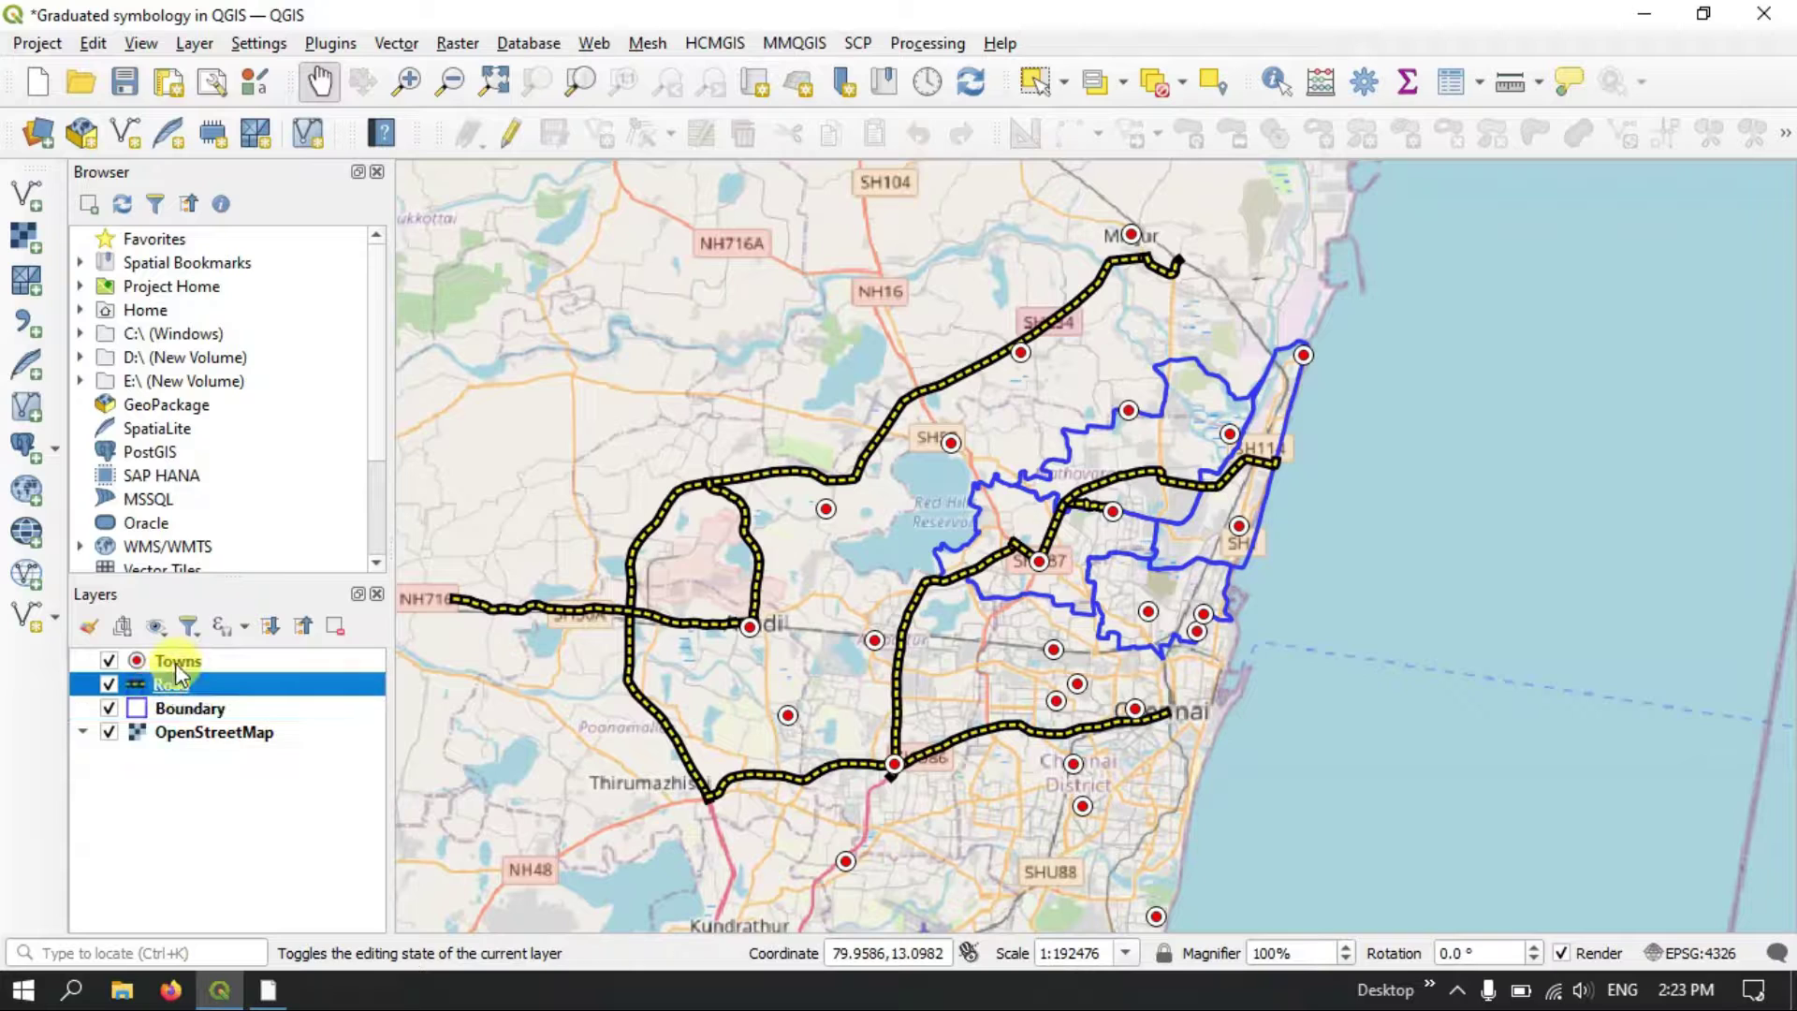
- Open the Boundary layer's attribute table, review each zone's name and population, and close the table
{"action": "left_click", "coordinate": [178, 664]}
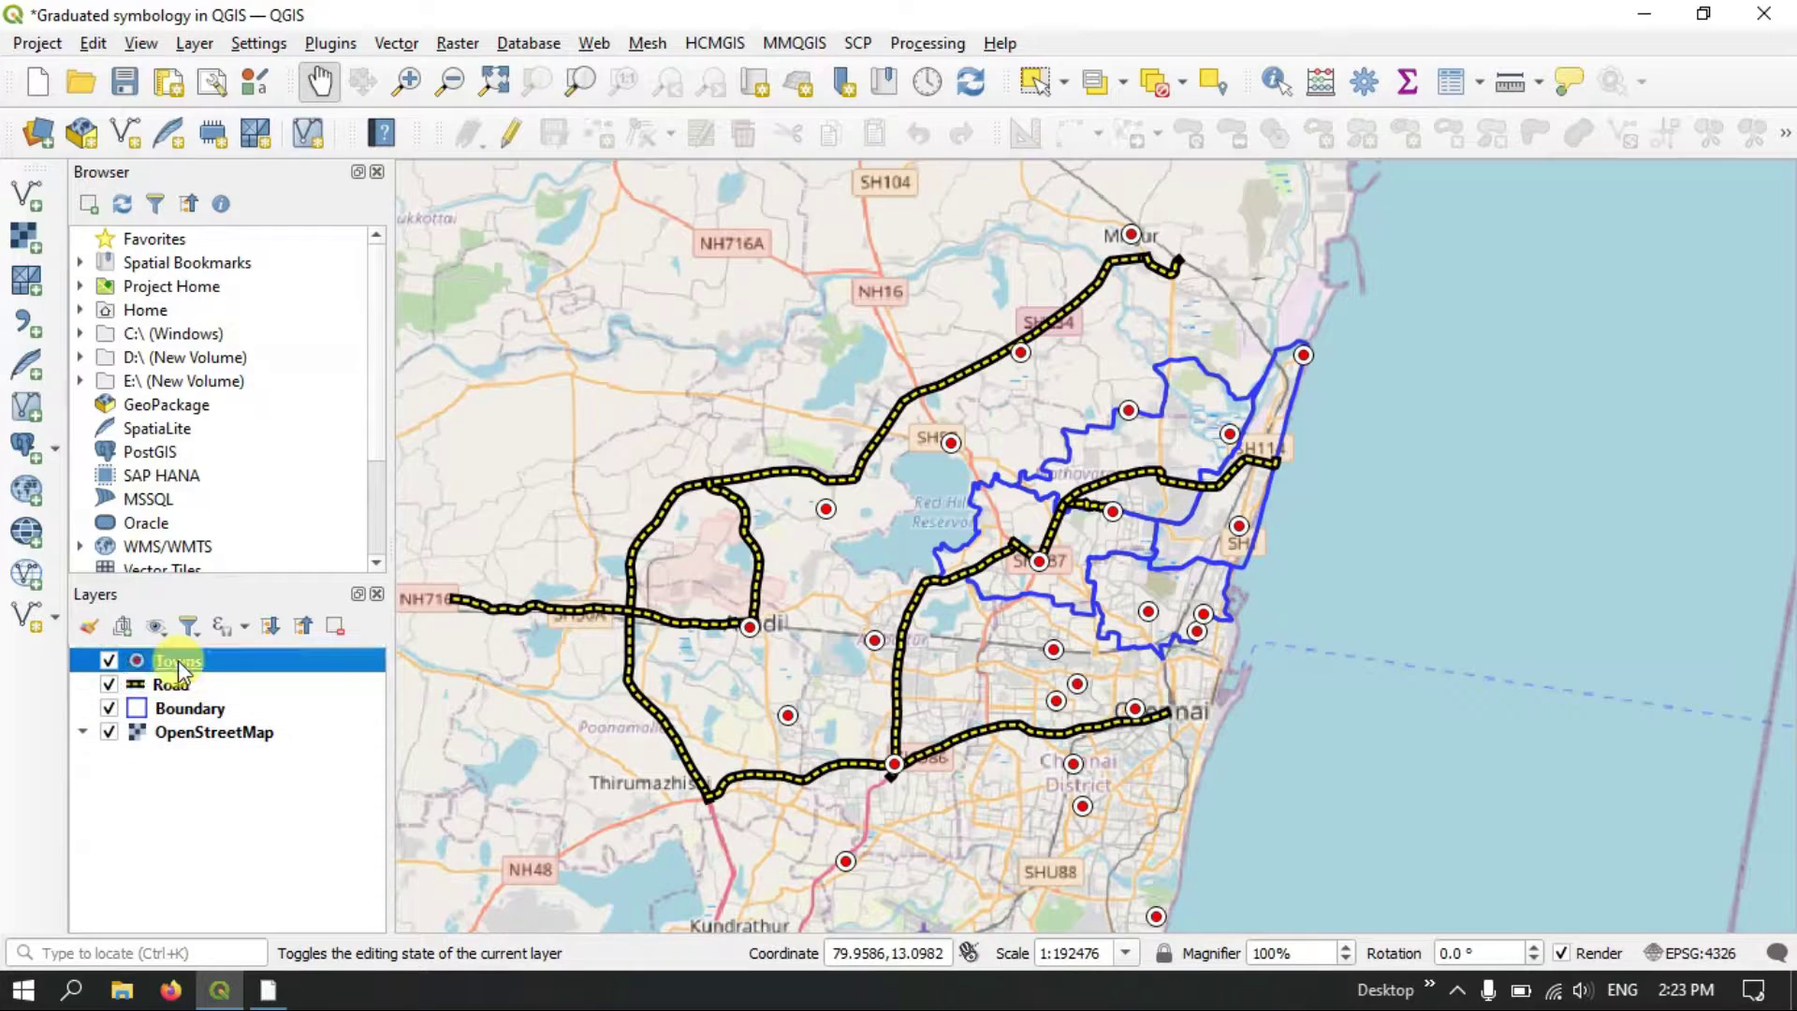
{"action": "left_click", "coordinate": [182, 712]}
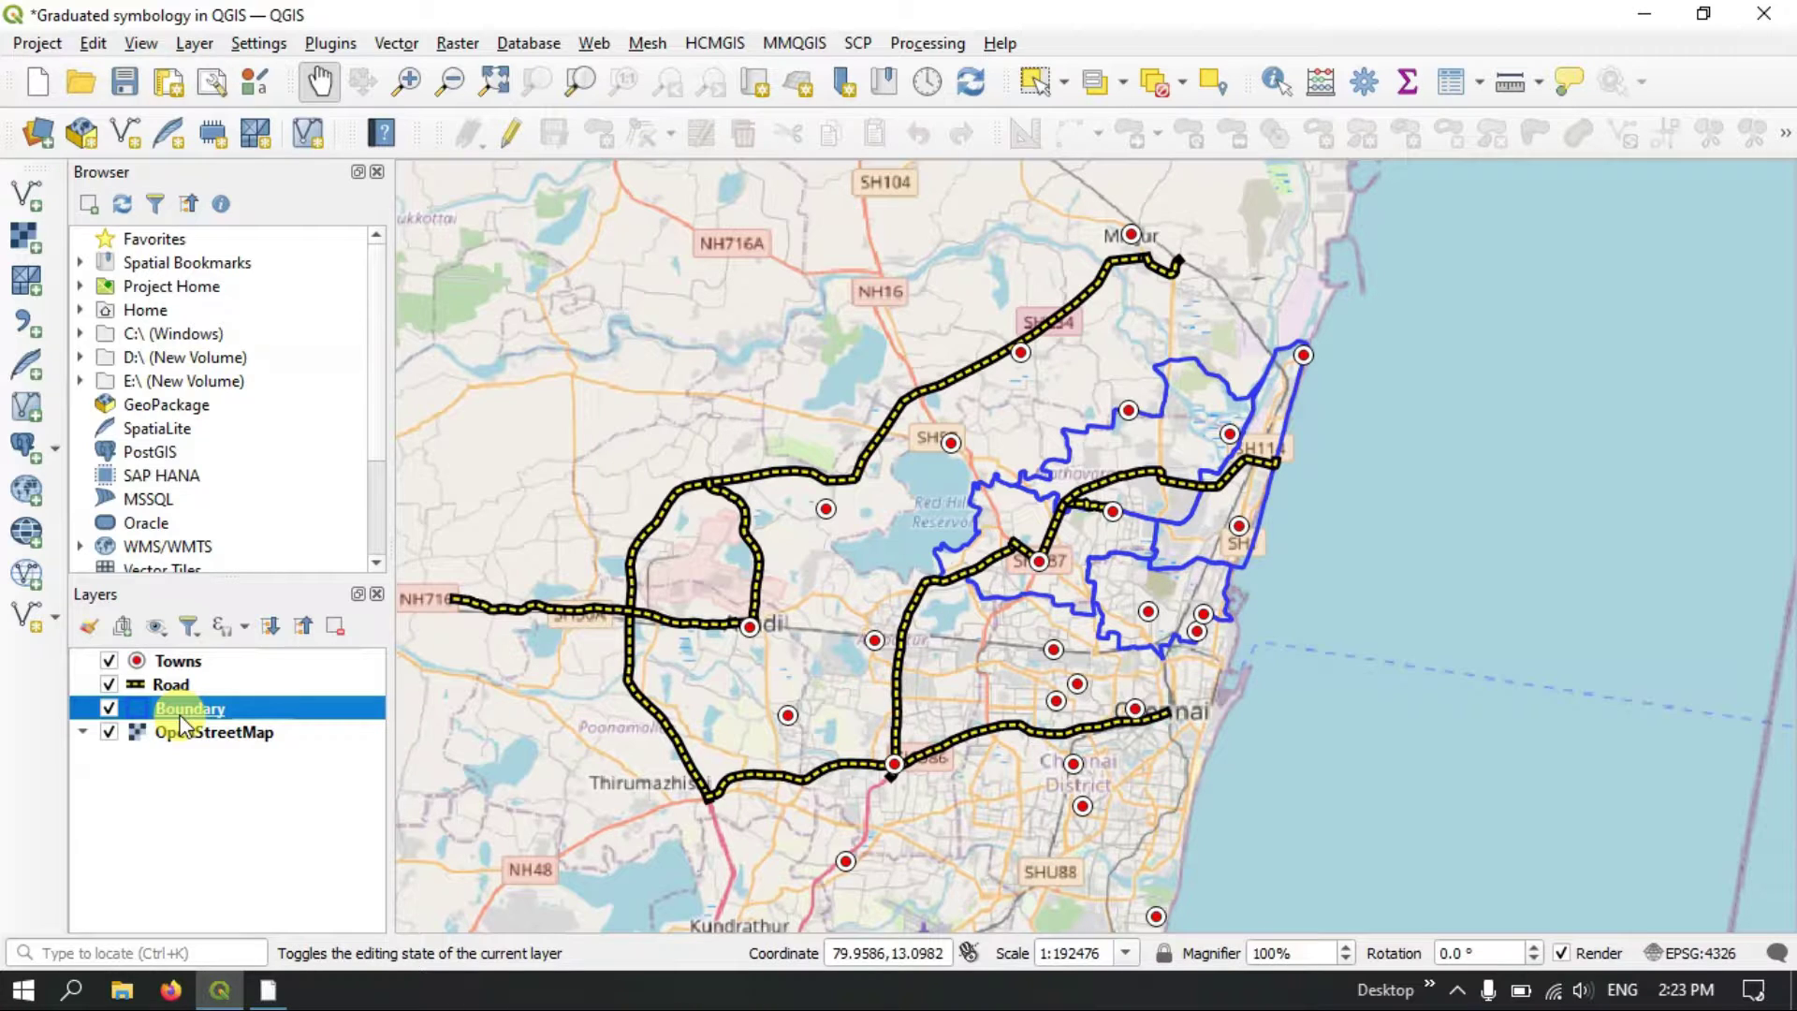
{"action": "right_click", "coordinate": [184, 724]}
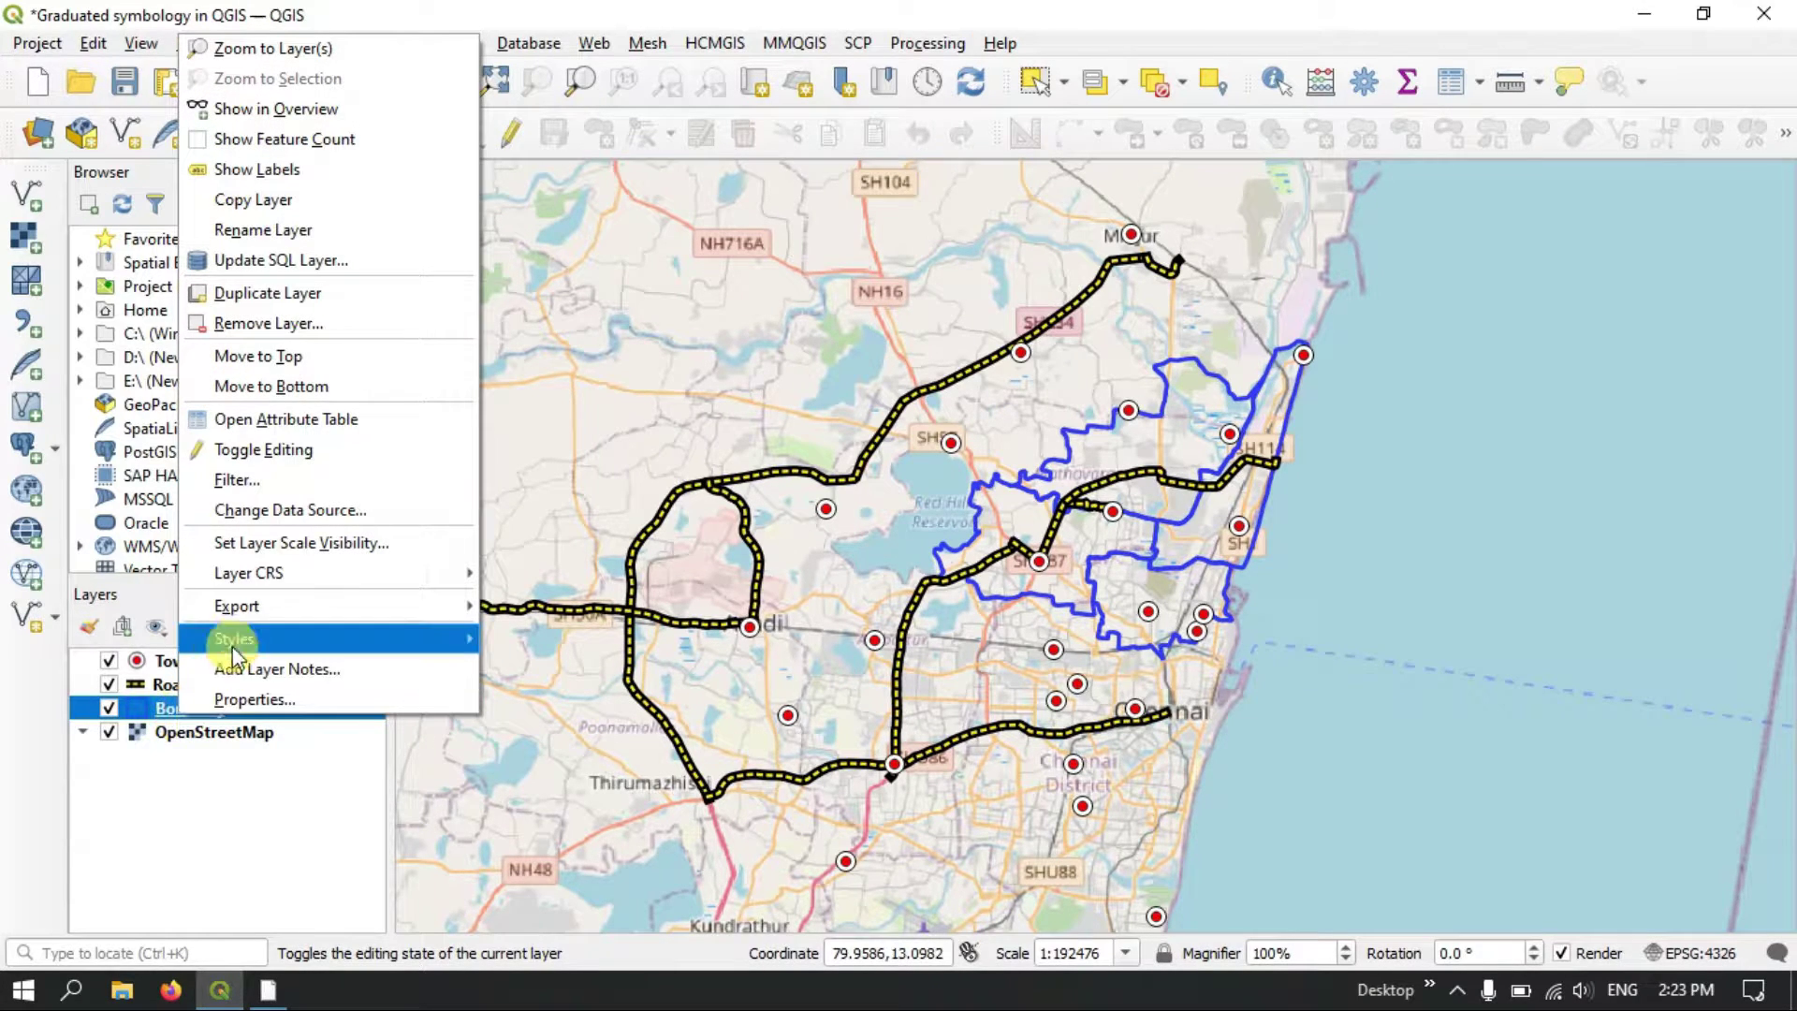
{"action": "left_click", "coordinate": [307, 430]}
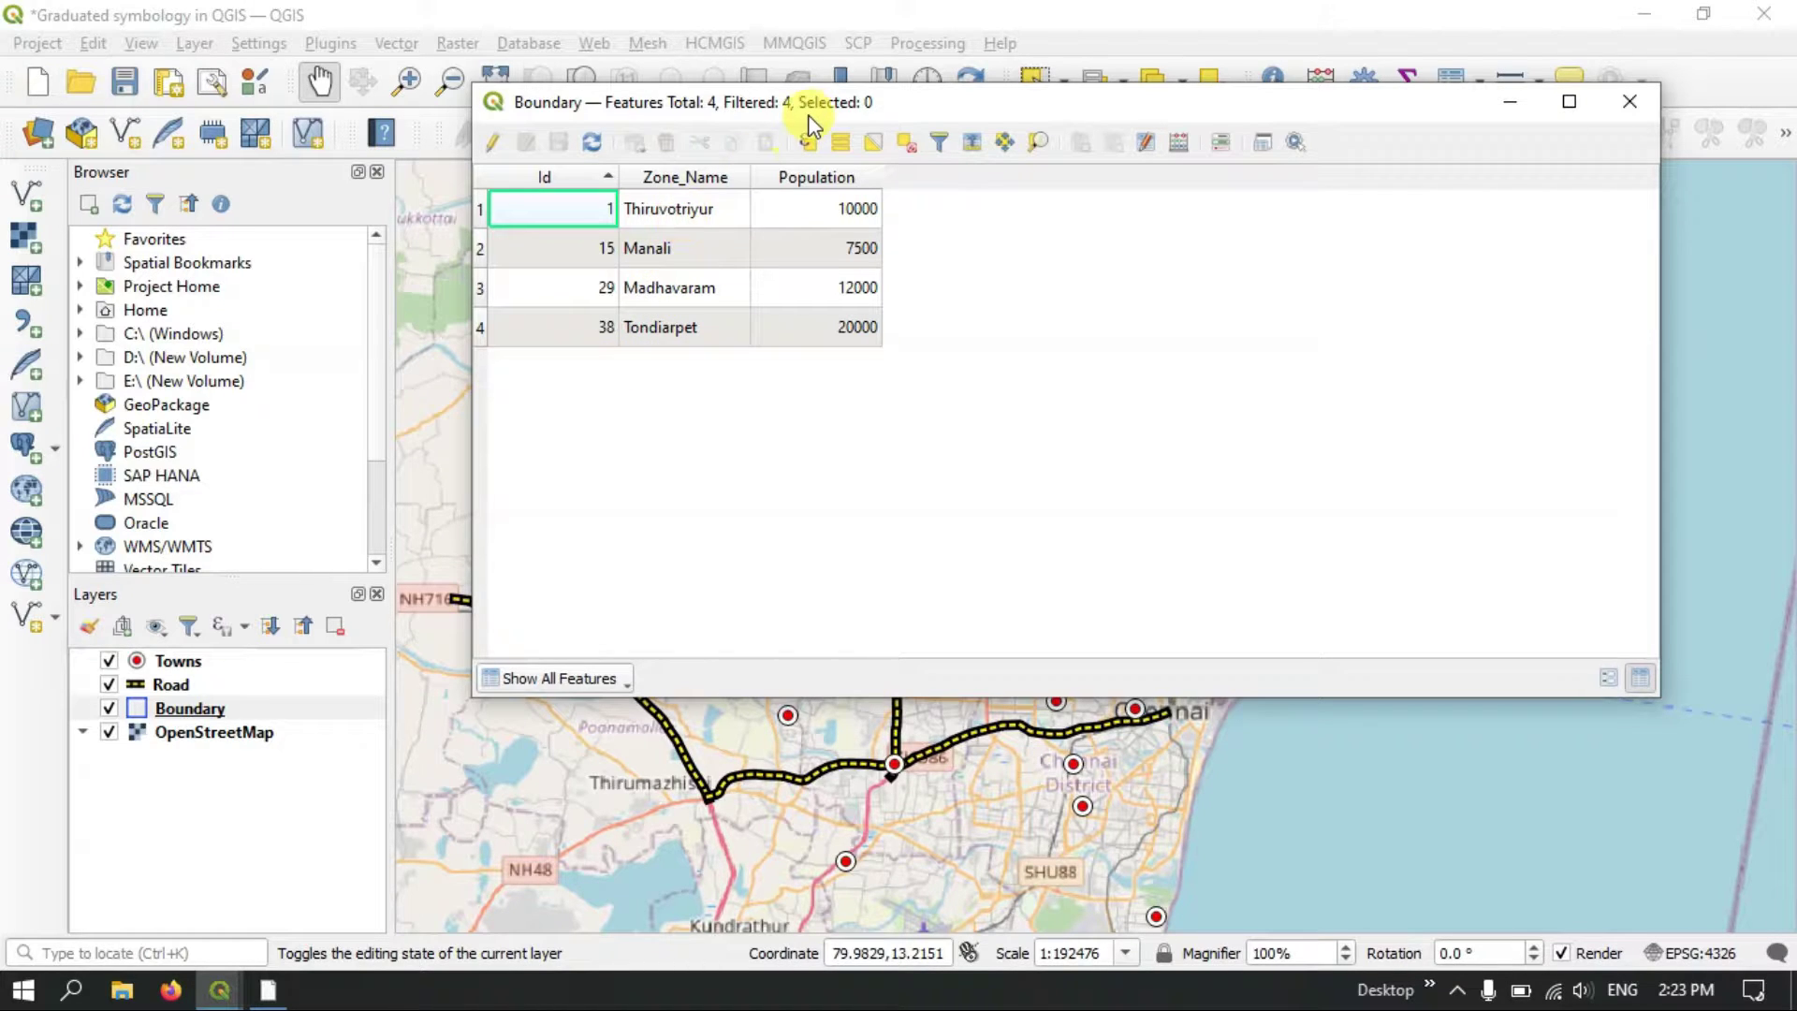
{"action": "left_click_drag", "start_coordinate": [813, 107], "coordinate": [721, 827]}
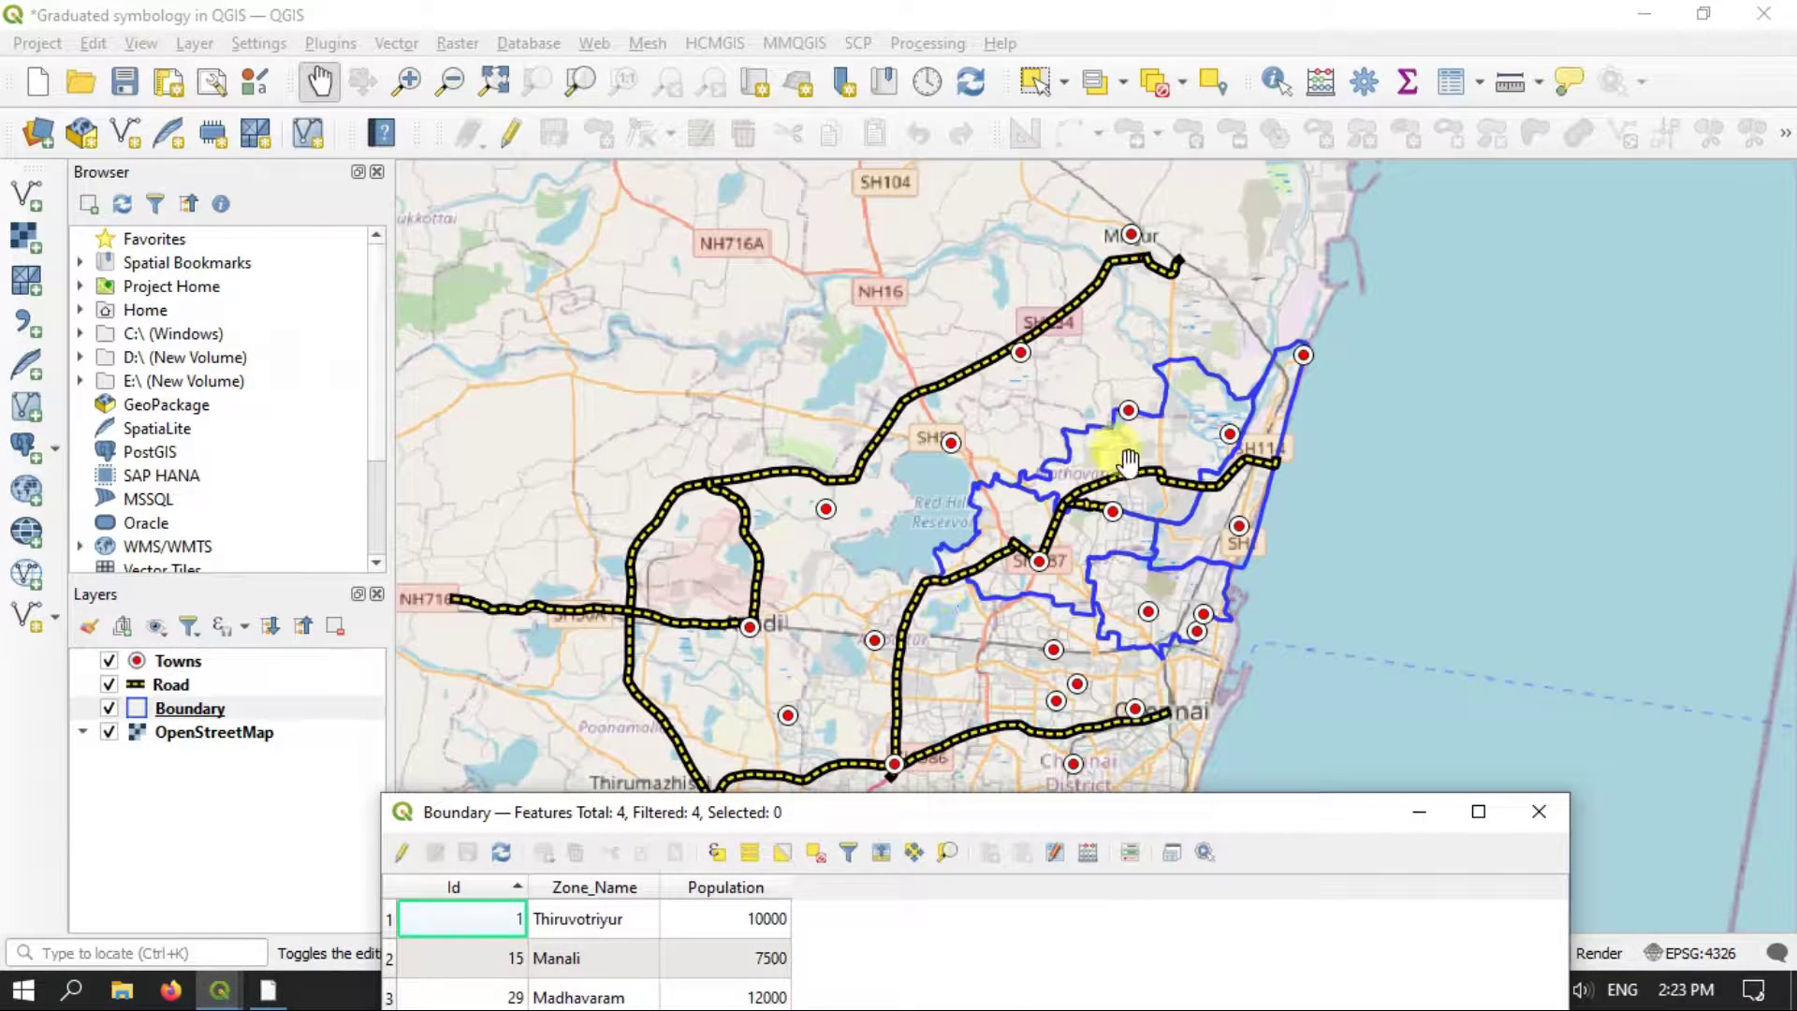
{"action": "left_click_drag", "start_coordinate": [1046, 789], "coordinate": [1008, 301]}
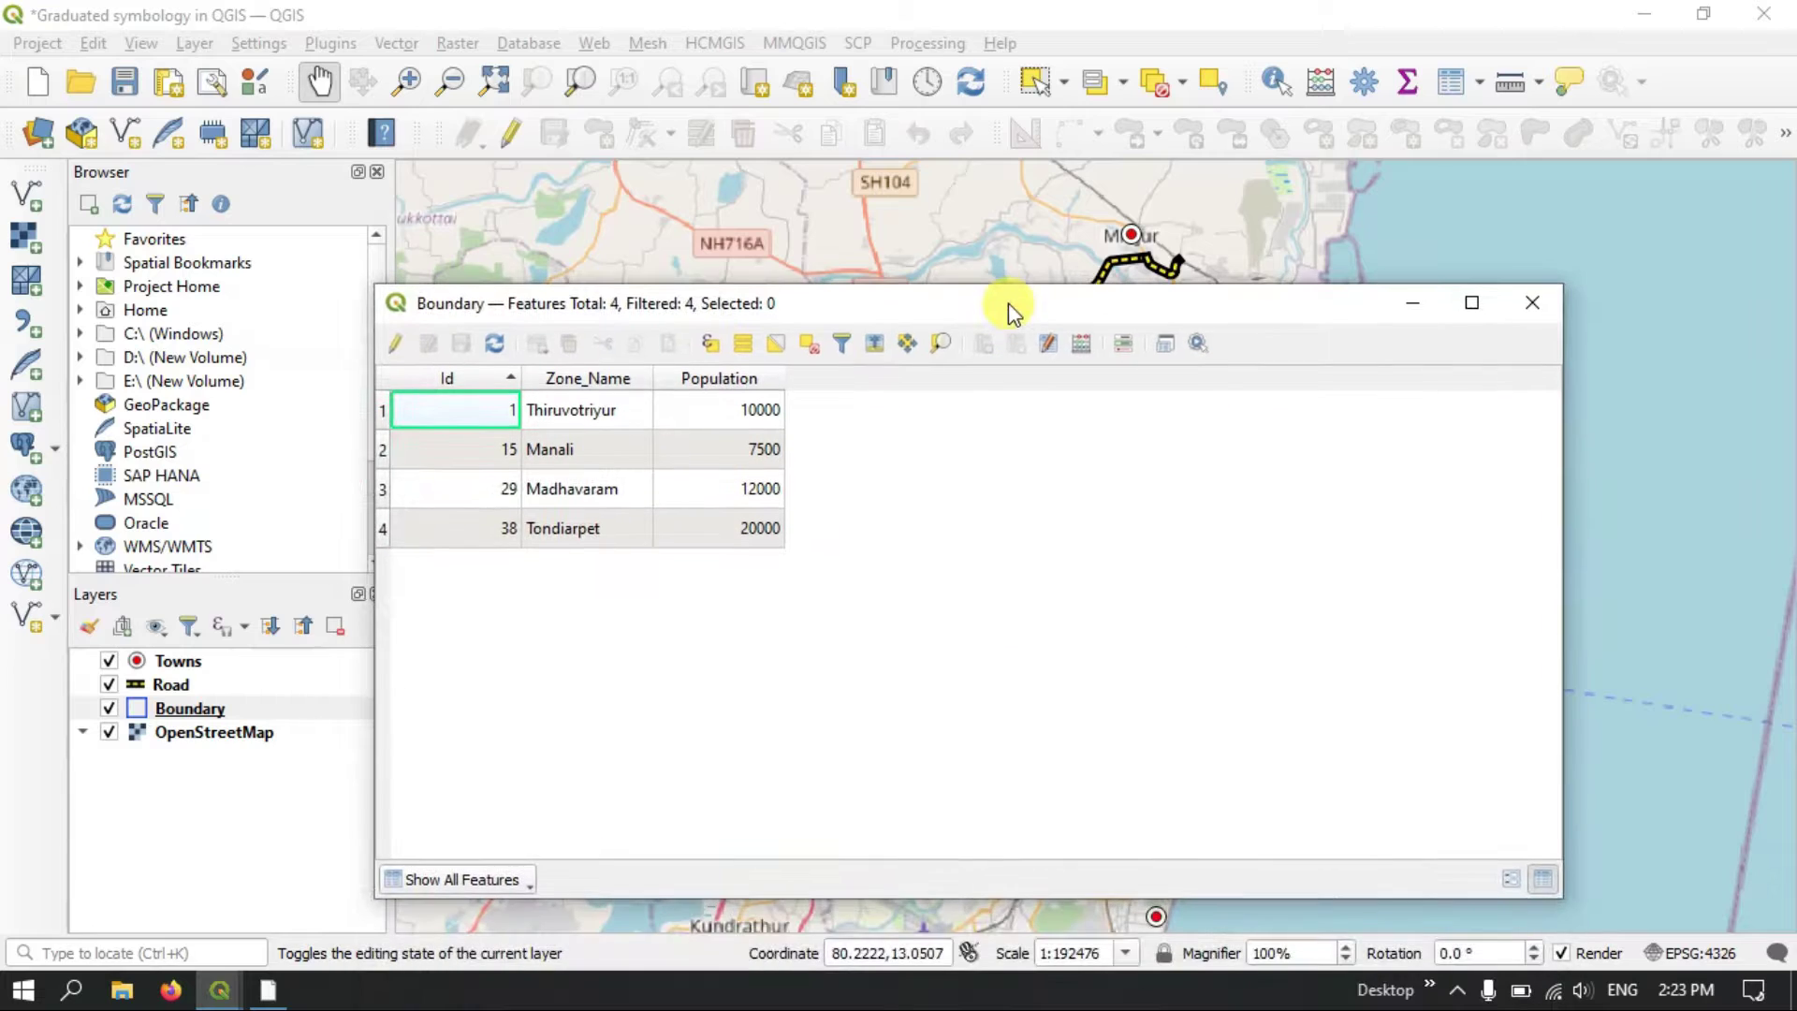
{"action": "left_click", "coordinate": [580, 412]}
{"action": "left_click", "coordinate": [561, 451]}
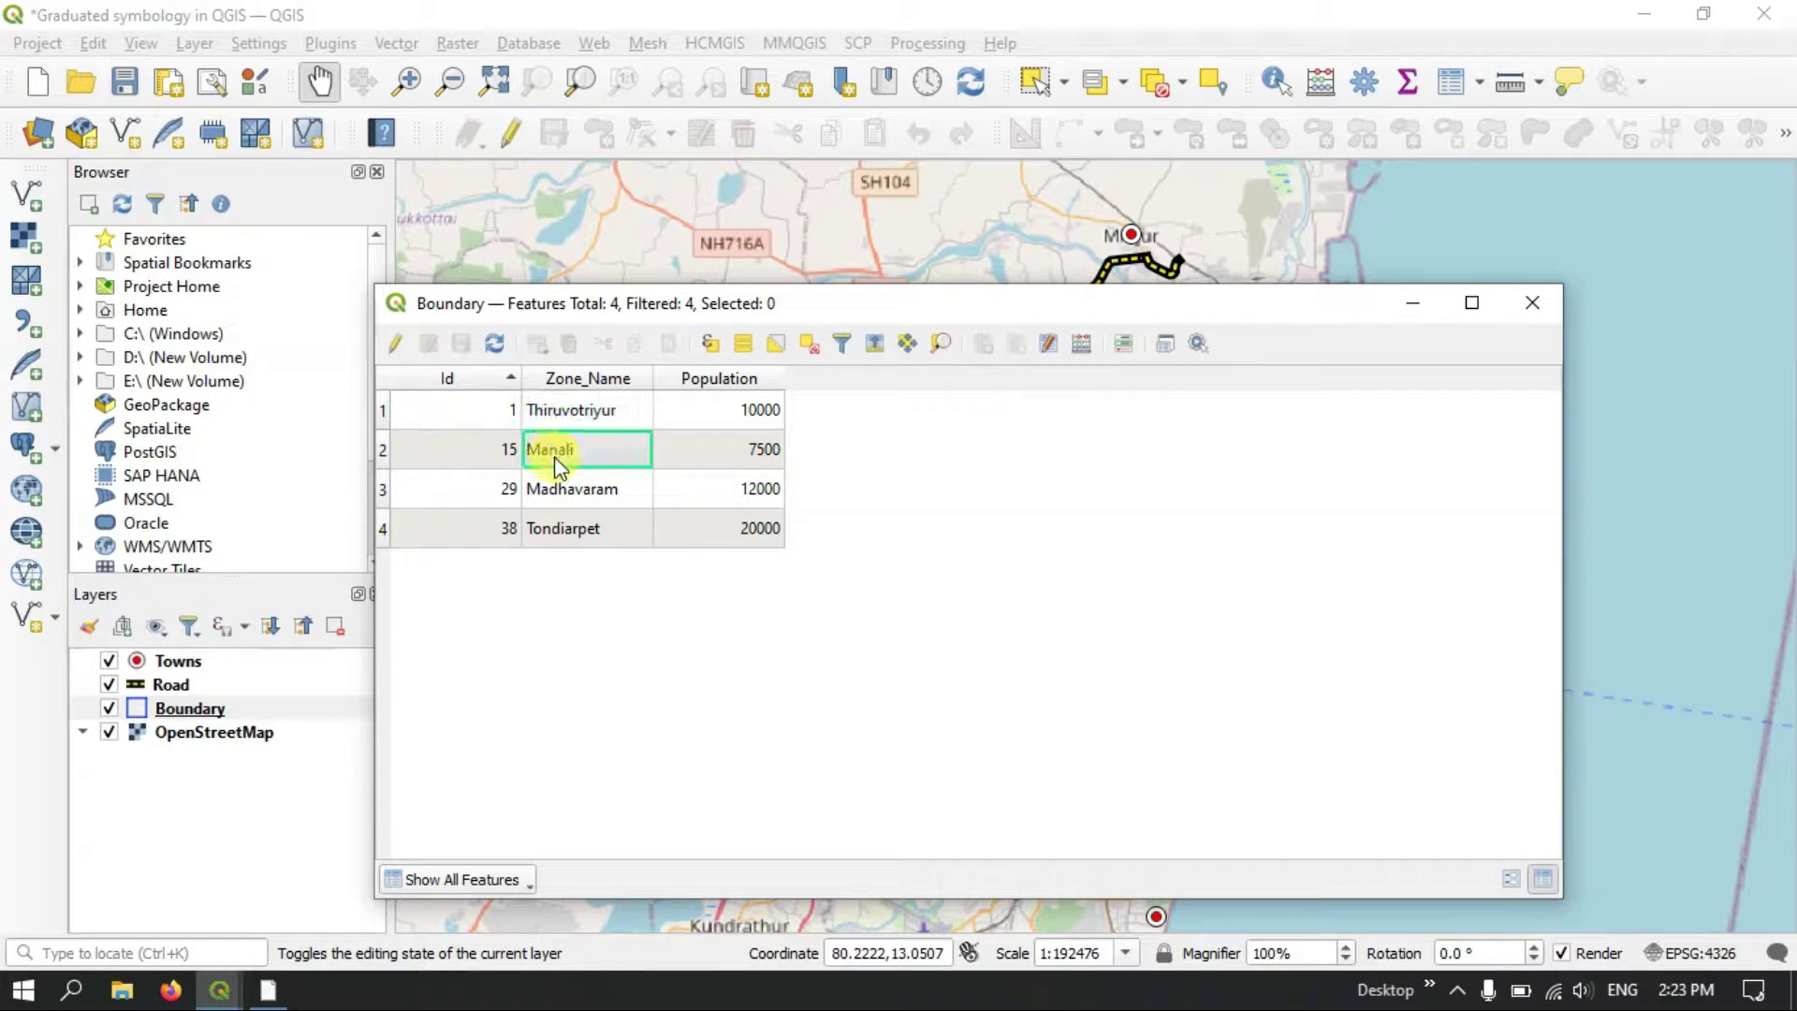
{"action": "left_click", "coordinate": [570, 488]}
{"action": "left_click", "coordinate": [573, 529]}
{"action": "left_click", "coordinate": [725, 417]}
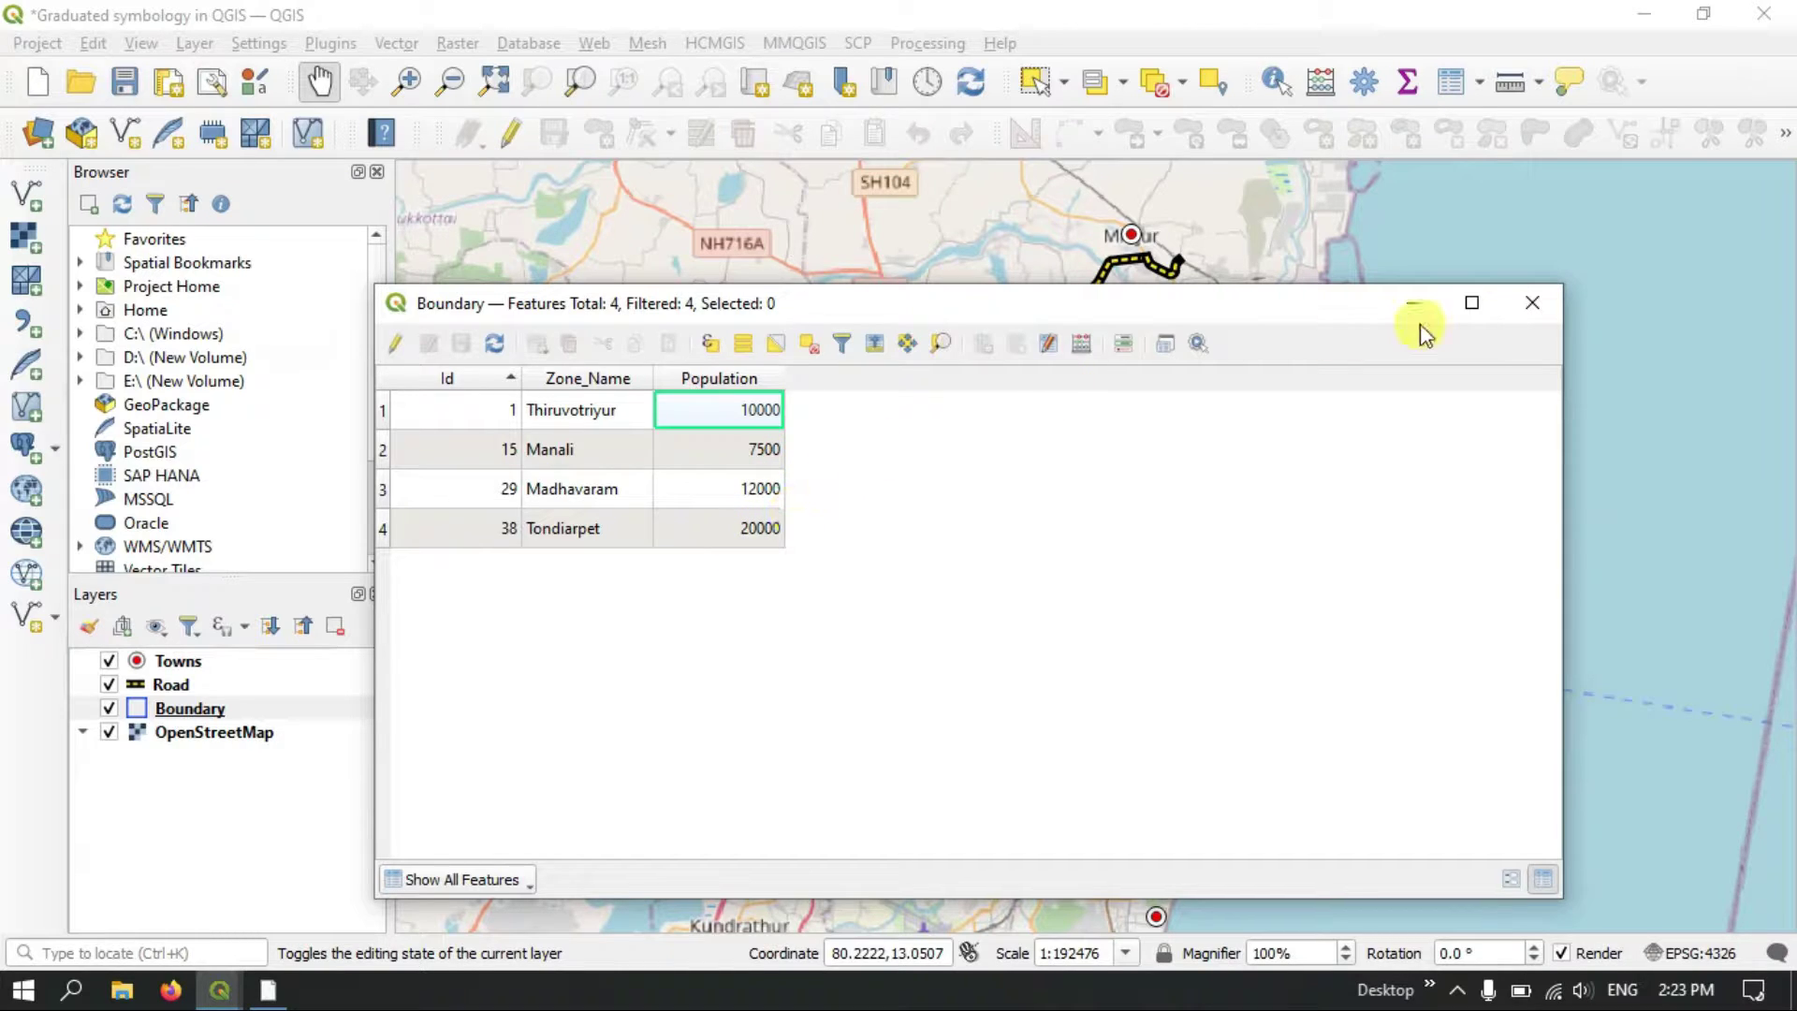
{"action": "left_click", "coordinate": [1508, 307]}
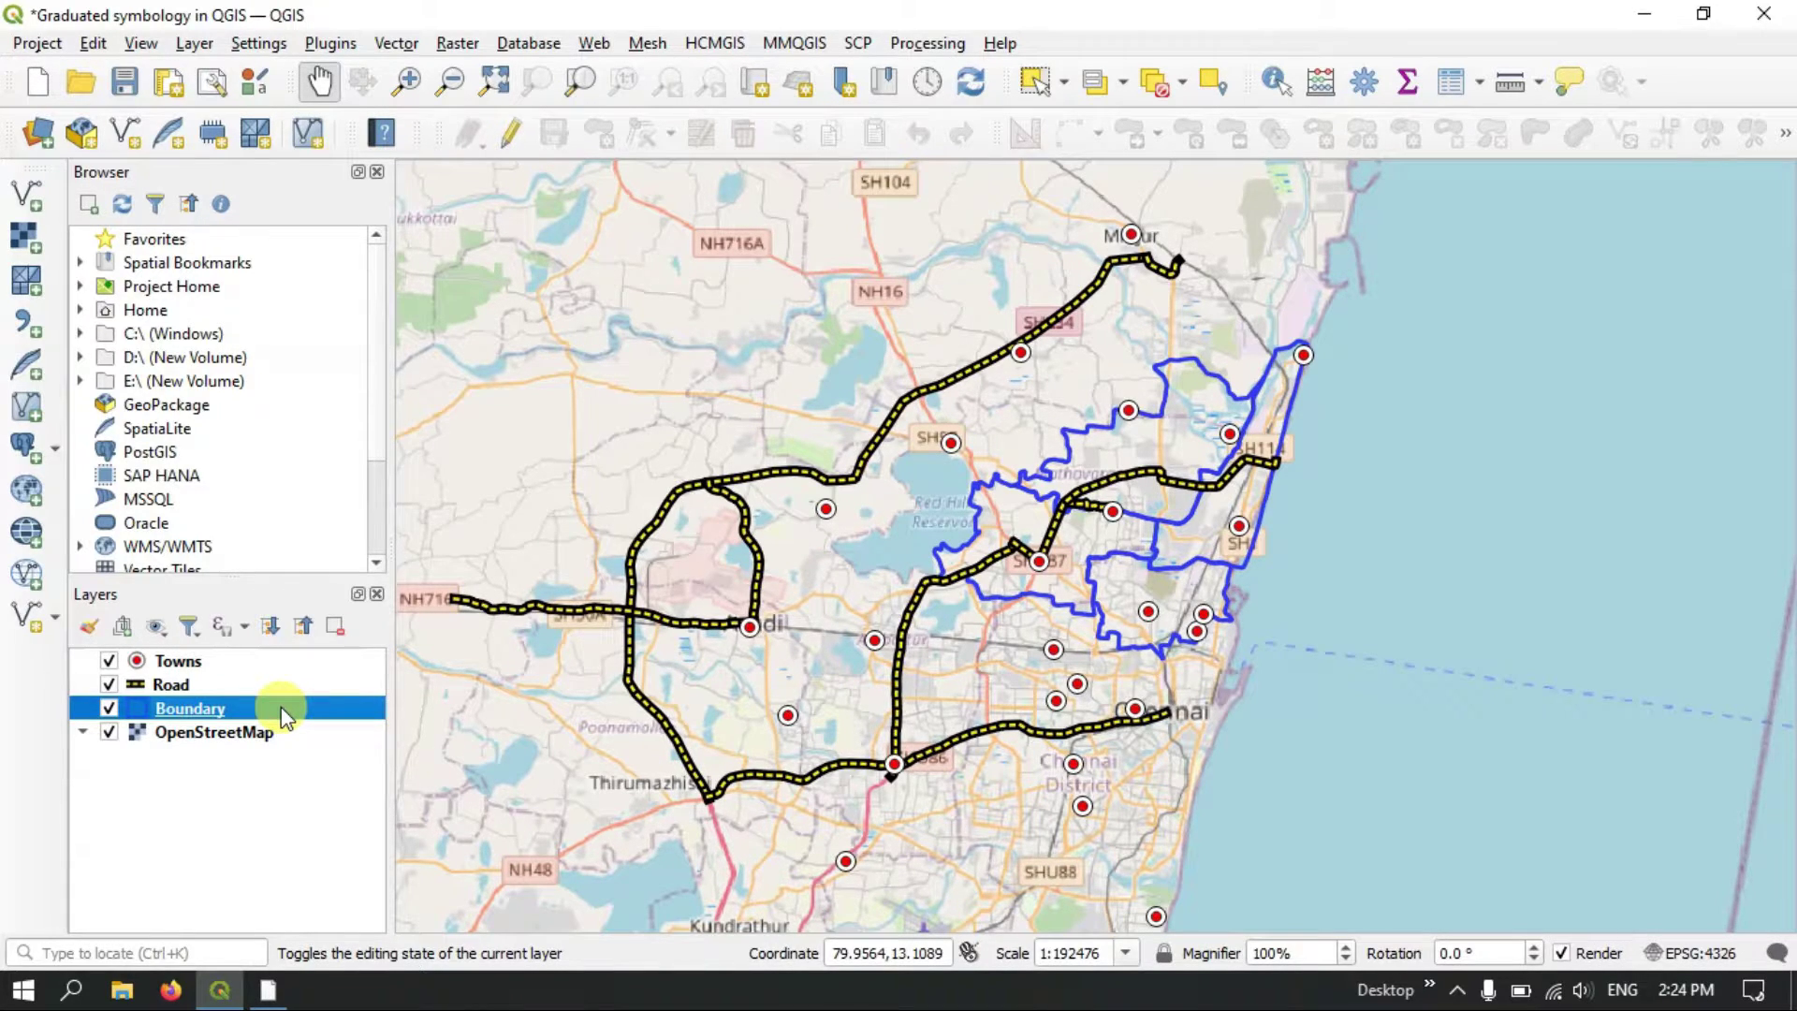
- Switch the Boundary layer's symbology to Graduated, using the Population field as the value
{"action": "right_click", "coordinate": [281, 707]}
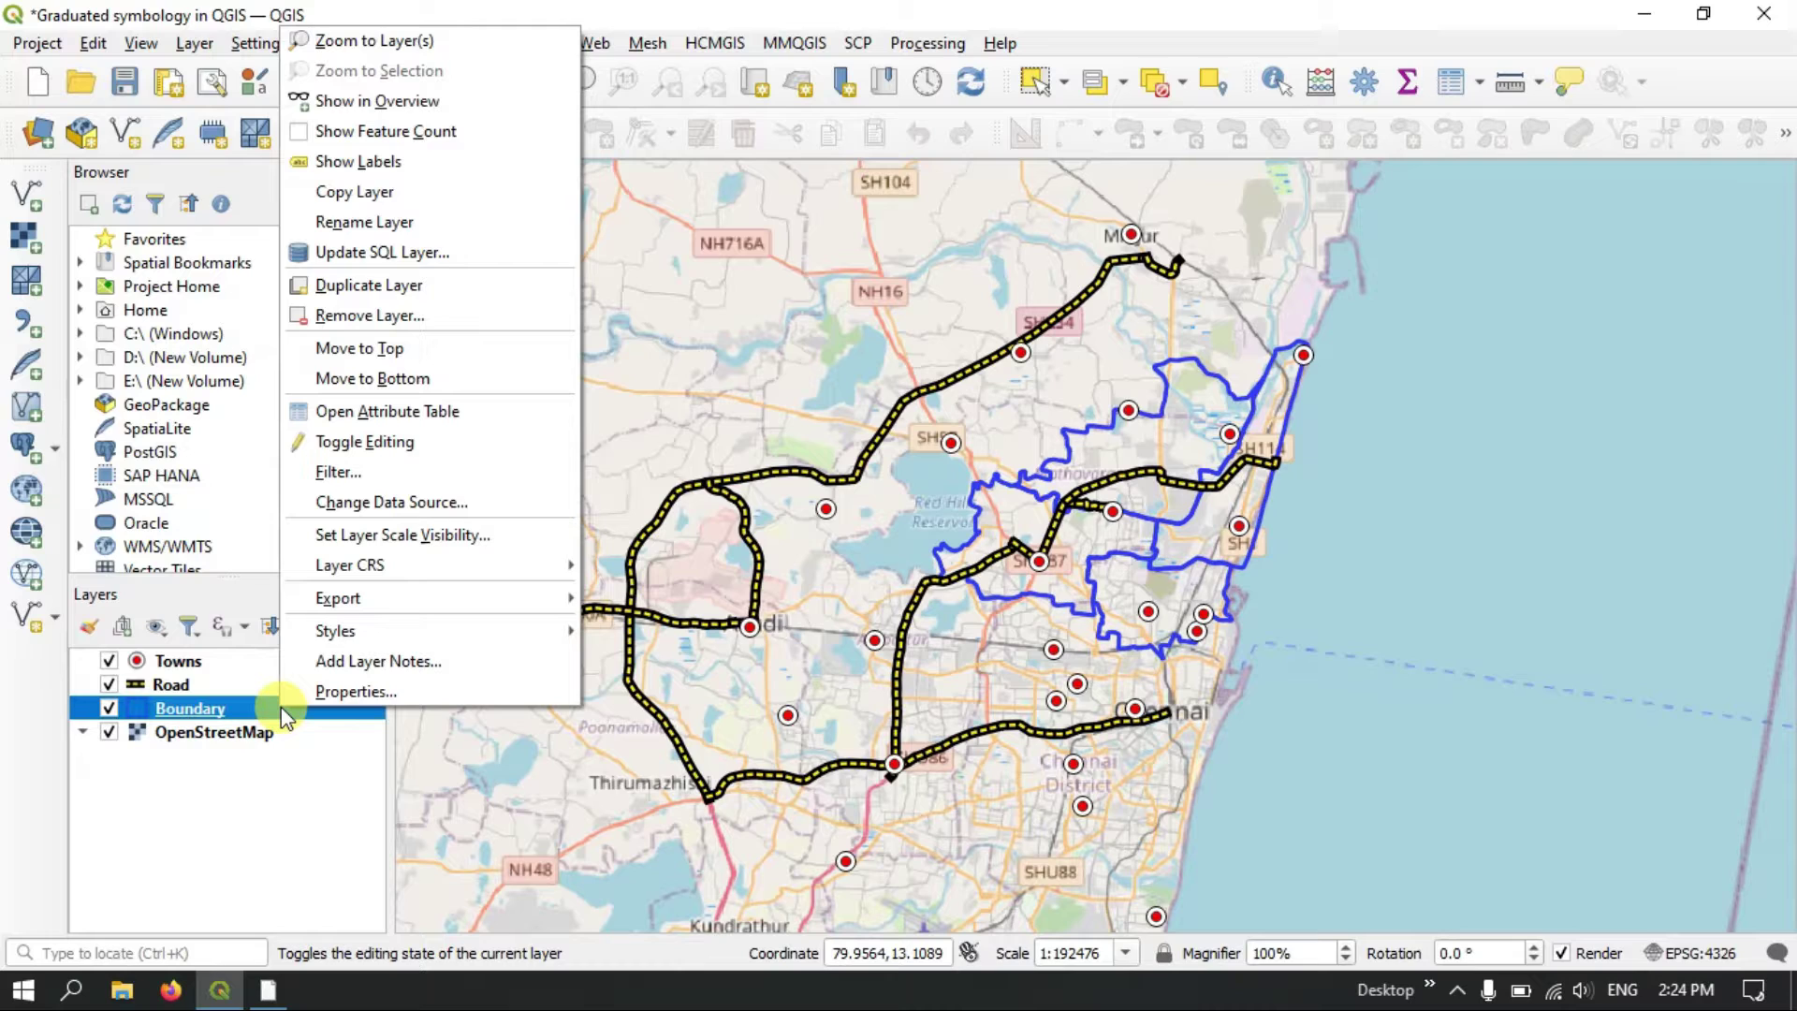
{"action": "left_click", "coordinate": [307, 691]}
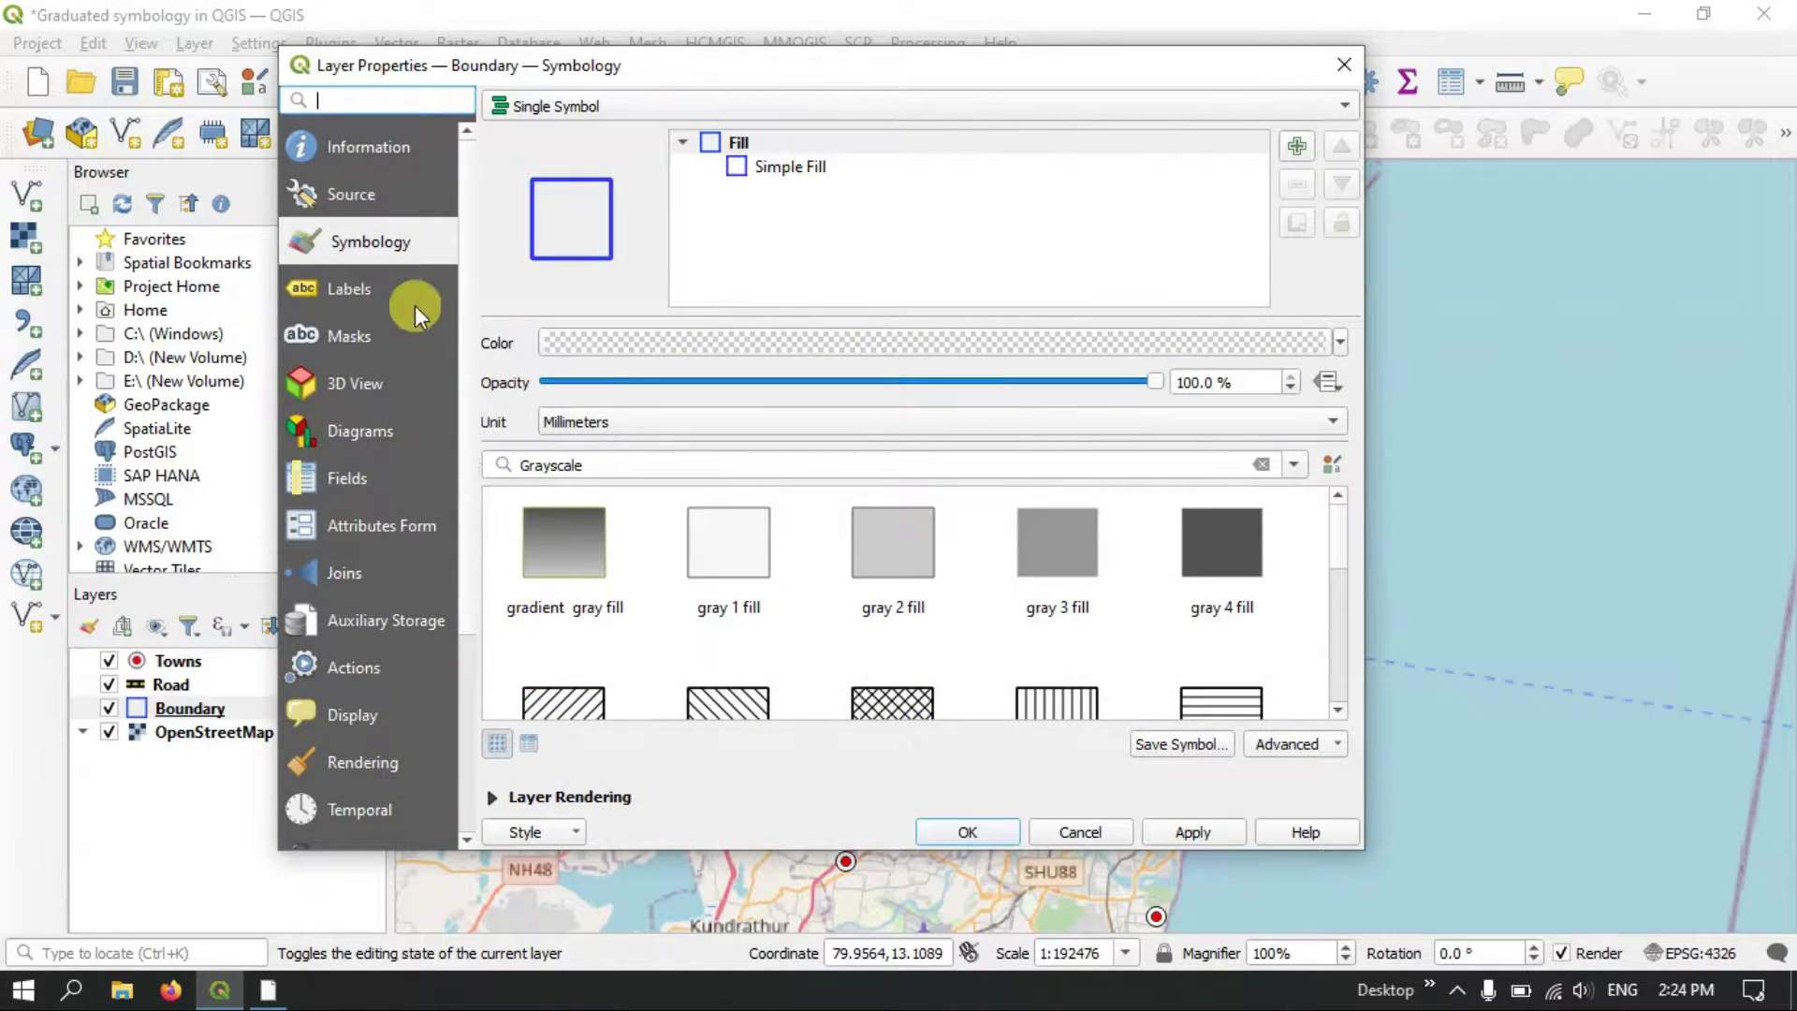
{"action": "left_click", "coordinate": [379, 238]}
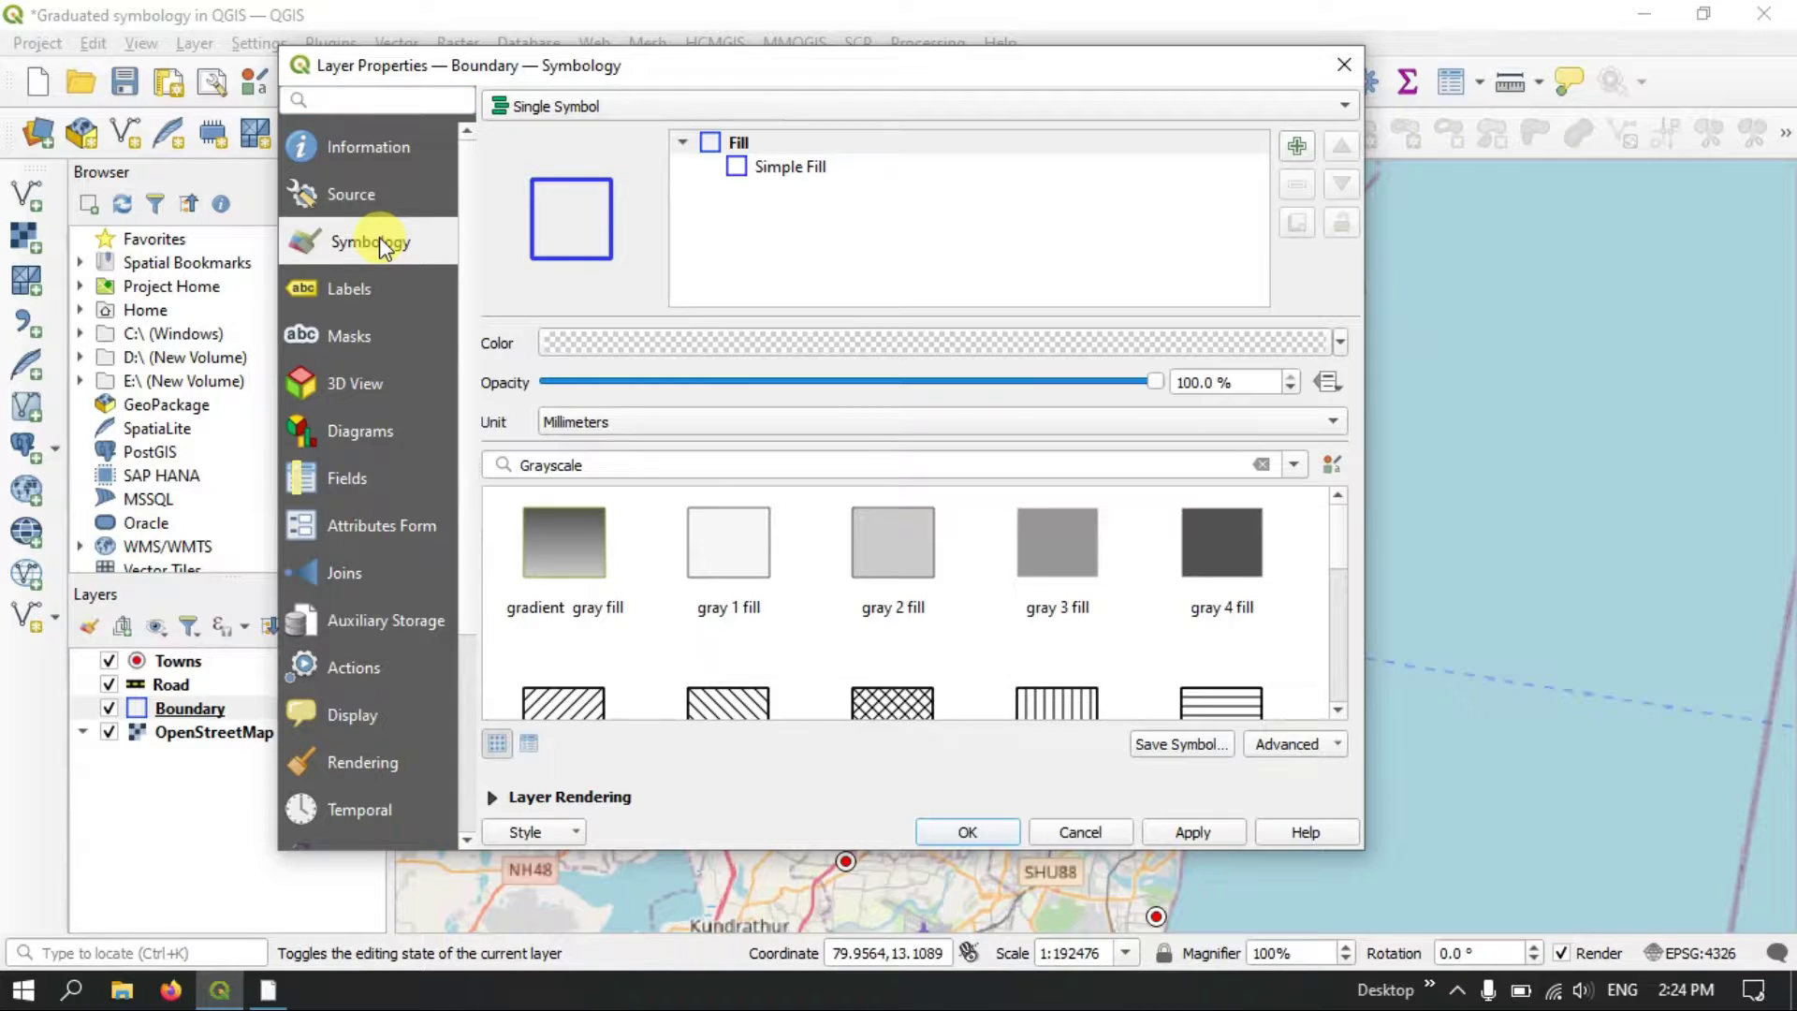
{"action": "left_click", "coordinate": [537, 108]}
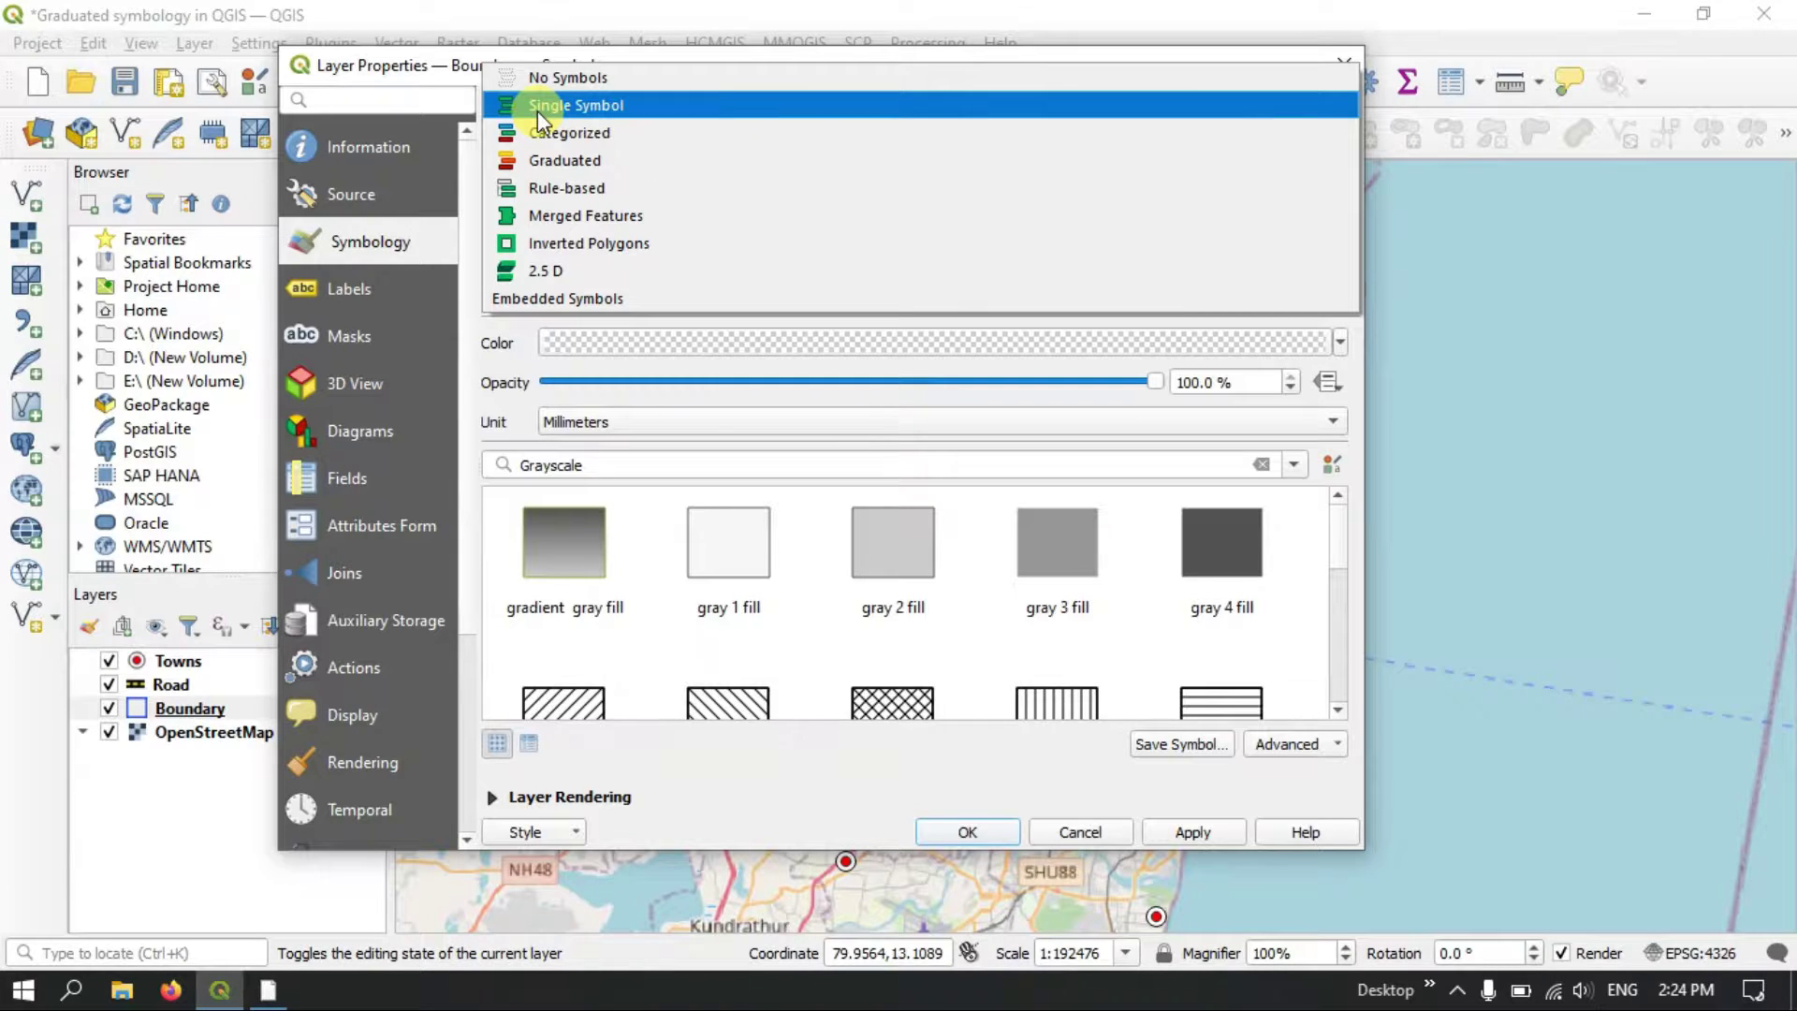
{"action": "left_click", "coordinate": [580, 165]}
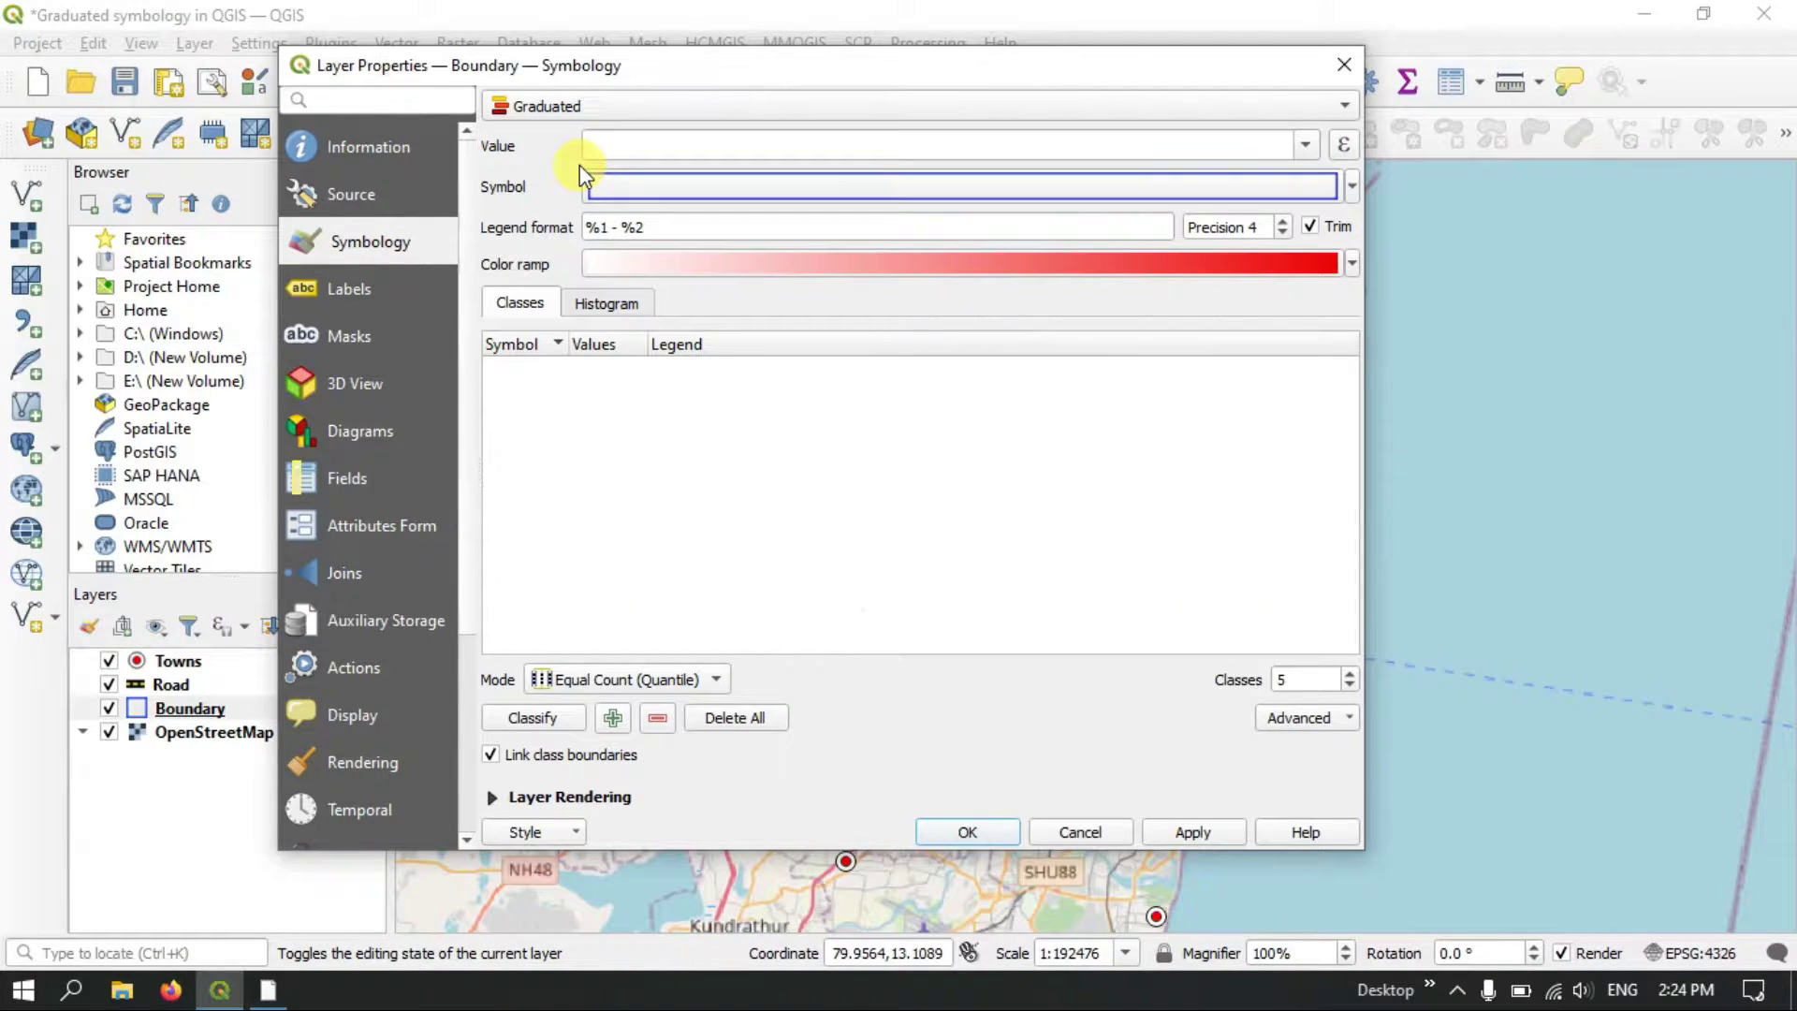
{"action": "left_click", "coordinate": [1304, 145]}
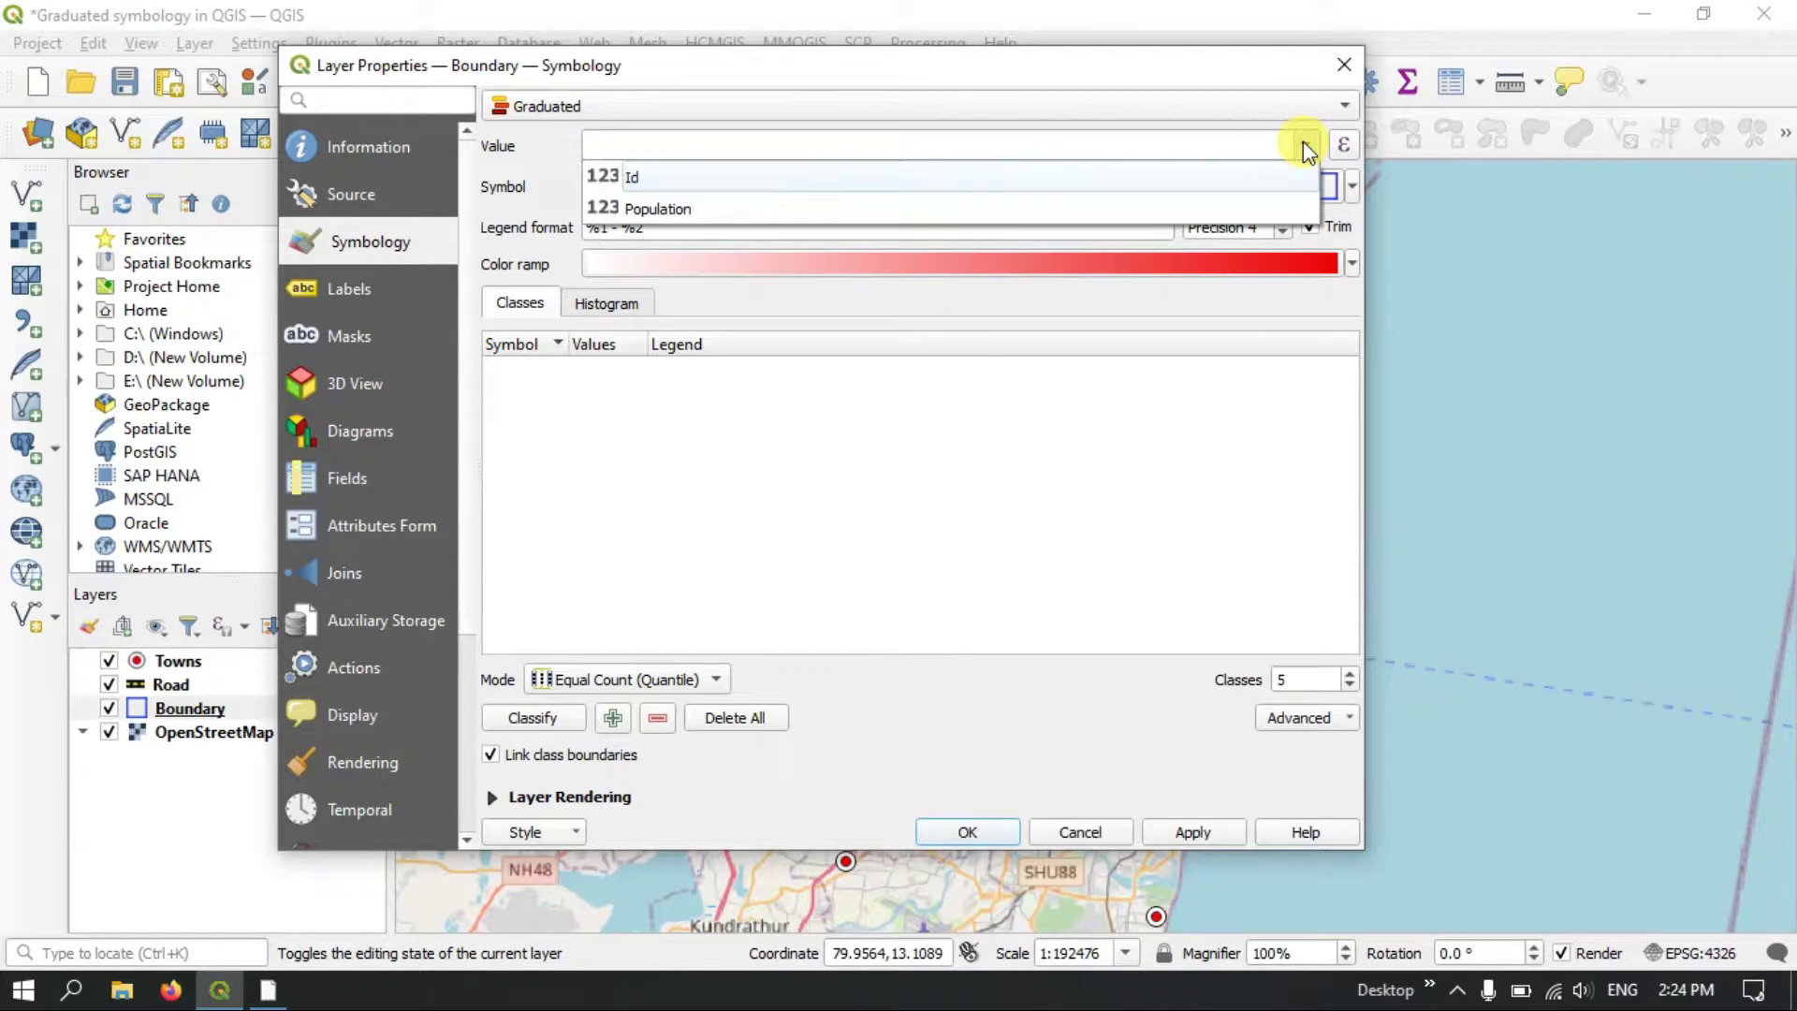
{"action": "left_click", "coordinate": [693, 211]}
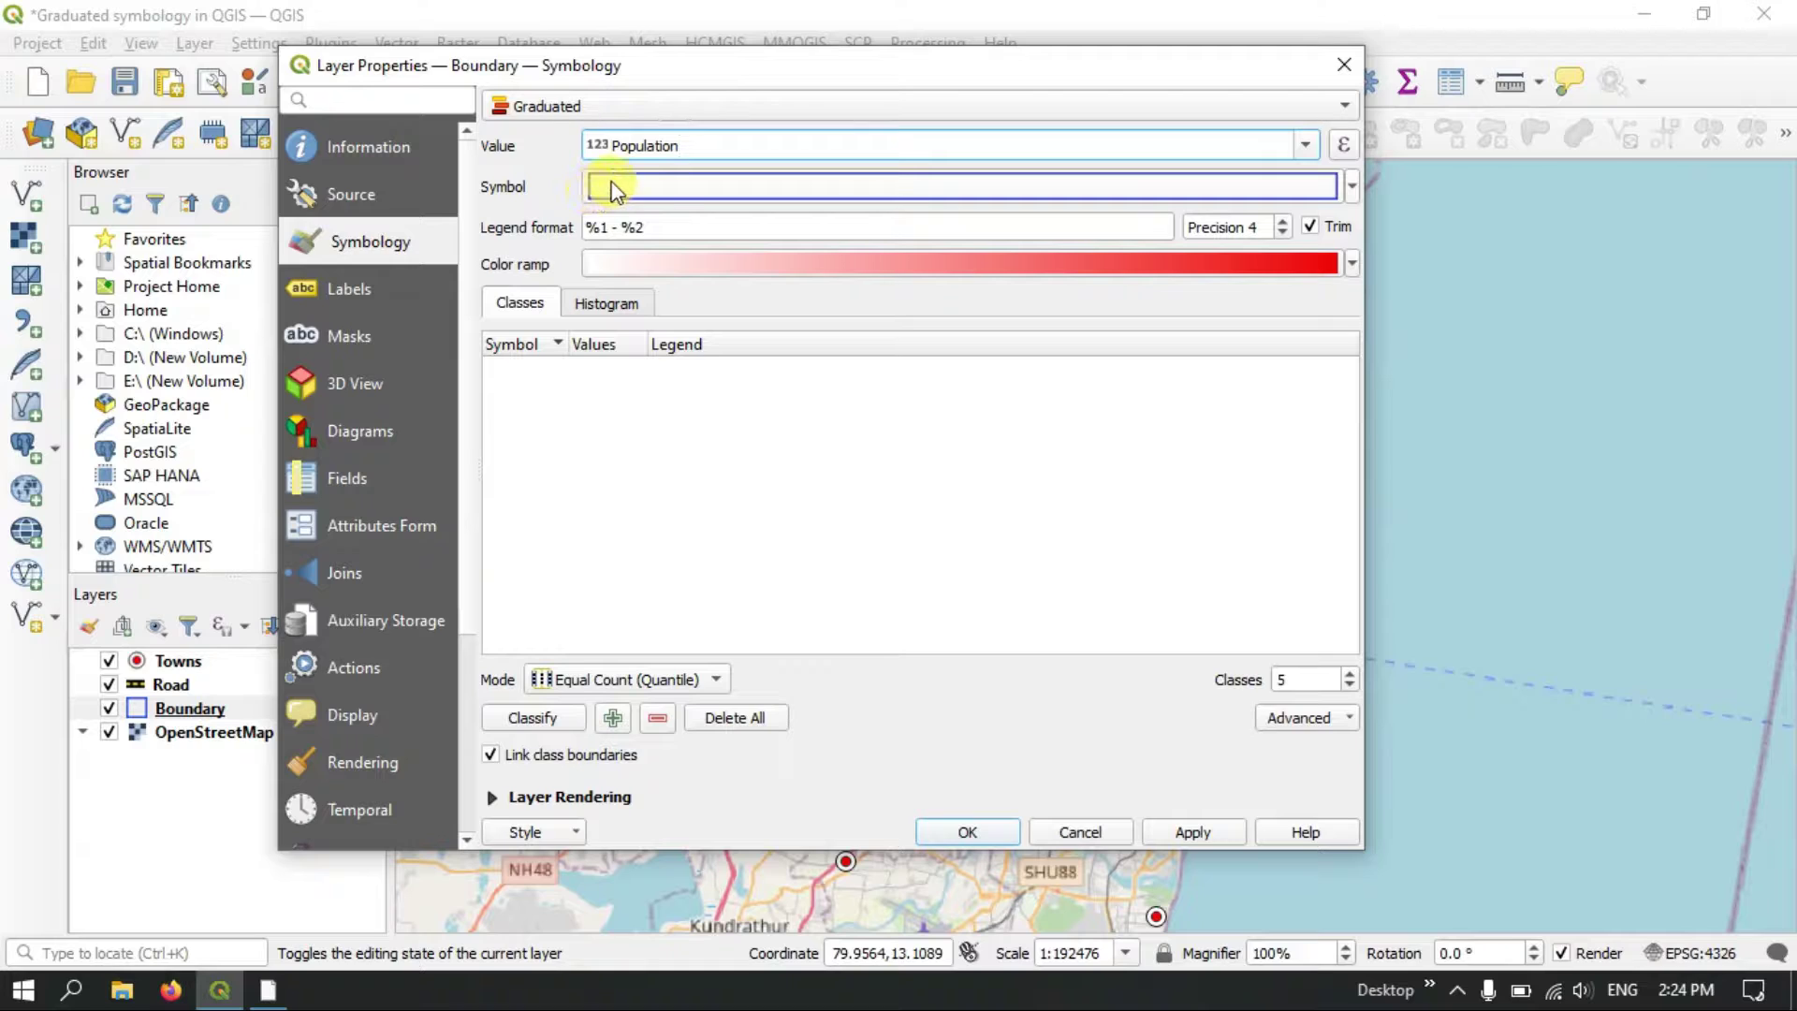
- Set the graduated symbol to the simple black fill from the Grayscale symbol presets
{"action": "left_click", "coordinate": [684, 188]}
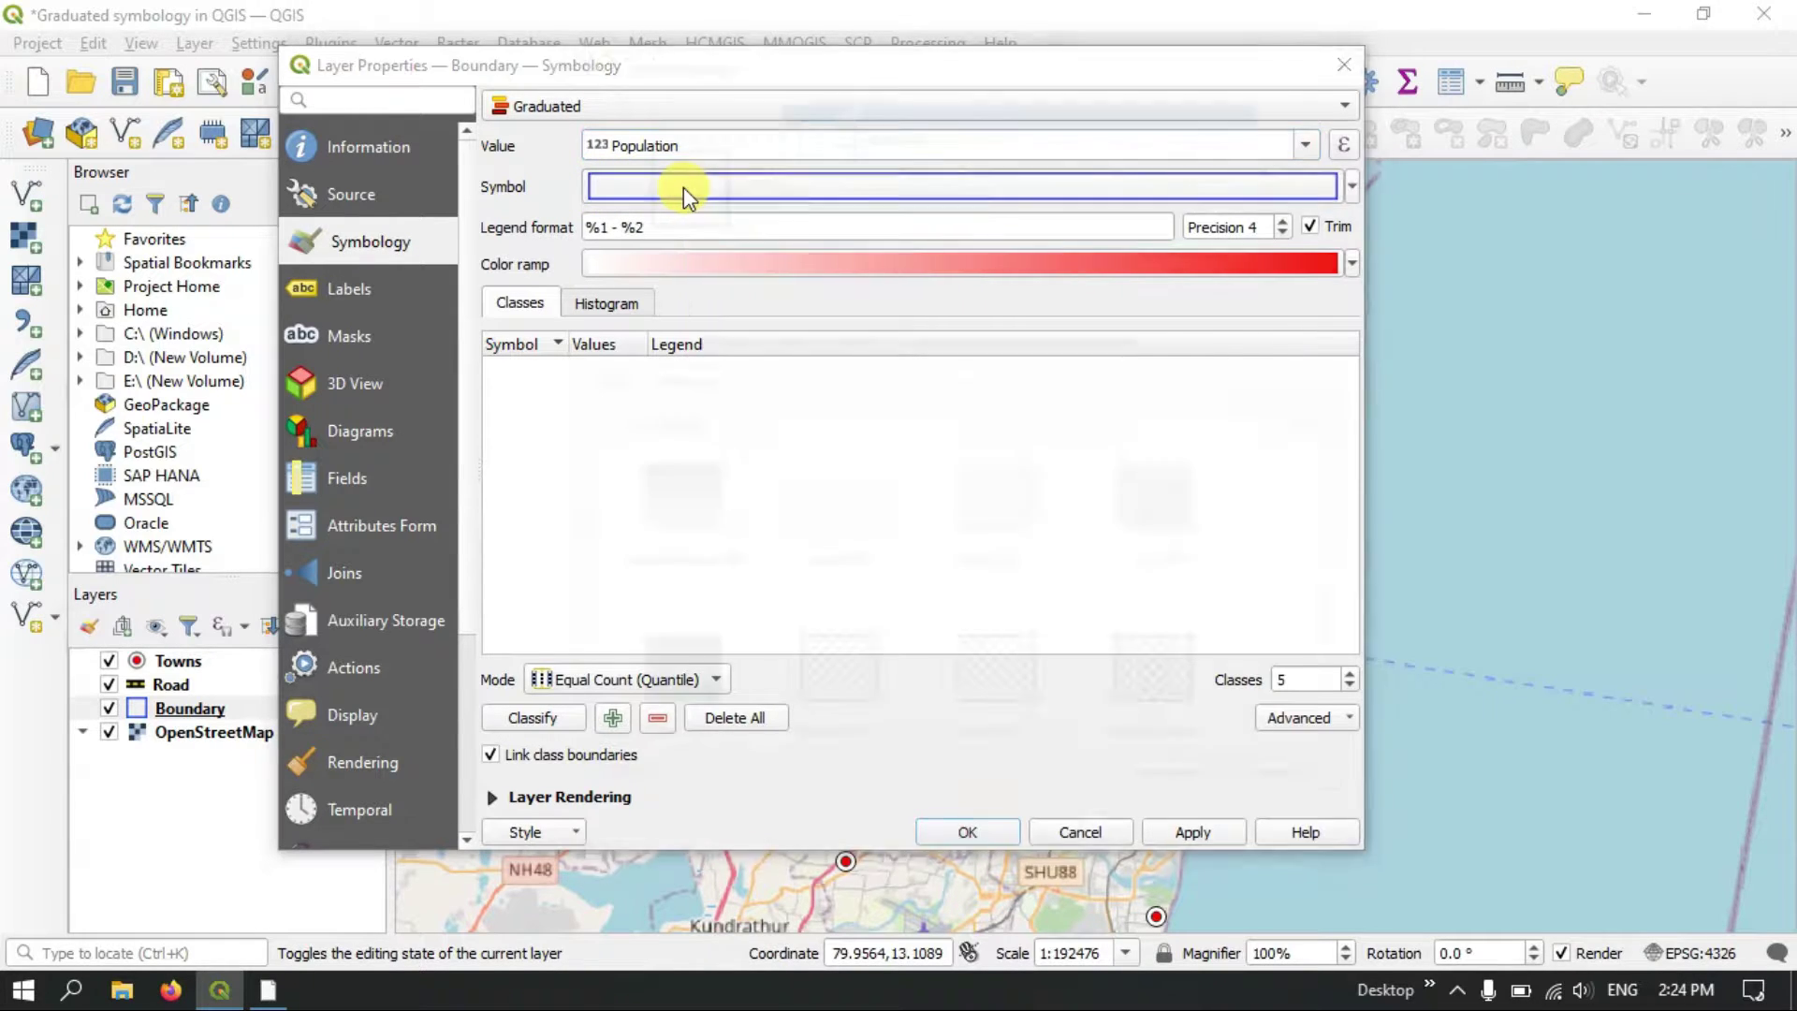
{"action": "scroll", "coordinate": [878, 514], "scroll_direction": "down", "scroll_amount": 5}
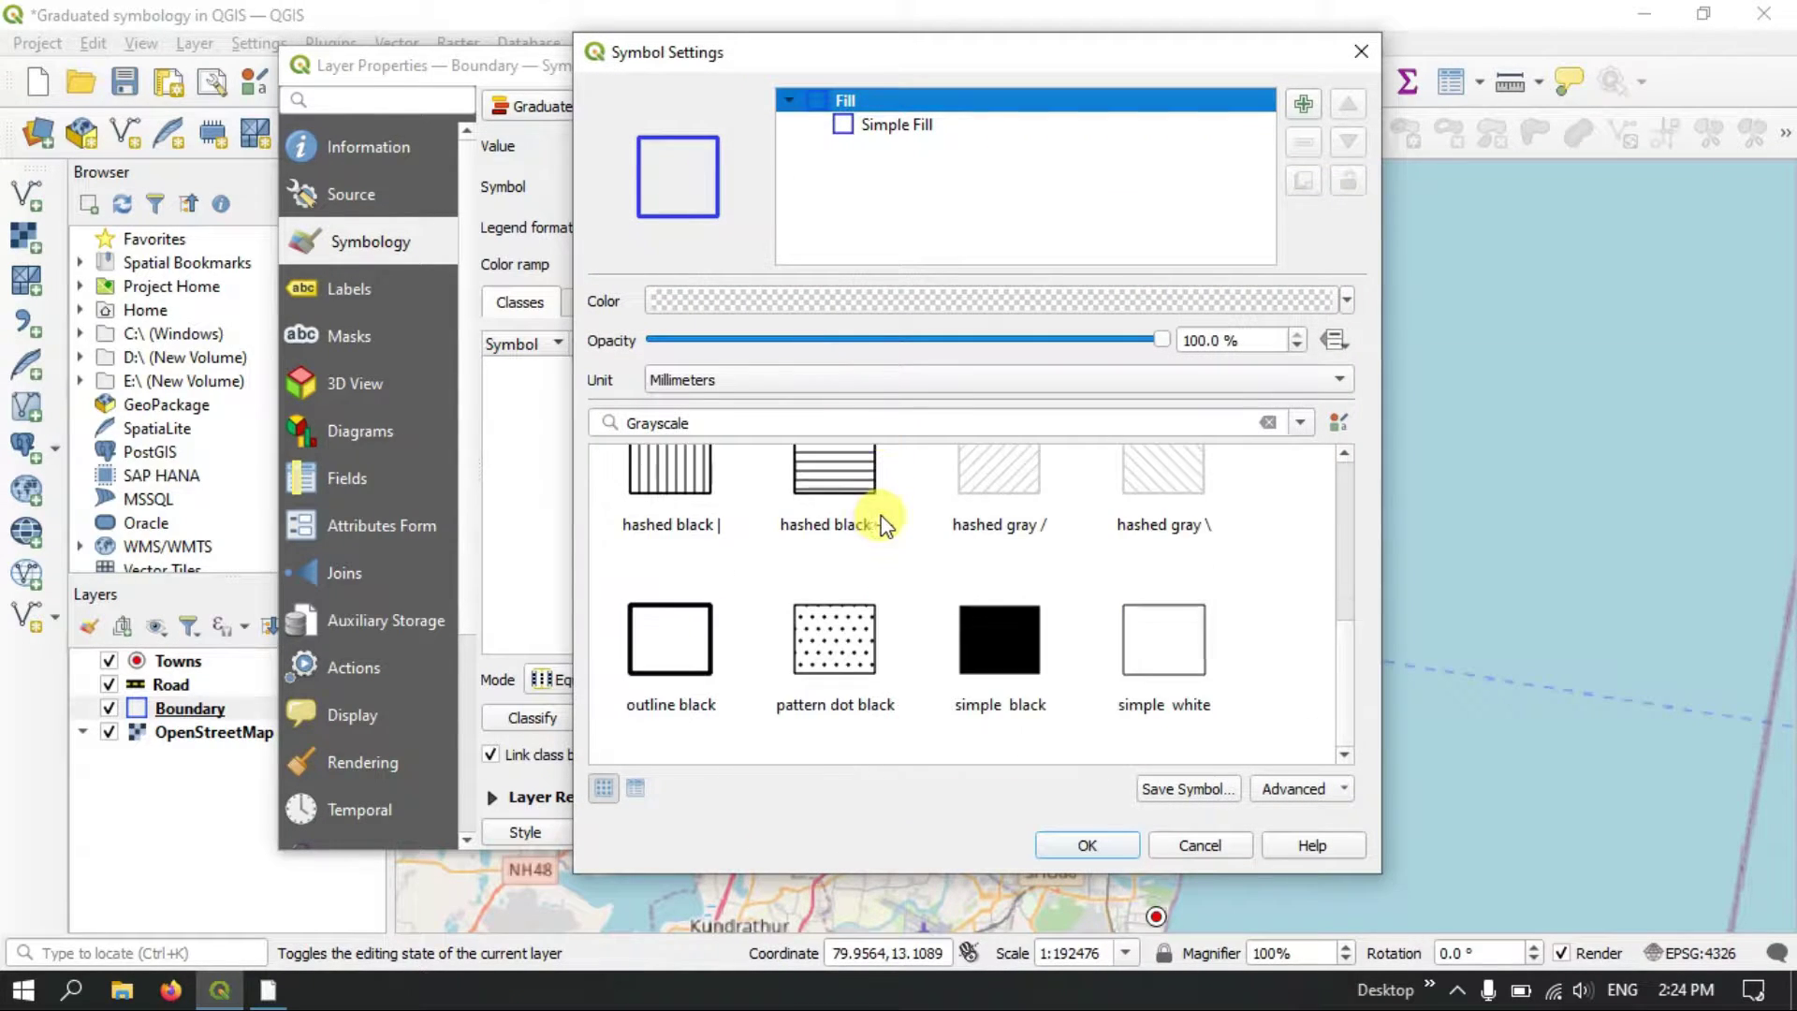
{"action": "scroll", "coordinate": [939, 566], "scroll_direction": "up", "scroll_amount": 5}
{"action": "scroll", "coordinate": [941, 568], "scroll_direction": "down", "scroll_amount": 5}
{"action": "left_click", "coordinate": [998, 639]}
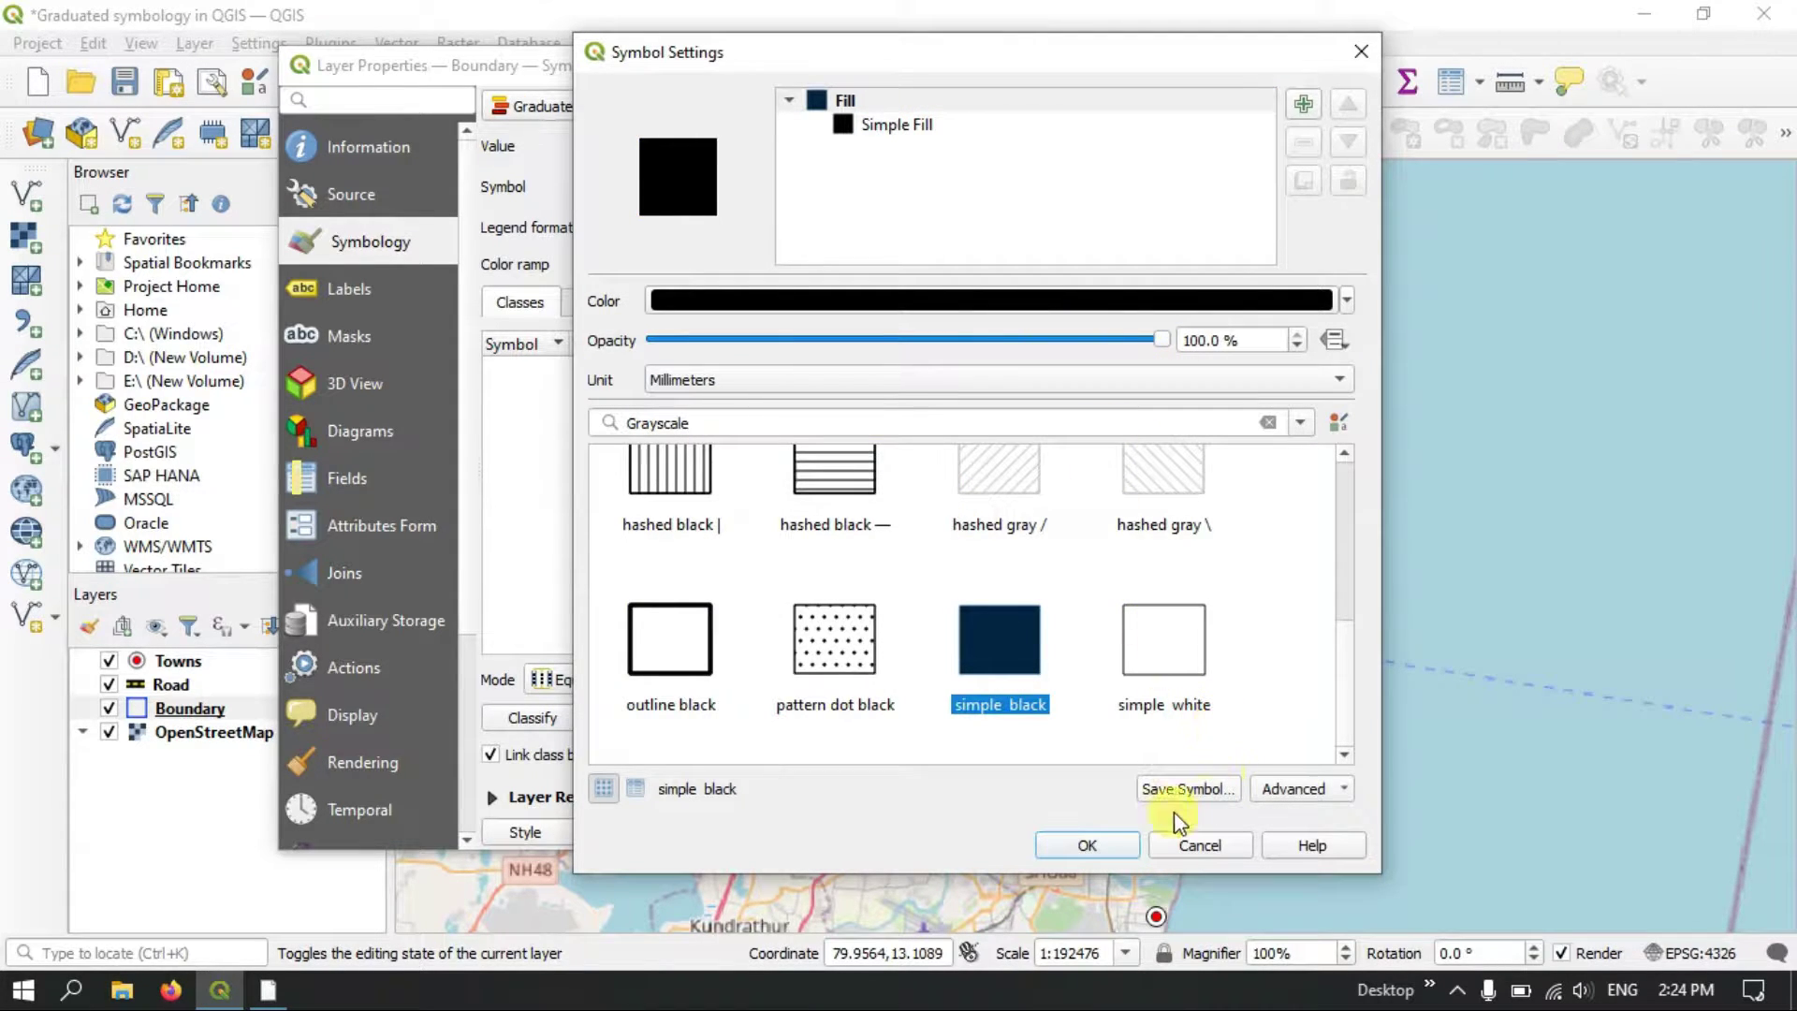
{"action": "left_click", "coordinate": [1085, 844]}
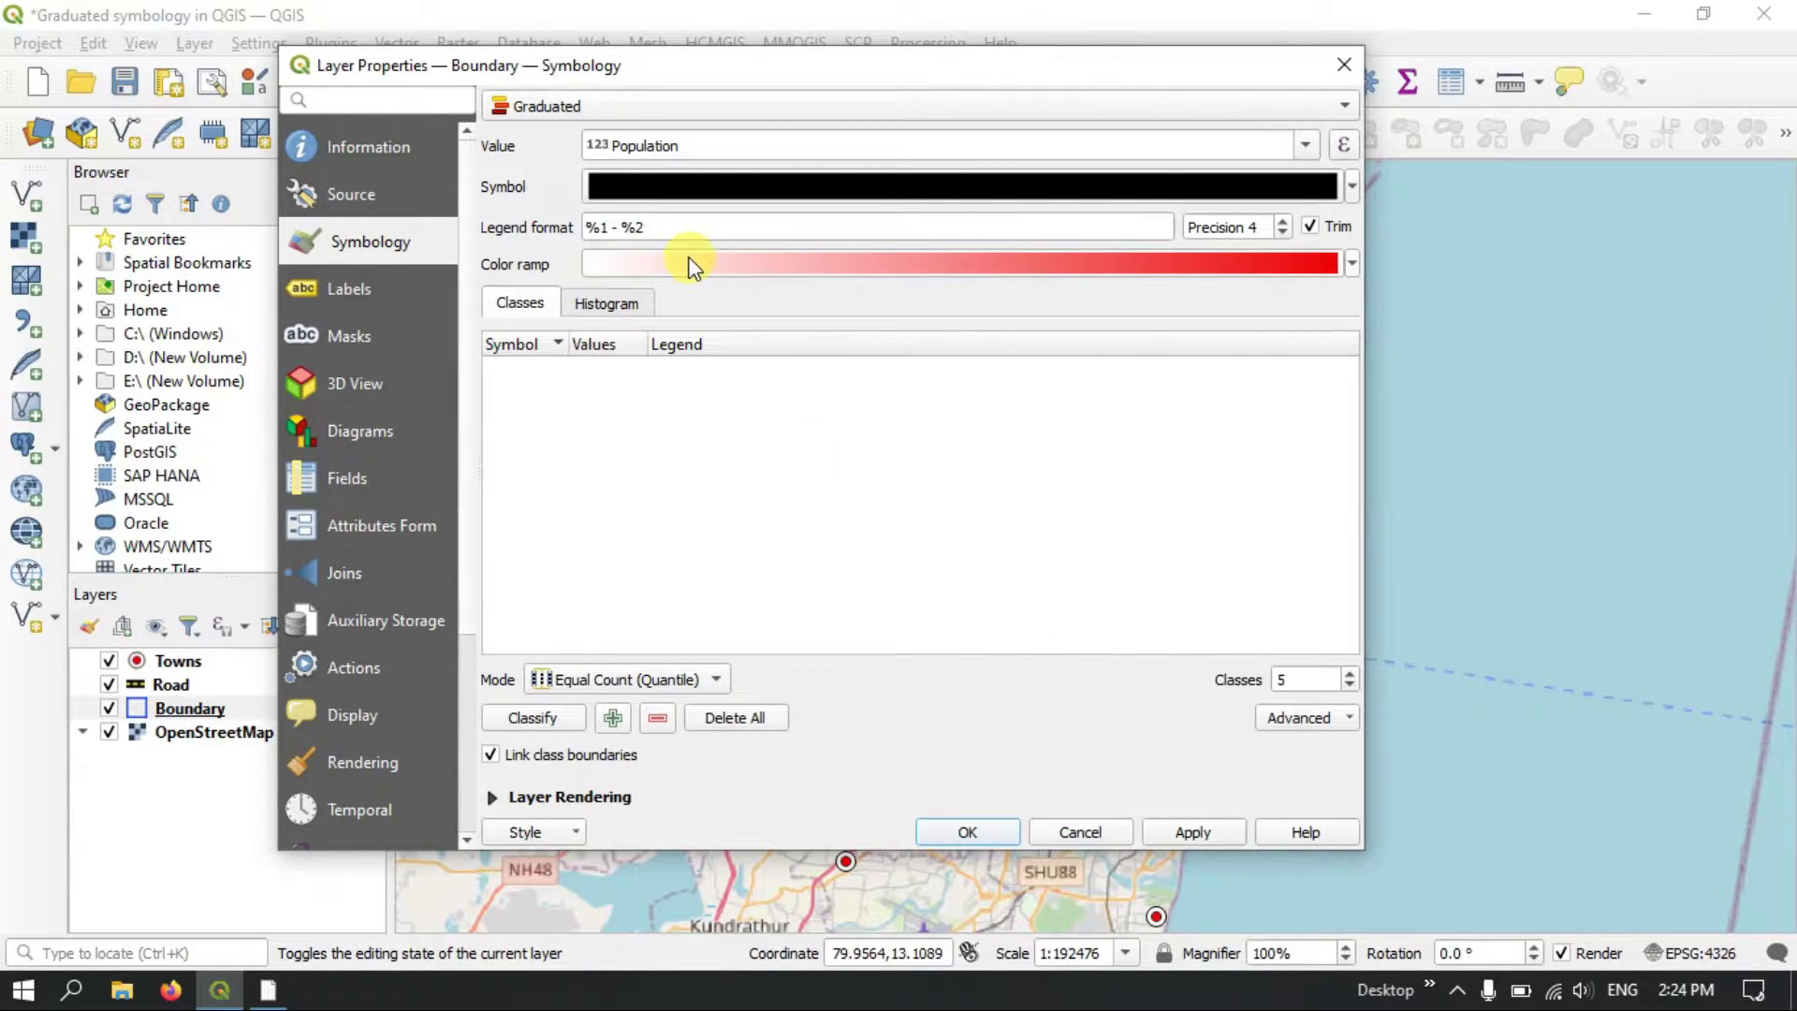
- Apply the YlOrBr color ramp to the graduated Boundary symbology
{"action": "left_click", "coordinate": [1351, 265]}
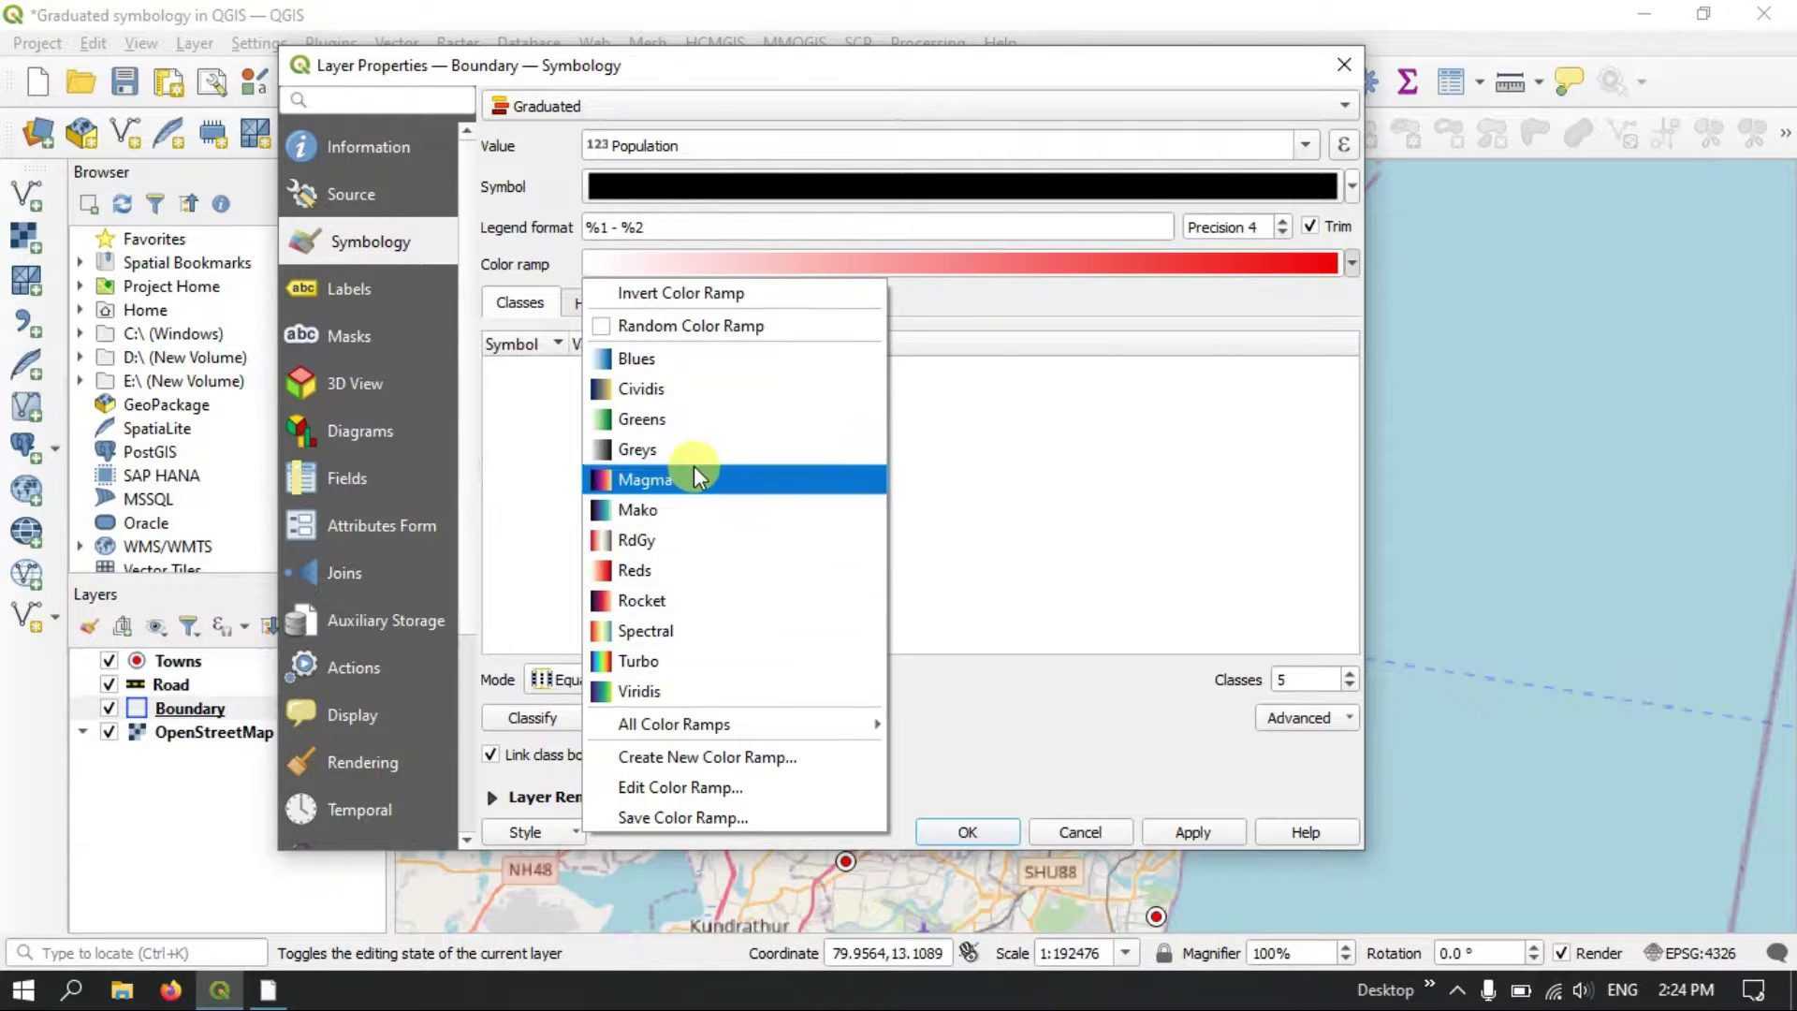
{"action": "mouse_move", "coordinate": [713, 728]}
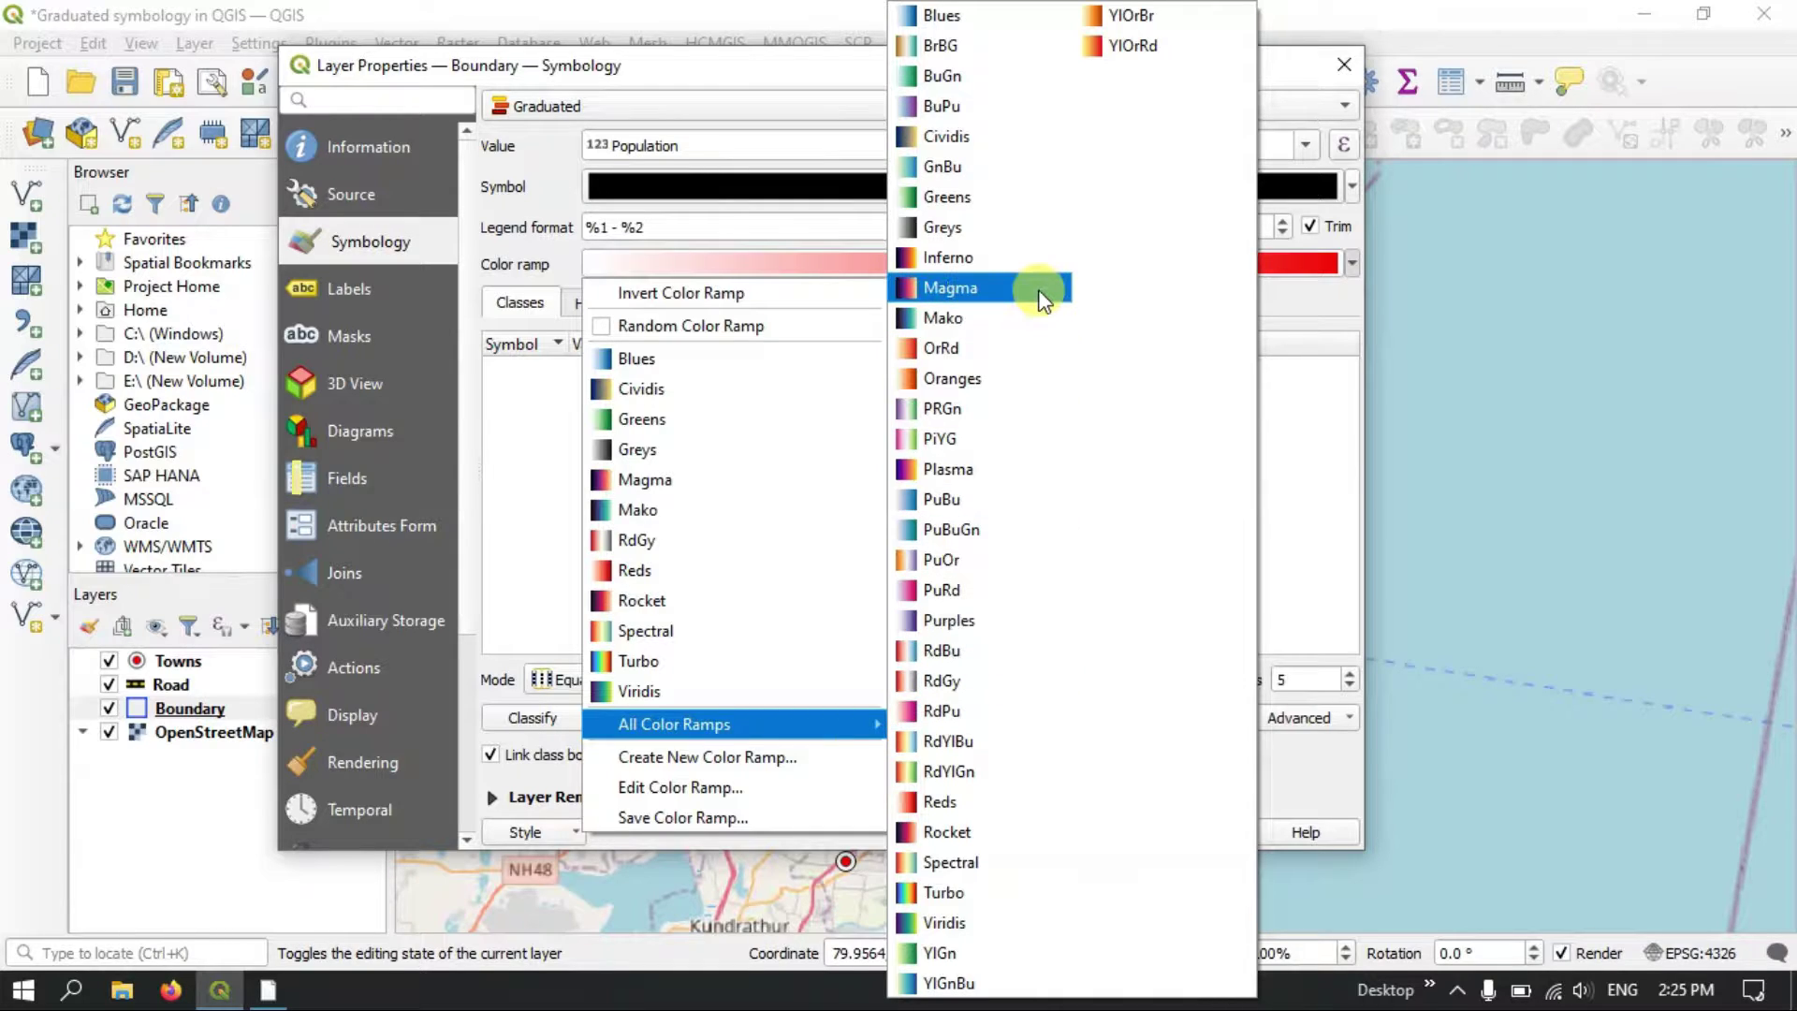
{"action": "left_click", "coordinate": [1149, 21]}
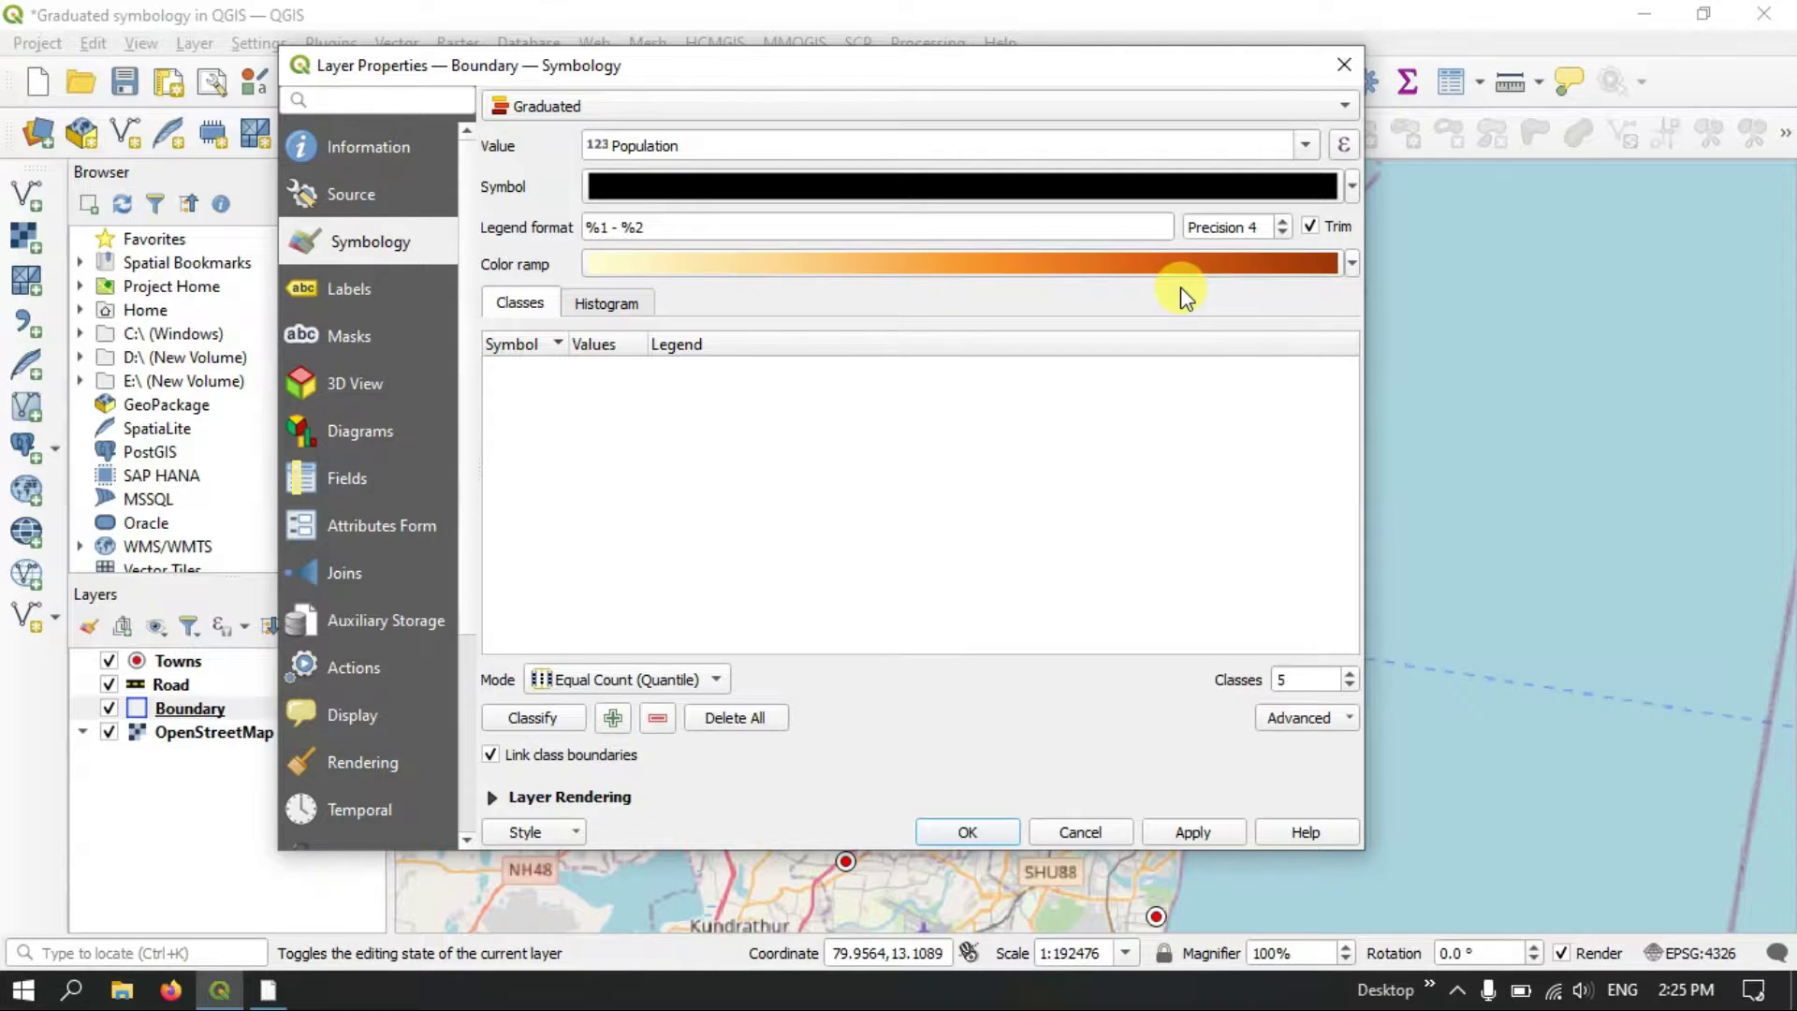
- Classify the population values using the Equal Interval mode
{"action": "left_click", "coordinate": [636, 681]}
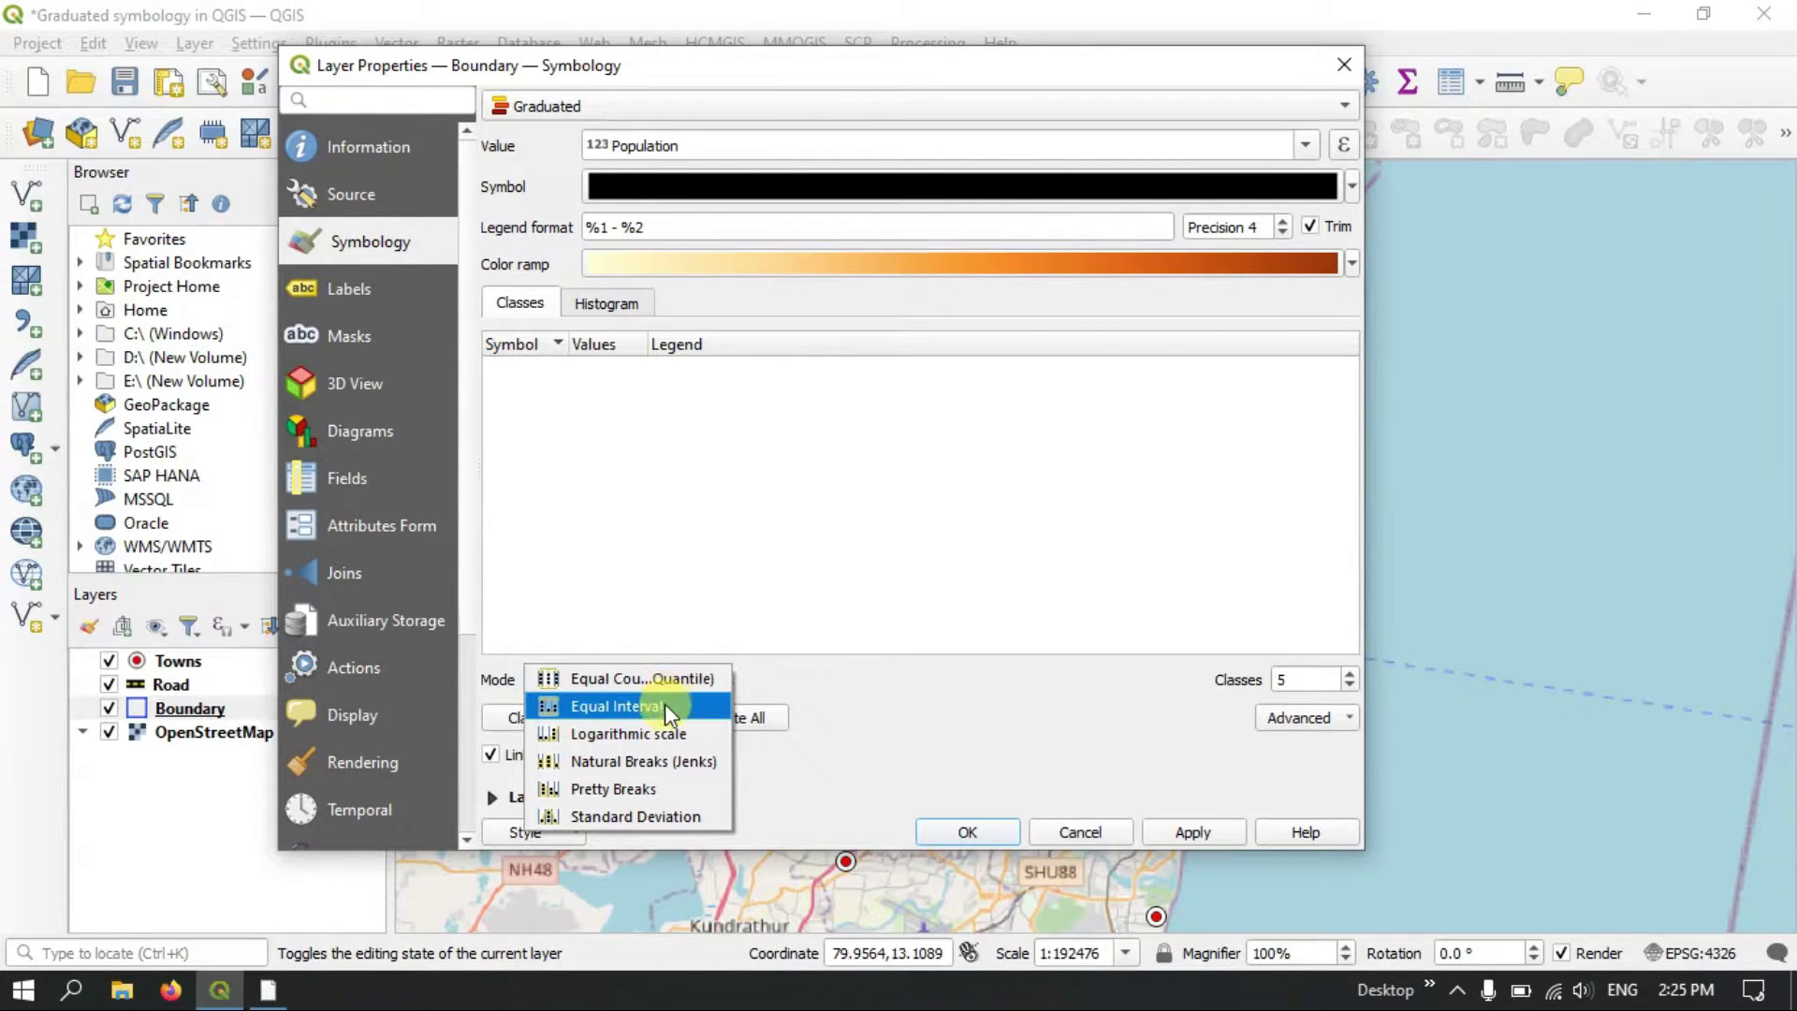
{"action": "left_click", "coordinate": [664, 705]}
{"action": "left_click", "coordinate": [677, 646]}
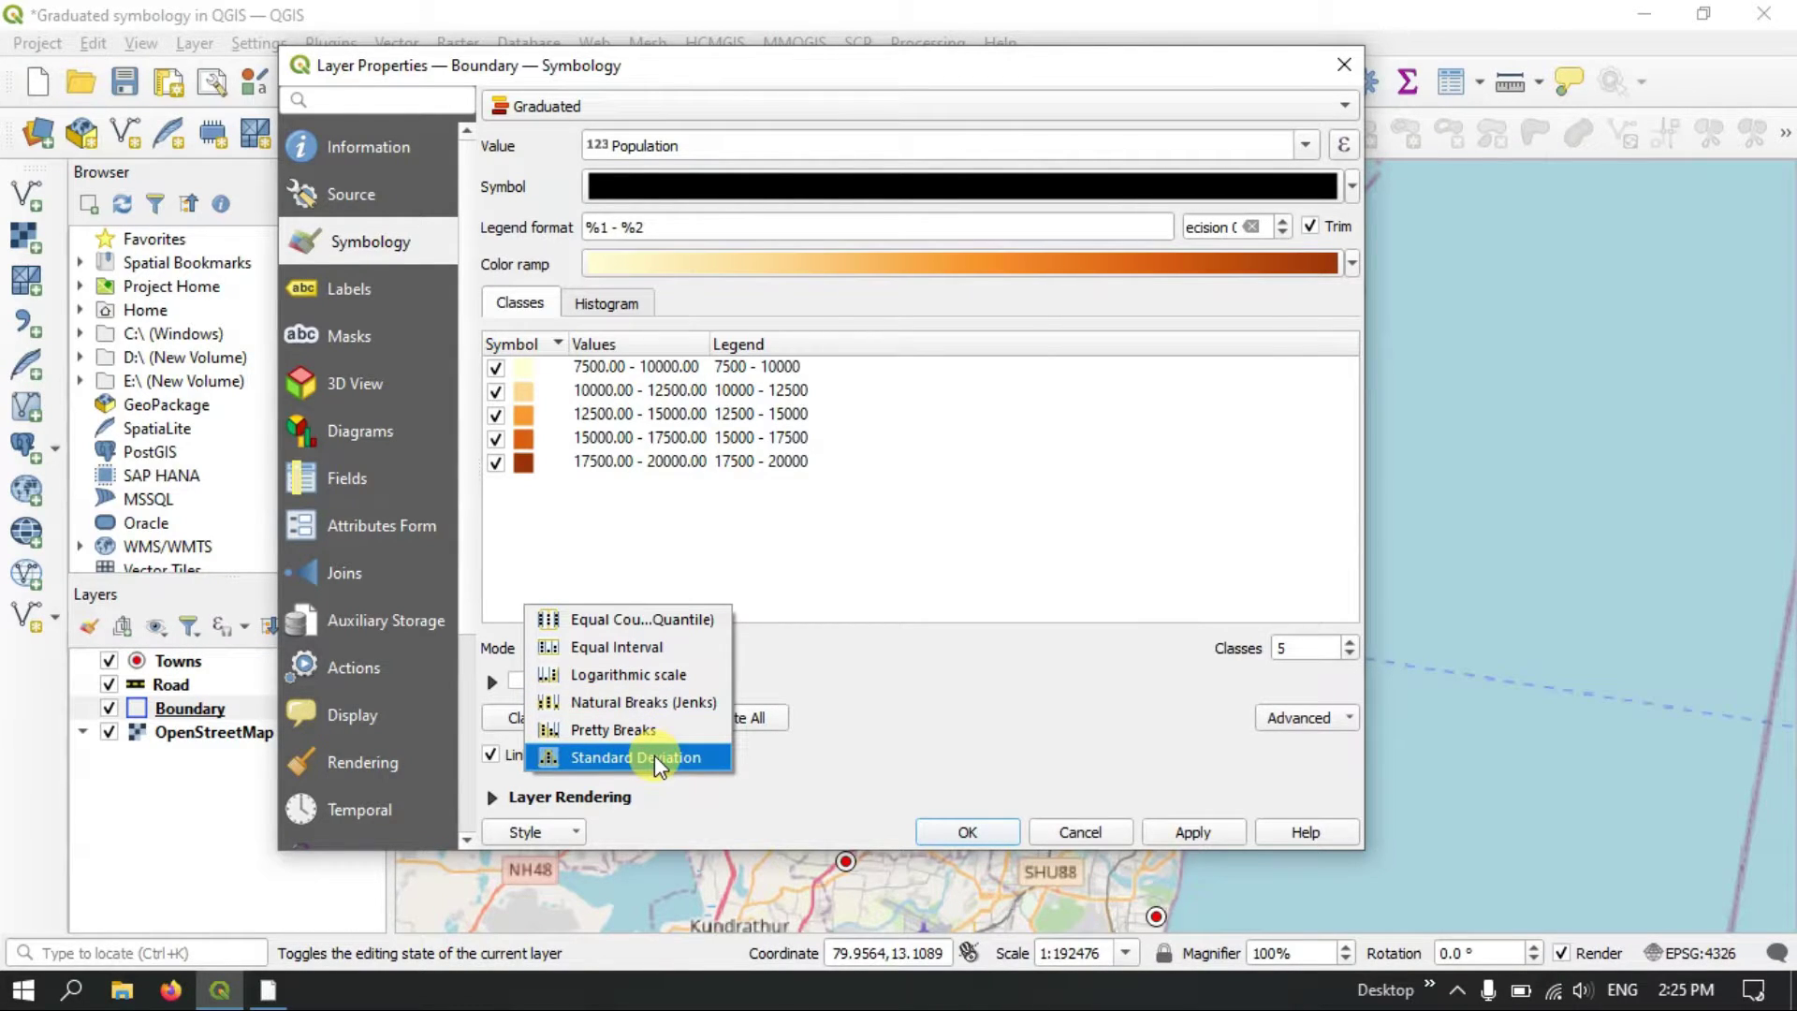
{"action": "left_click", "coordinate": [653, 649]}
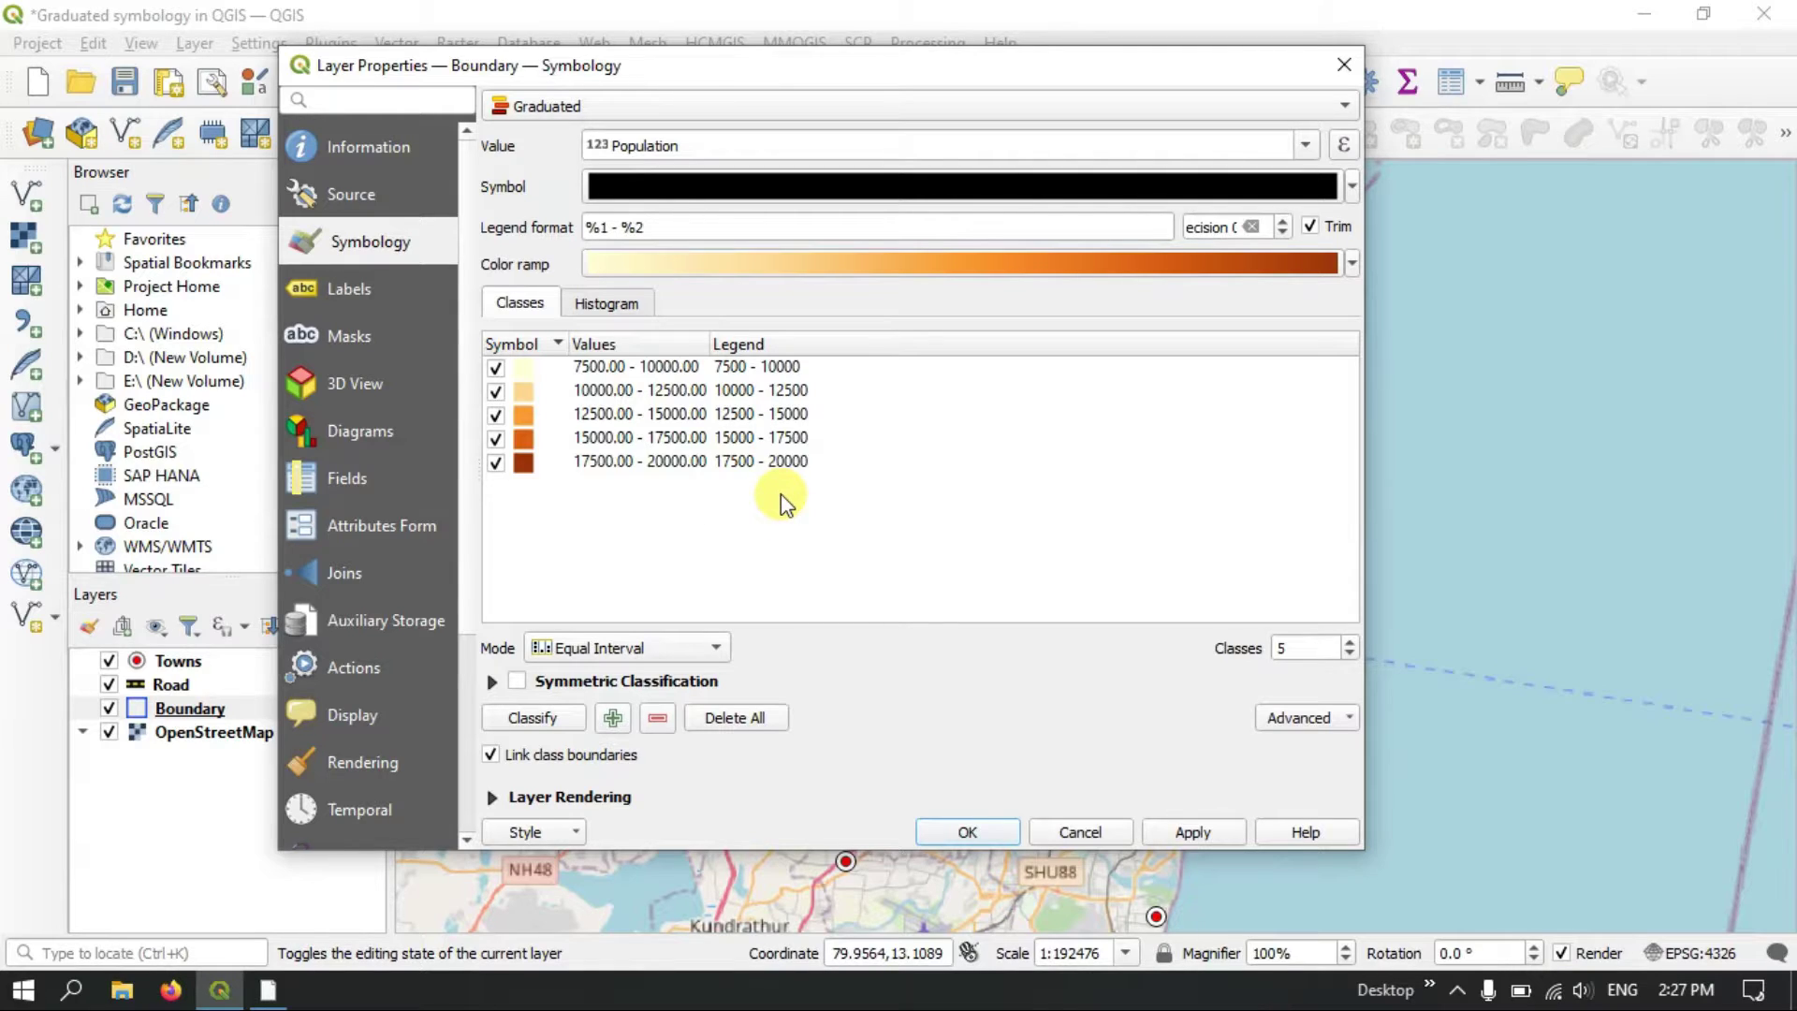
- Reclassify the population values with the Natural Breaks (Jenks) mode and apply the symbology to the Boundary layer
{"action": "left_click", "coordinate": [716, 650]}
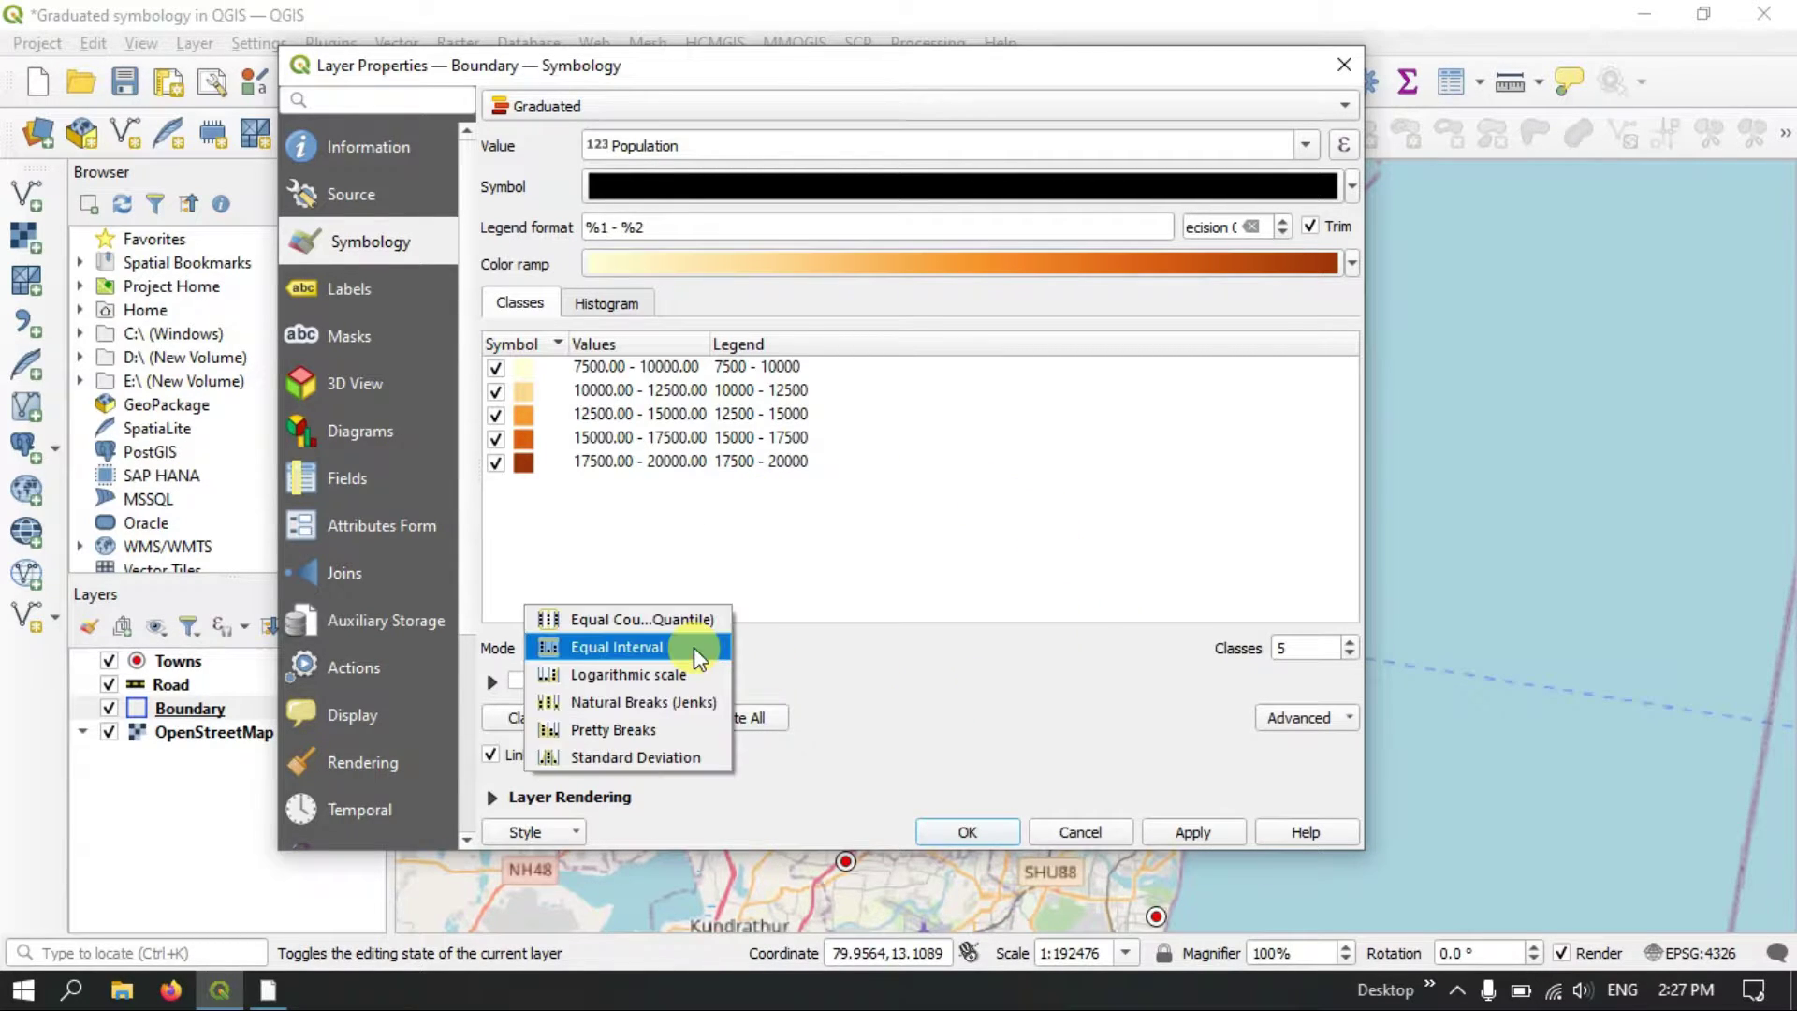
{"action": "left_click", "coordinate": [683, 704]}
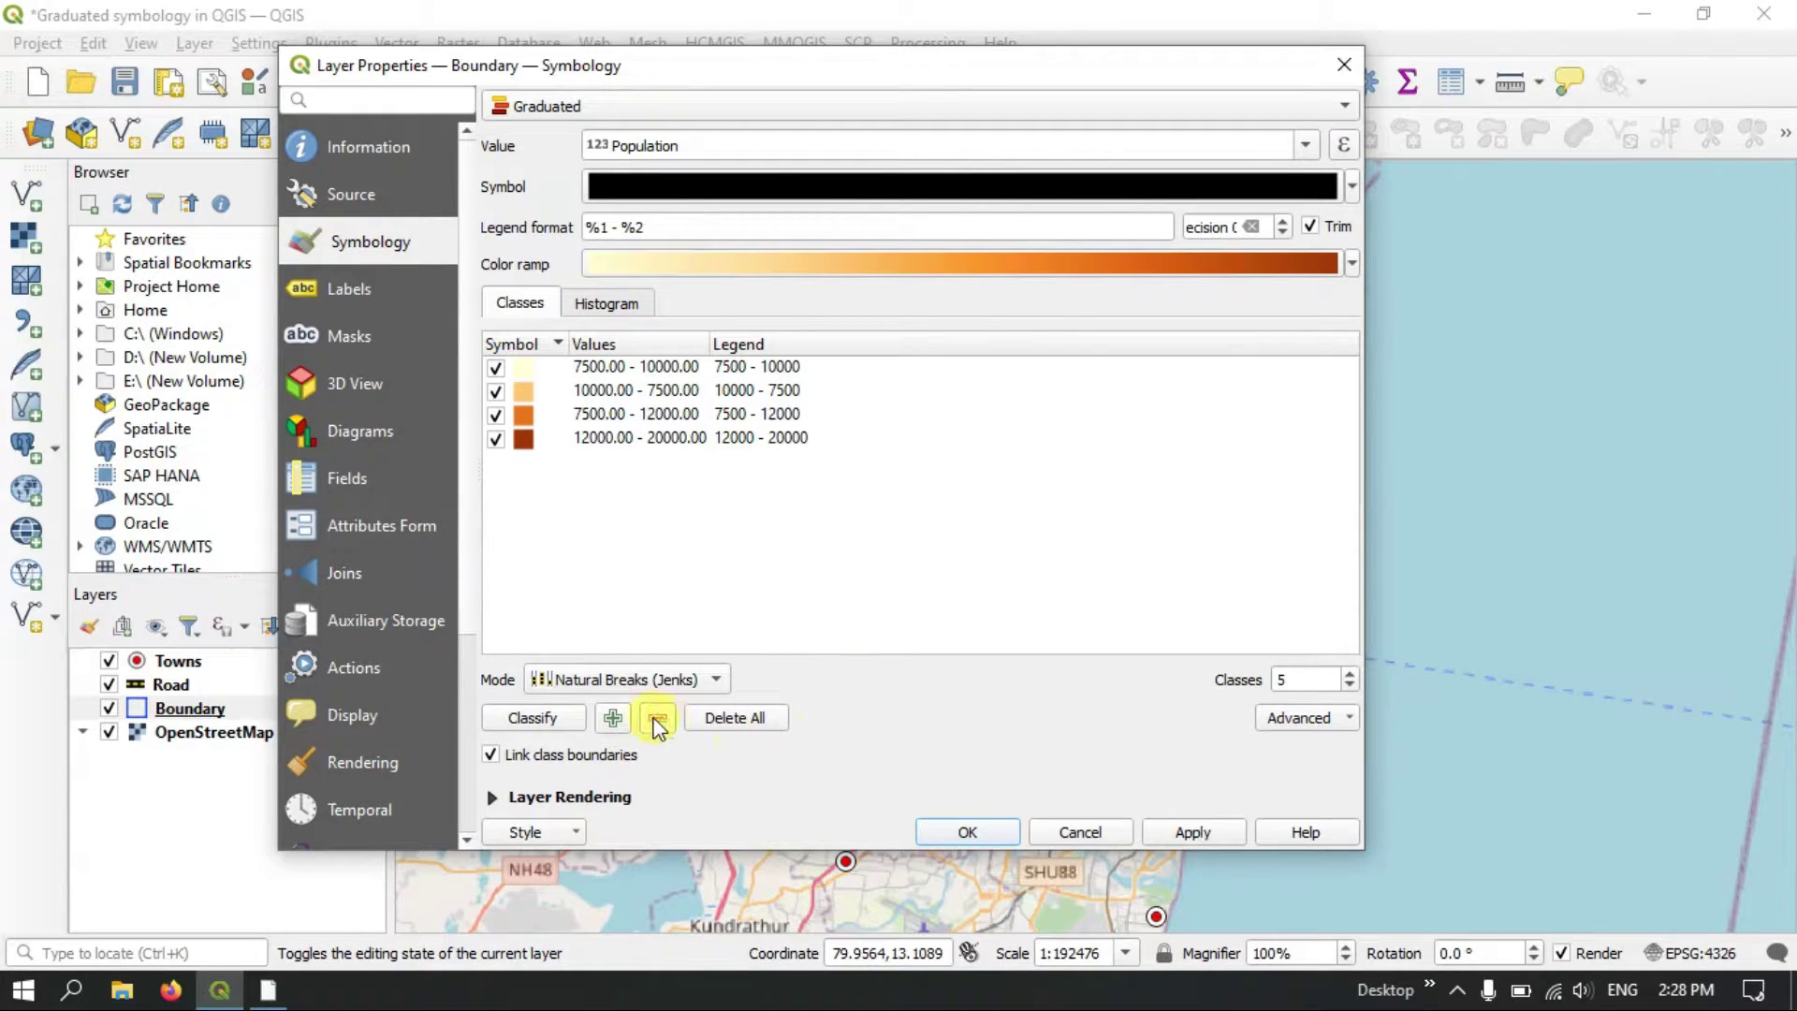
{"action": "left_click", "coordinate": [625, 681]}
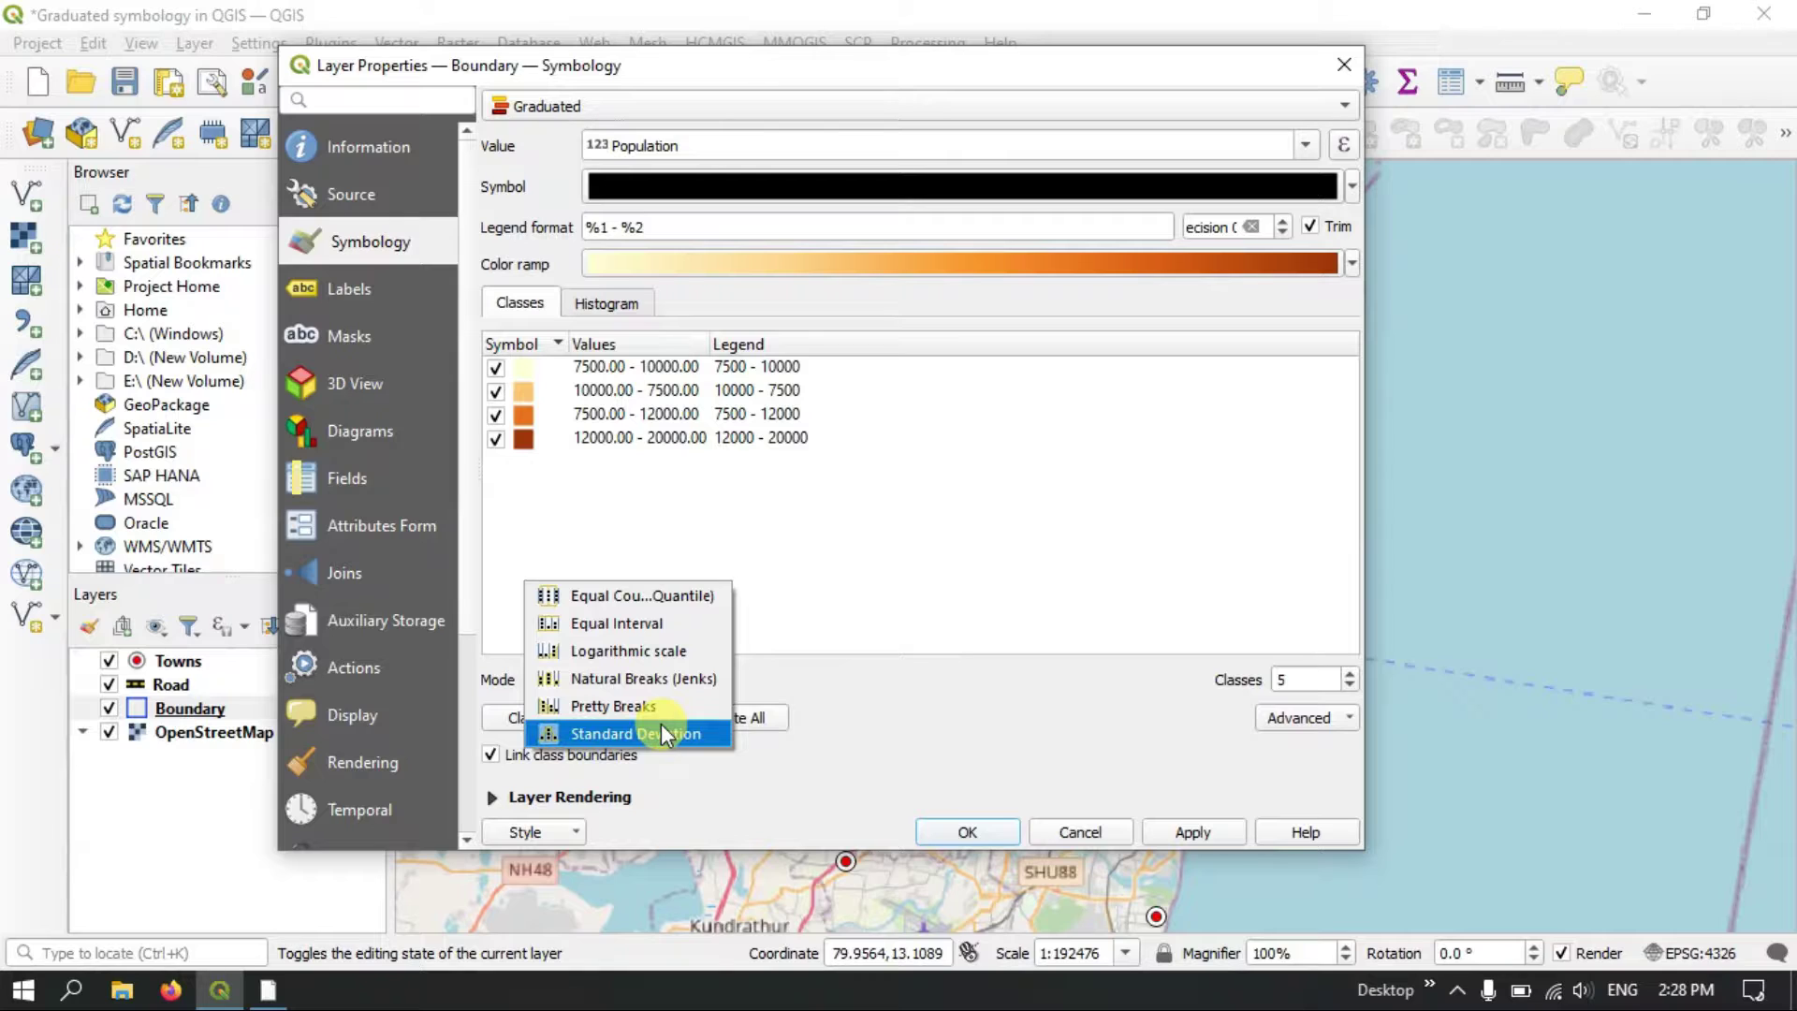
{"action": "left_click", "coordinate": [887, 709]}
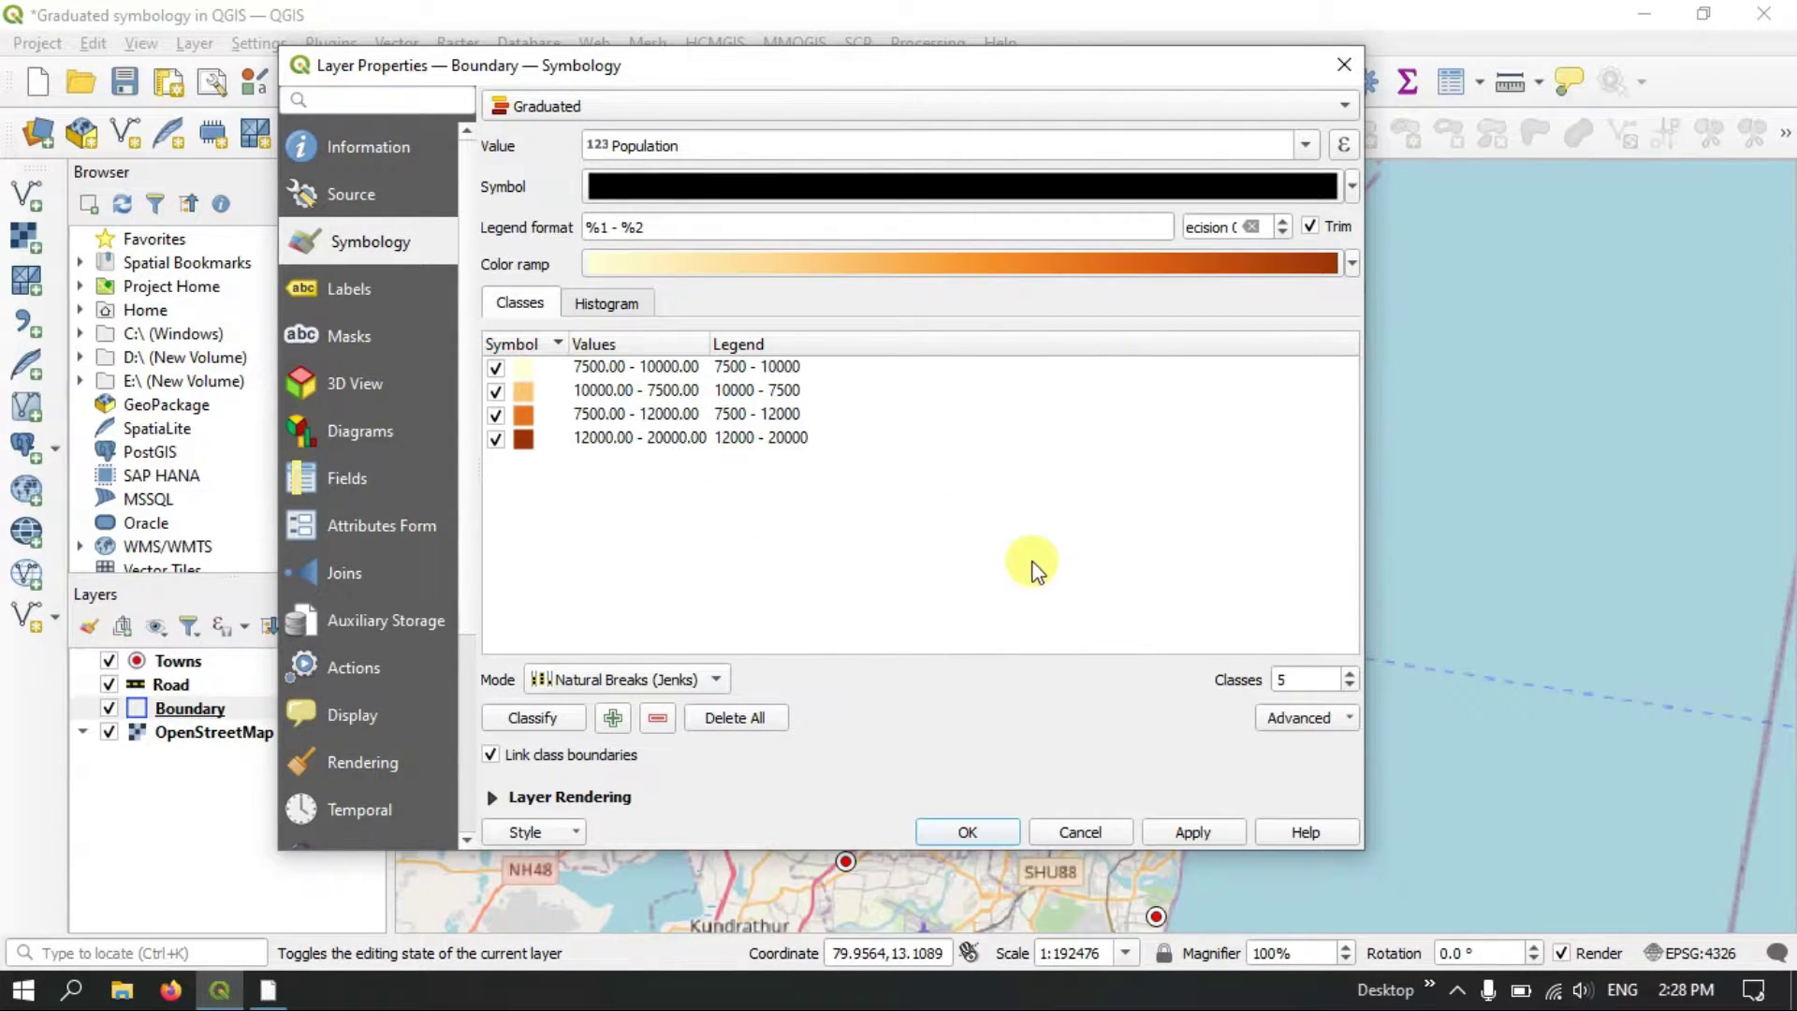
{"action": "left_click", "coordinate": [1201, 834]}
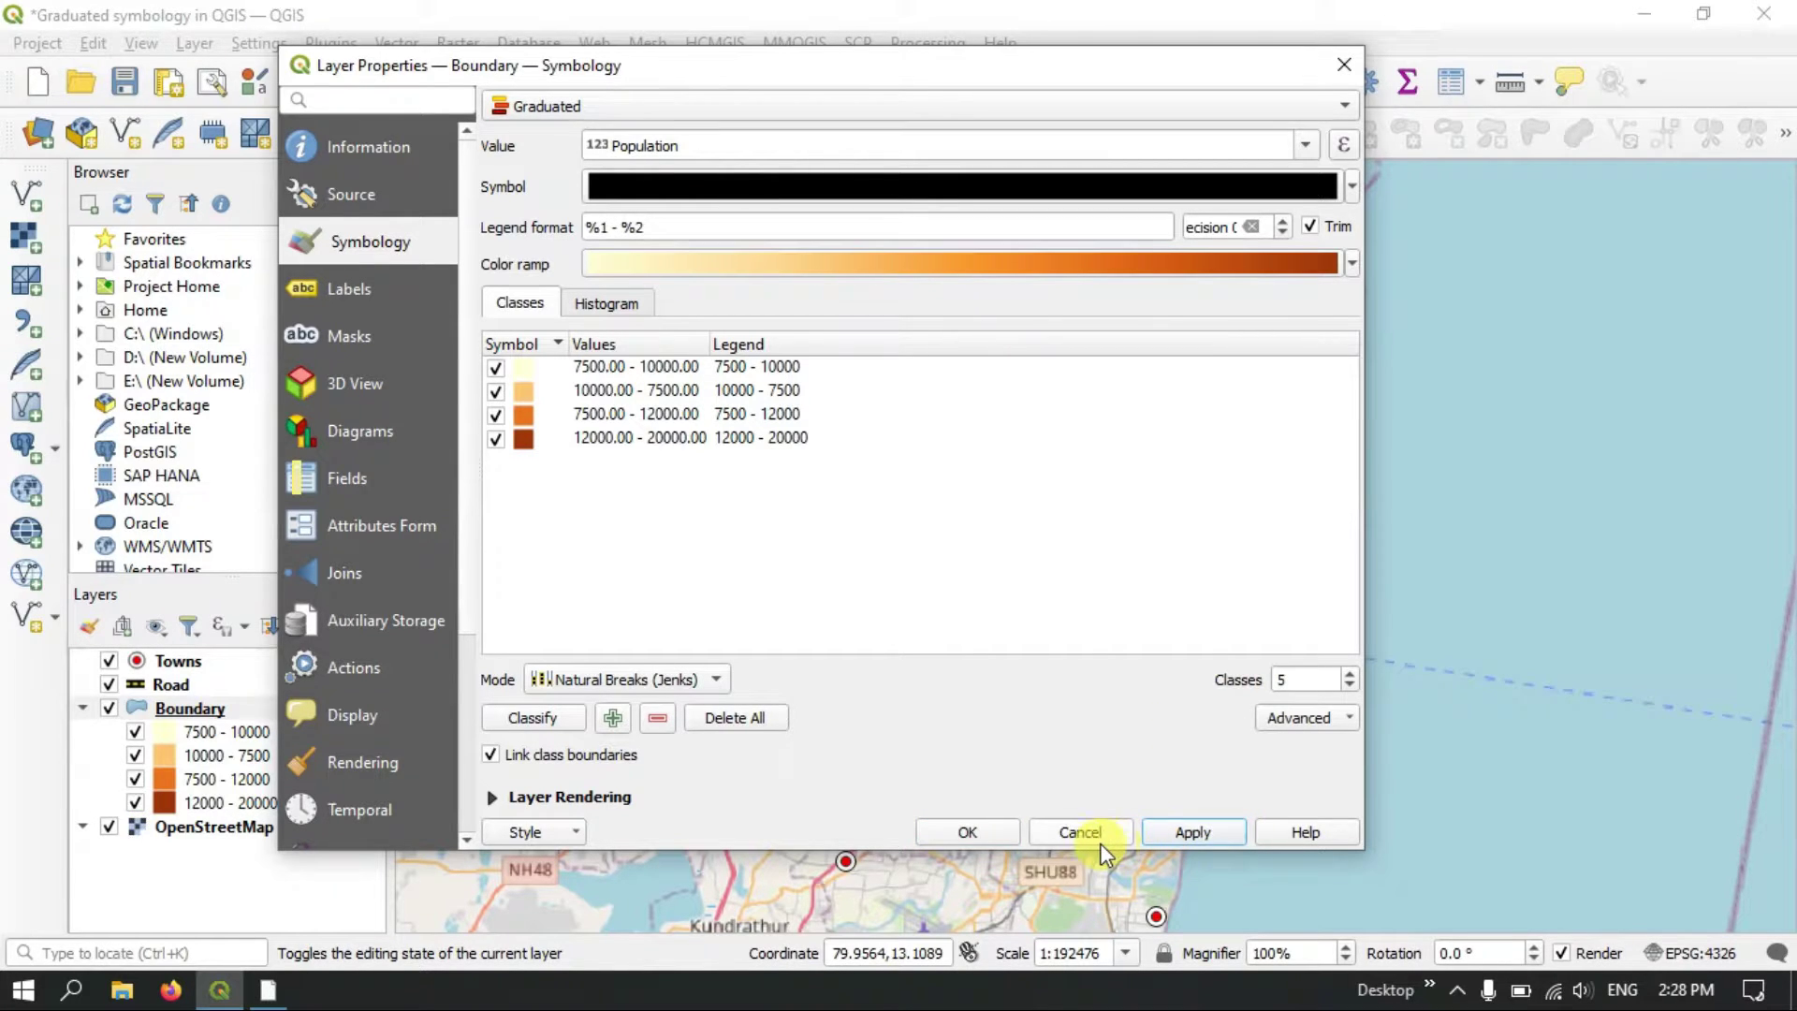
{"action": "left_click", "coordinate": [1001, 834]}
- Examine the shaded zones on the map against the Boundary layer's population classes
{"action": "scroll", "coordinate": [1339, 476], "scroll_direction": "up", "scroll_amount": 1}
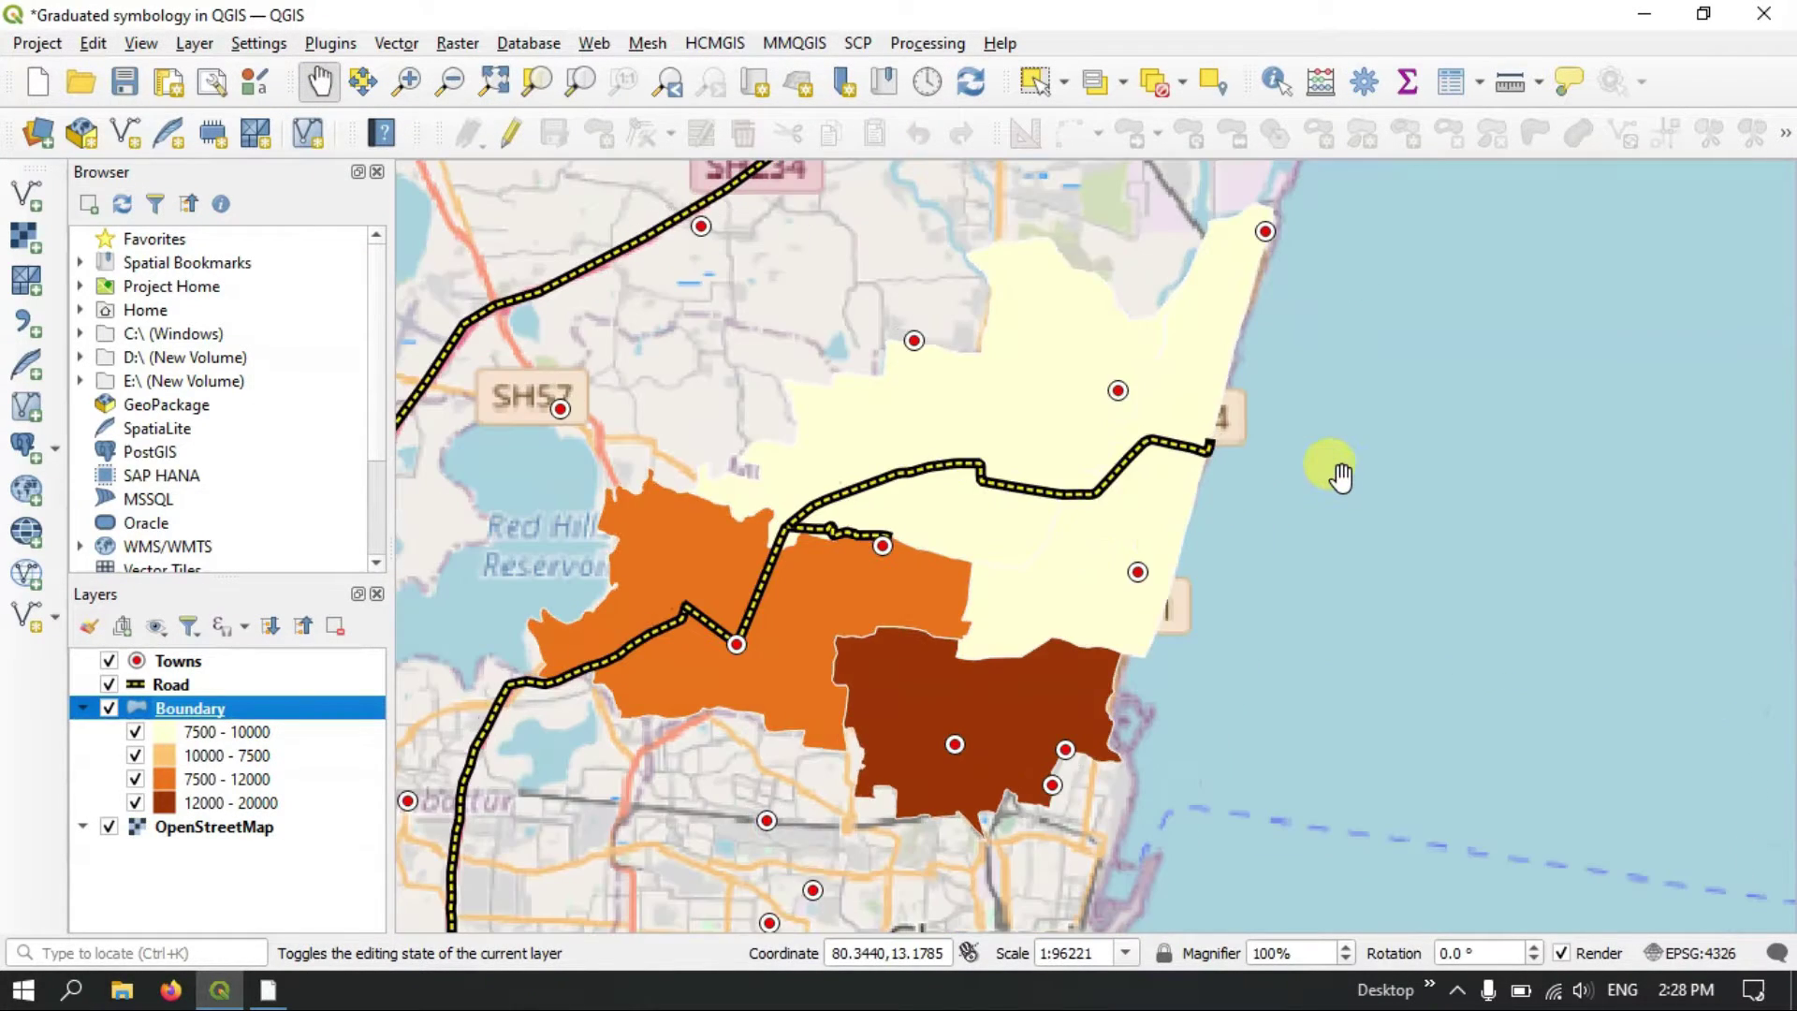
{"action": "scroll", "coordinate": [1337, 474], "scroll_direction": "down", "scroll_amount": 1}
{"action": "scroll", "coordinate": [1308, 475], "scroll_direction": "up", "scroll_amount": 1}
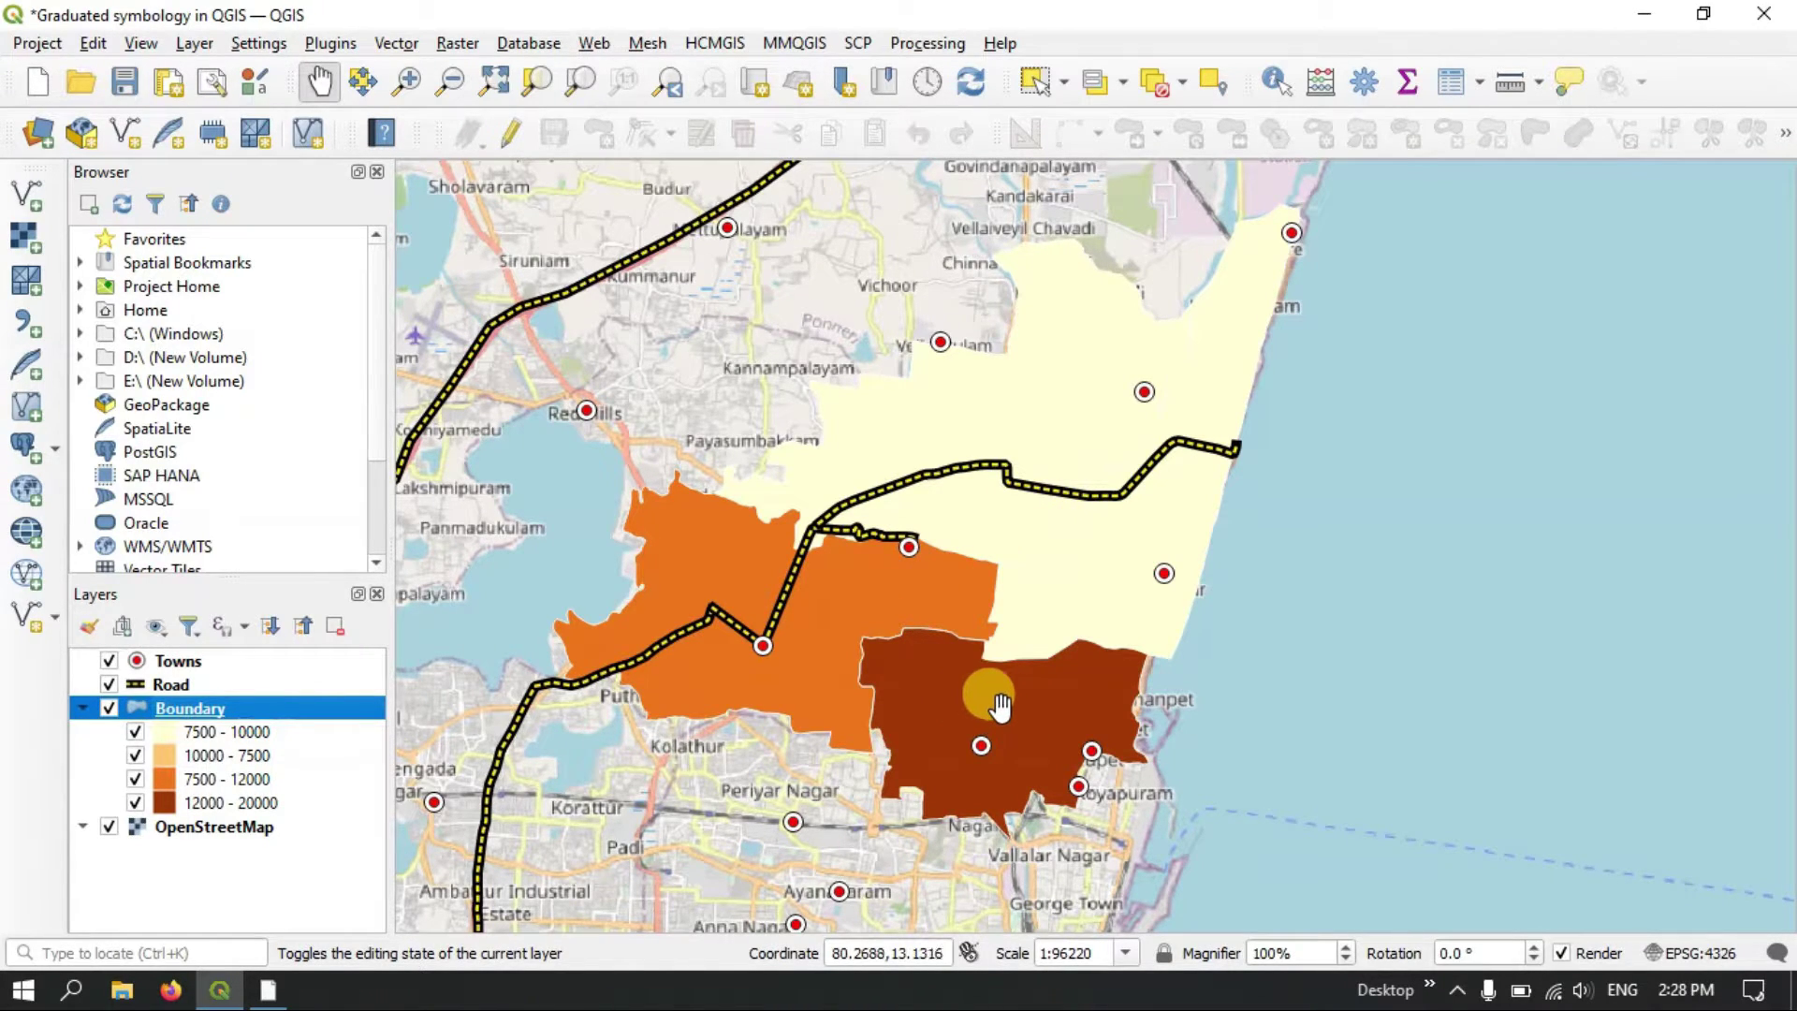
{"action": "scroll", "coordinate": [987, 697], "scroll_direction": "down", "scroll_amount": 1}
{"action": "scroll", "coordinate": [944, 546], "scroll_direction": "up", "scroll_amount": 1}
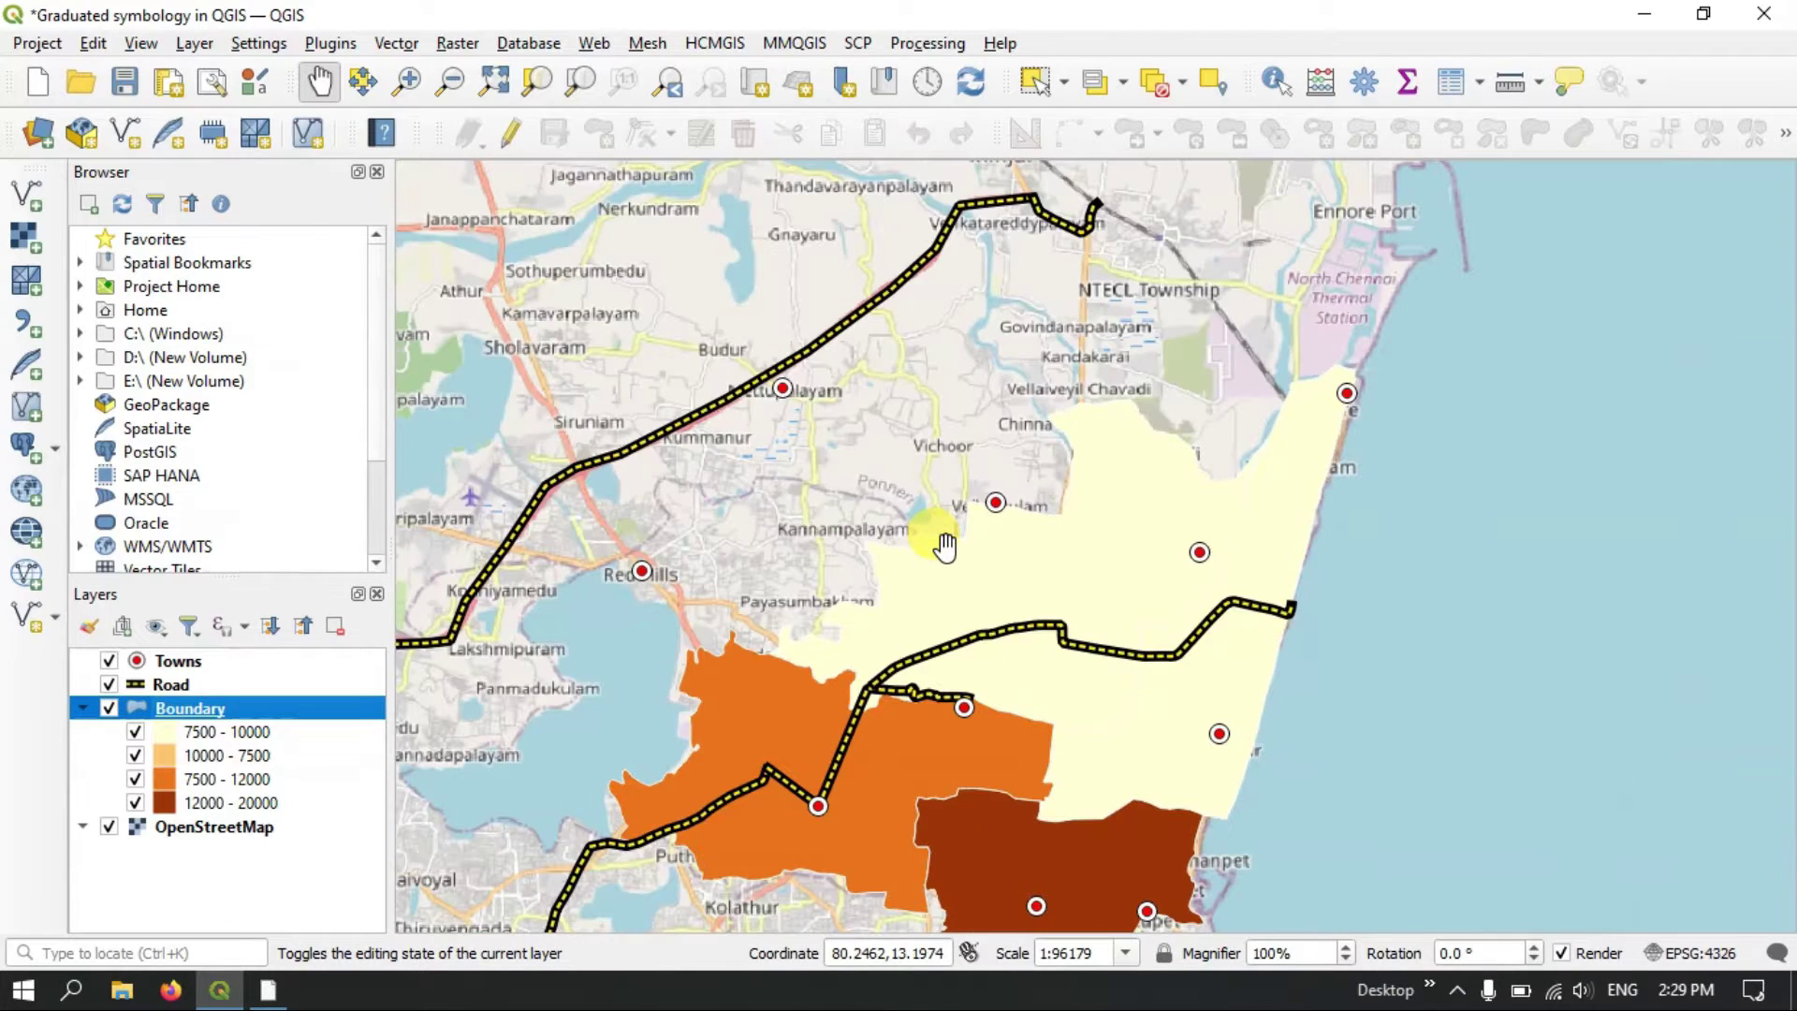
{"action": "scroll", "coordinate": [944, 545], "scroll_direction": "down", "scroll_amount": 1}
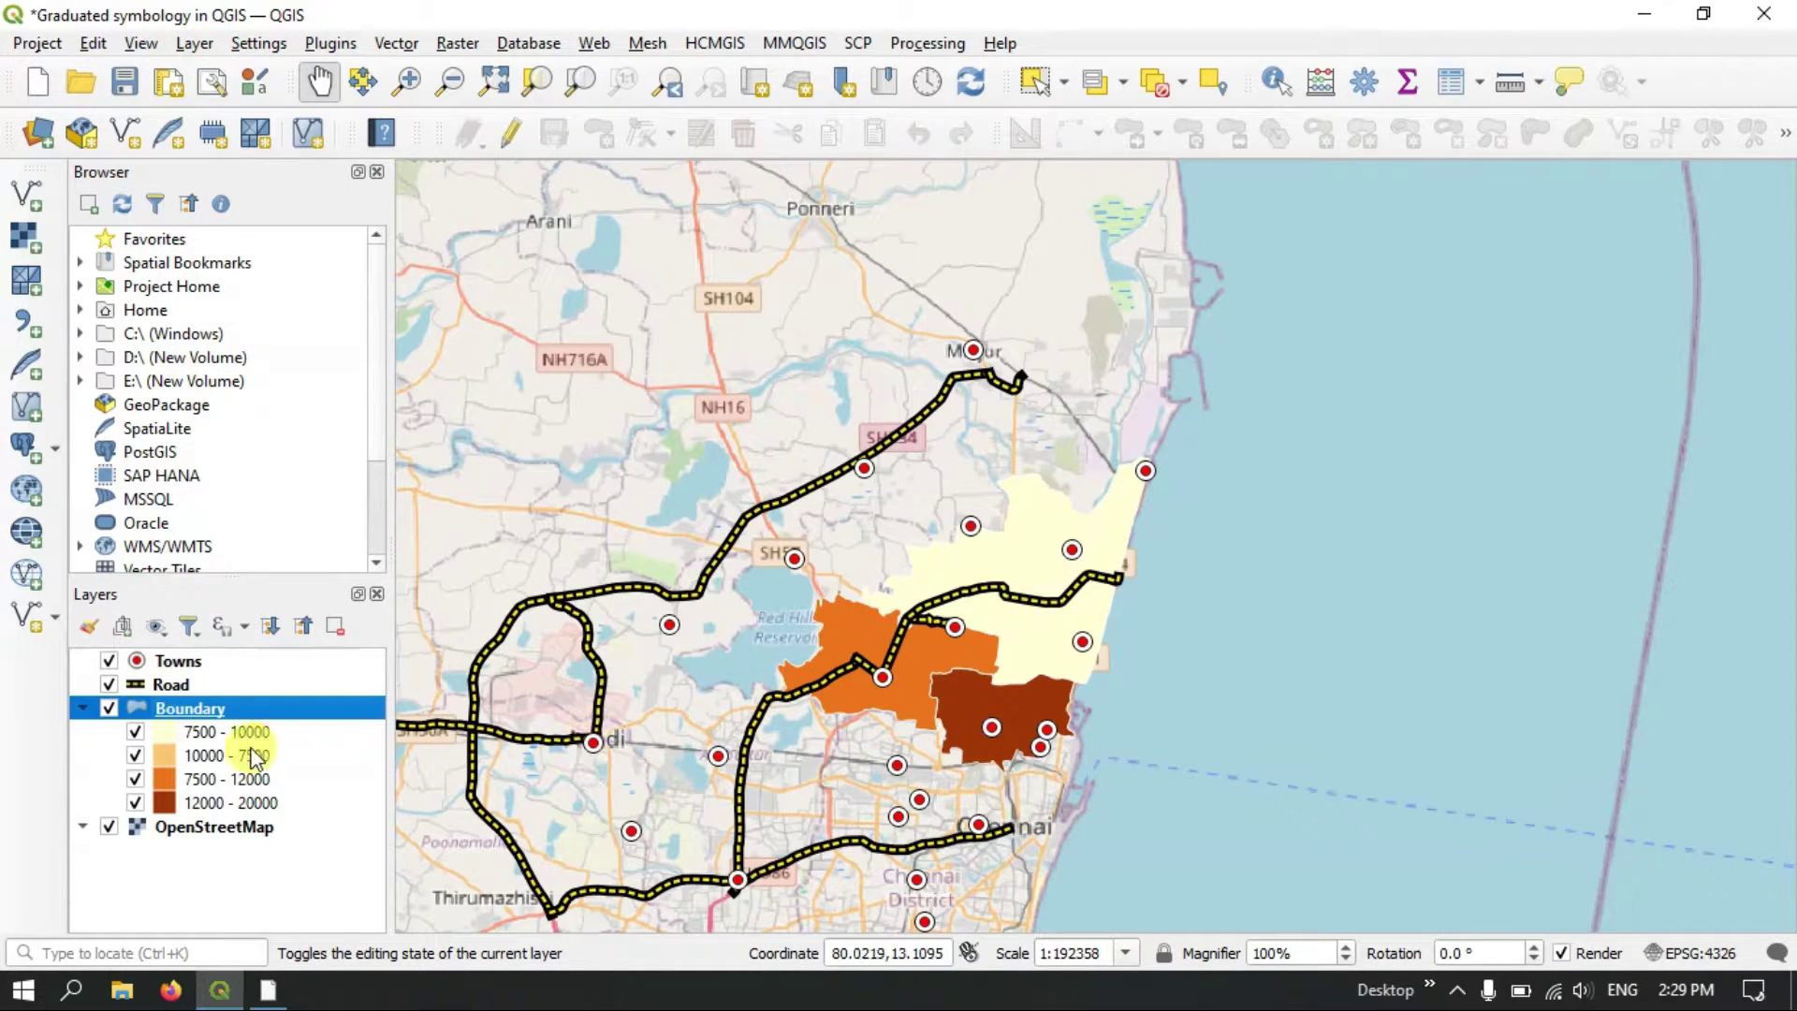
- Open the Road layer's attribute table and compare the passenger values of Highway and Road 2
{"action": "left_click", "coordinate": [174, 687]}
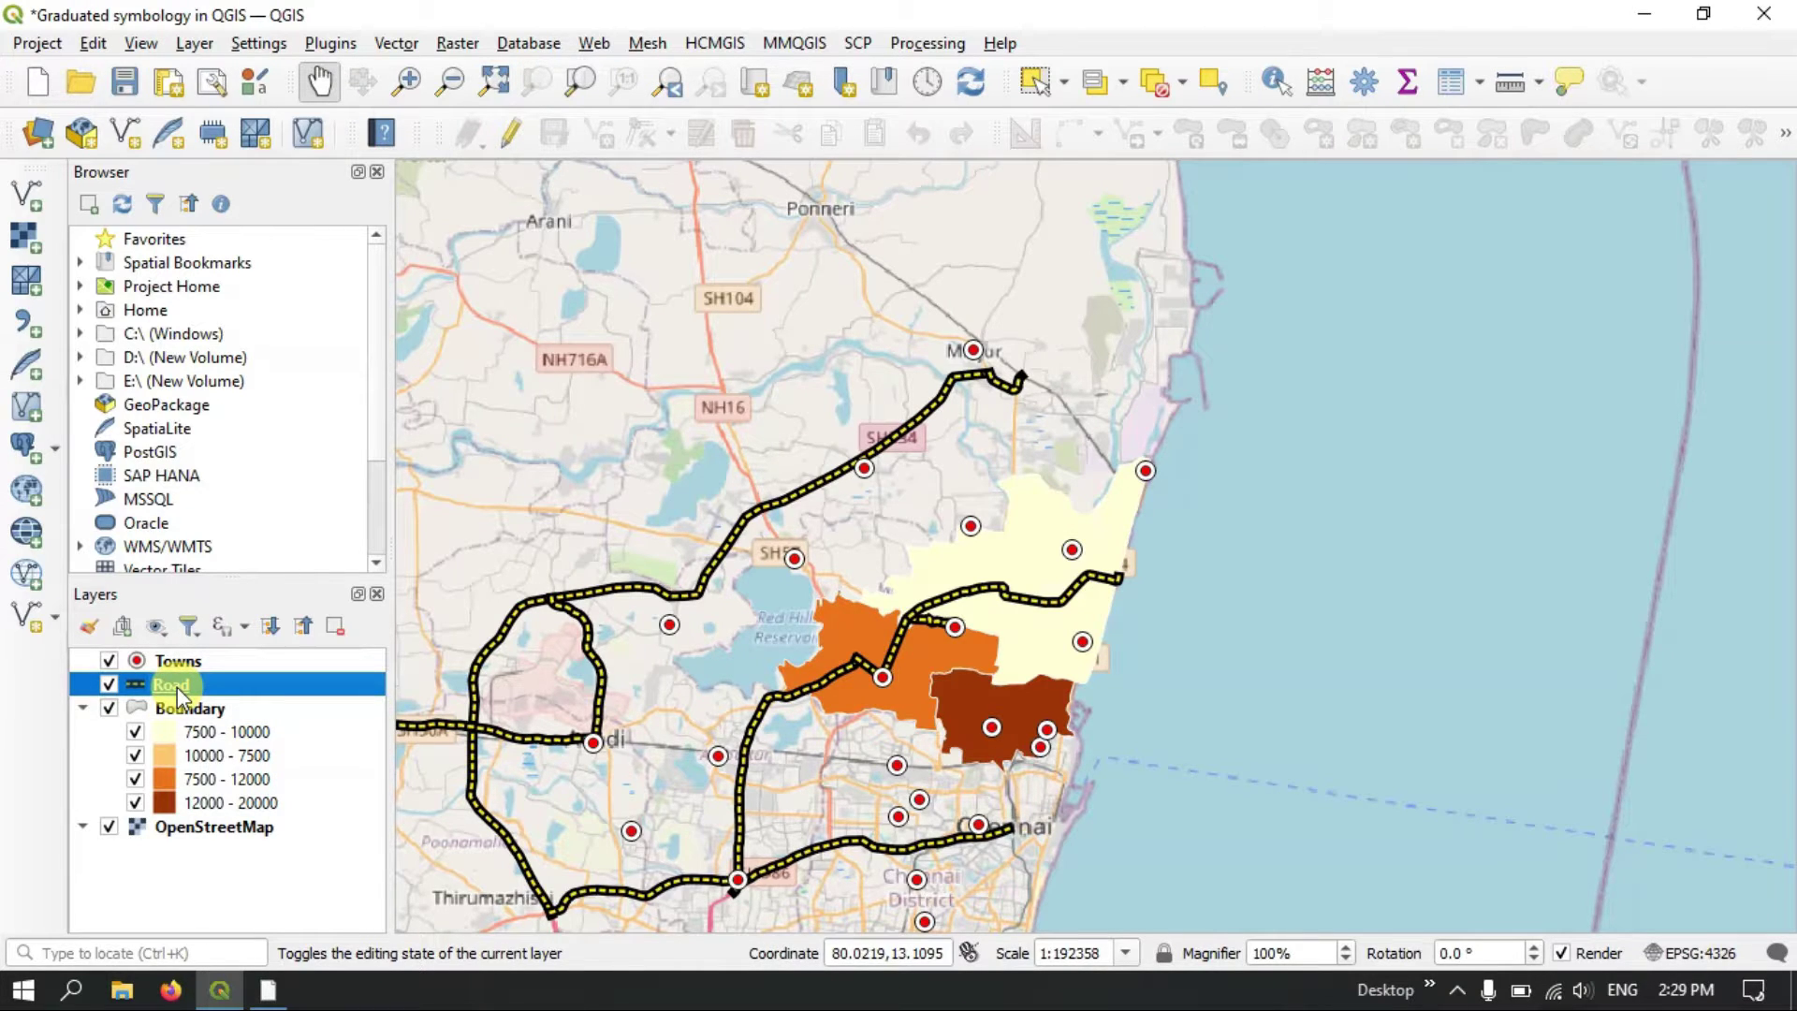
{"action": "right_click", "coordinate": [236, 684]}
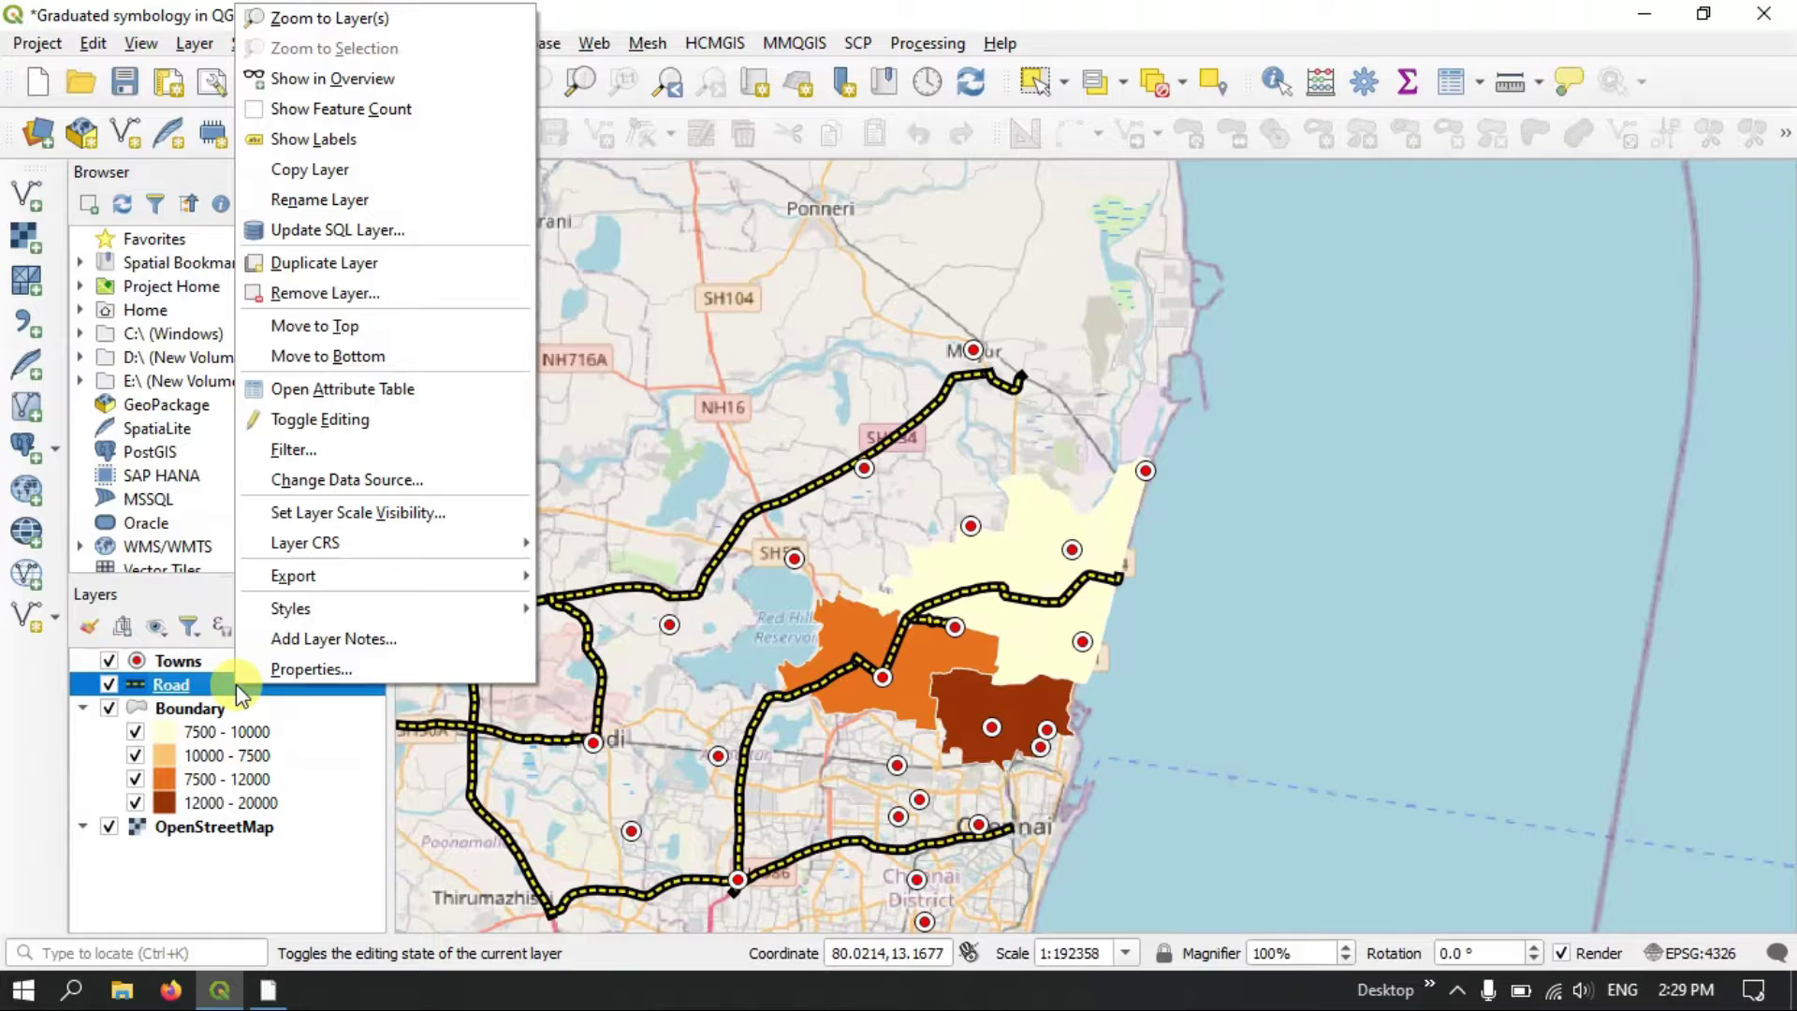
{"action": "left_click", "coordinate": [354, 389]}
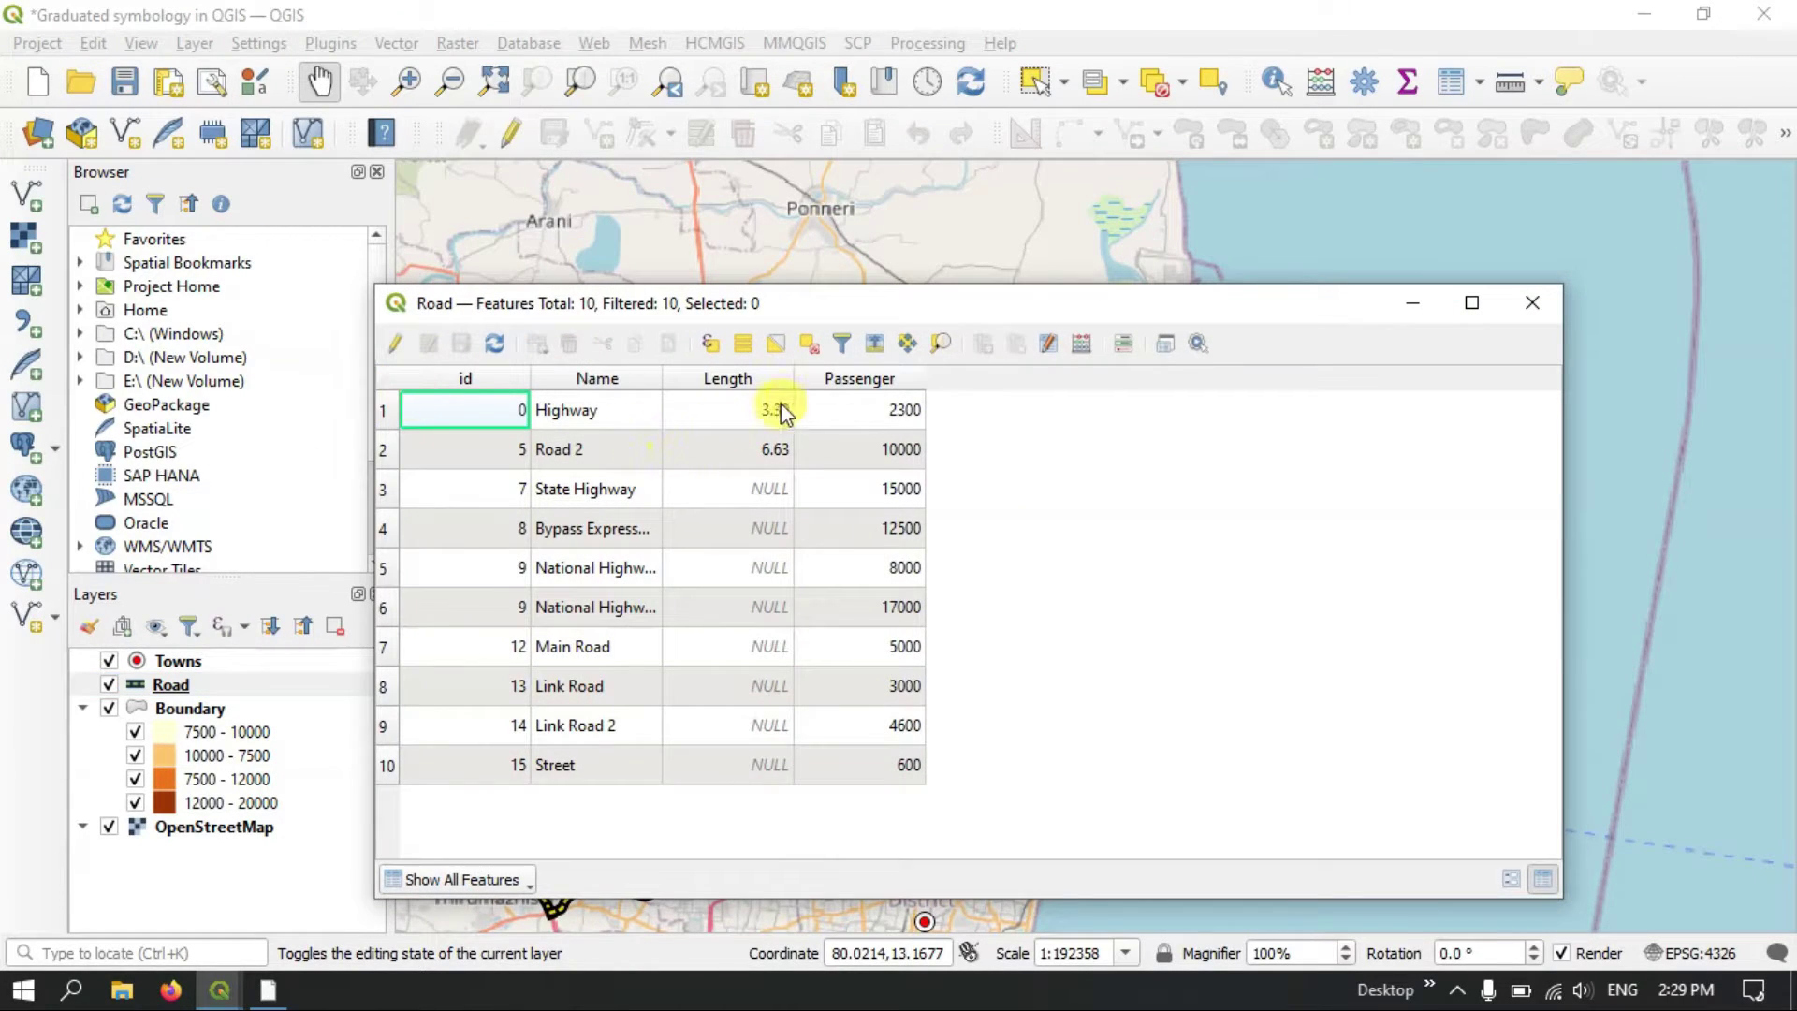
{"action": "left_click", "coordinate": [869, 412]}
{"action": "left_click", "coordinate": [586, 406]}
{"action": "left_click", "coordinate": [587, 449]}
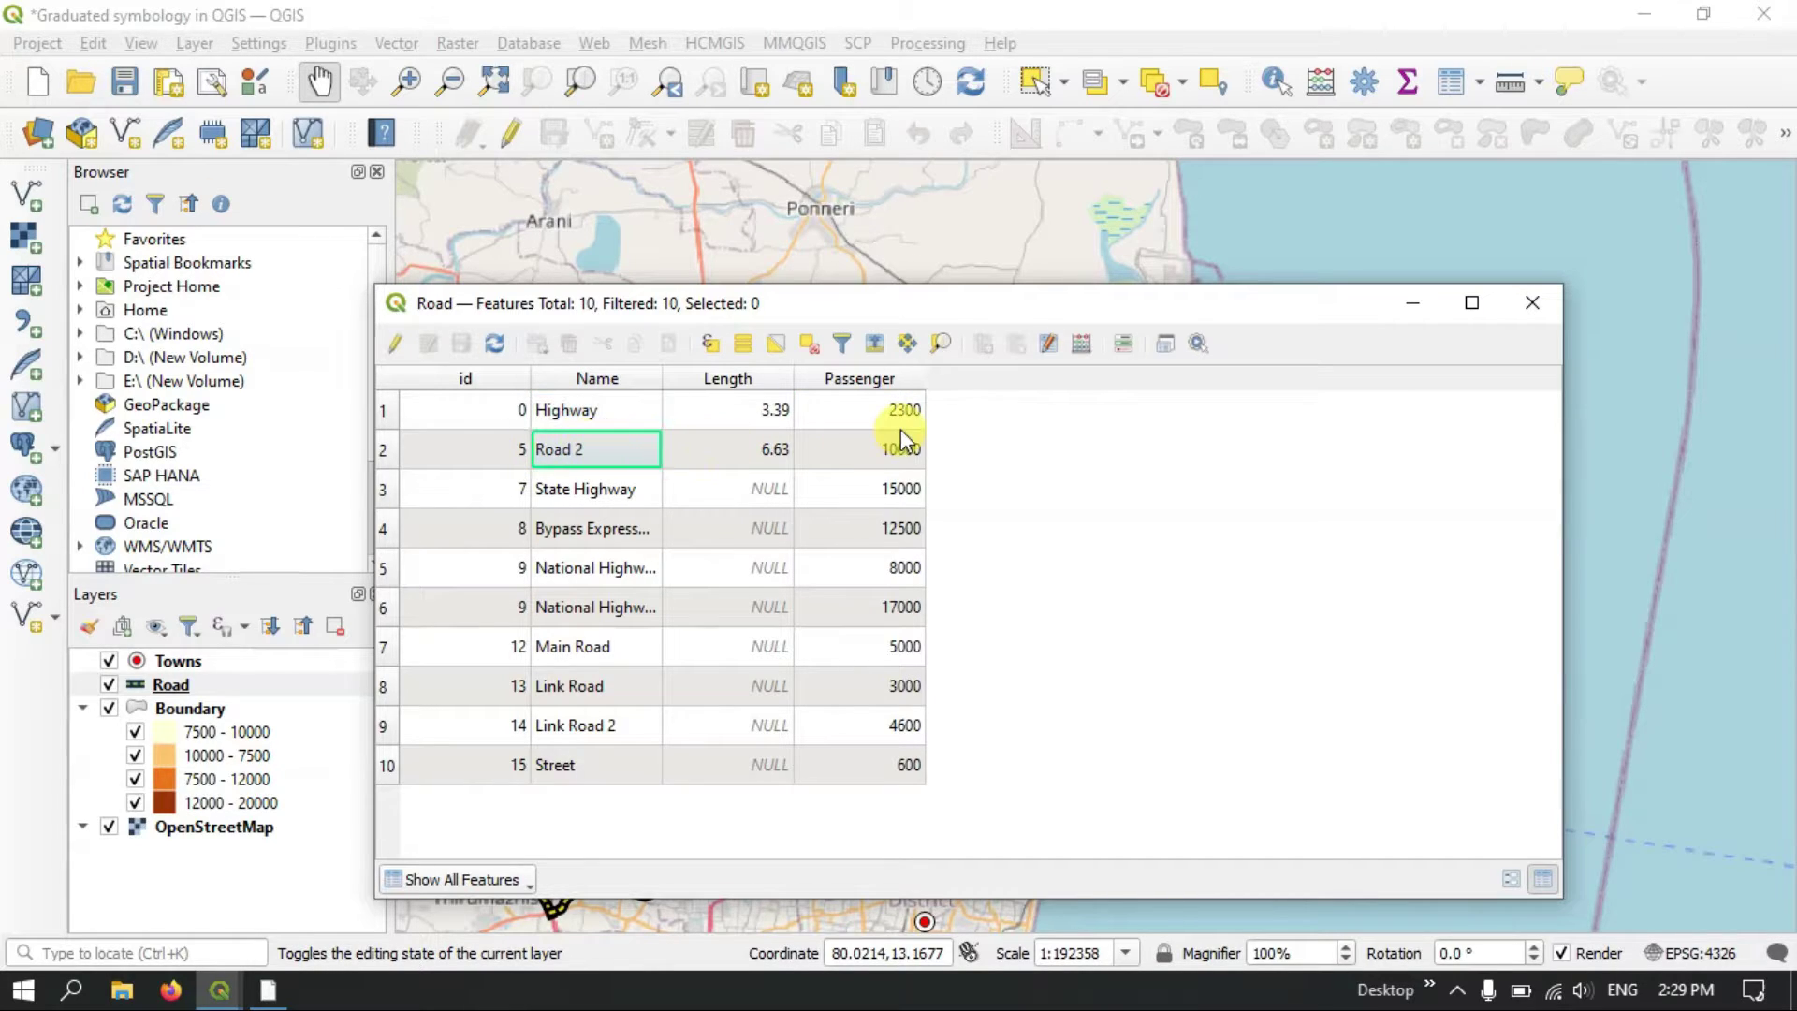
{"action": "left_click", "coordinate": [891, 408]}
{"action": "left_click", "coordinate": [889, 452]}
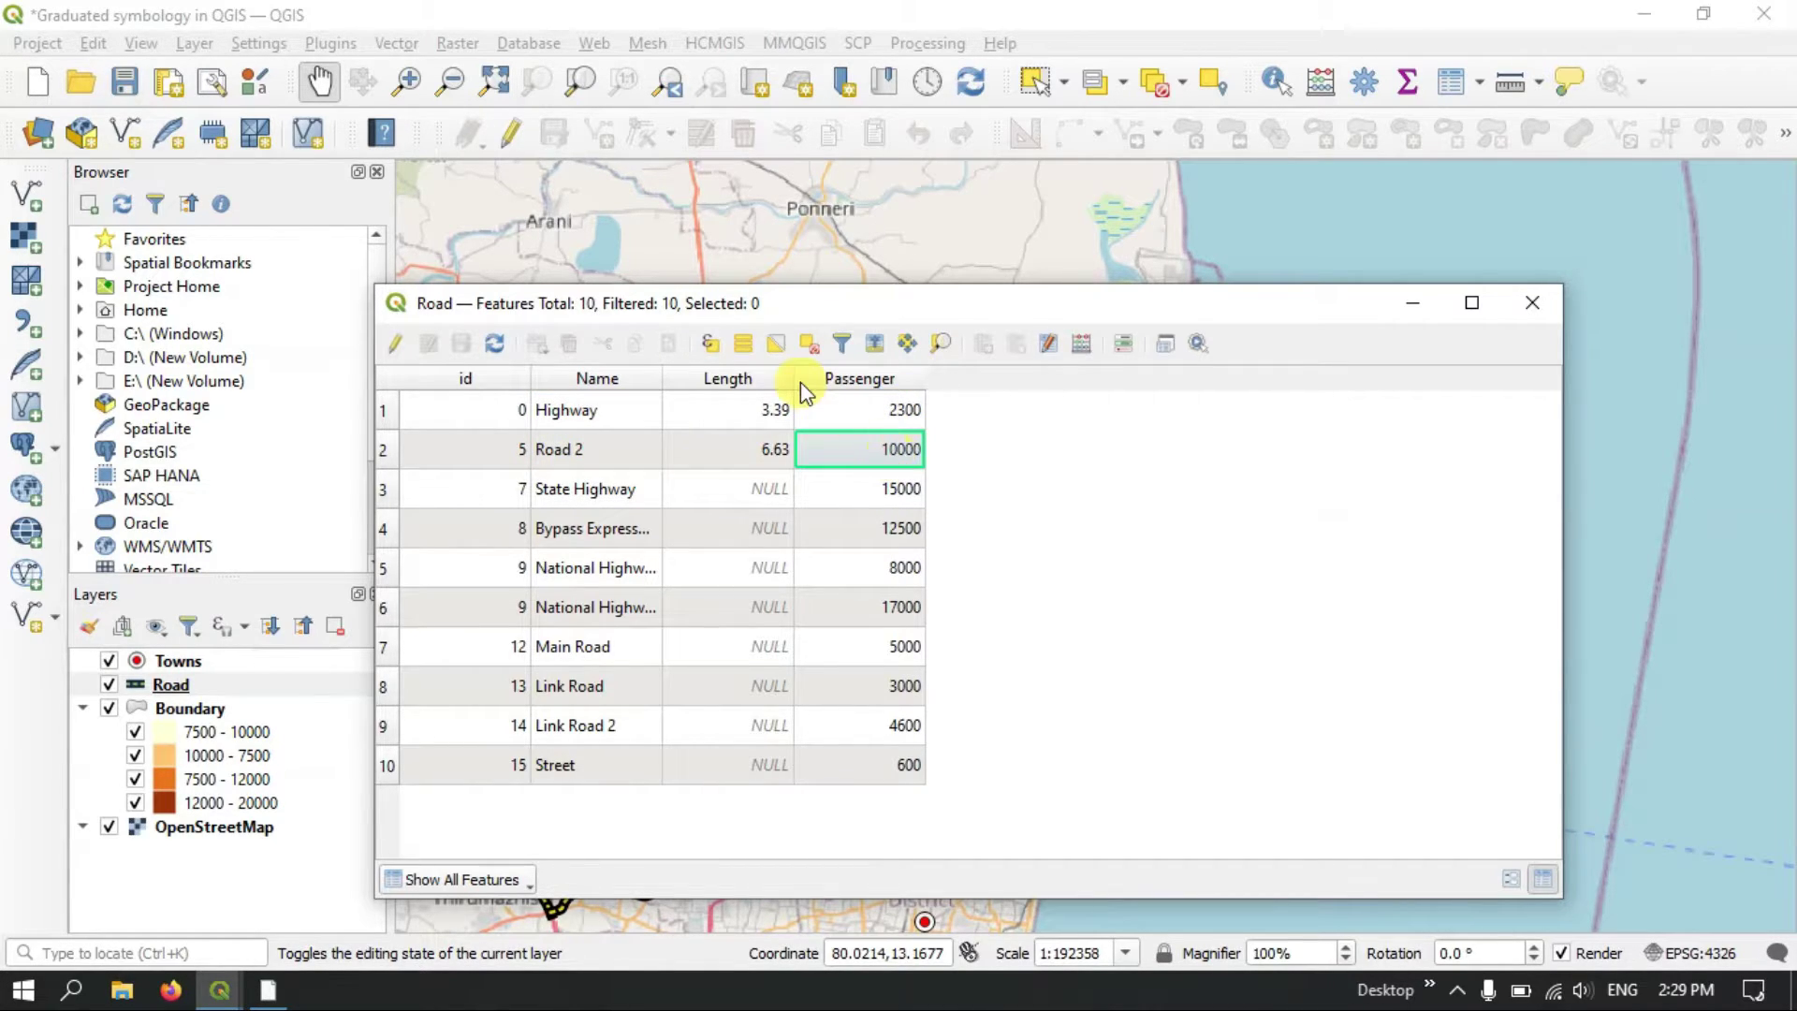
- Review the Passenger values of the roads in the attribute table, down to the Street record, and close the table
{"action": "left_click", "coordinate": [823, 409]}
{"action": "left_click", "coordinate": [842, 447]}
{"action": "left_click", "coordinate": [849, 490]}
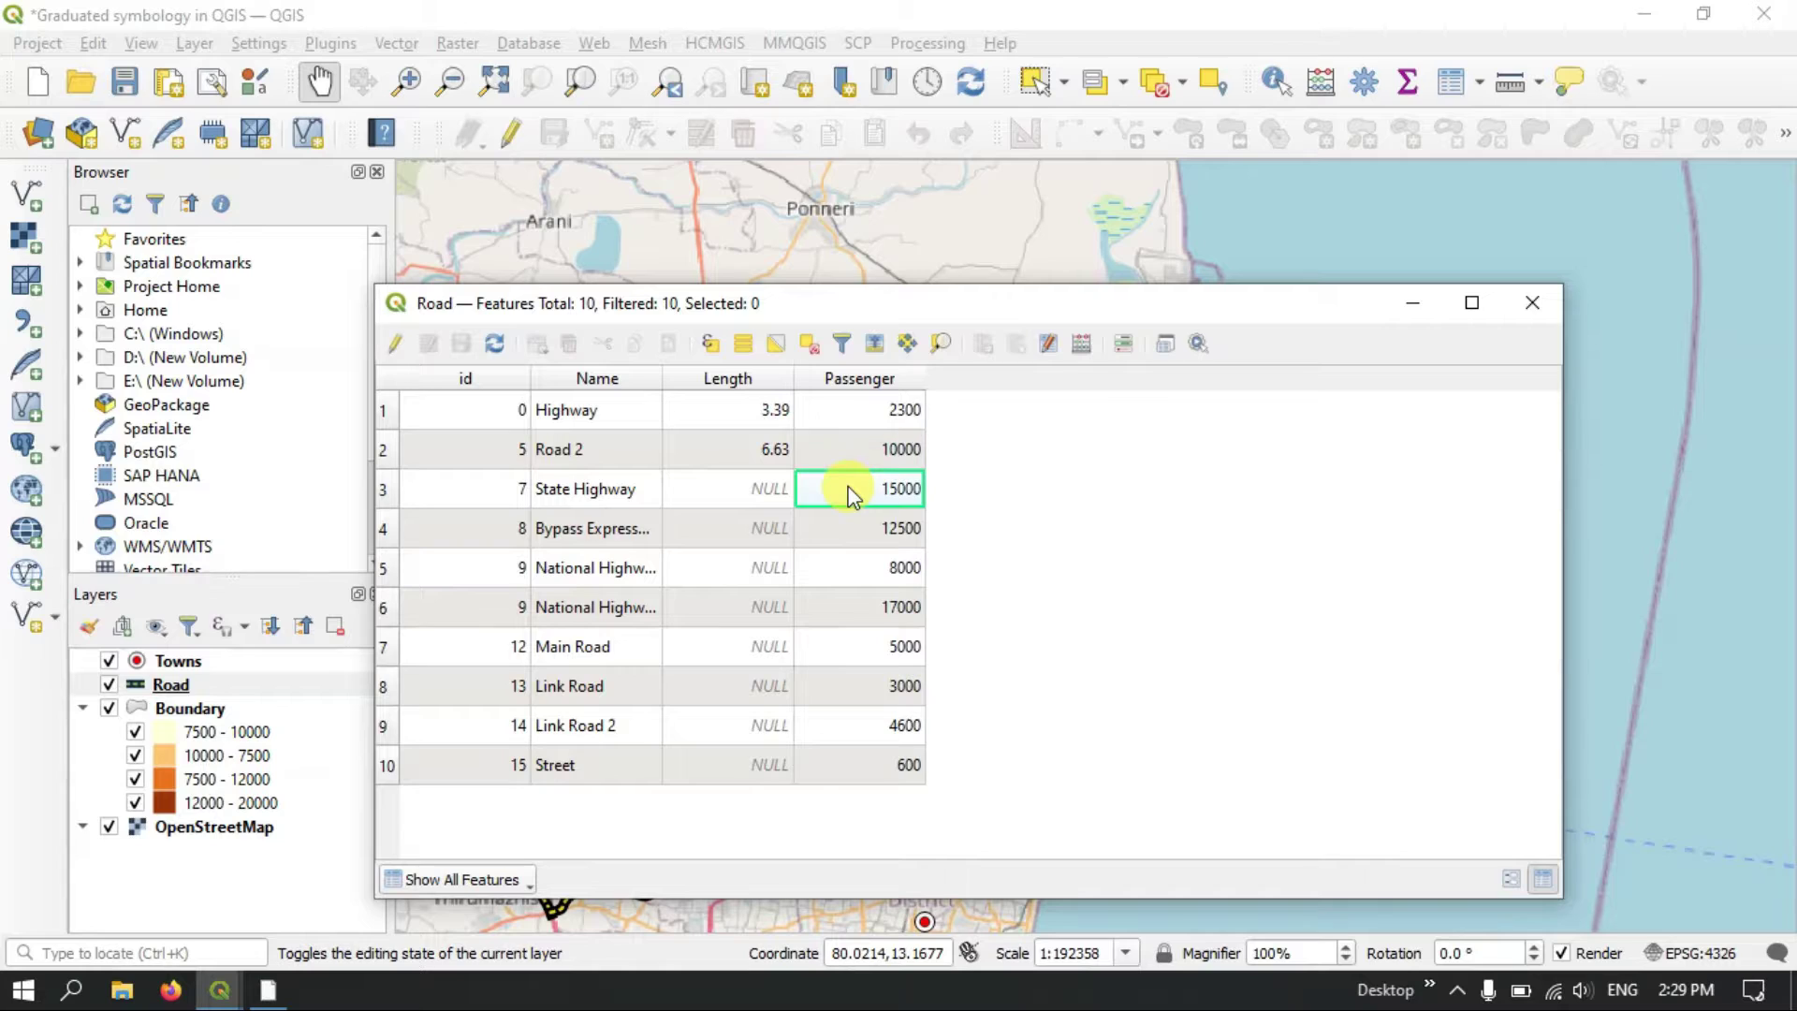
{"action": "left_click", "coordinate": [870, 445]}
{"action": "left_click", "coordinate": [871, 411]}
{"action": "left_click", "coordinate": [855, 489]}
{"action": "left_click", "coordinate": [868, 531]}
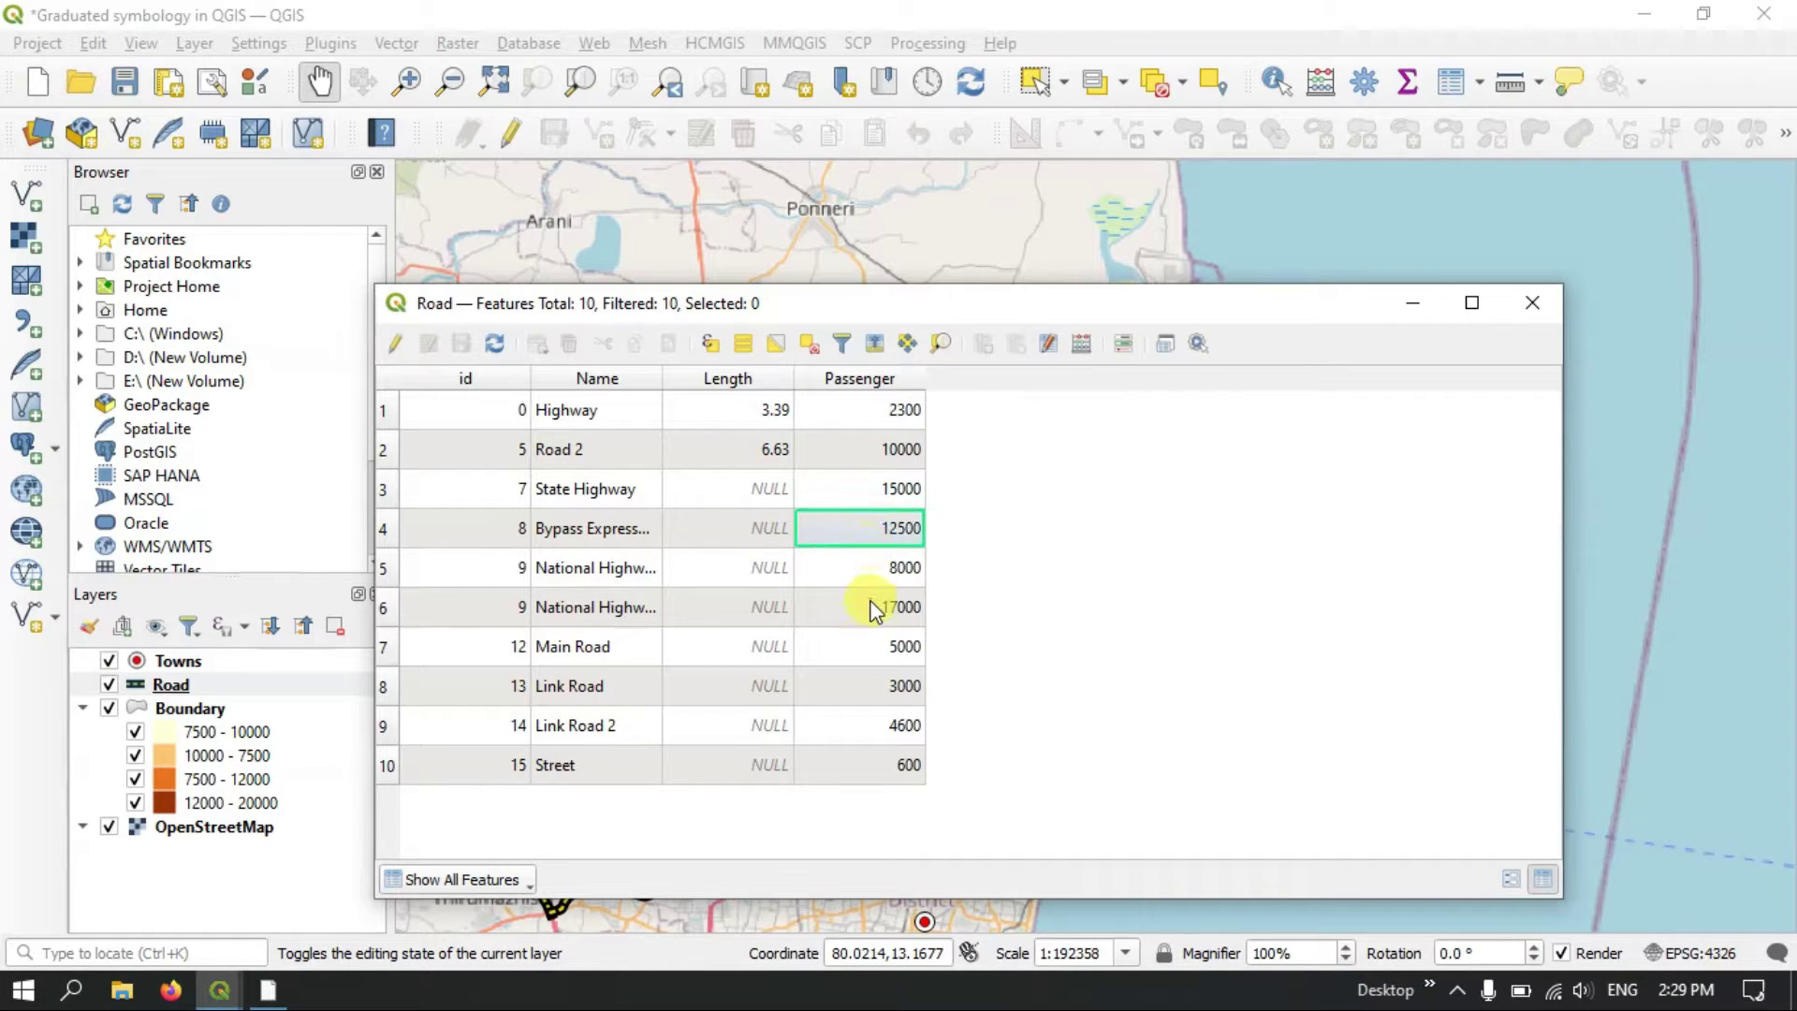
{"action": "left_click", "coordinate": [872, 608]}
{"action": "left_click", "coordinate": [875, 686]}
{"action": "left_click", "coordinate": [875, 727]}
{"action": "left_click", "coordinate": [877, 768]}
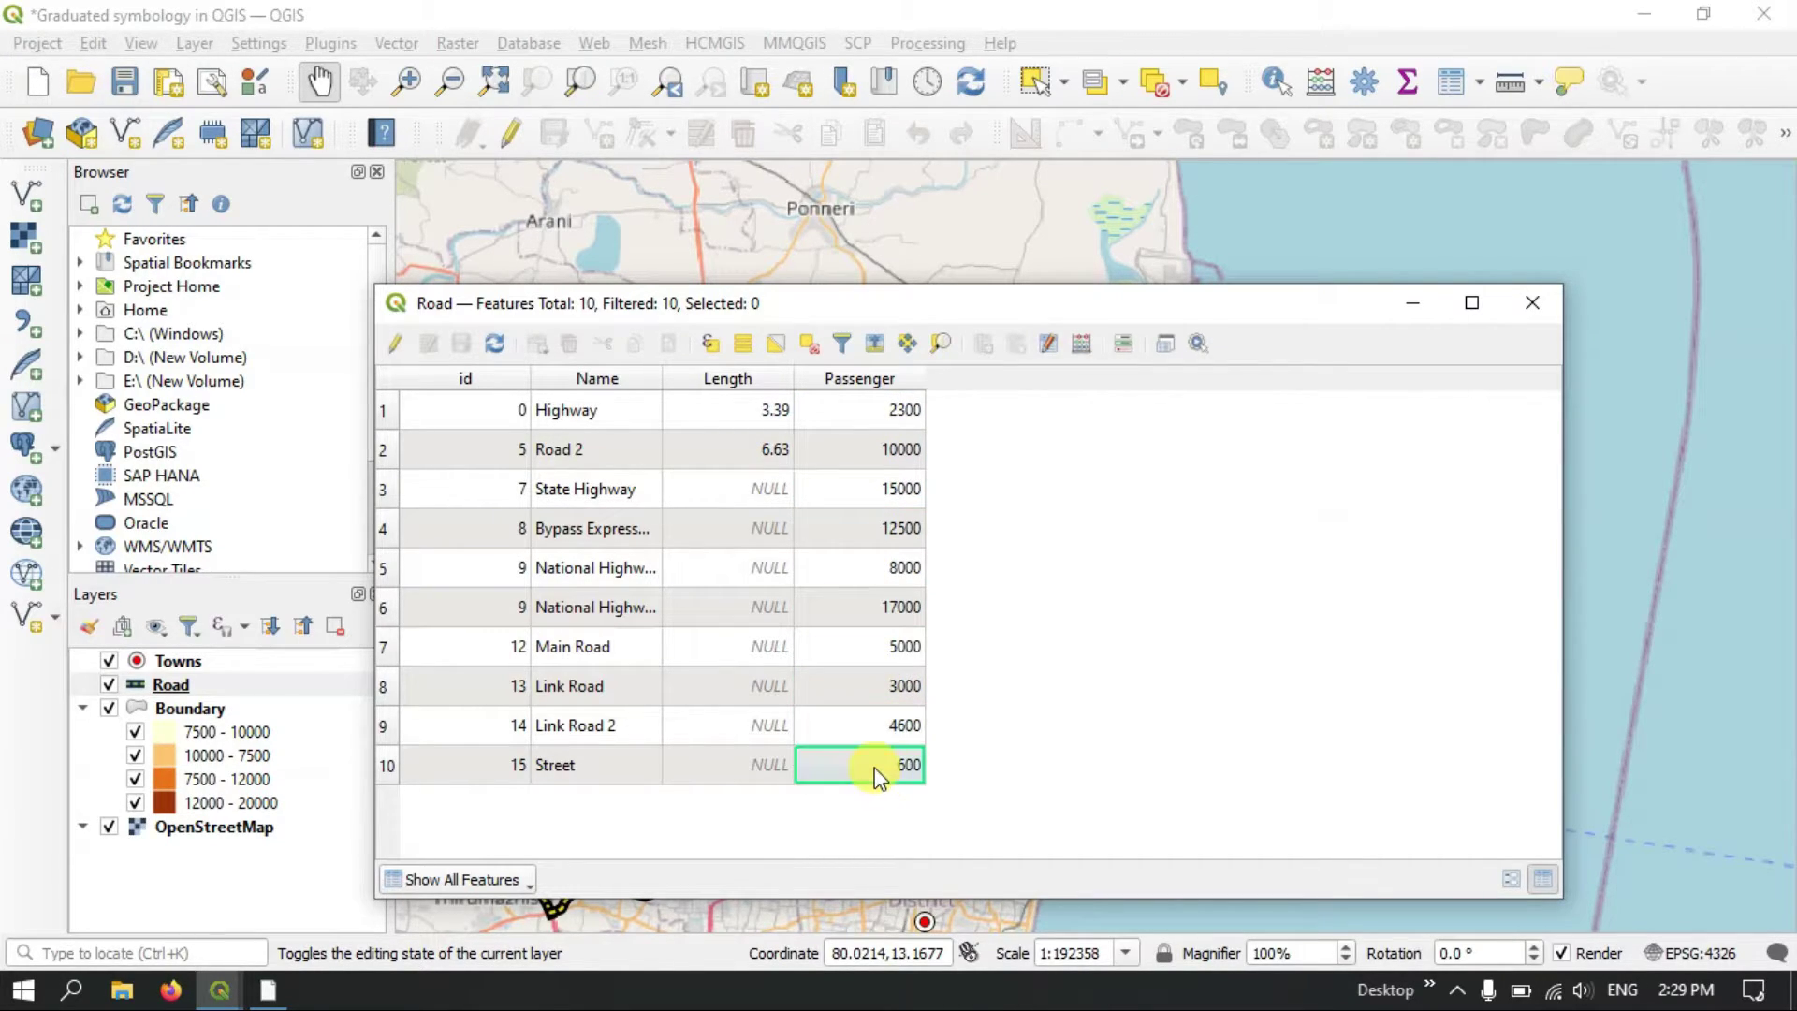
{"action": "left_click", "coordinate": [1531, 304]}
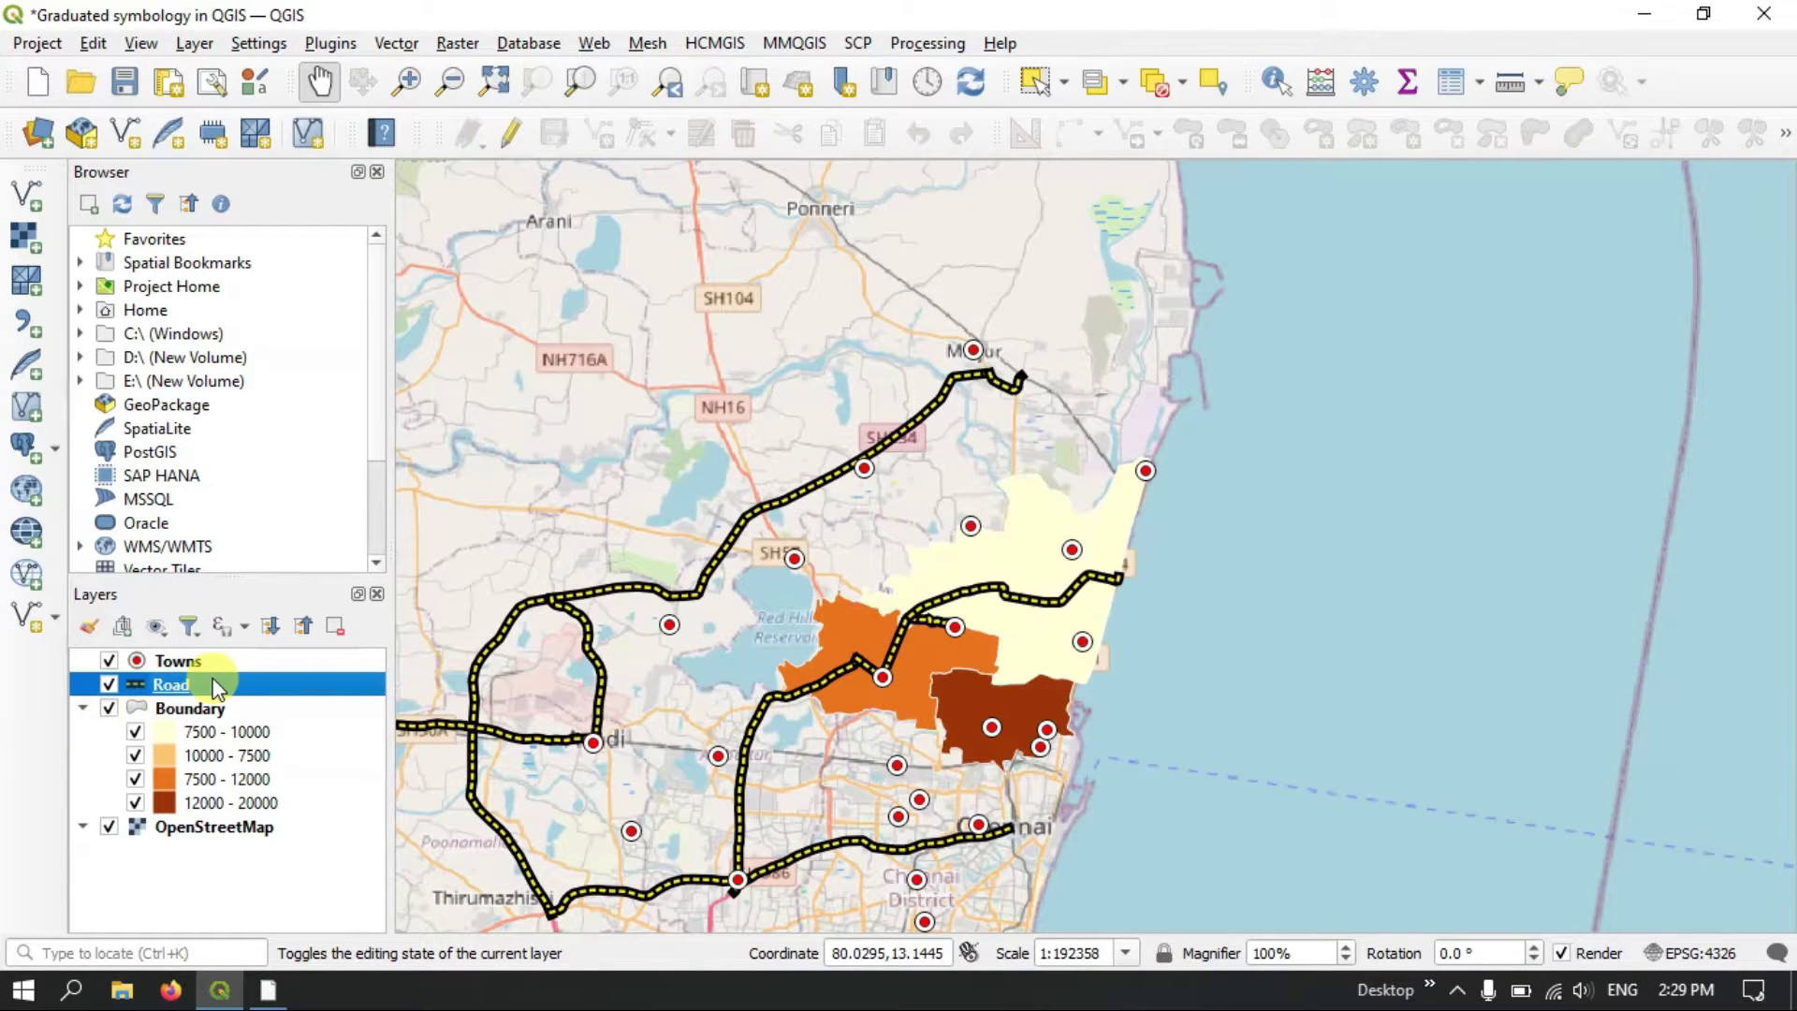
- Set the Road layer's symbology to Graduated, based on the Passenger field
{"action": "right_click", "coordinate": [213, 686]}
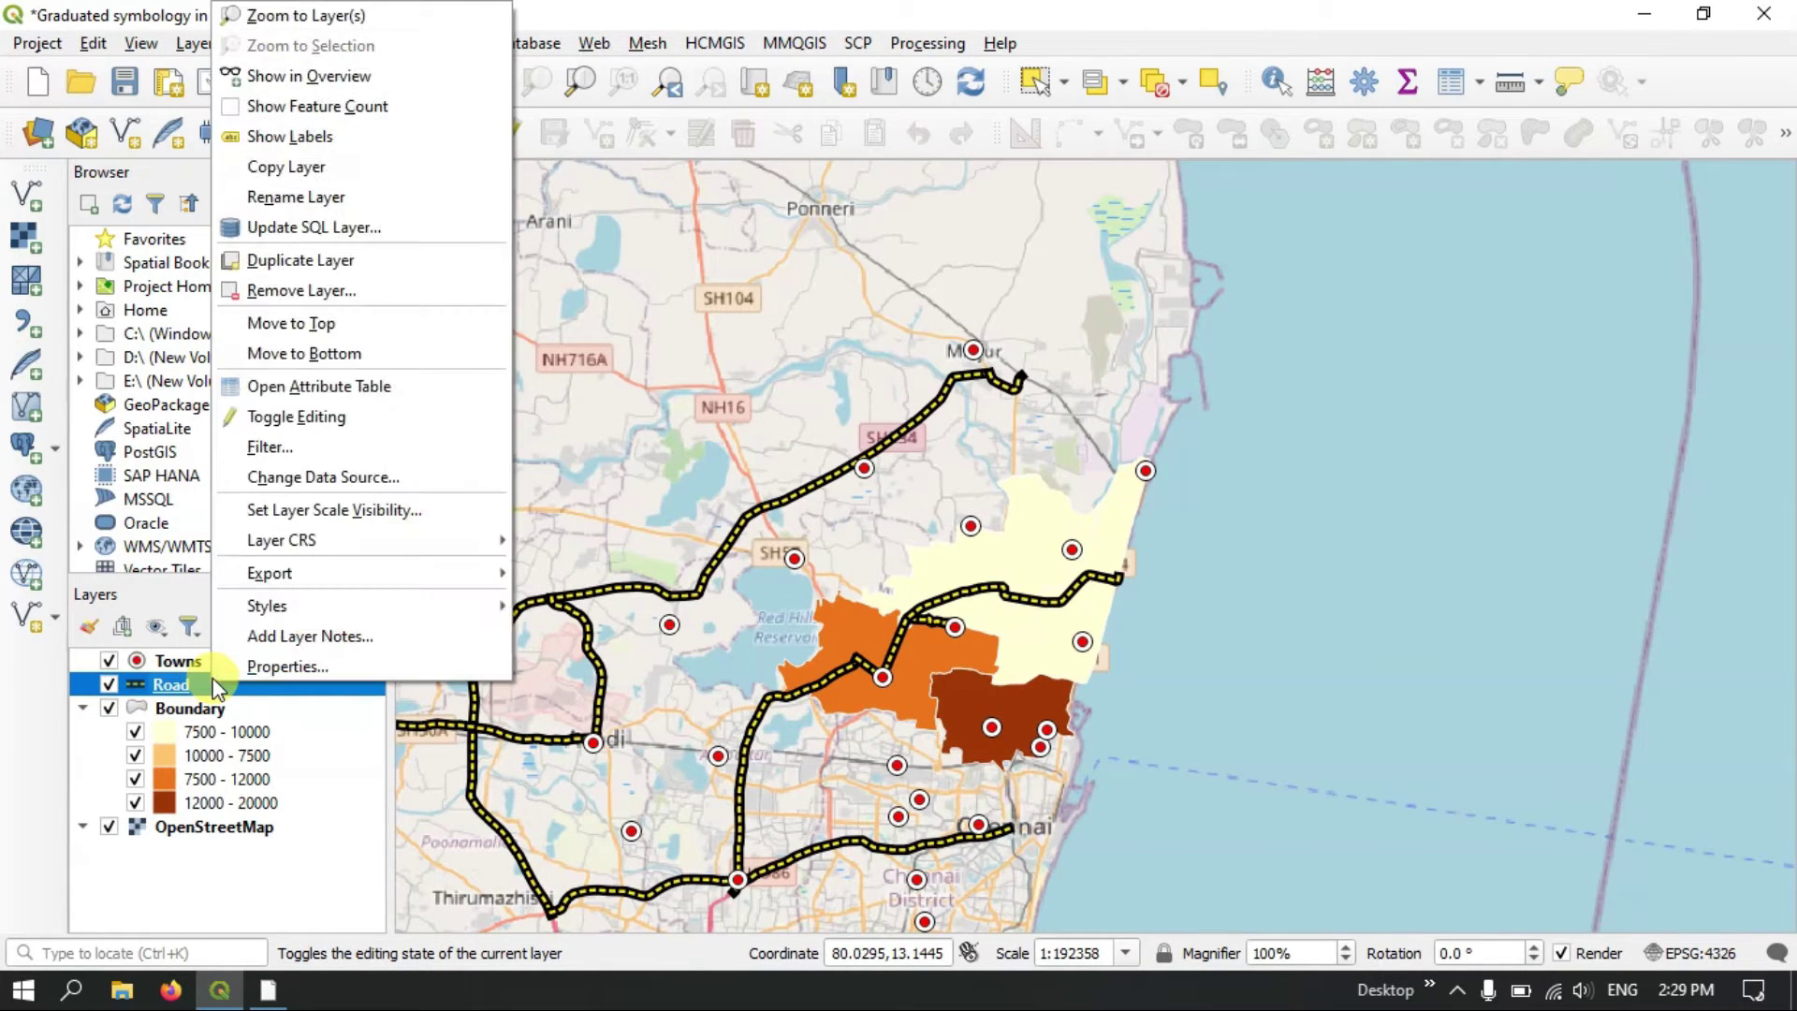
{"action": "left_click", "coordinate": [337, 667]}
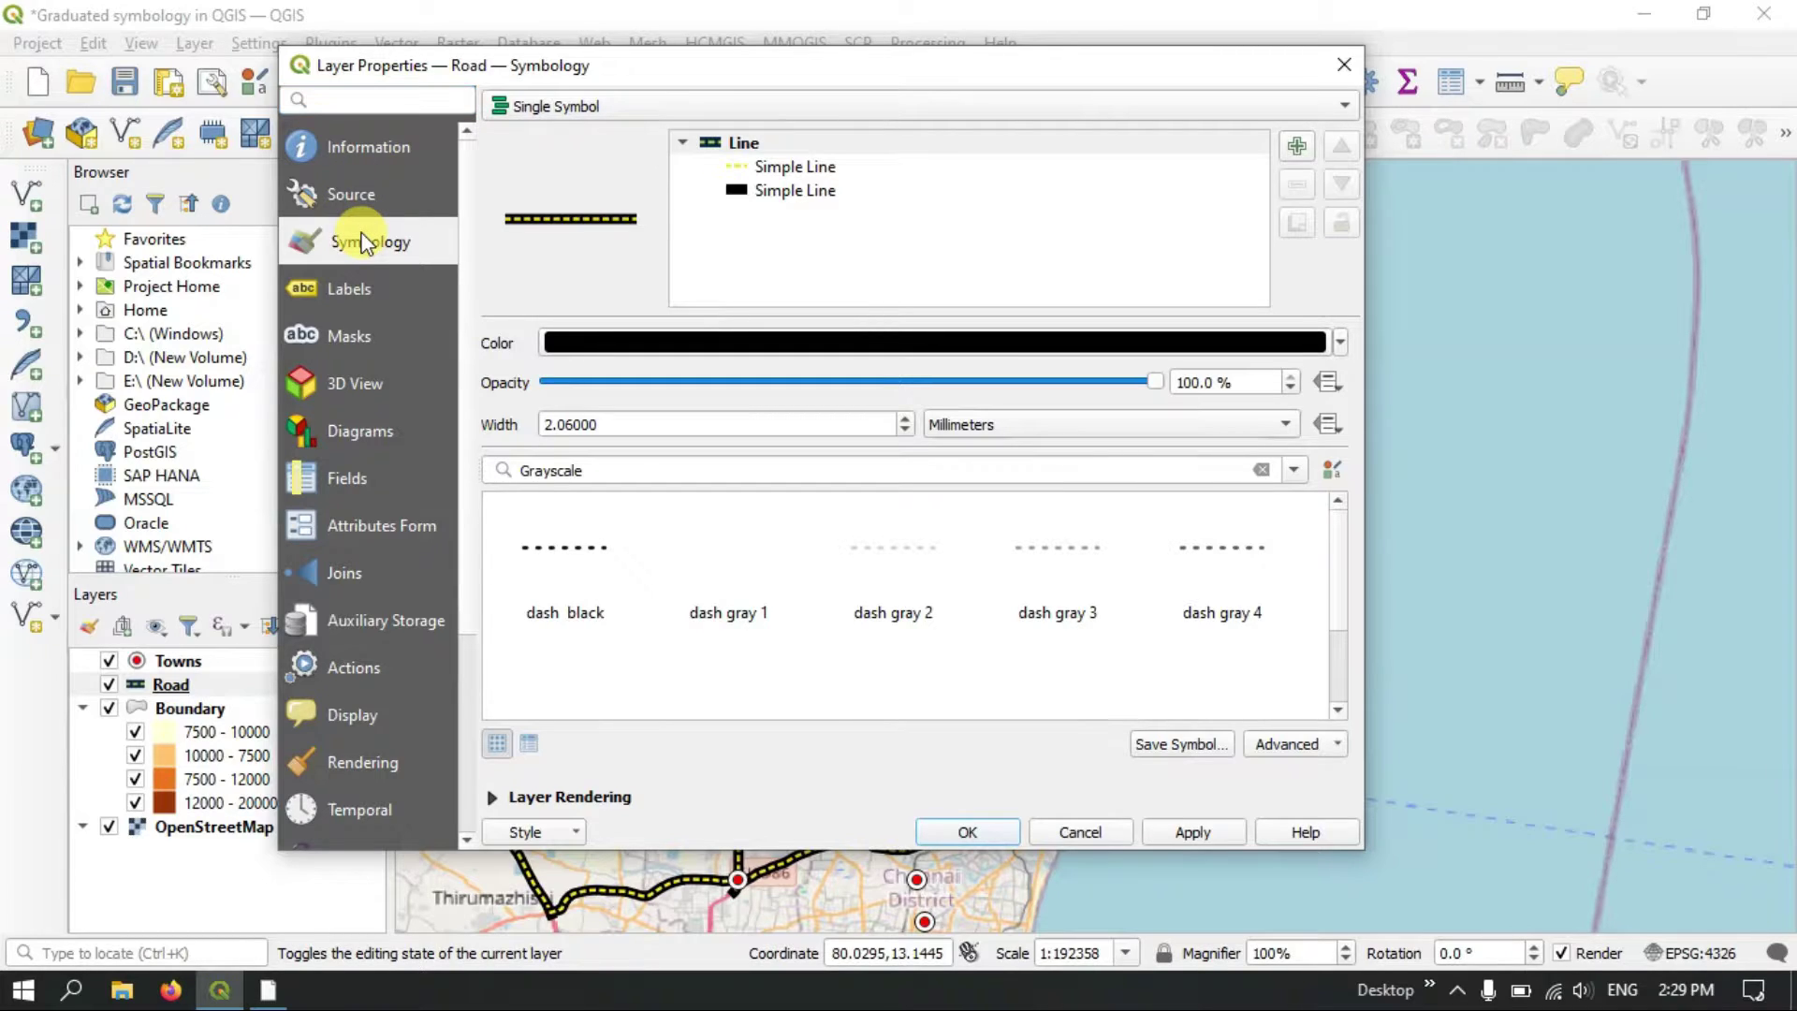
{"action": "left_click", "coordinate": [543, 109]}
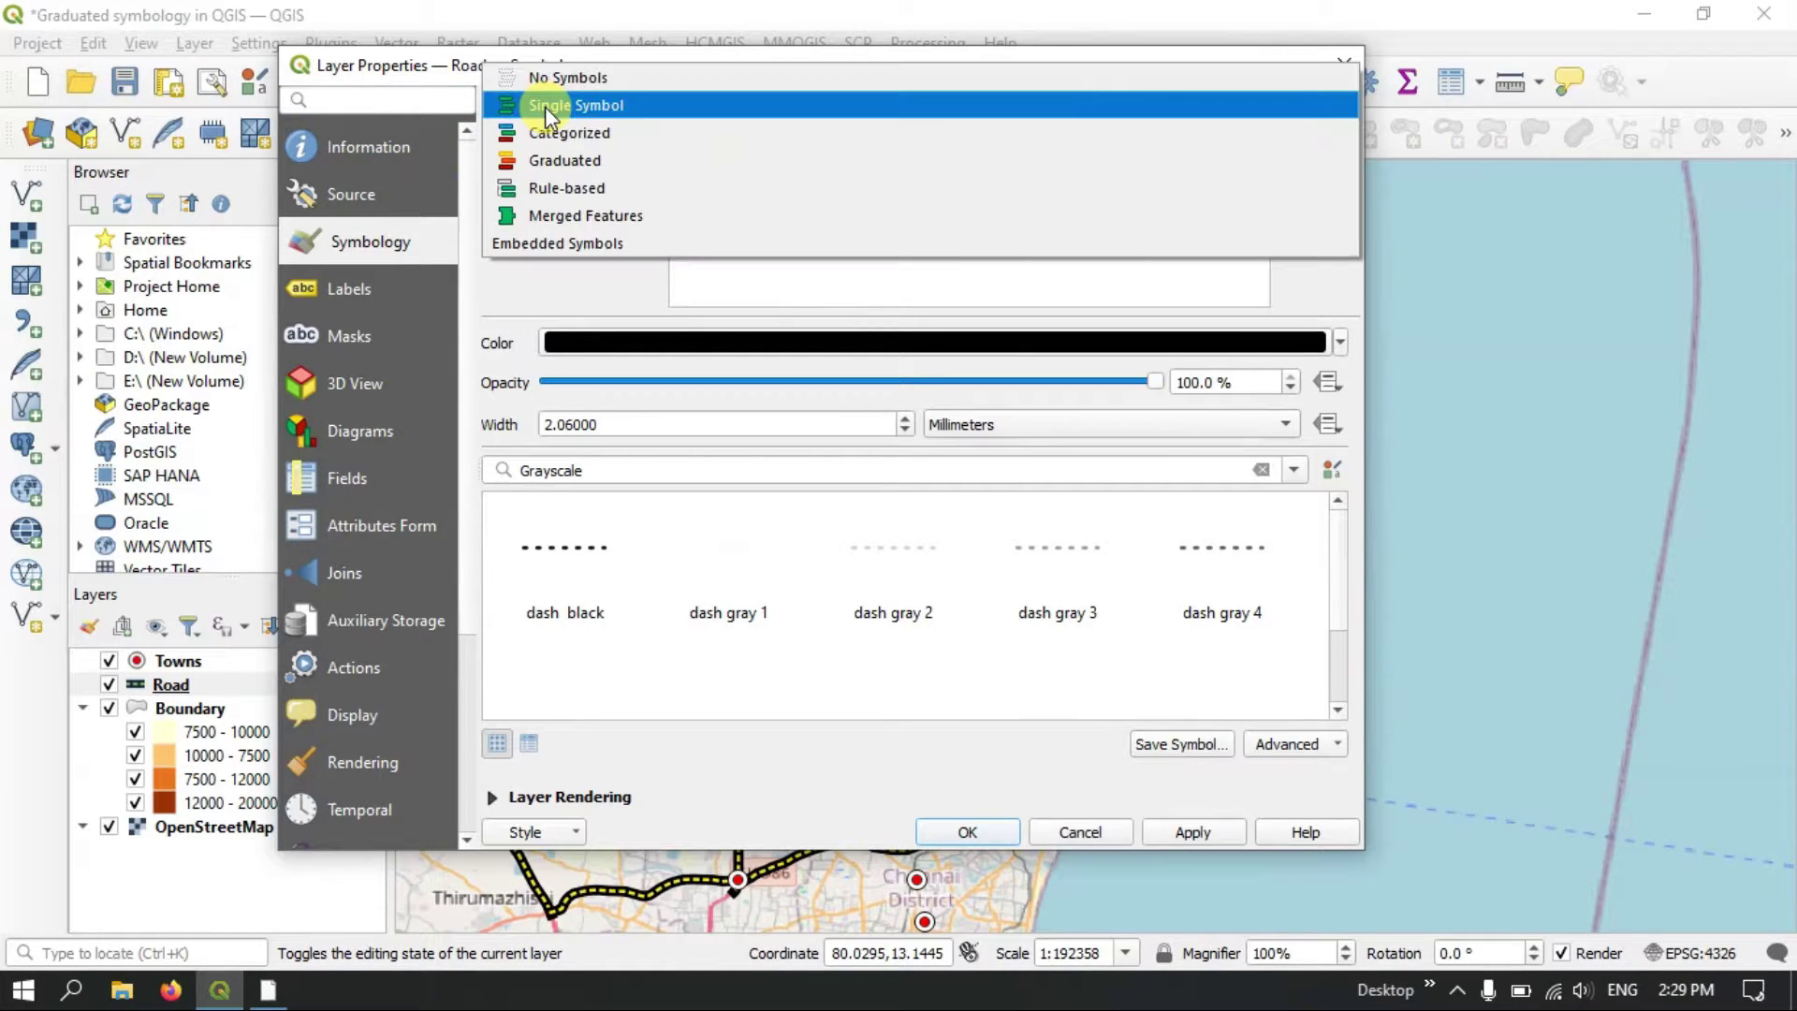
{"action": "left_click", "coordinate": [558, 160]}
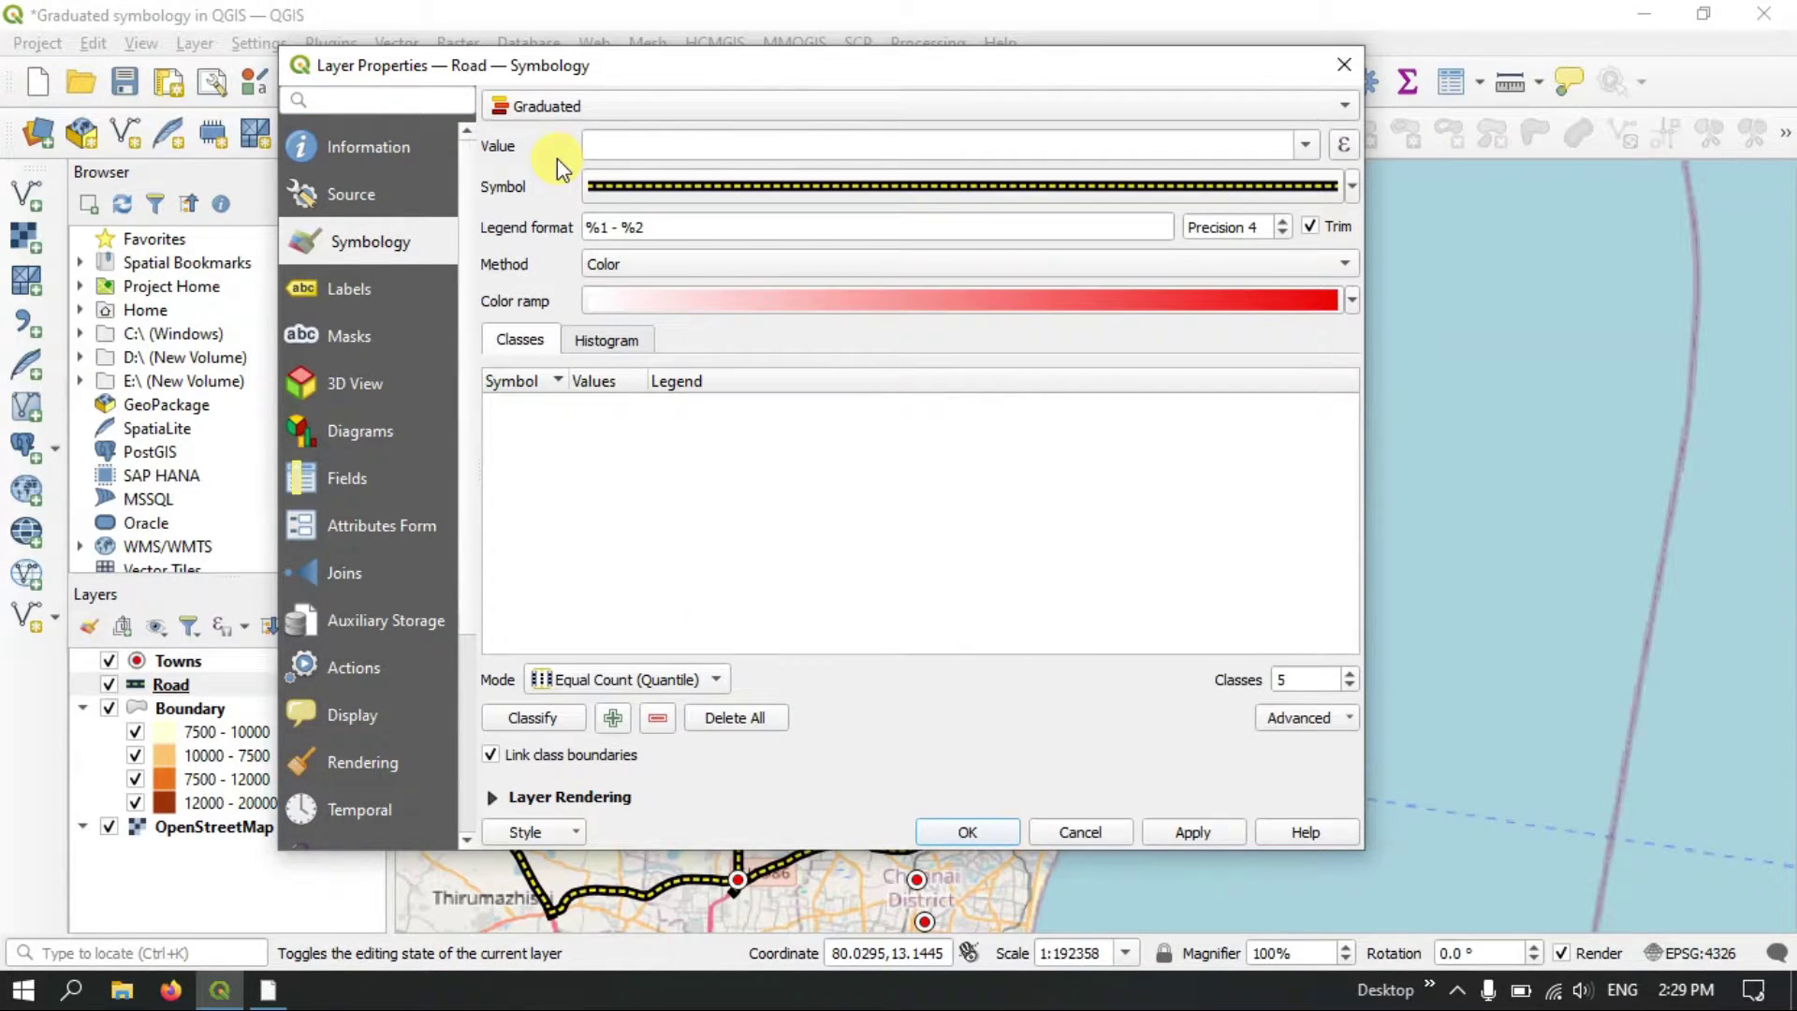
{"action": "left_click", "coordinate": [1306, 146]}
{"action": "left_click", "coordinate": [852, 235]}
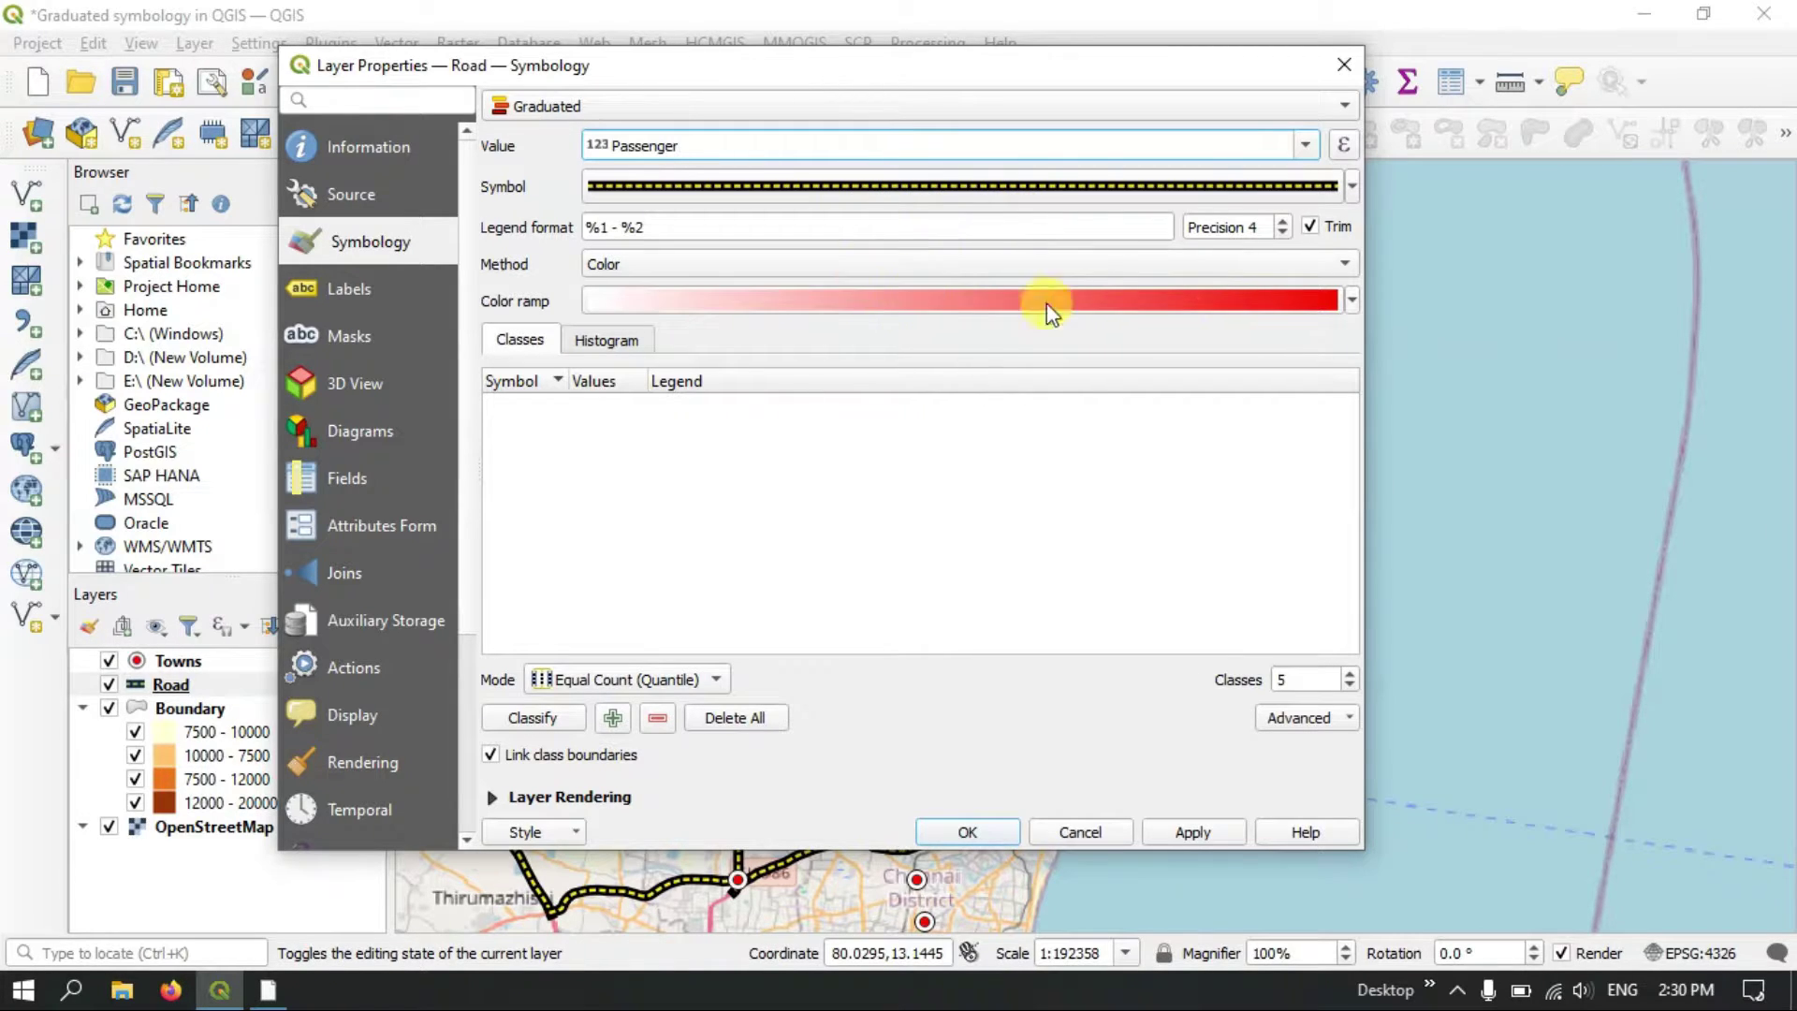
- Apply the Magma color ramp to the Road symbology and classify the passenger values with Equal Count (Quantile)
{"action": "left_click", "coordinate": [1351, 305]}
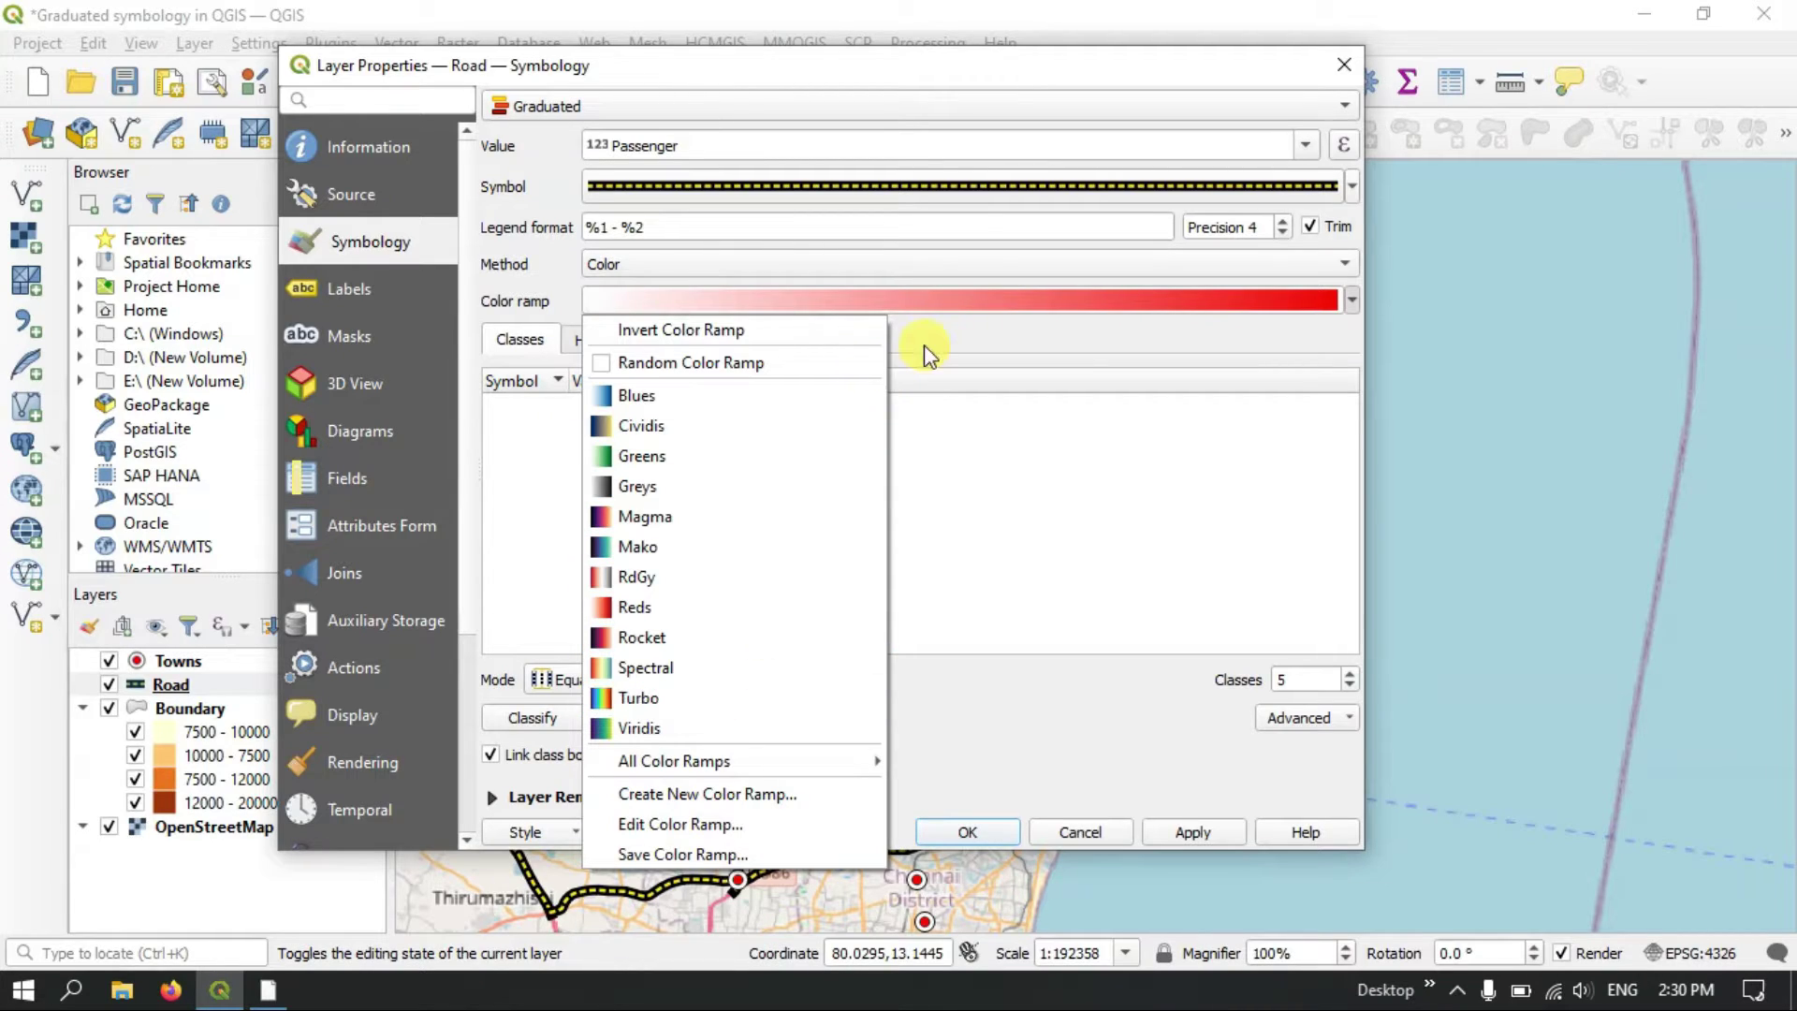
{"action": "left_click", "coordinate": [1232, 339]}
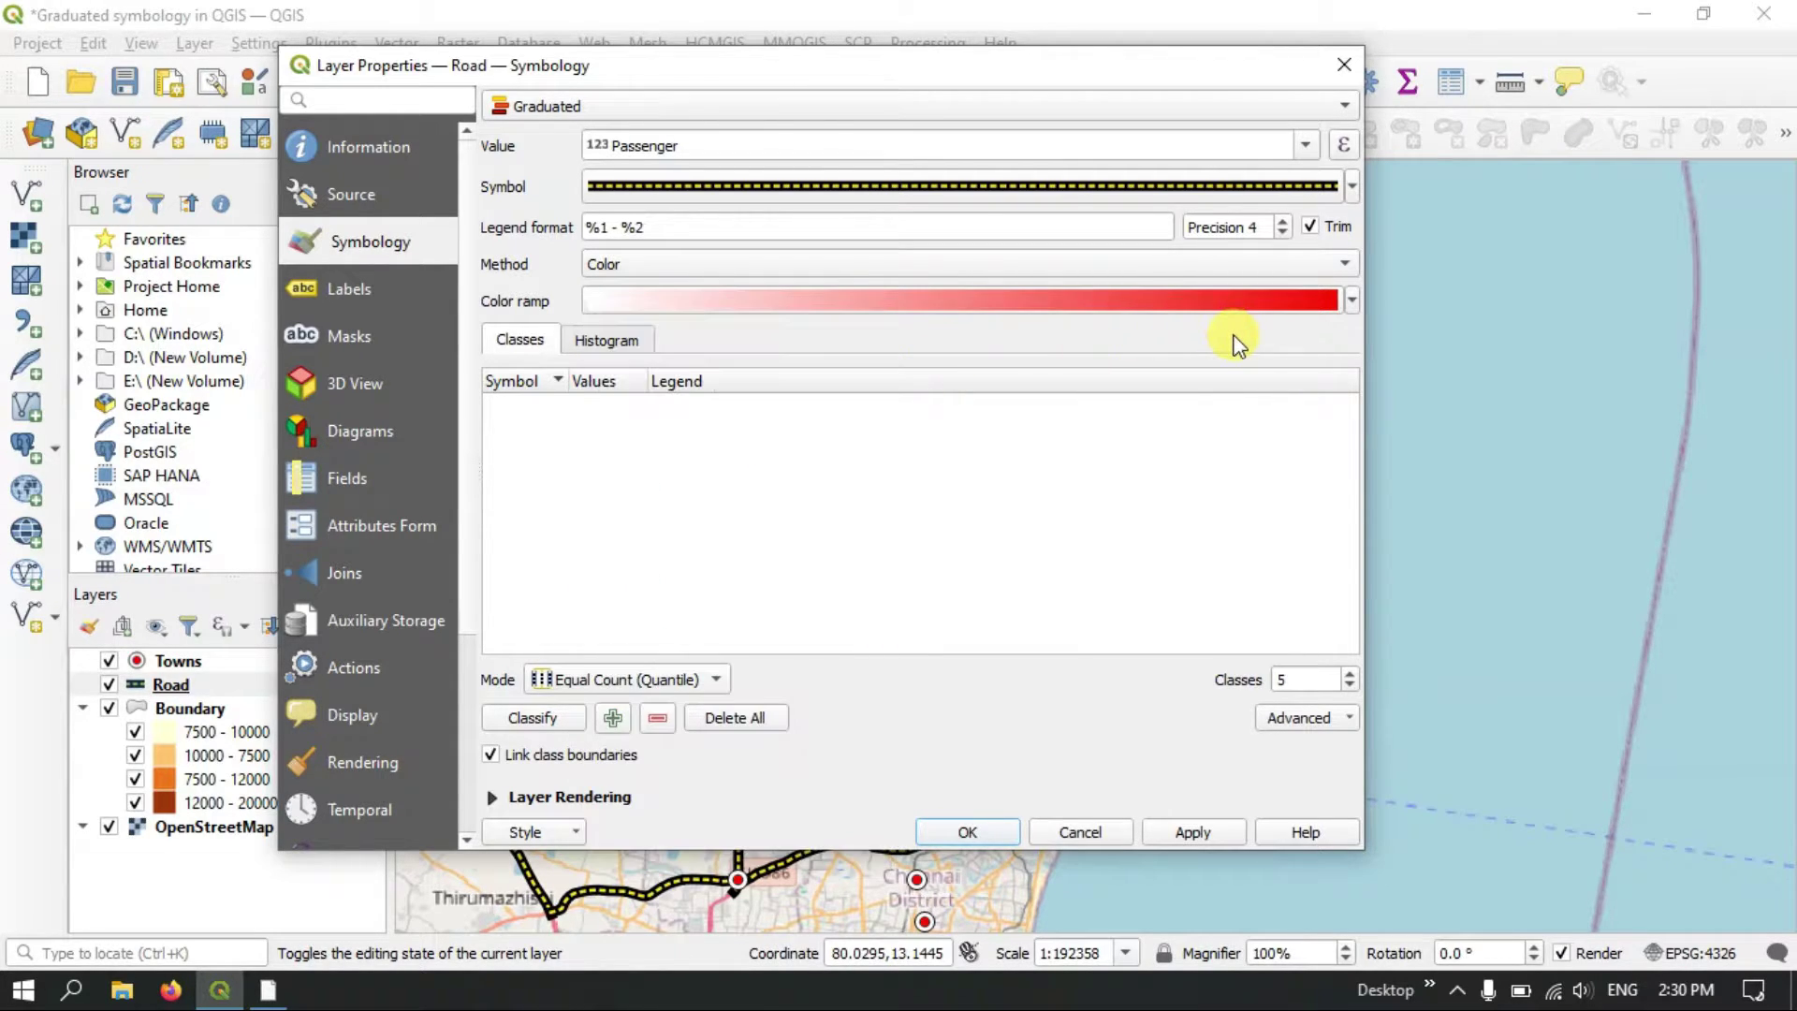
{"action": "left_click", "coordinate": [1352, 301]}
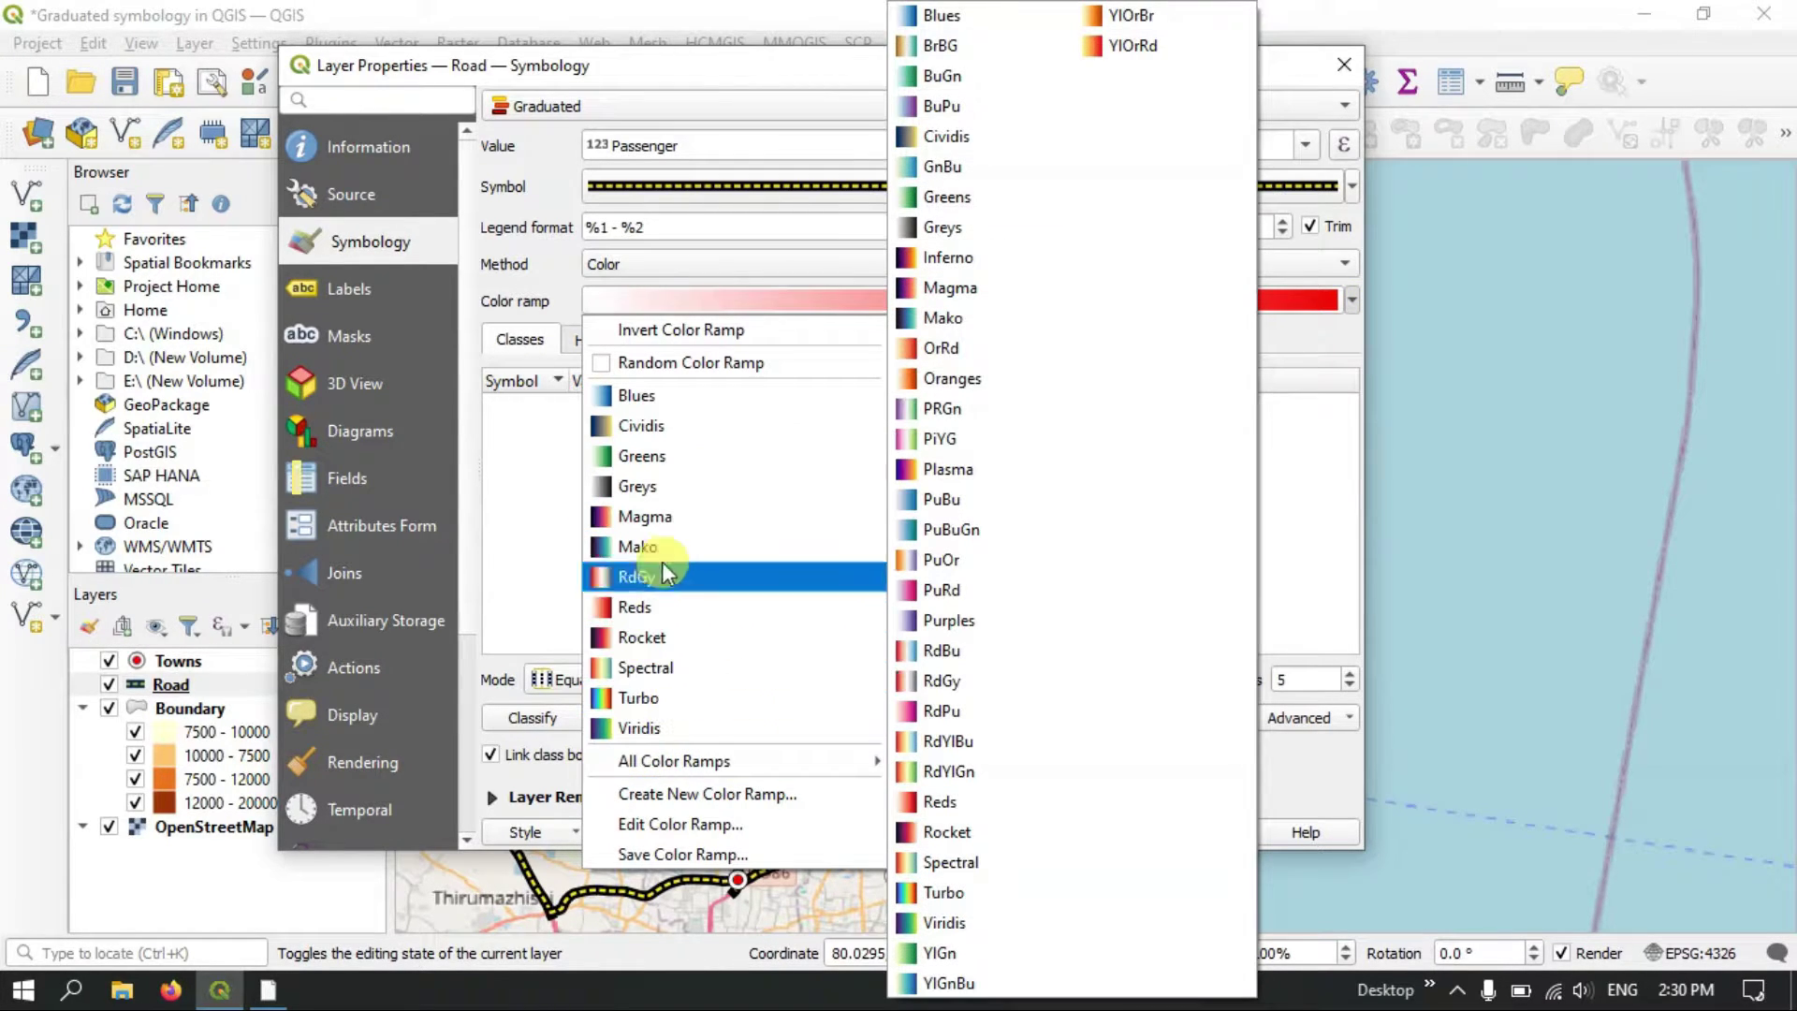
{"action": "left_click", "coordinate": [670, 522]}
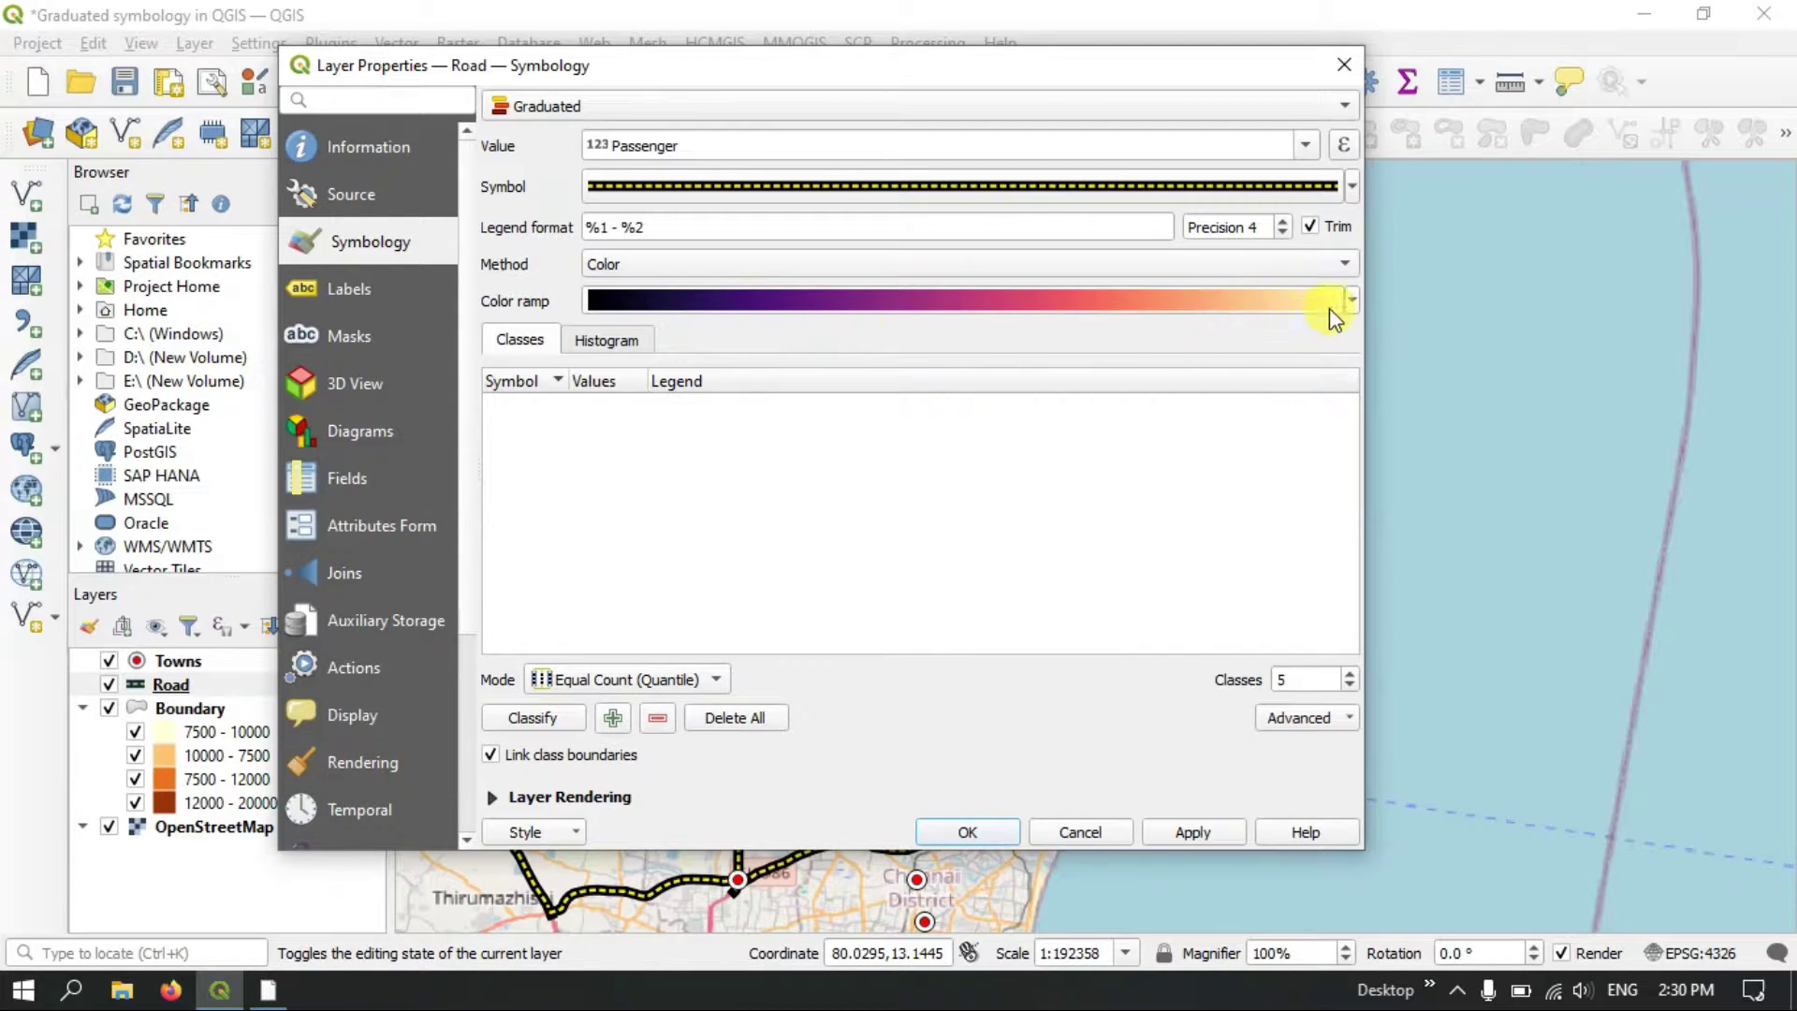
{"action": "left_click", "coordinate": [1351, 297]}
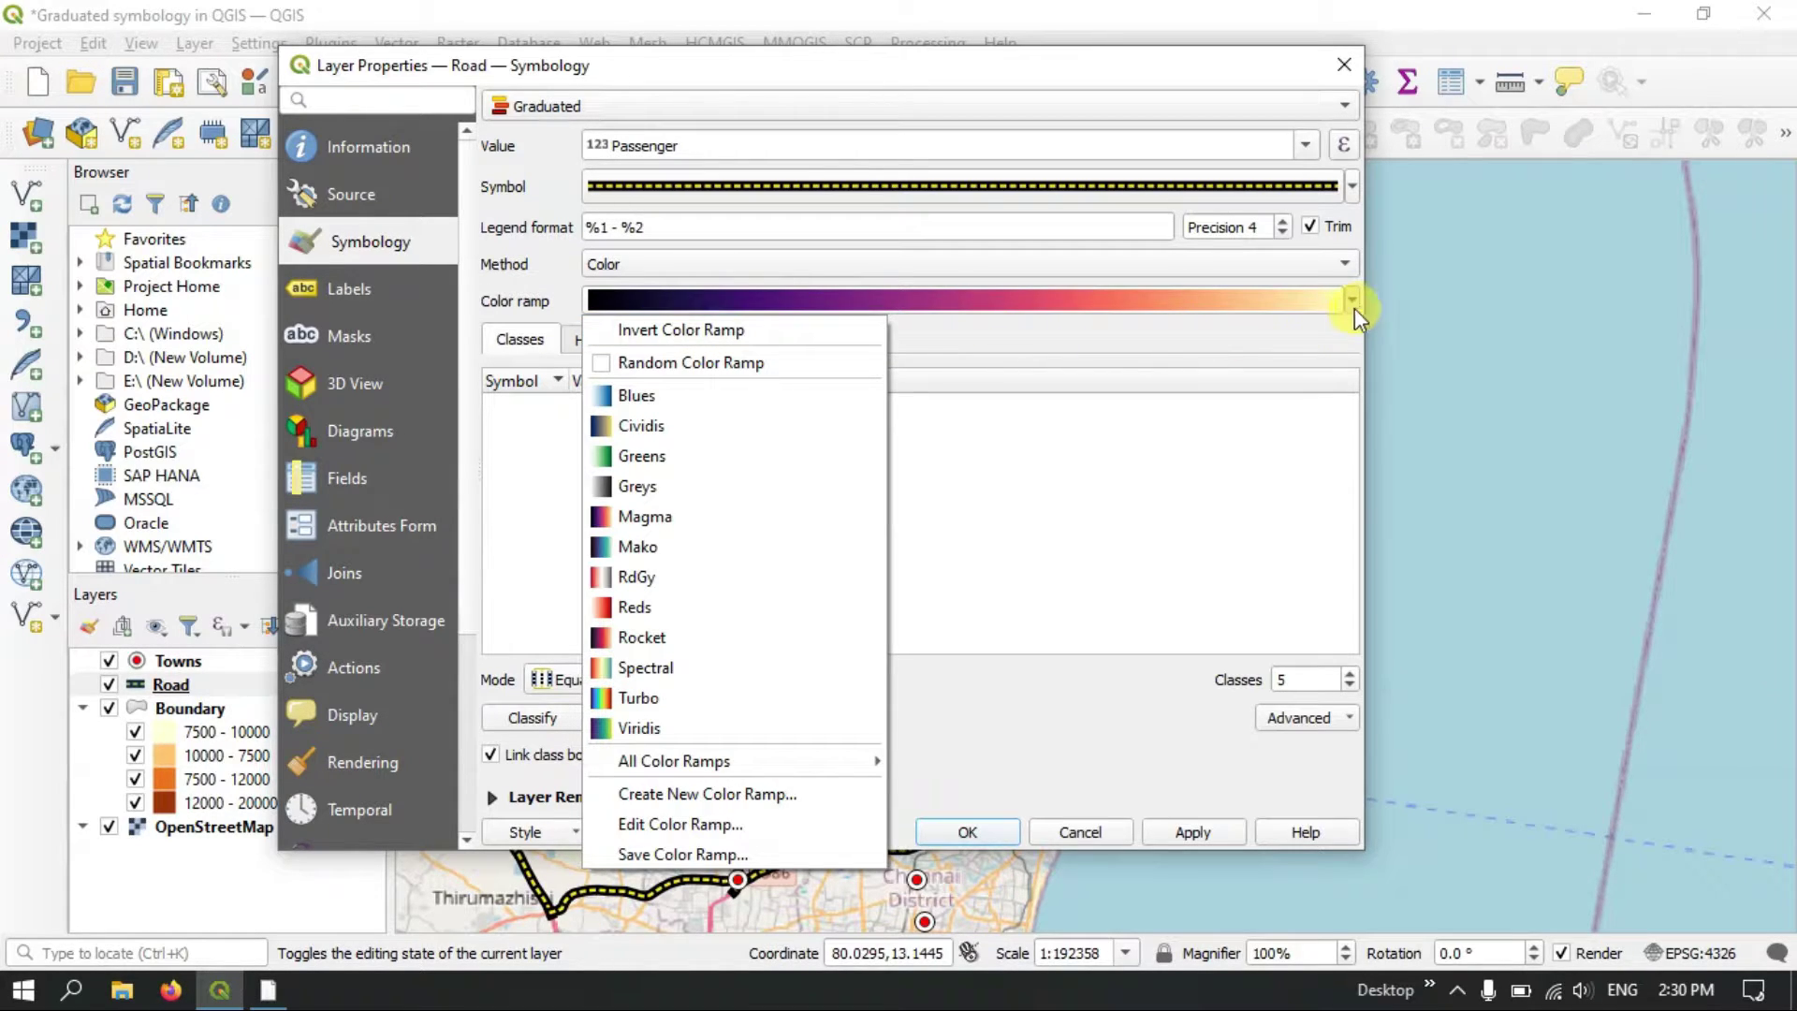
{"action": "left_click", "coordinate": [1214, 332]}
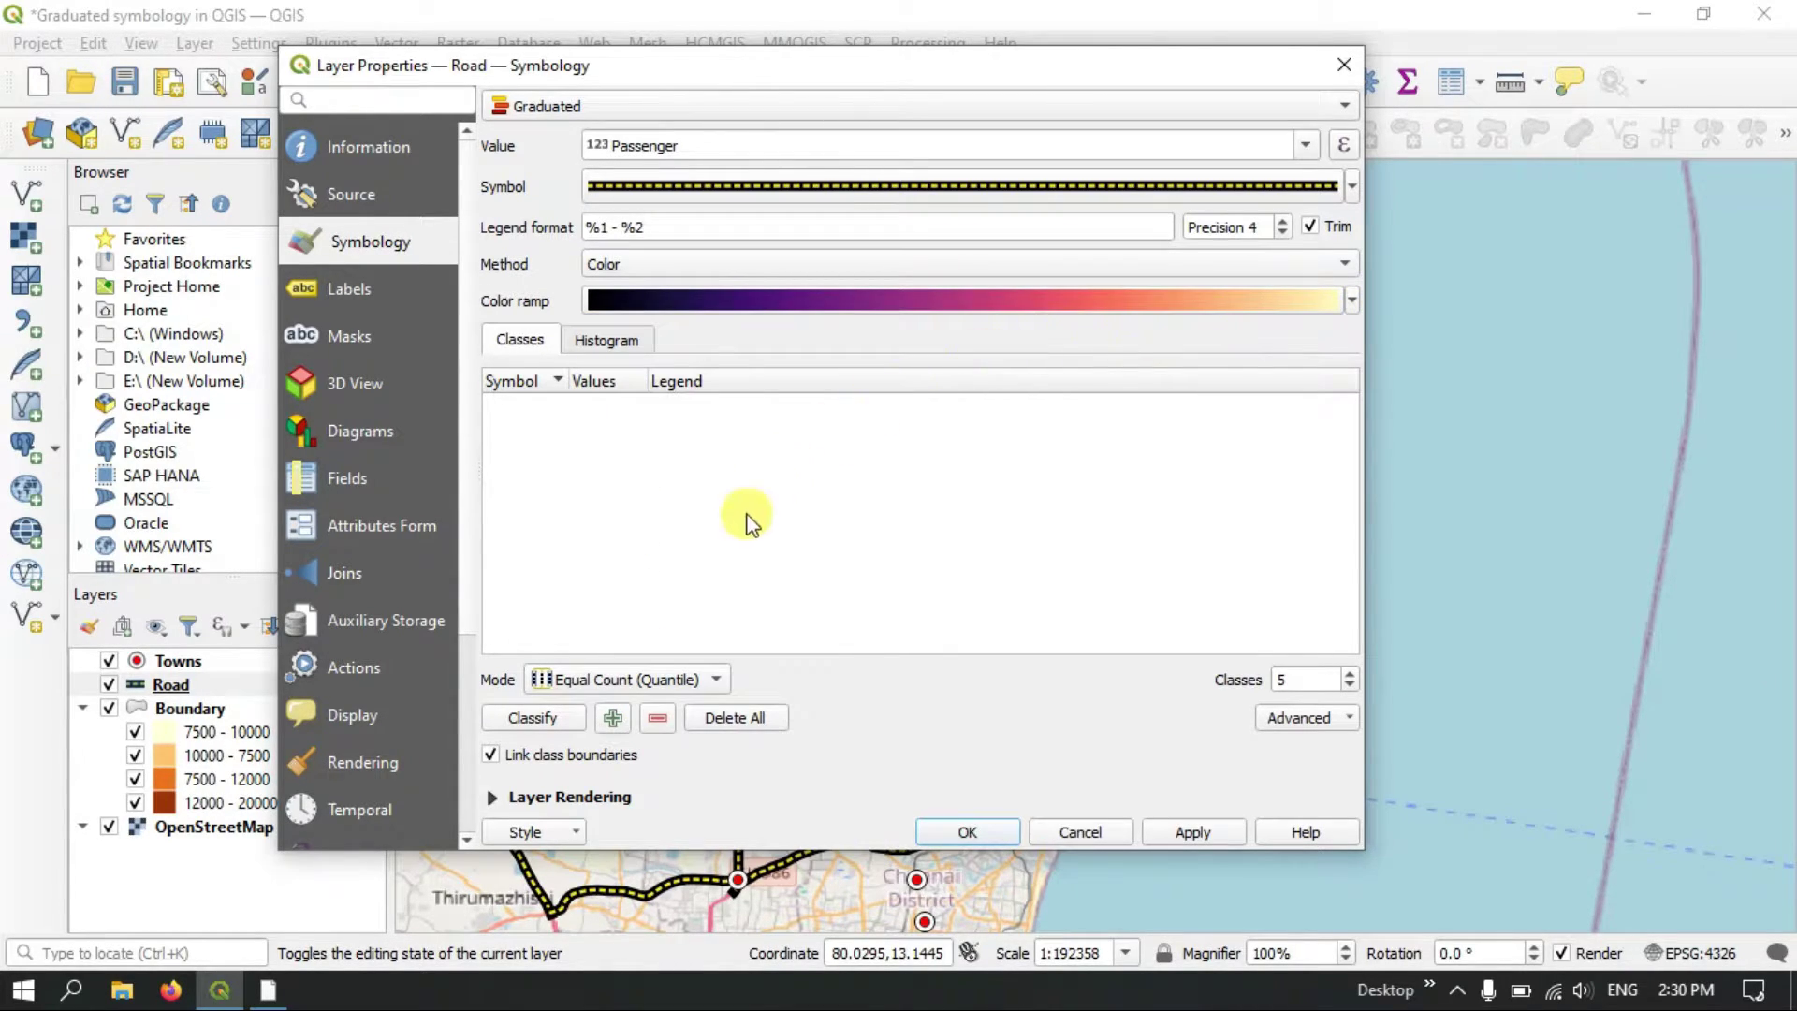
{"action": "left_click", "coordinate": [509, 723]}
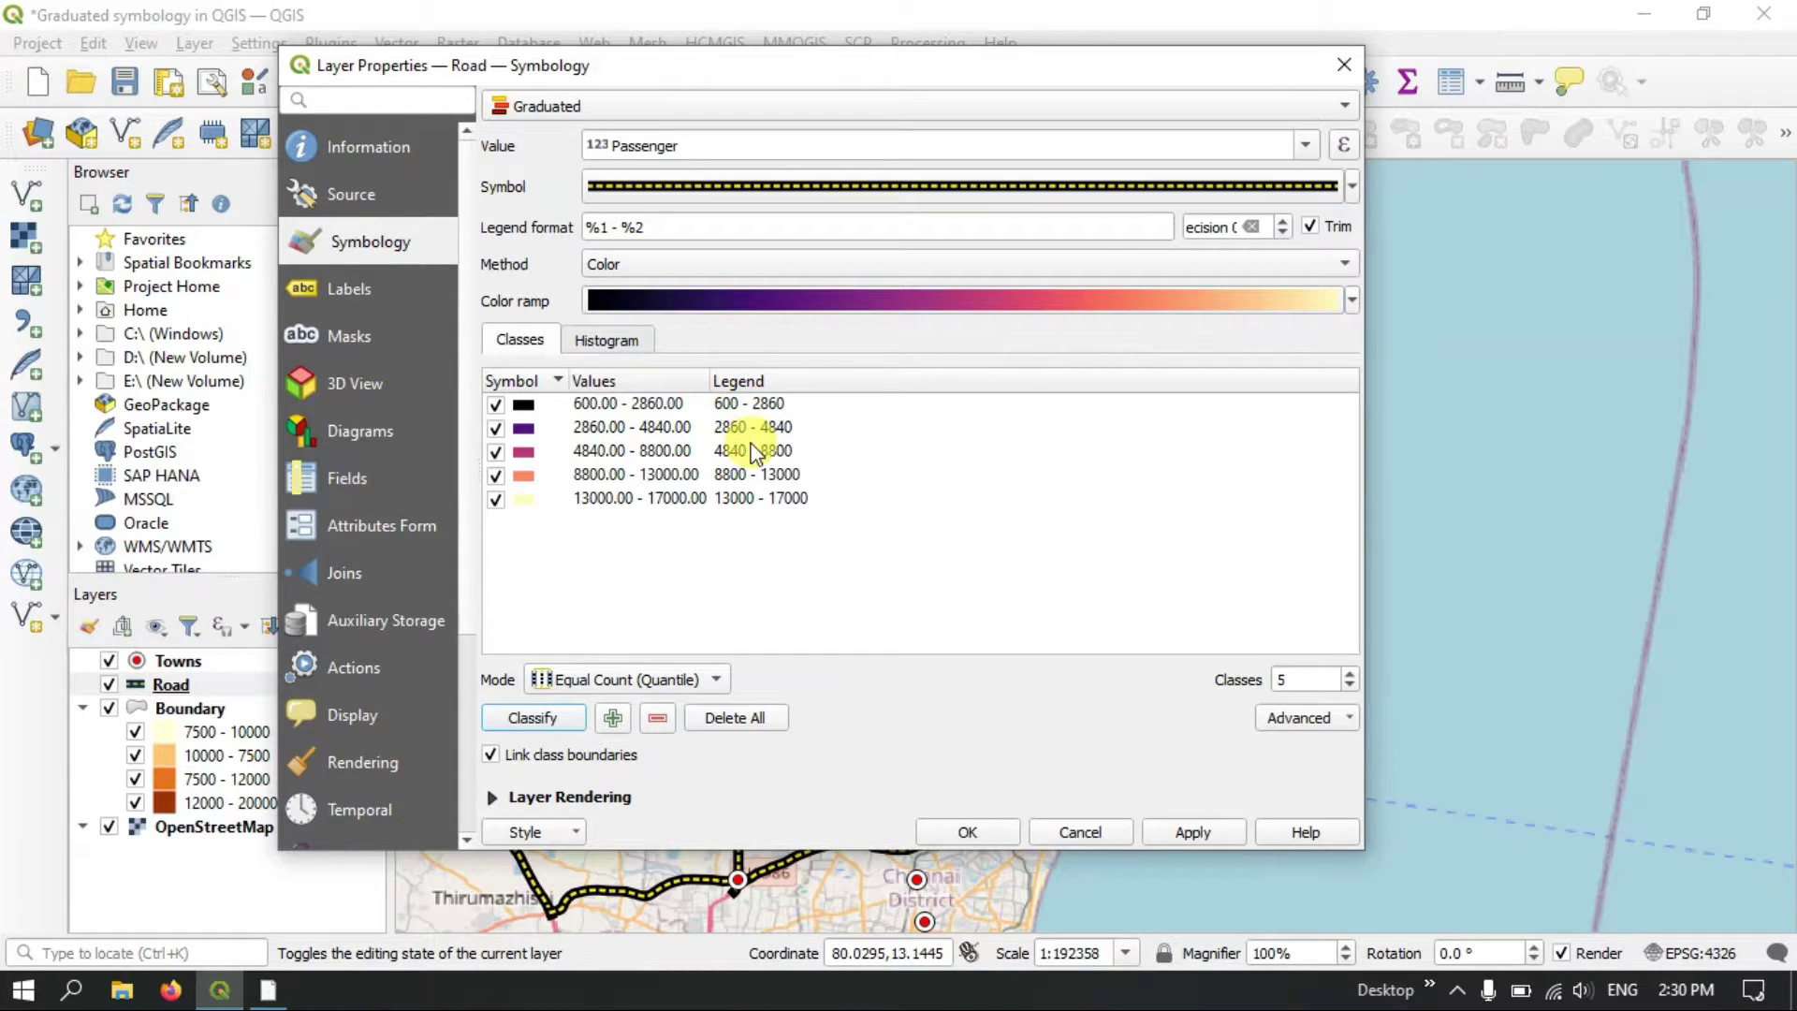
- Try seven classes for the passenger classification and return to five classes
{"action": "left_click", "coordinate": [1348, 675]}
{"action": "left_click", "coordinate": [1347, 675]}
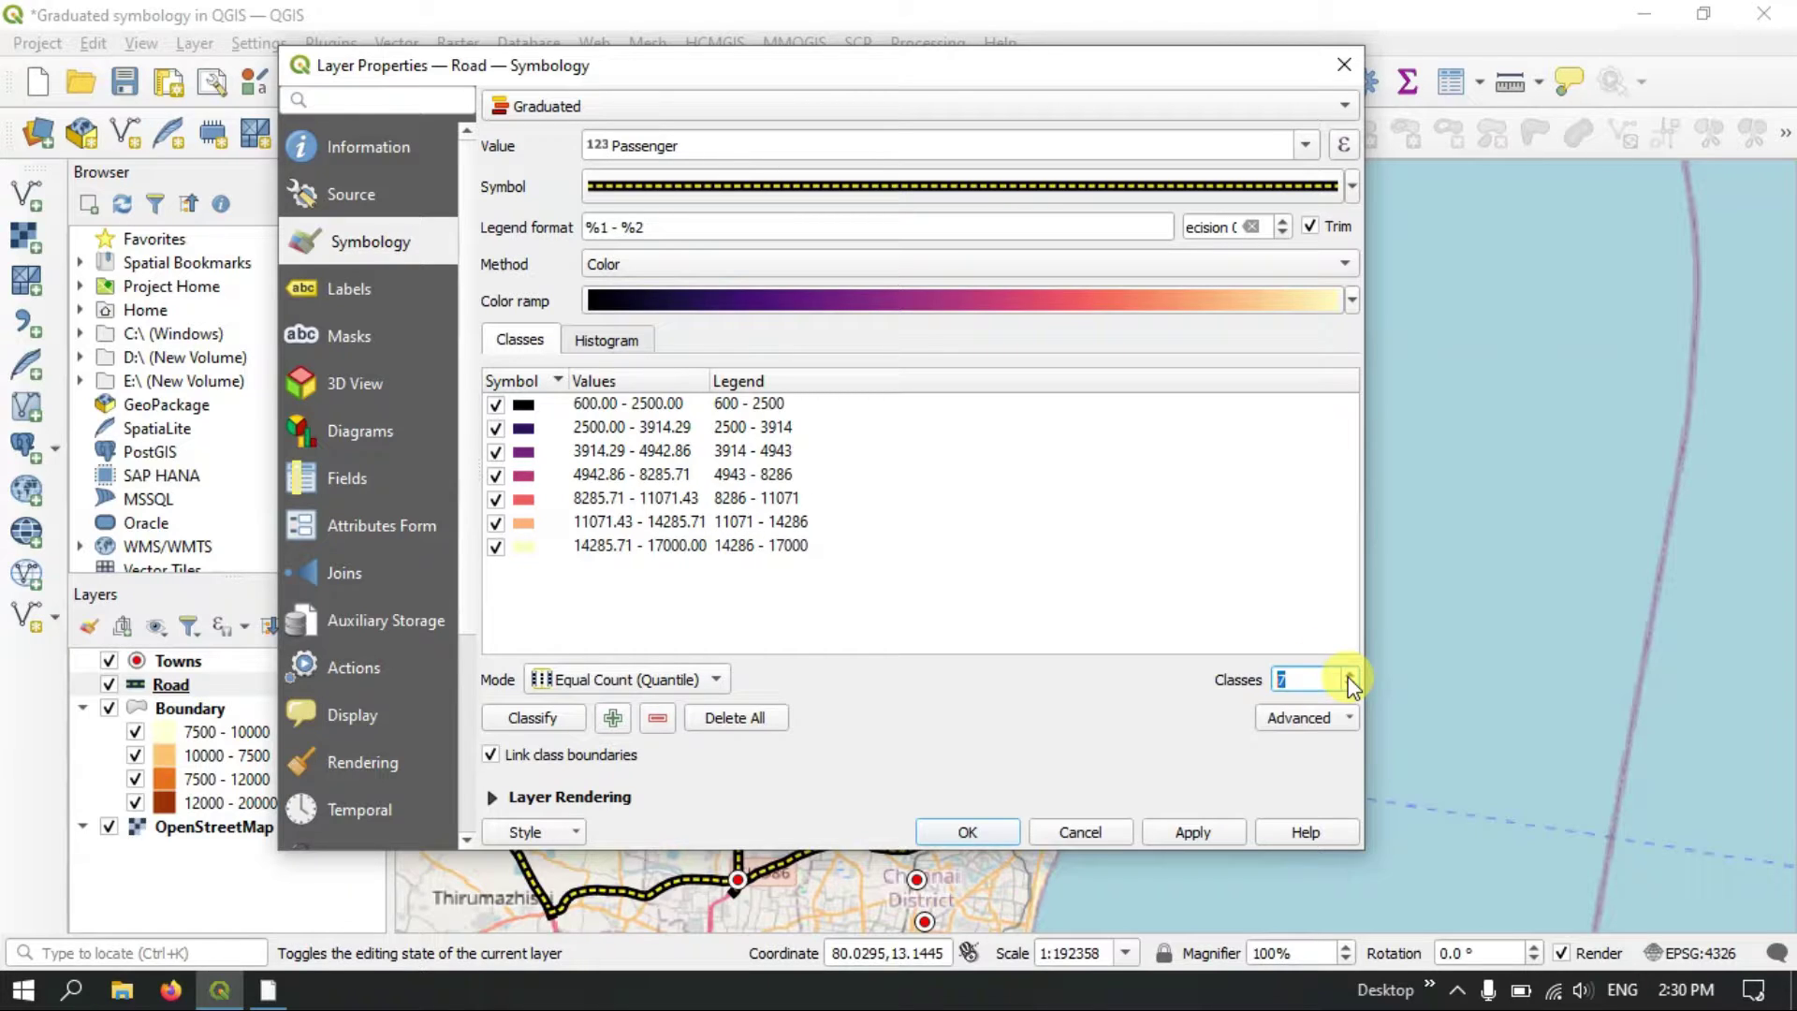
{"action": "left_click", "coordinate": [1349, 686]}
{"action": "left_click", "coordinate": [1348, 686]}
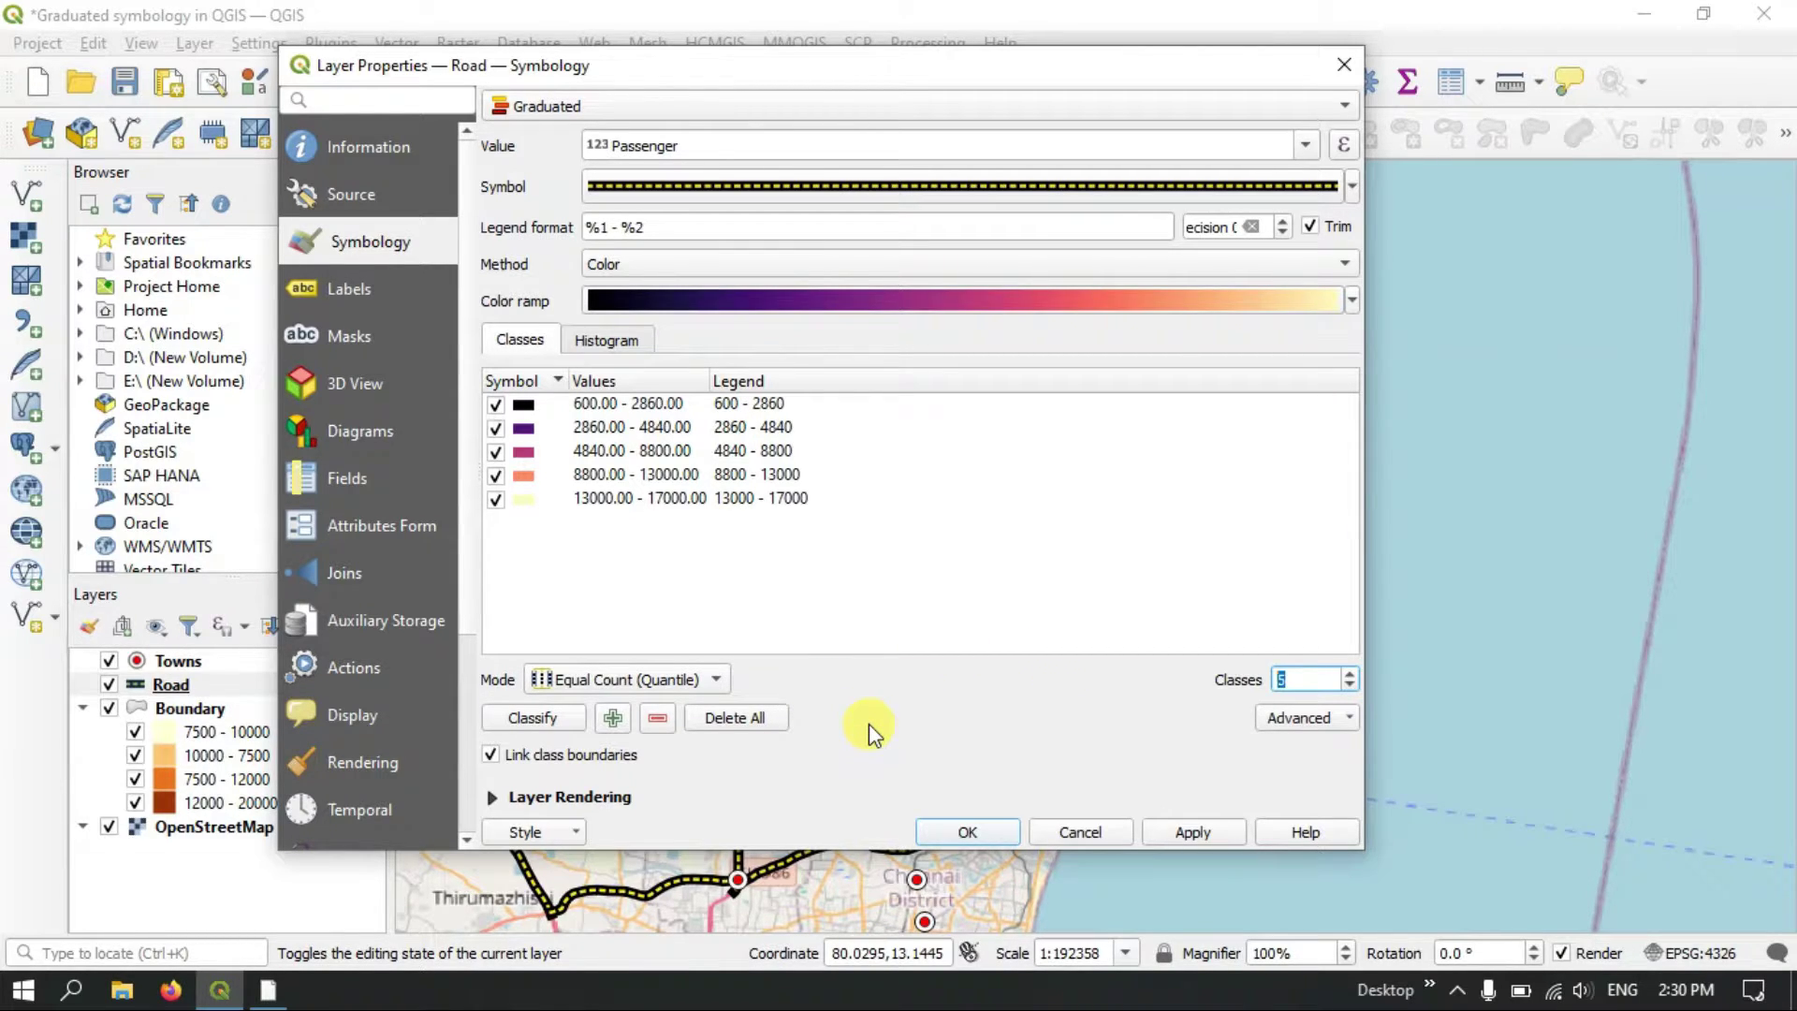
- Keep the Color method, apply the graduated symbology to the Road layer, and hide the Boundary layer on the map
{"action": "left_click", "coordinate": [606, 264]}
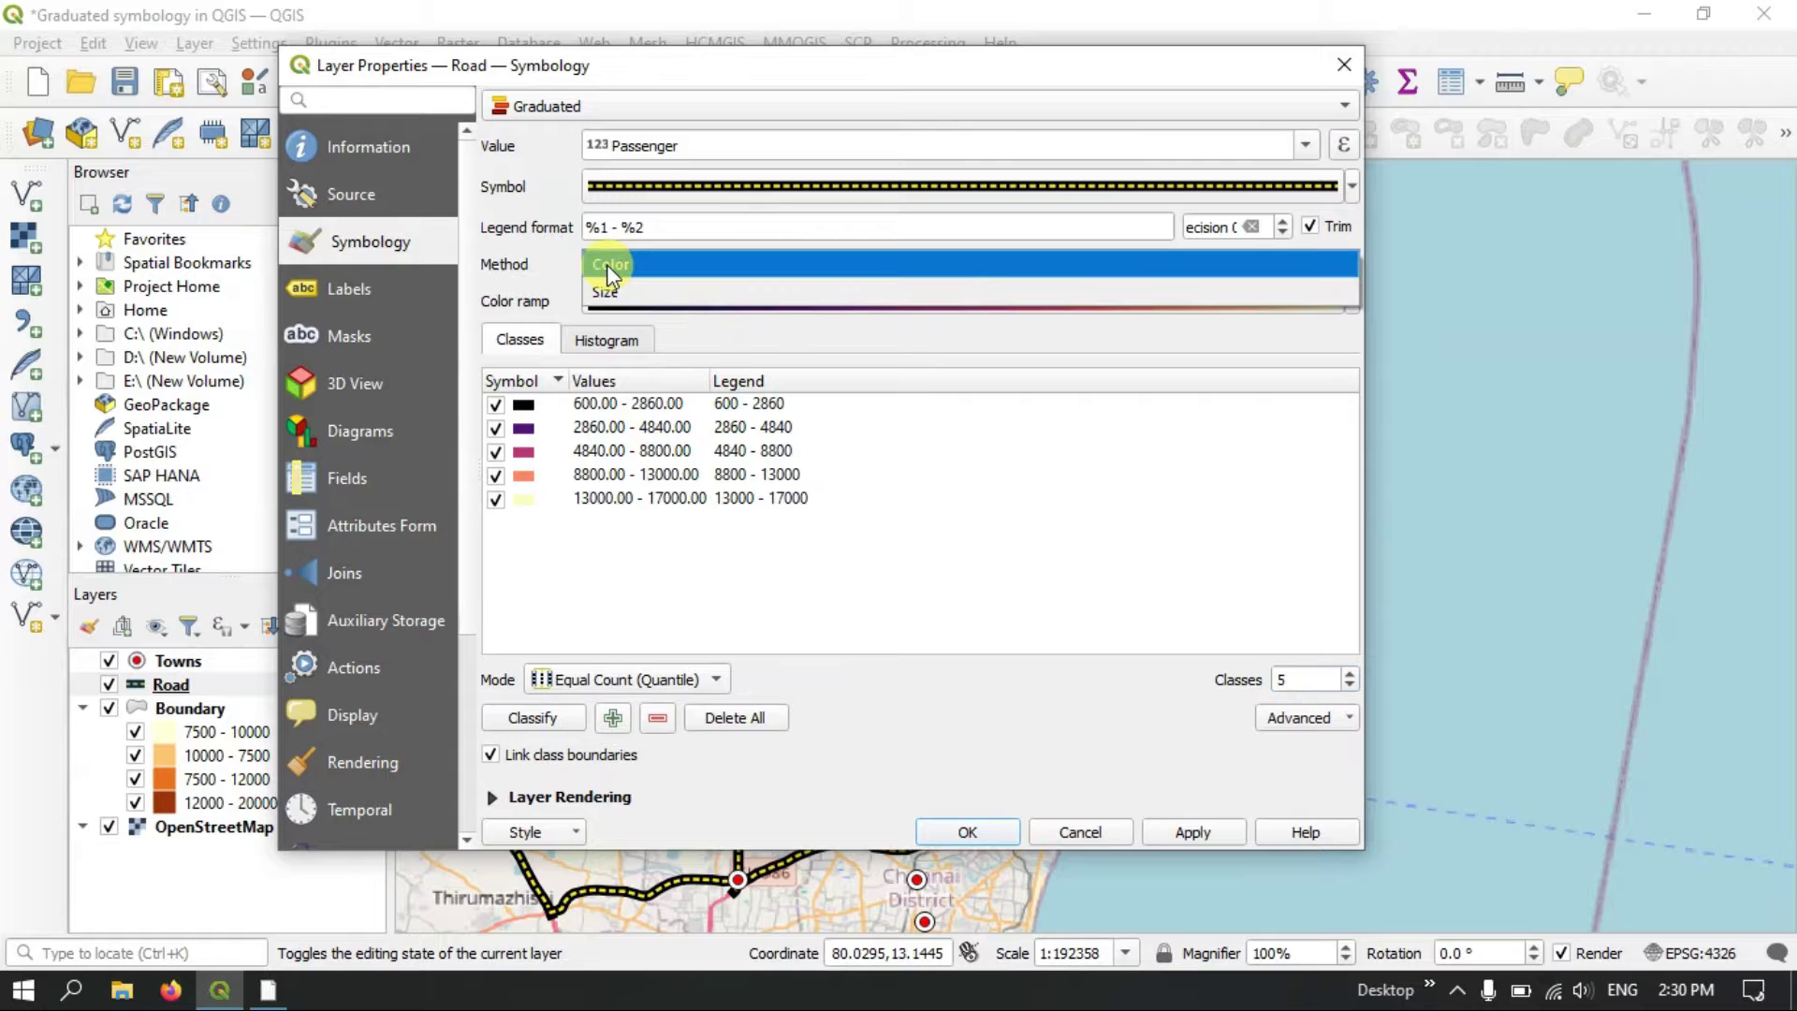
{"action": "left_click", "coordinate": [606, 264]}
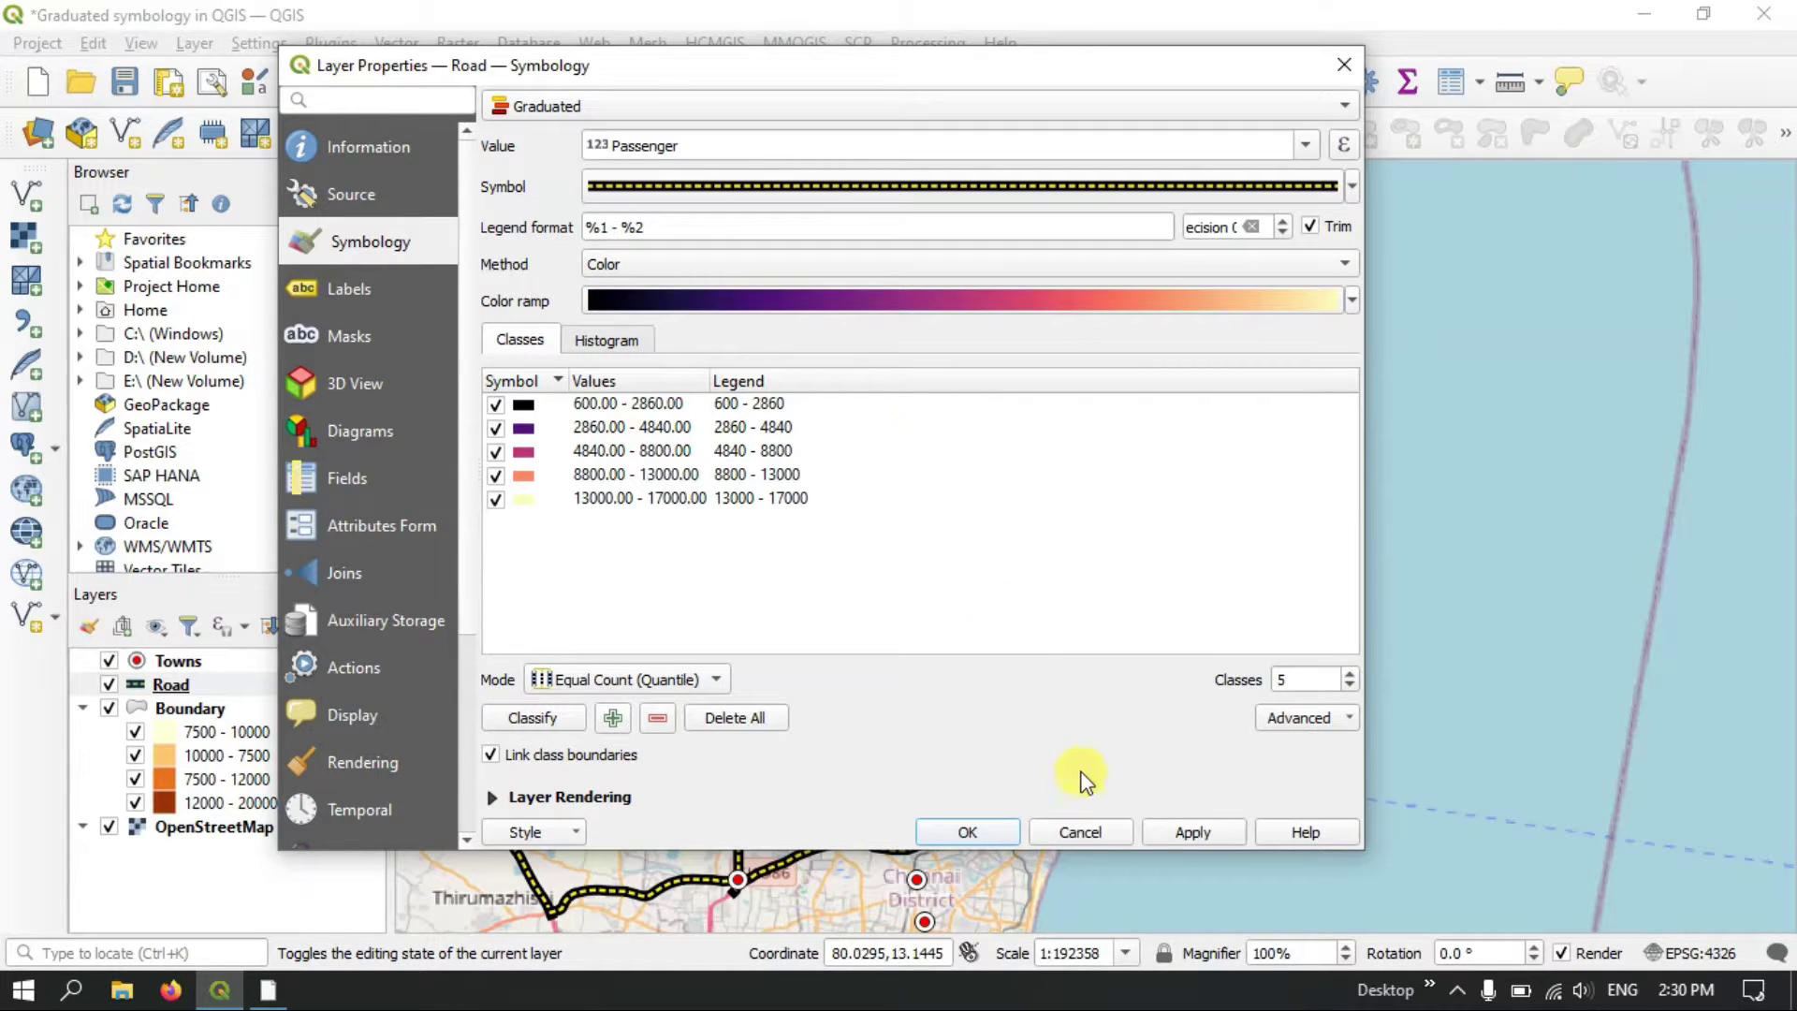
{"action": "left_click", "coordinate": [1189, 832]}
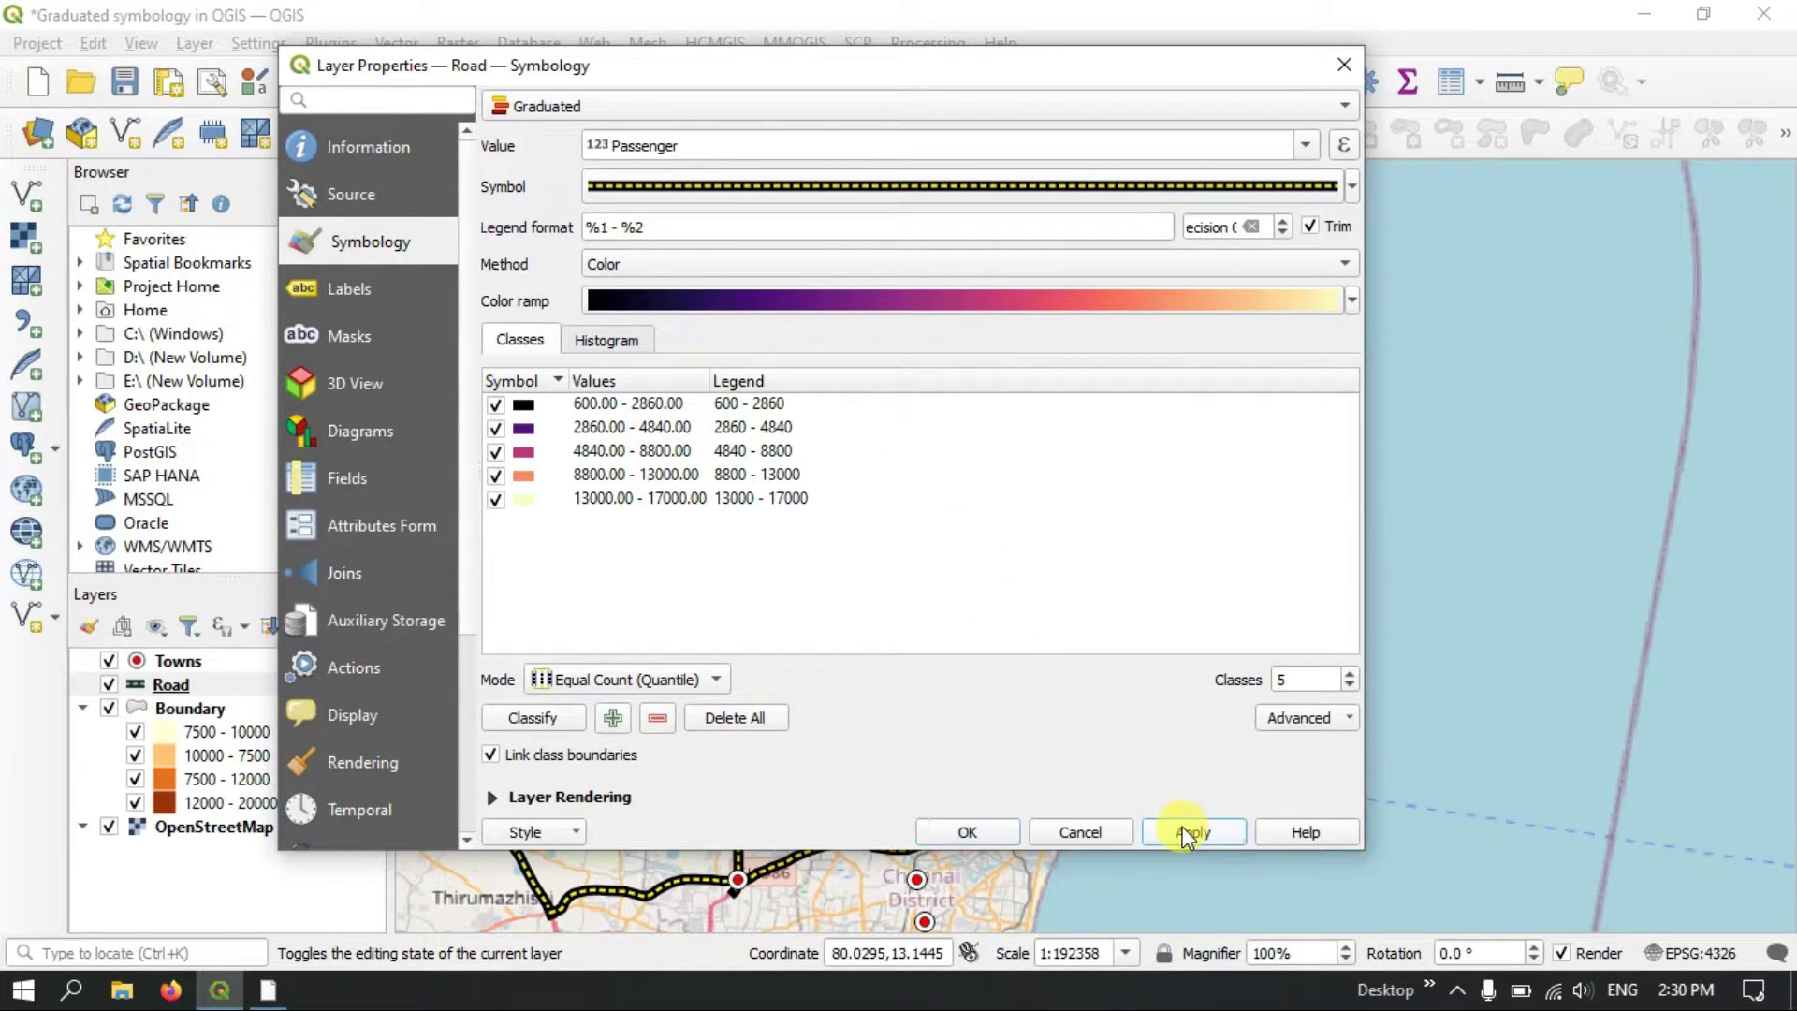
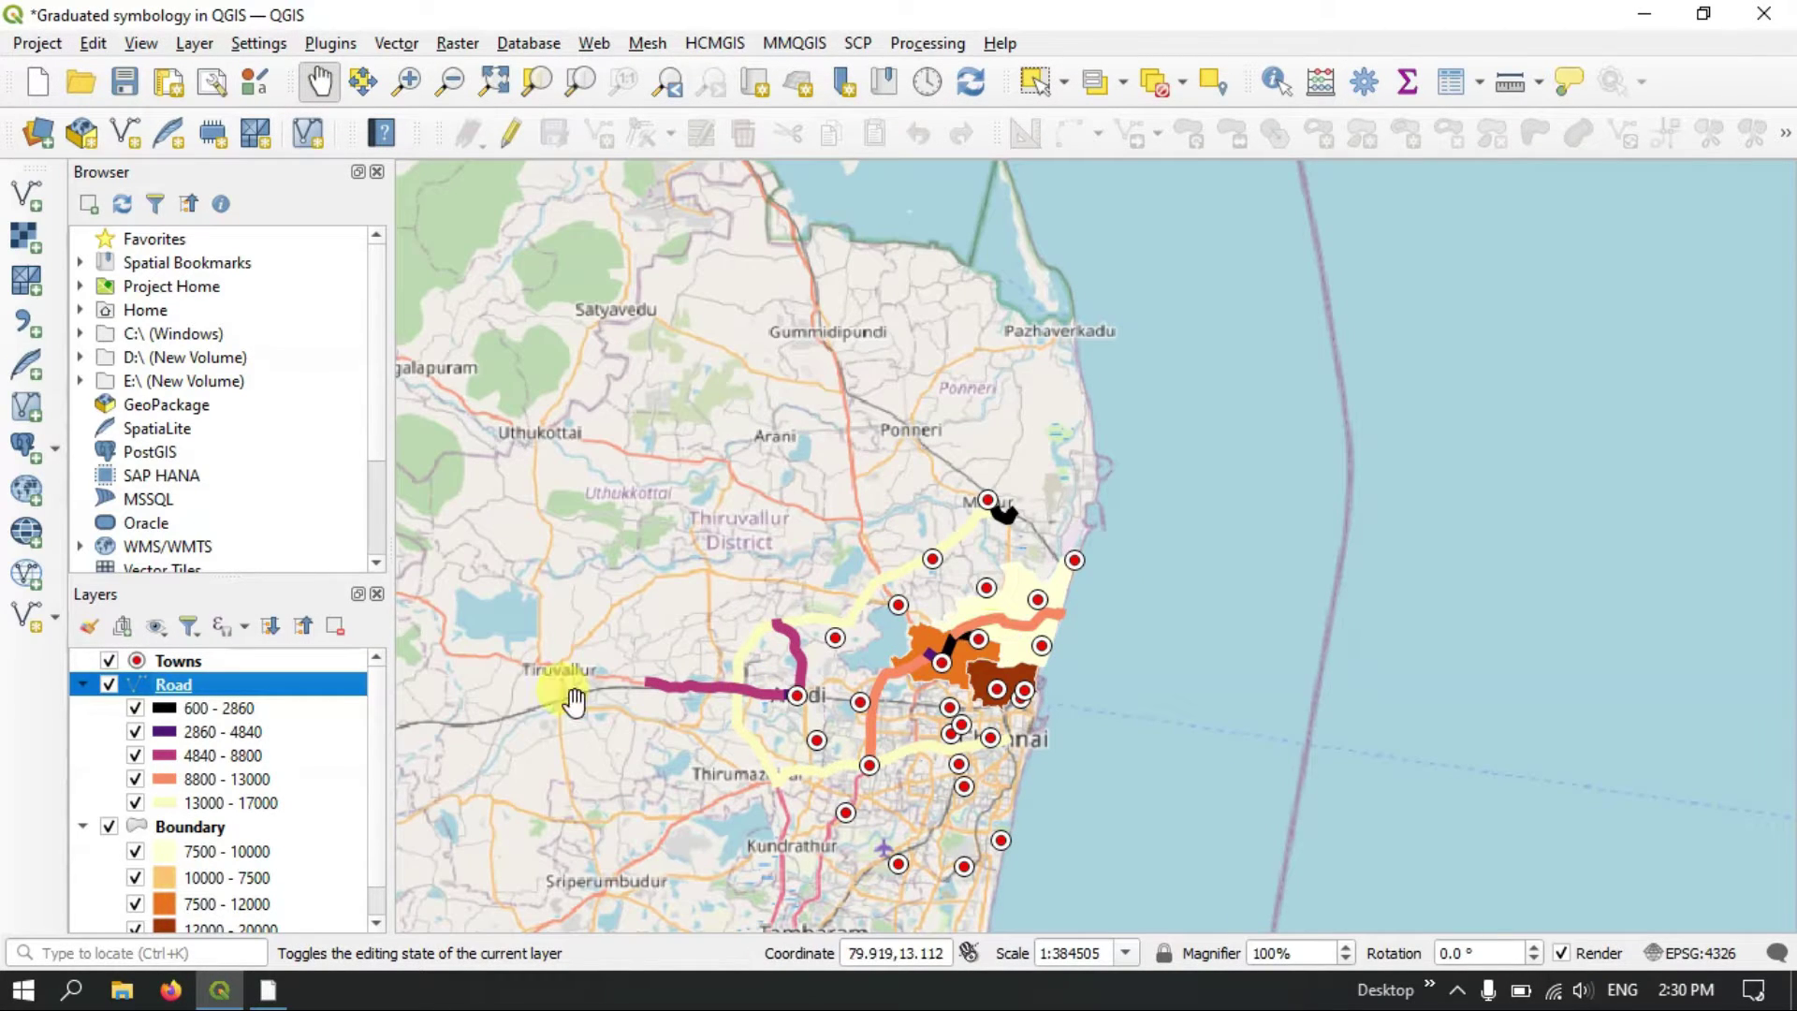
{"action": "left_click", "coordinate": [109, 827]}
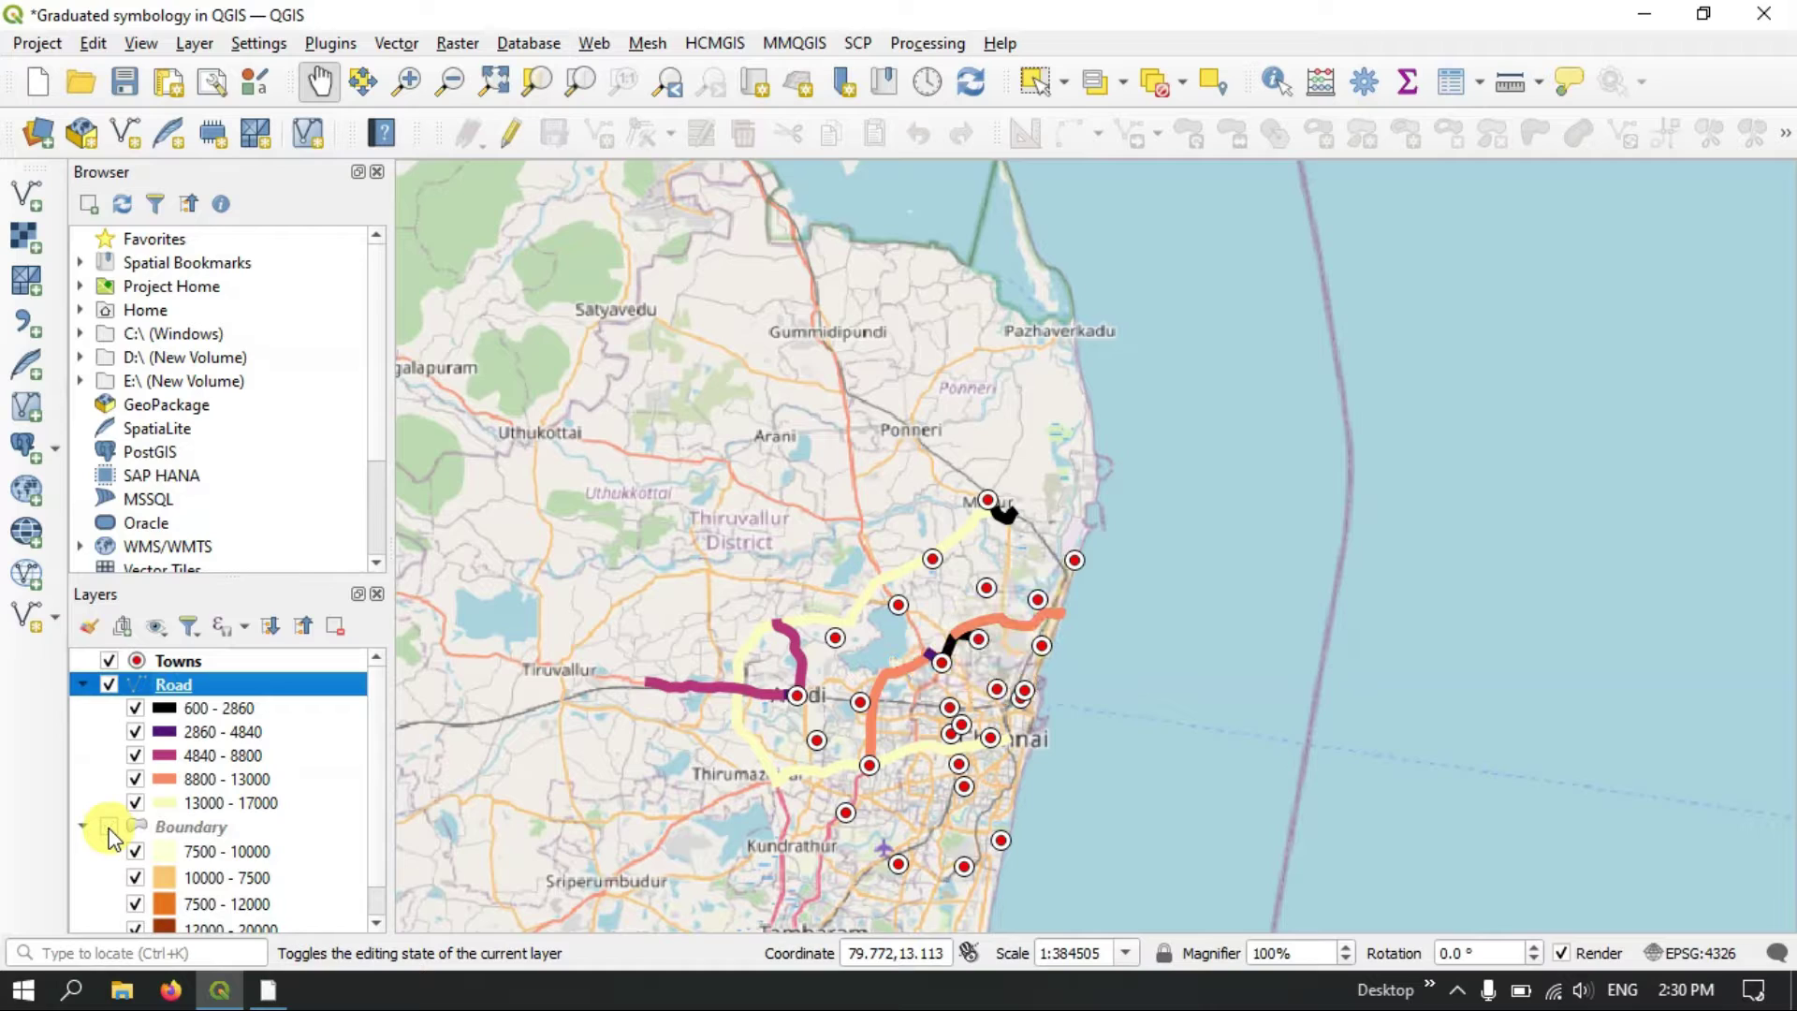
{"action": "scroll", "coordinate": [971, 677], "scroll_direction": "up", "scroll_amount": 1}
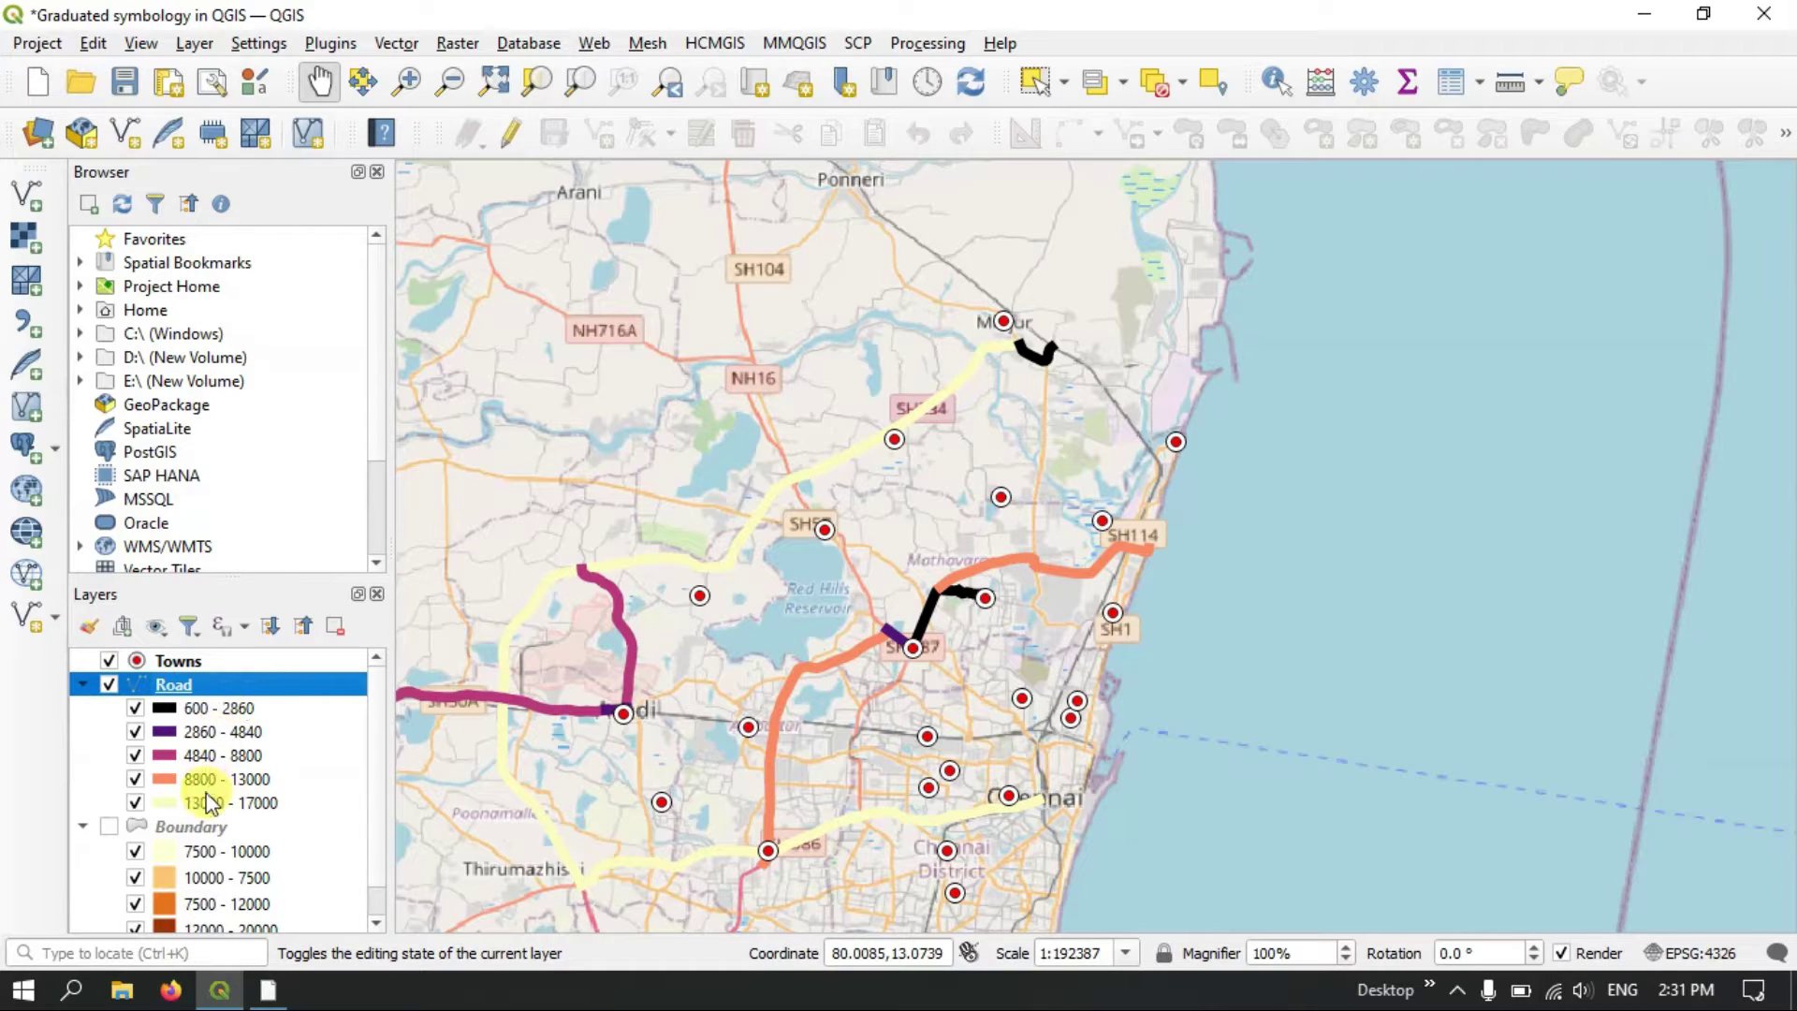
- Invert the Road layer's Magma color ramp and apply it to the passenger classes
{"action": "right_click", "coordinate": [249, 686]}
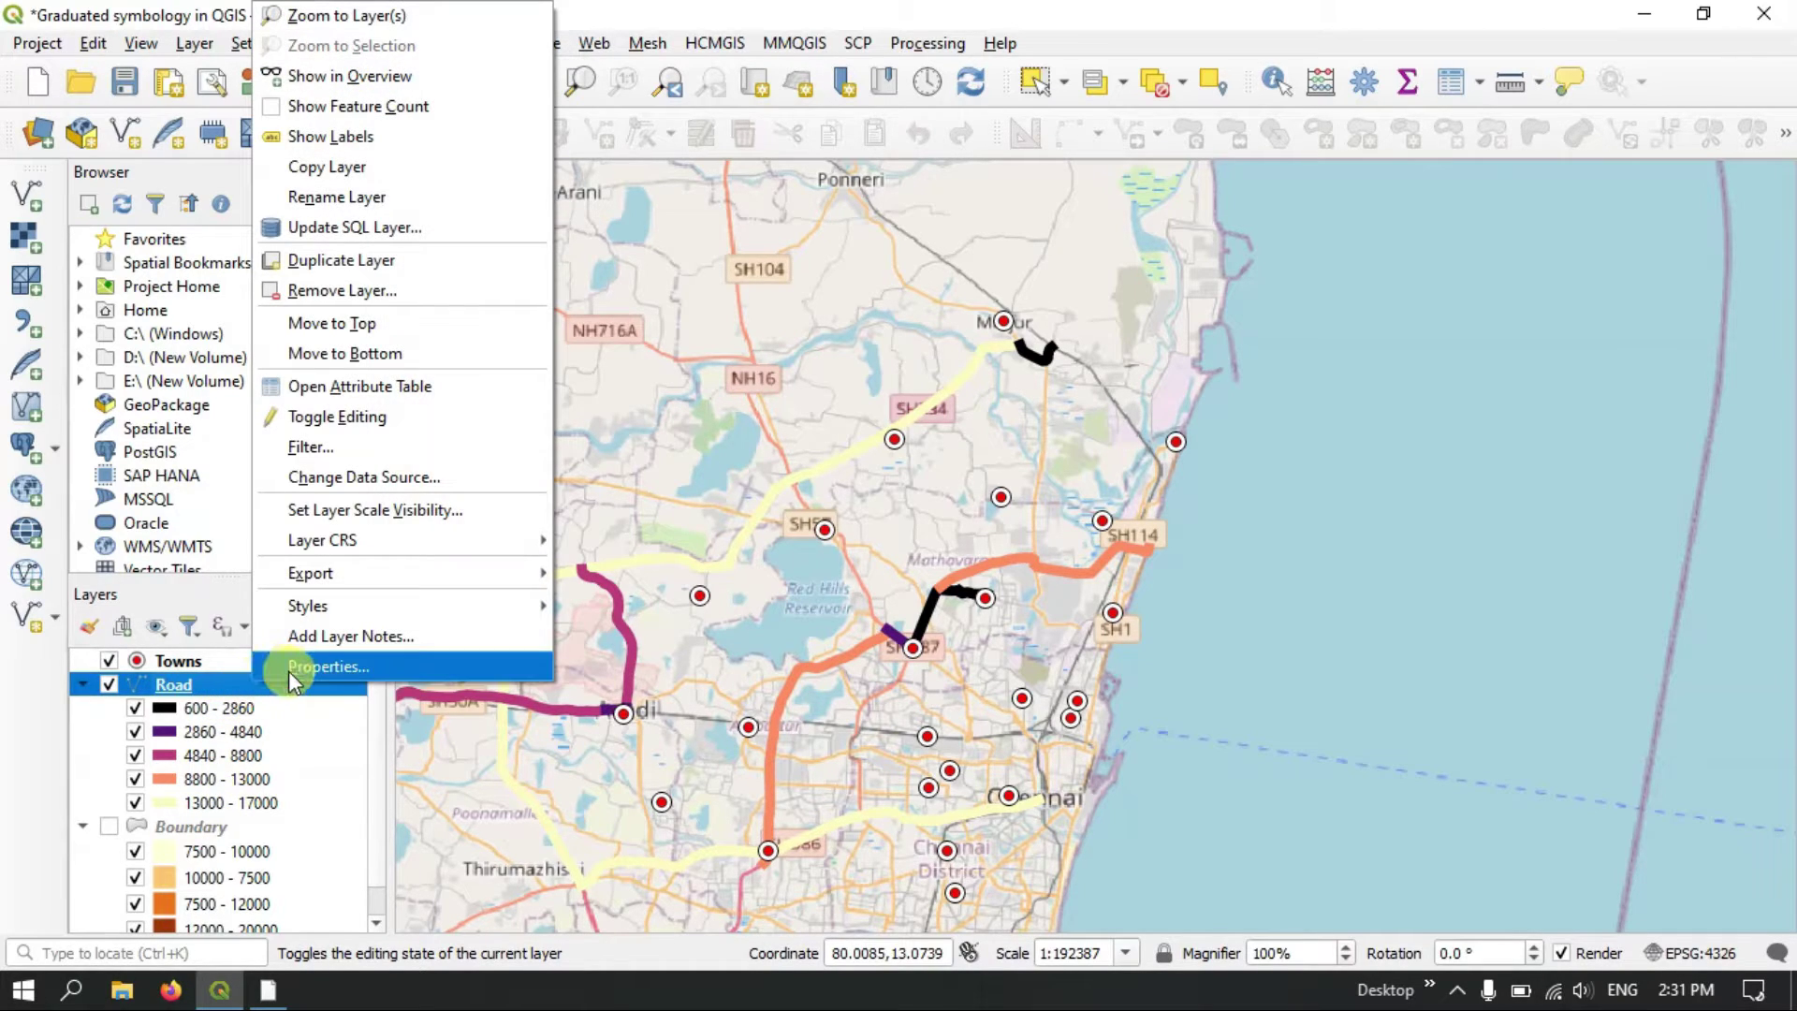
{"action": "left_click", "coordinate": [288, 672]}
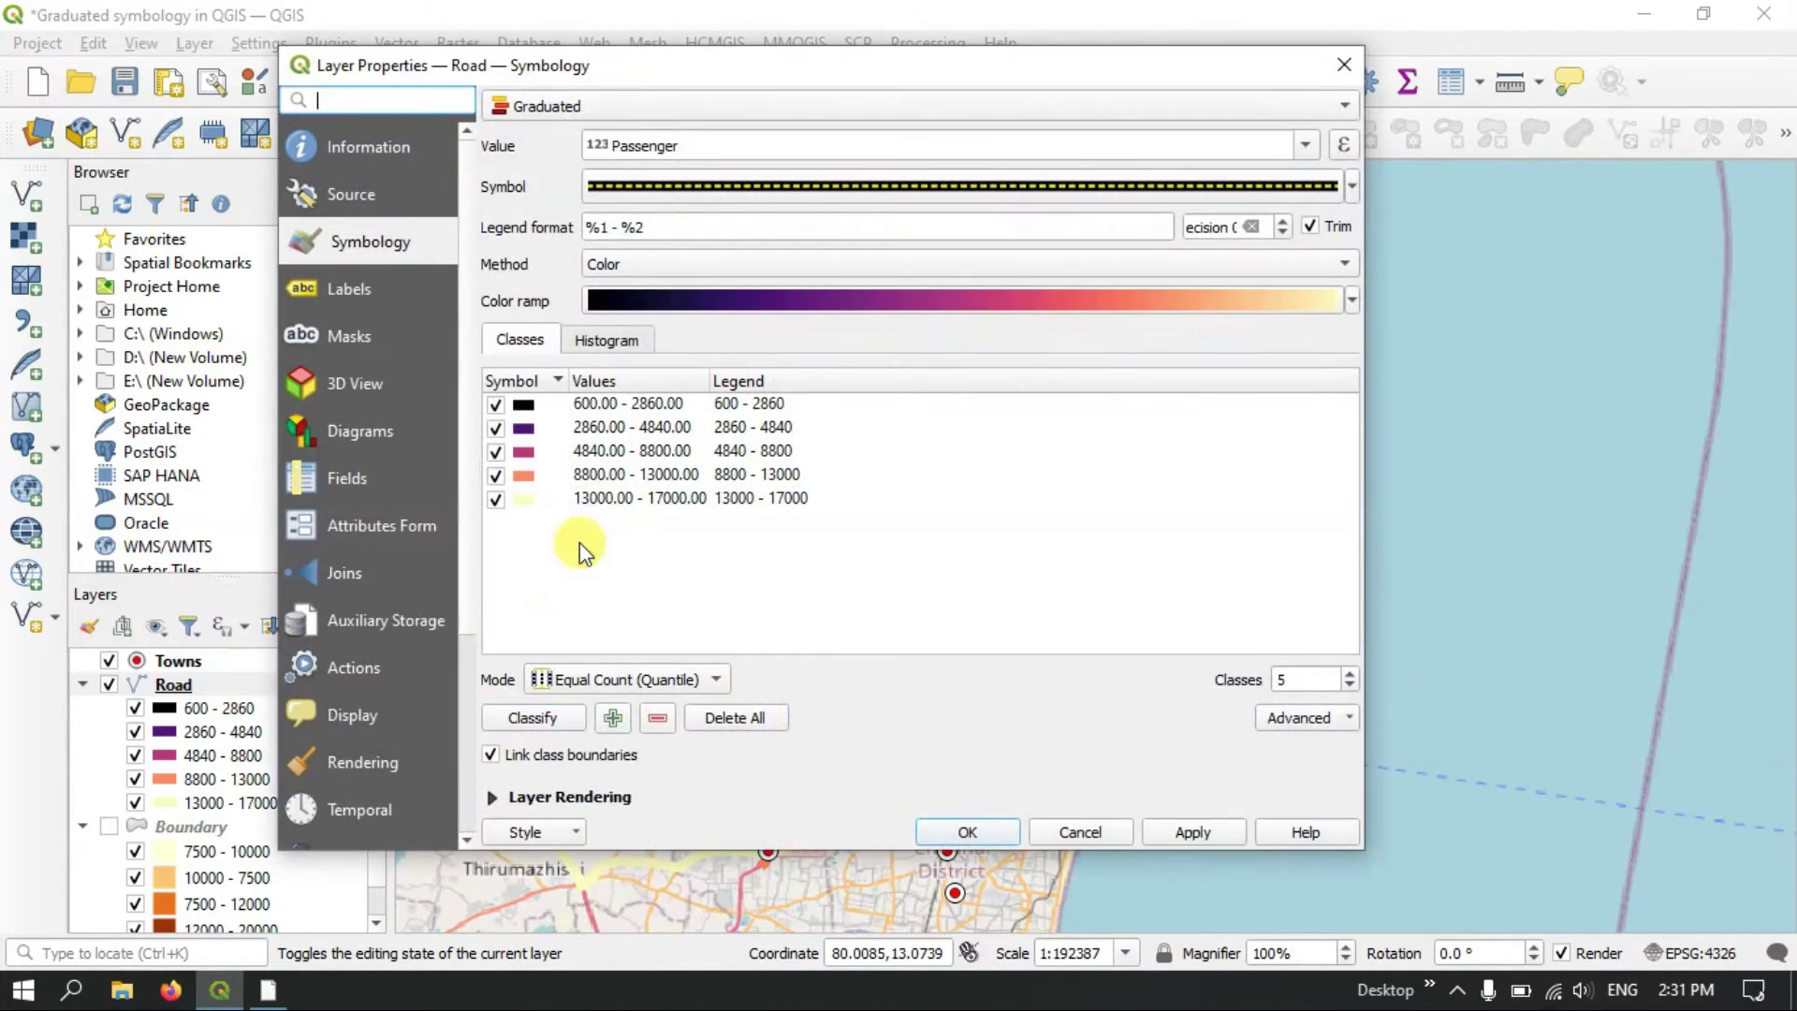
{"action": "left_click", "coordinate": [1352, 302]}
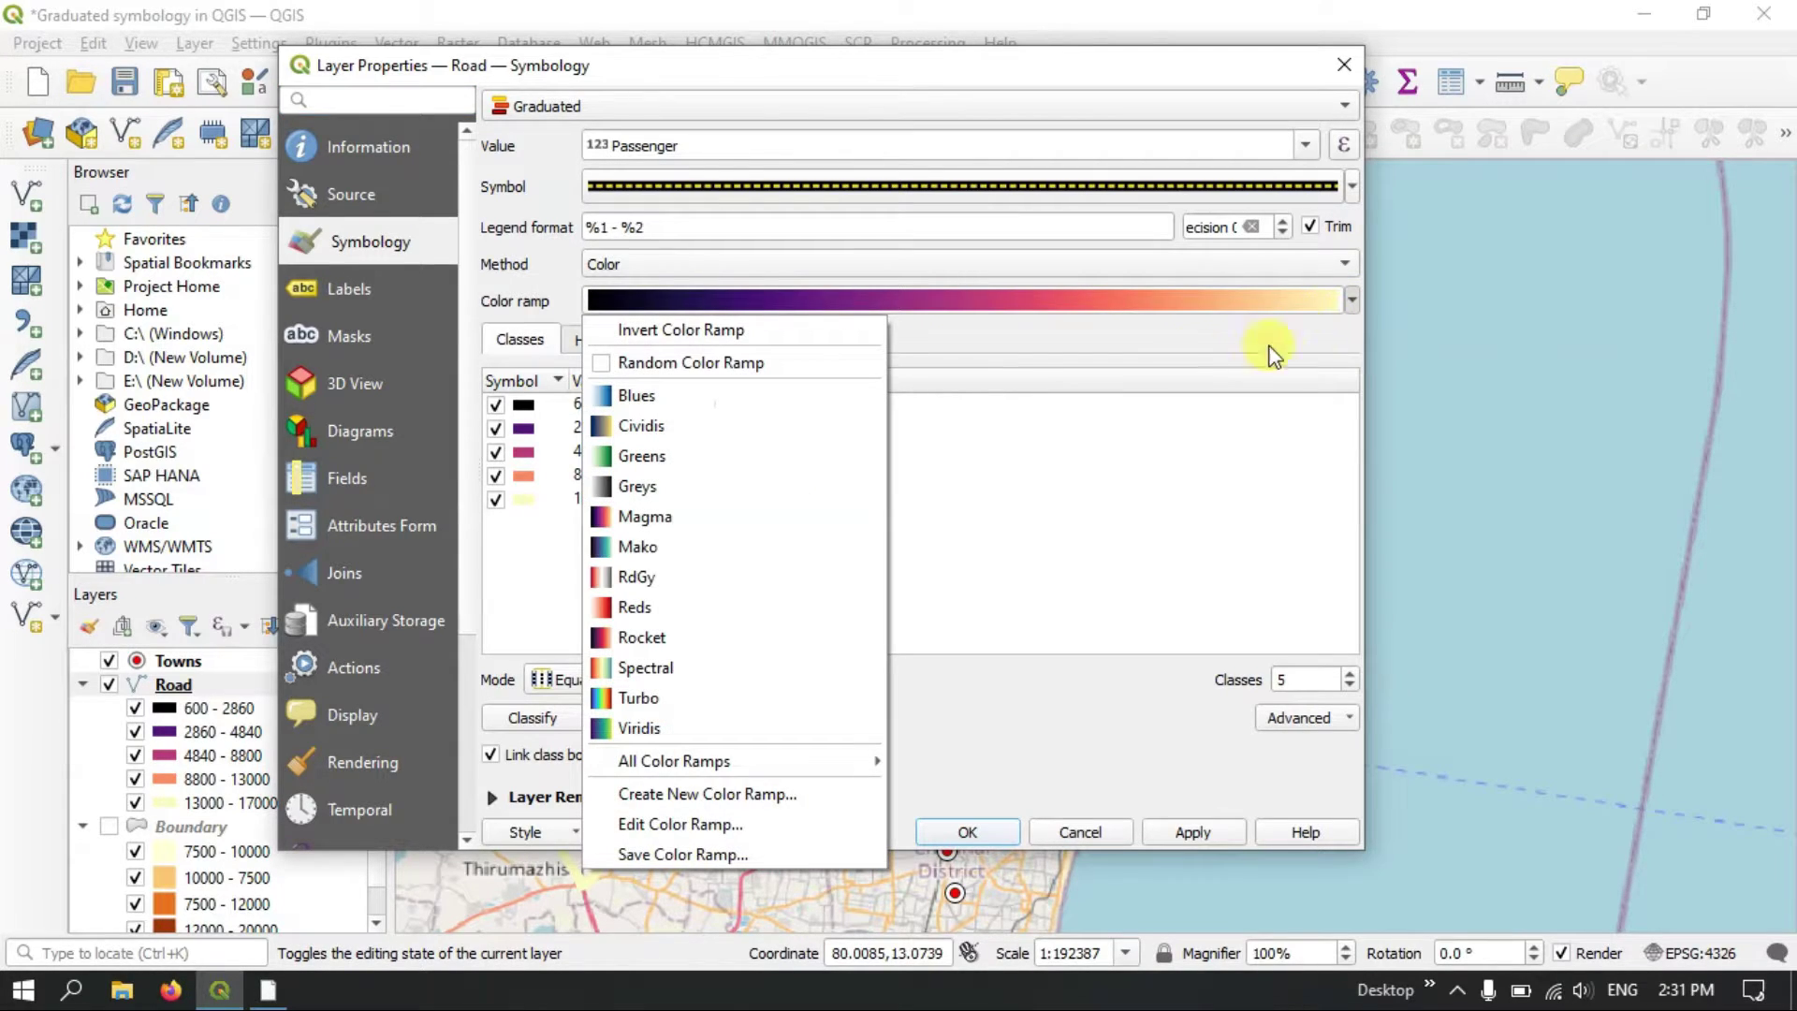
{"action": "left_click", "coordinate": [765, 335]}
{"action": "left_click", "coordinate": [1207, 830]}
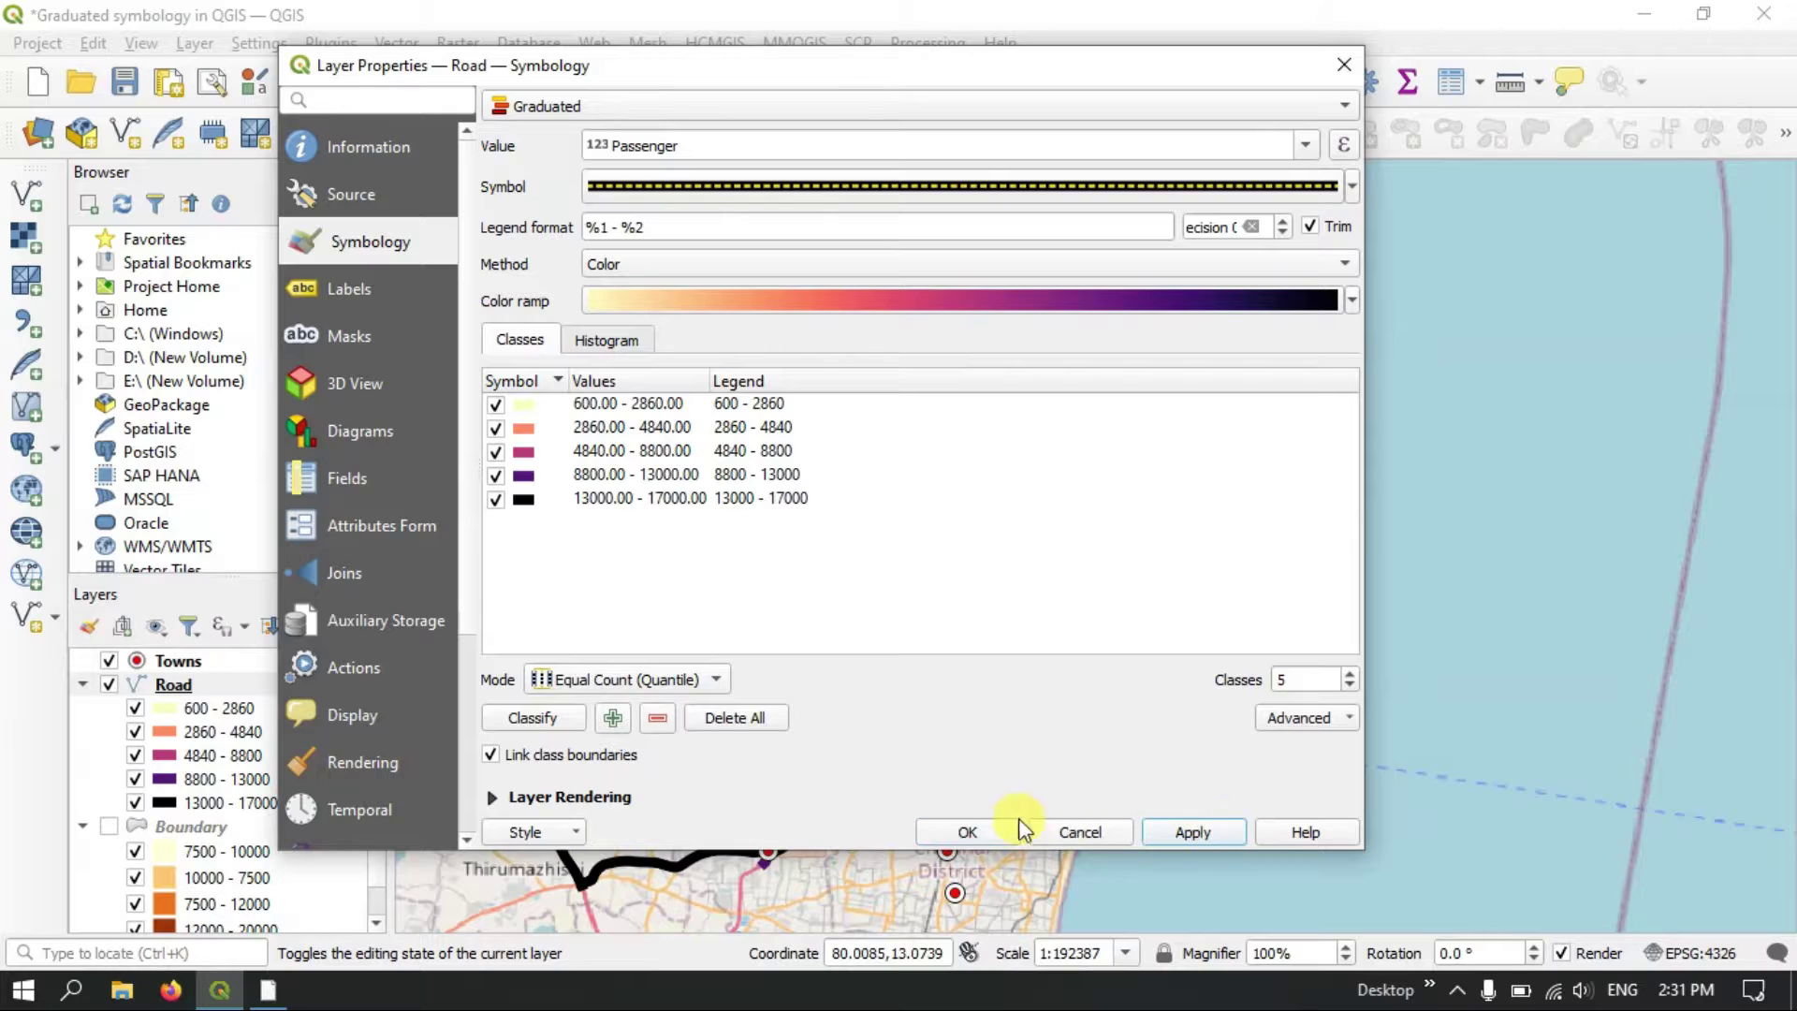
{"action": "left_click", "coordinate": [972, 829]}
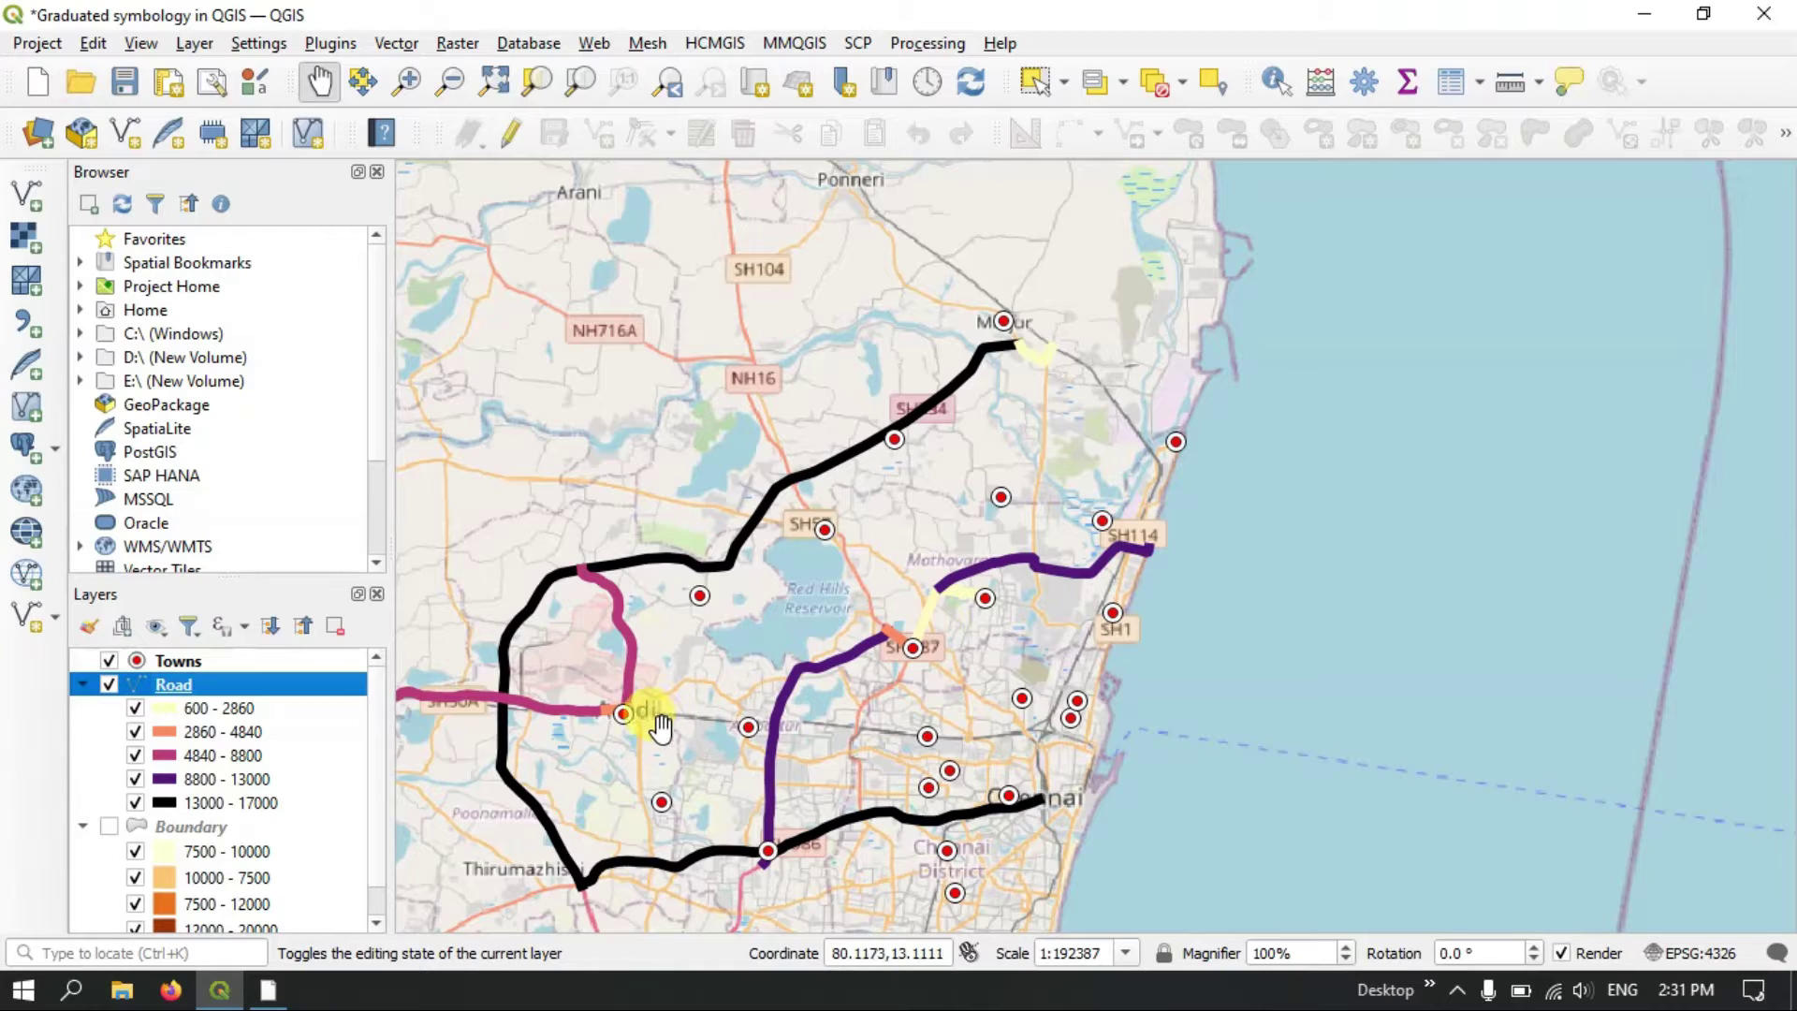
{"action": "left_click", "coordinate": [227, 774]}
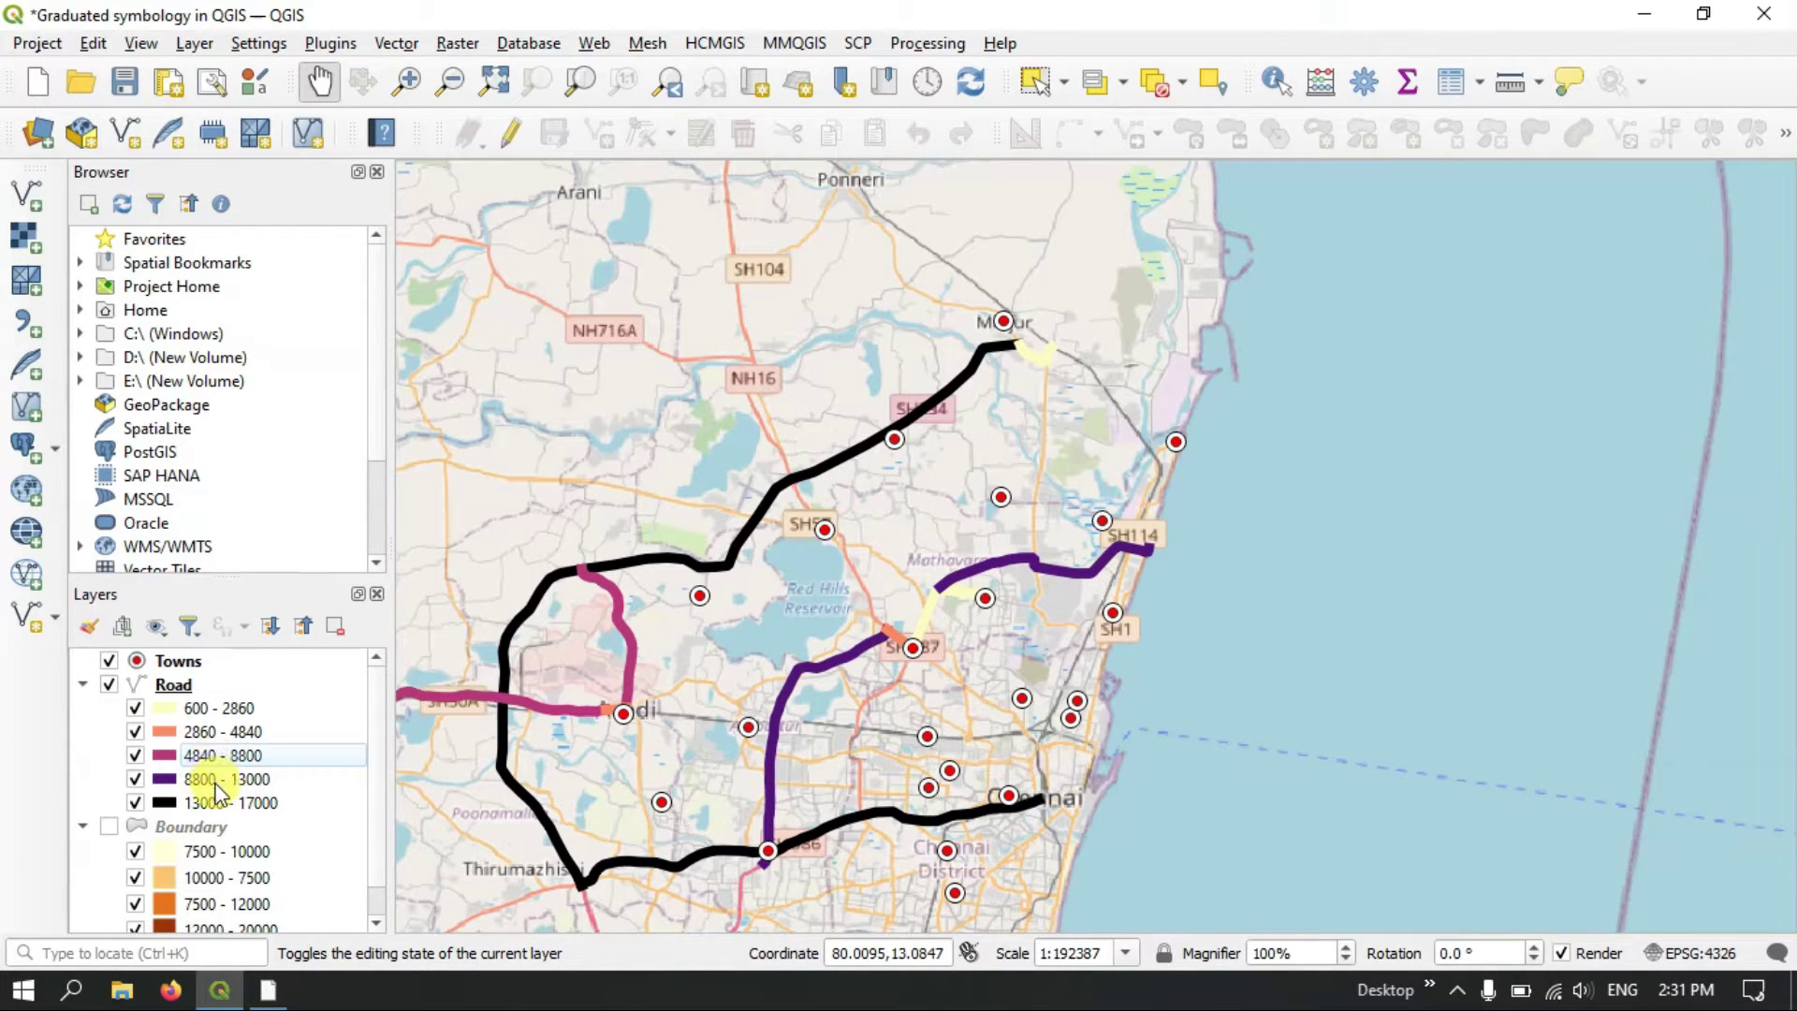
- Change the Road layer's graduated symbology method to Size for the Passenger classes
{"action": "left_click", "coordinate": [234, 709]}
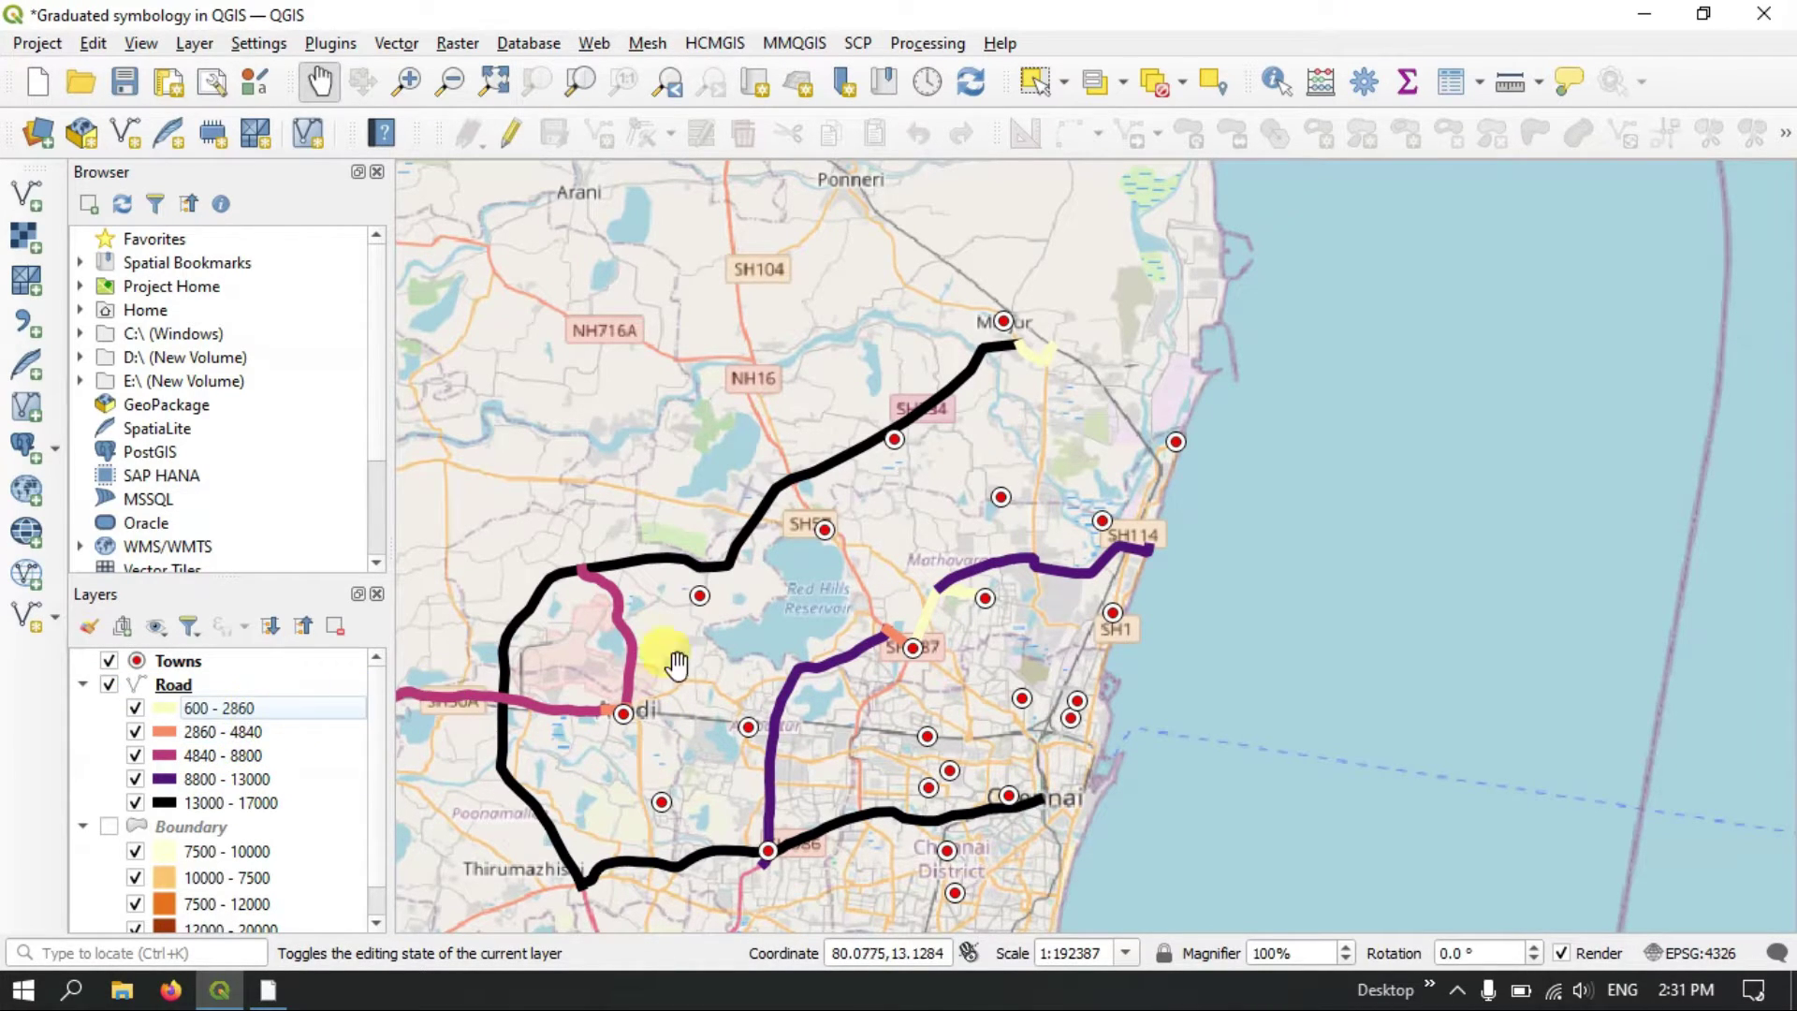
{"action": "scroll", "coordinate": [992, 491], "scroll_direction": "down", "scroll_amount": 1}
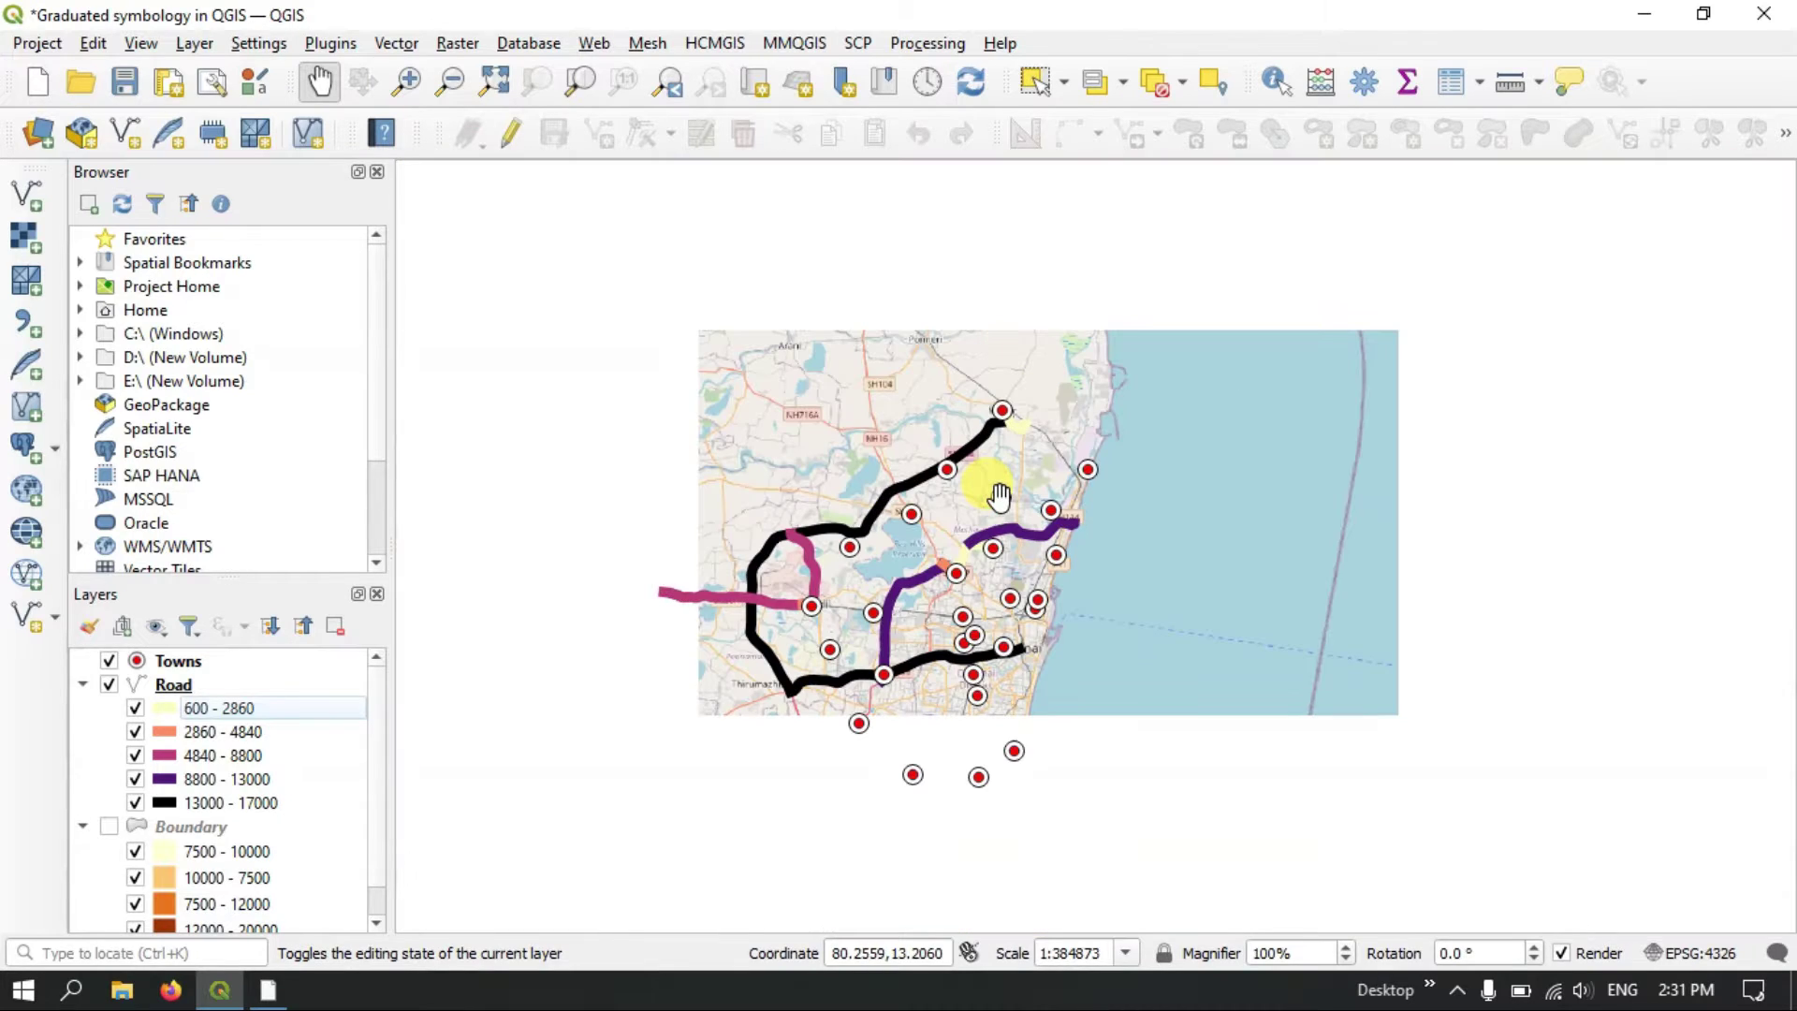
{"action": "scroll", "coordinate": [807, 475], "scroll_direction": "up", "scroll_amount": 1}
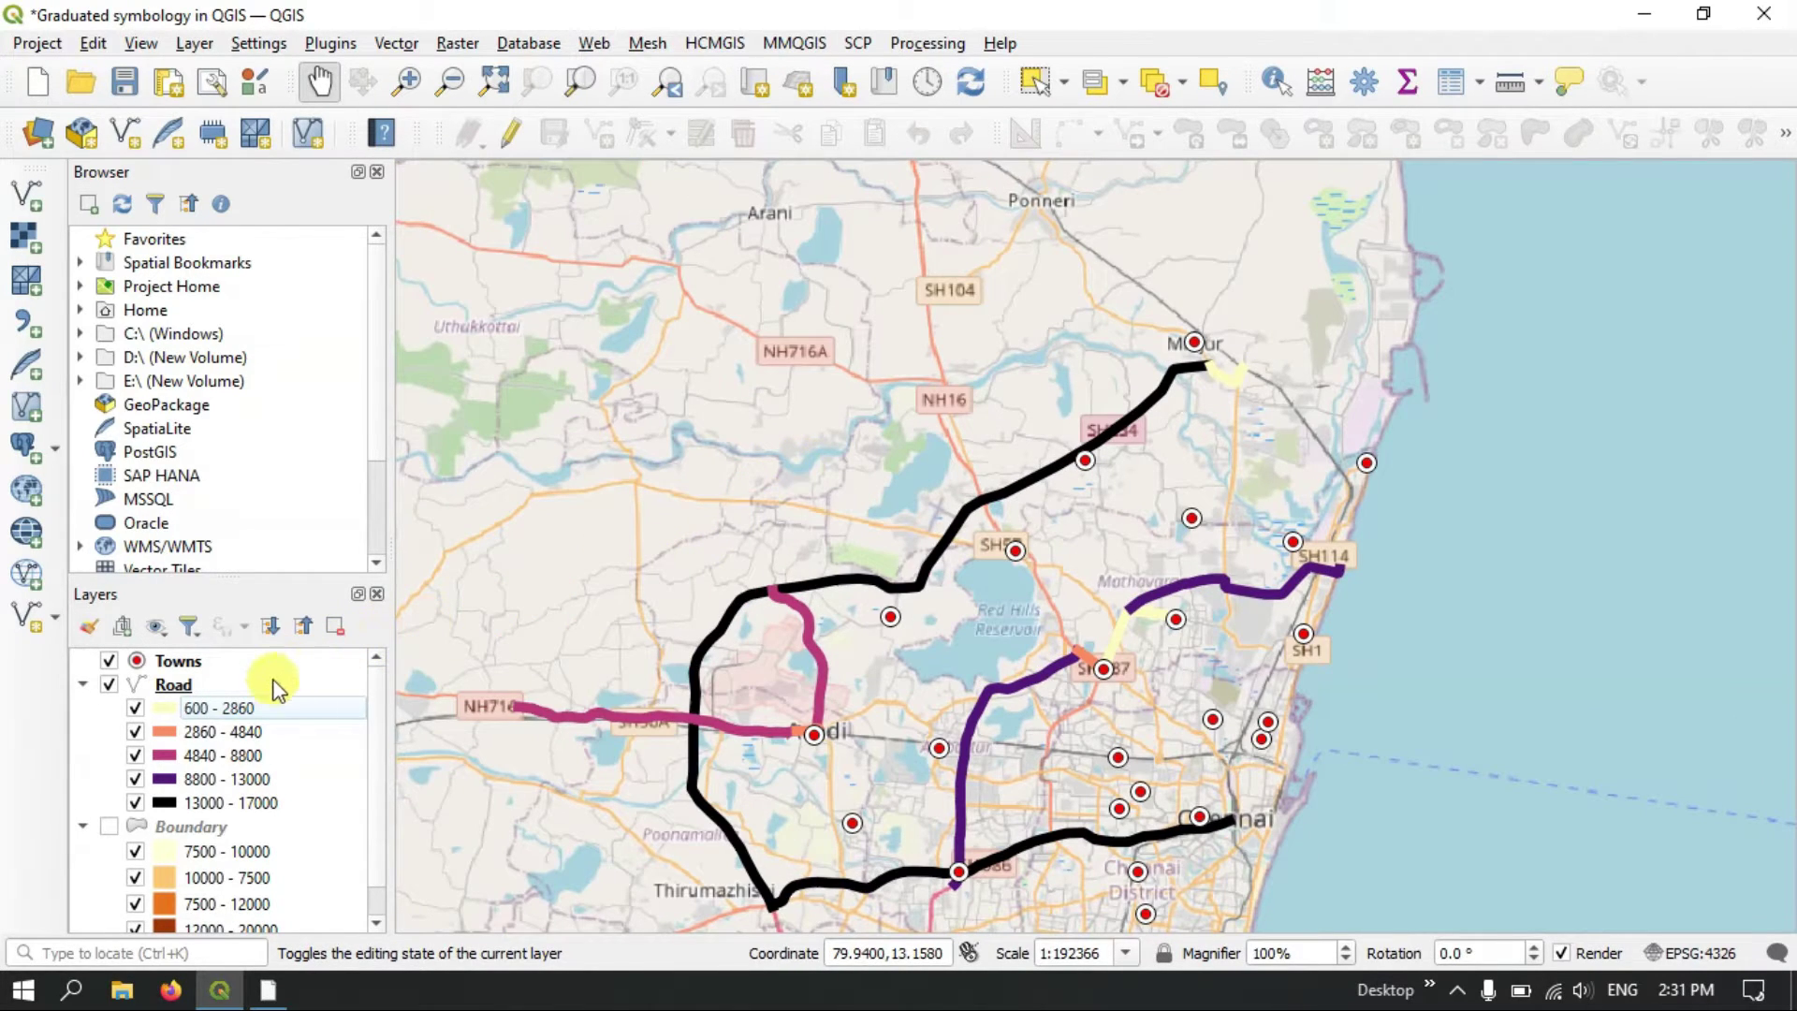
{"action": "right_click", "coordinate": [187, 682]}
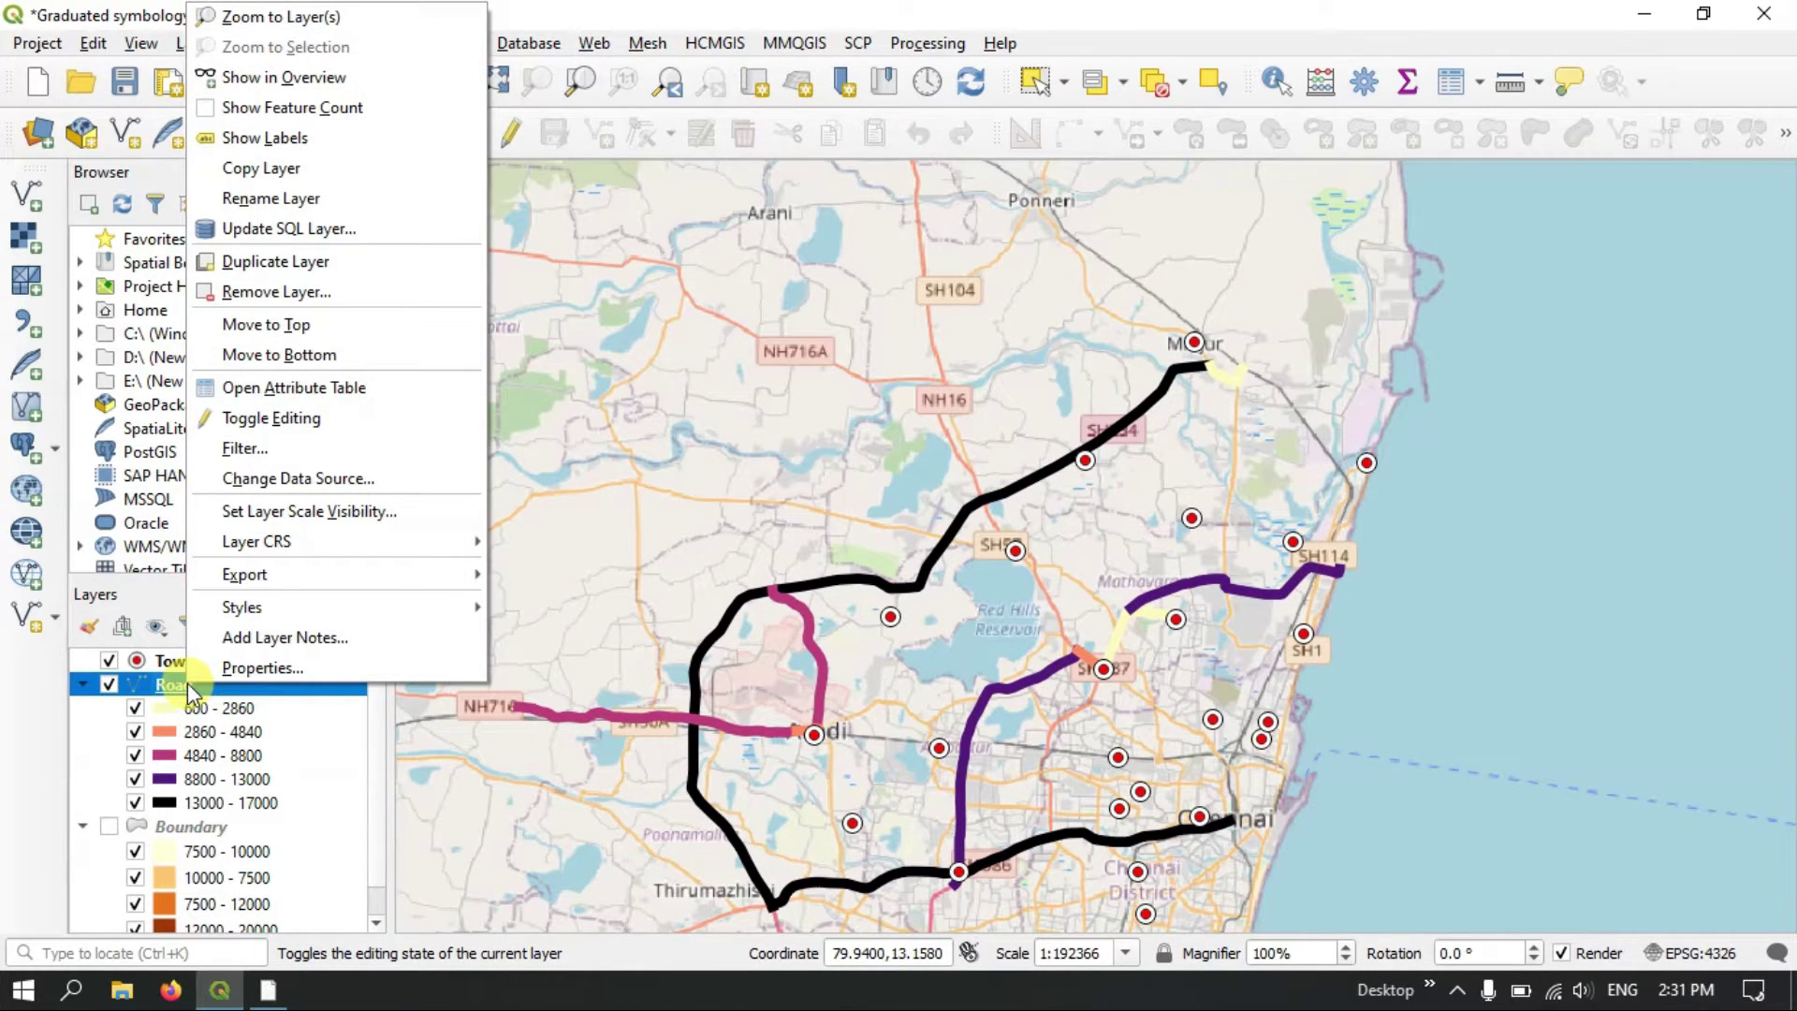
{"action": "left_click", "coordinate": [263, 673]}
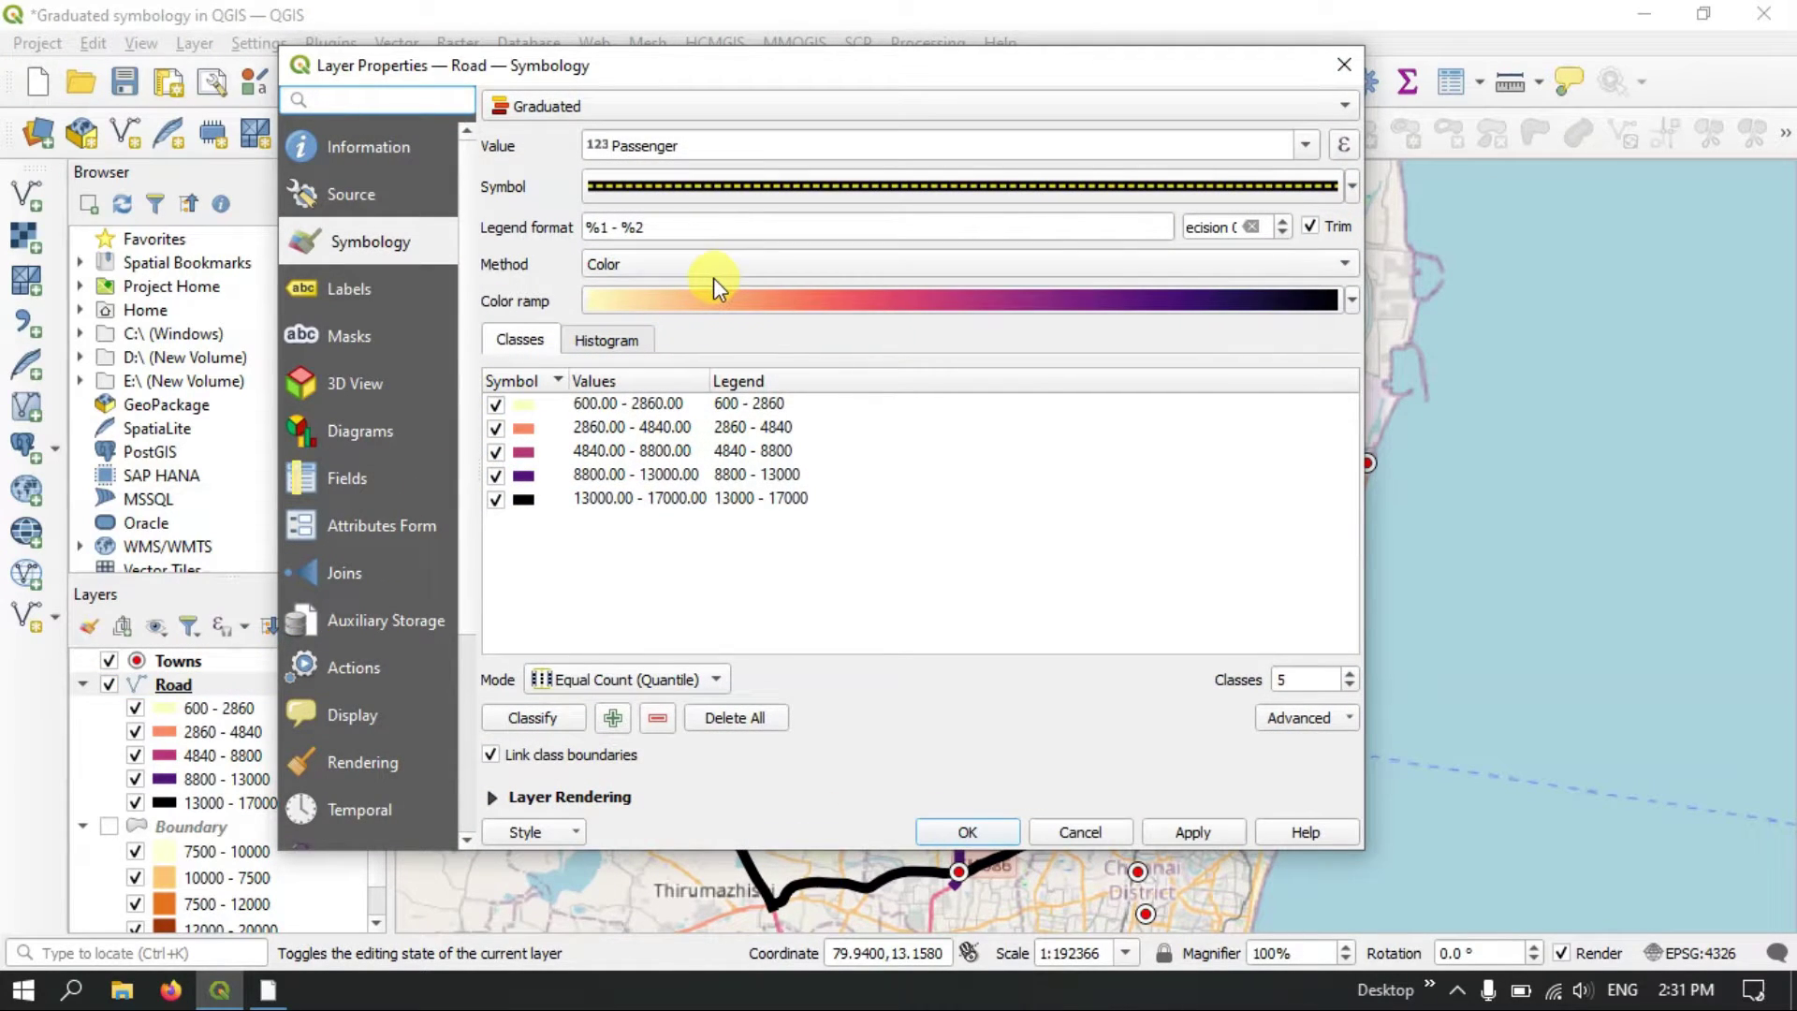
{"action": "left_click", "coordinate": [638, 267]}
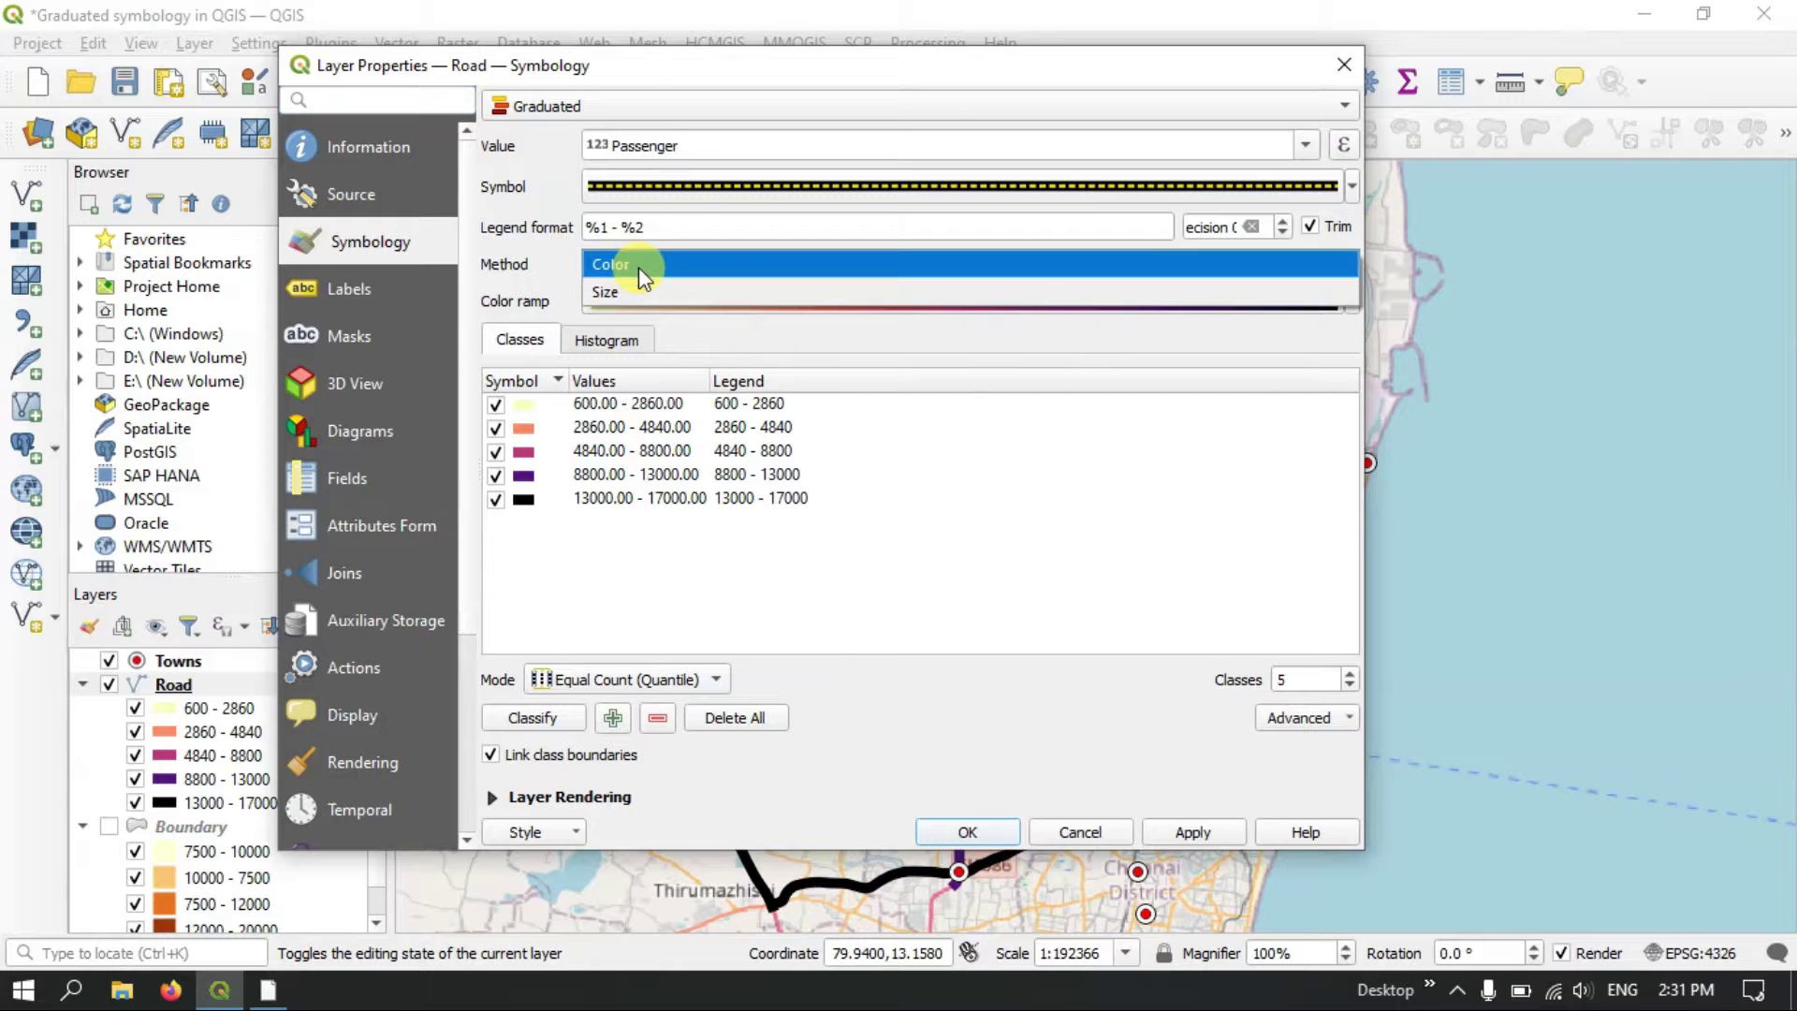
{"action": "left_click", "coordinate": [636, 292]}
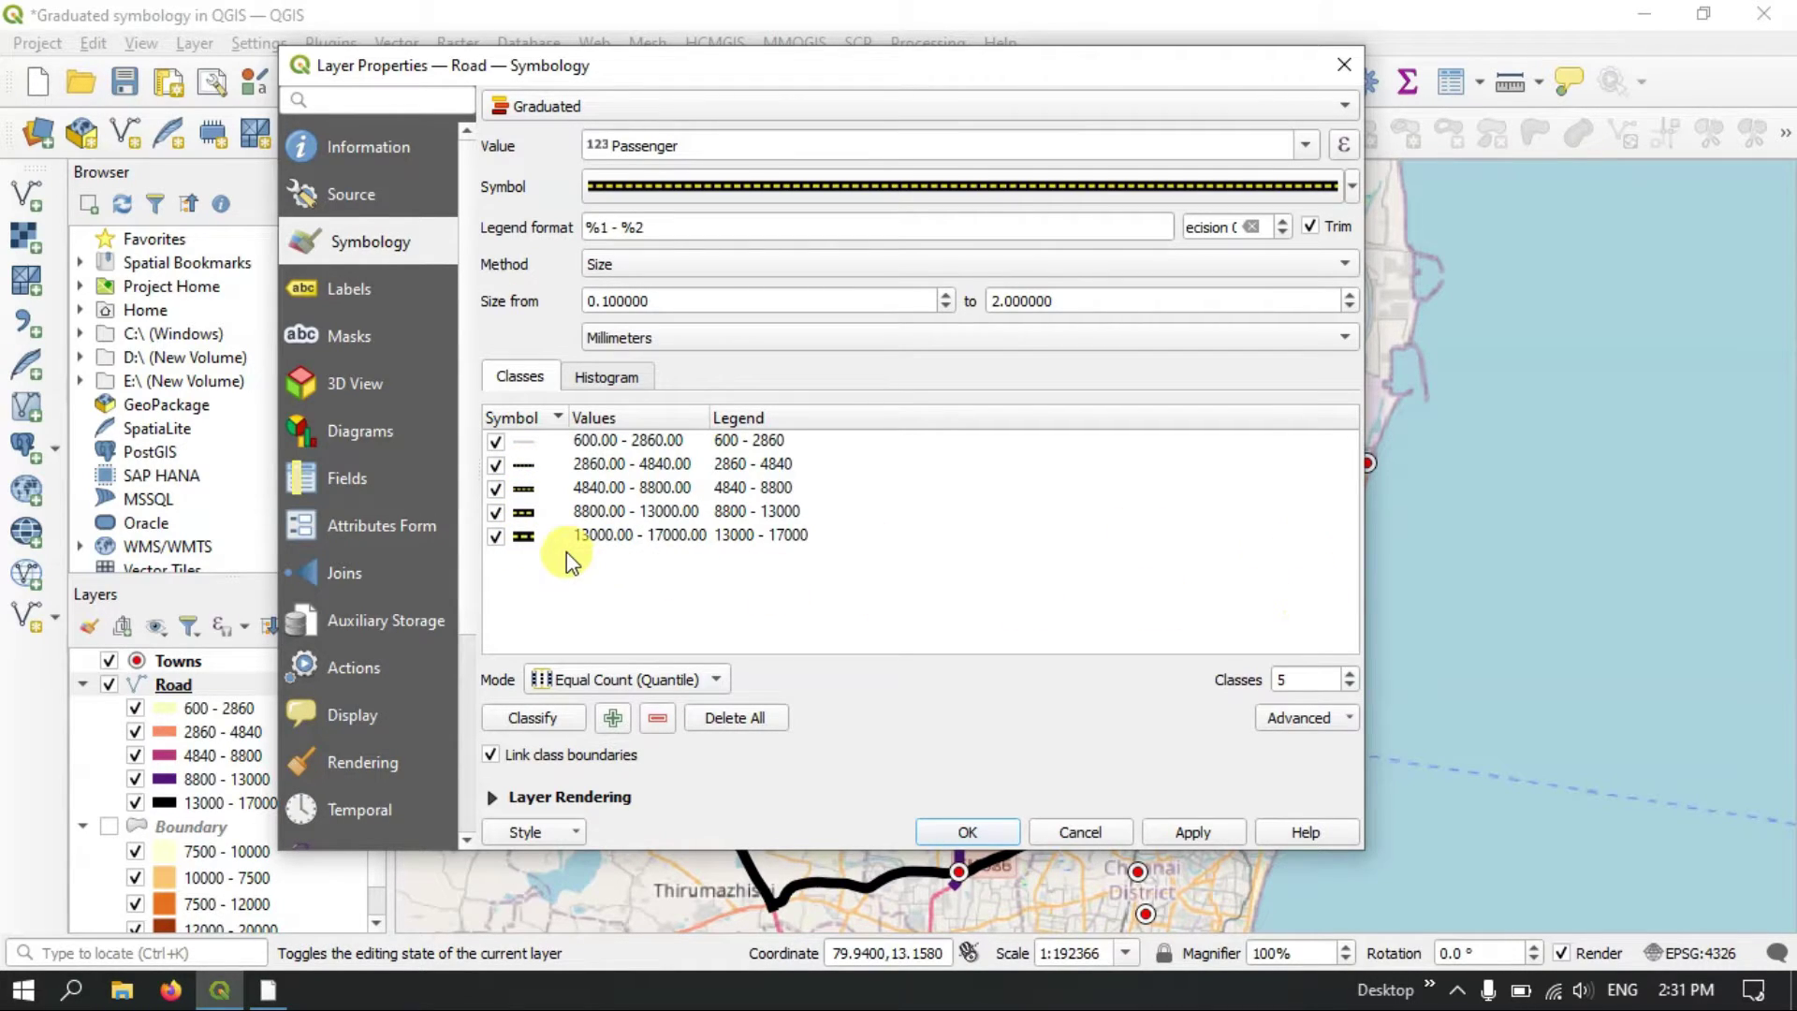
- Check the line symbol of each passenger class and apply the size-based symbology to the Road layer
{"action": "left_click", "coordinate": [532, 538]}
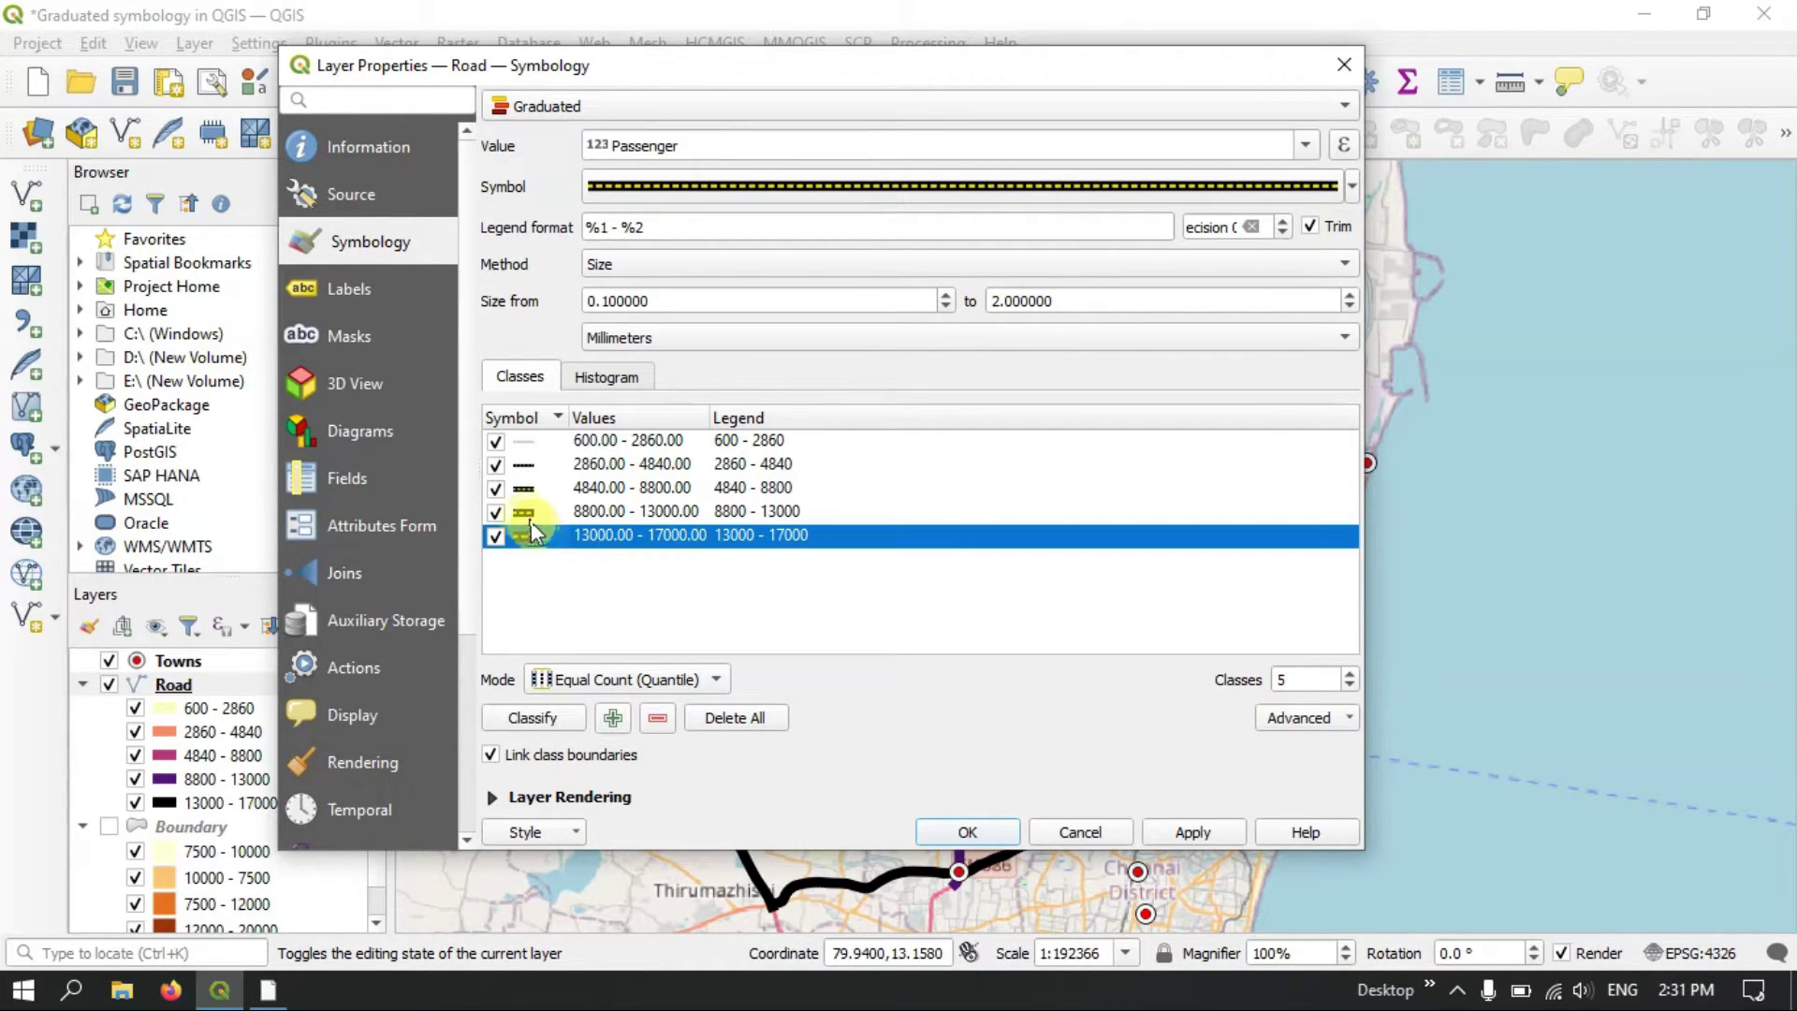
{"action": "left_click", "coordinate": [525, 515]}
{"action": "left_click", "coordinate": [521, 486]}
{"action": "left_click", "coordinate": [521, 463]}
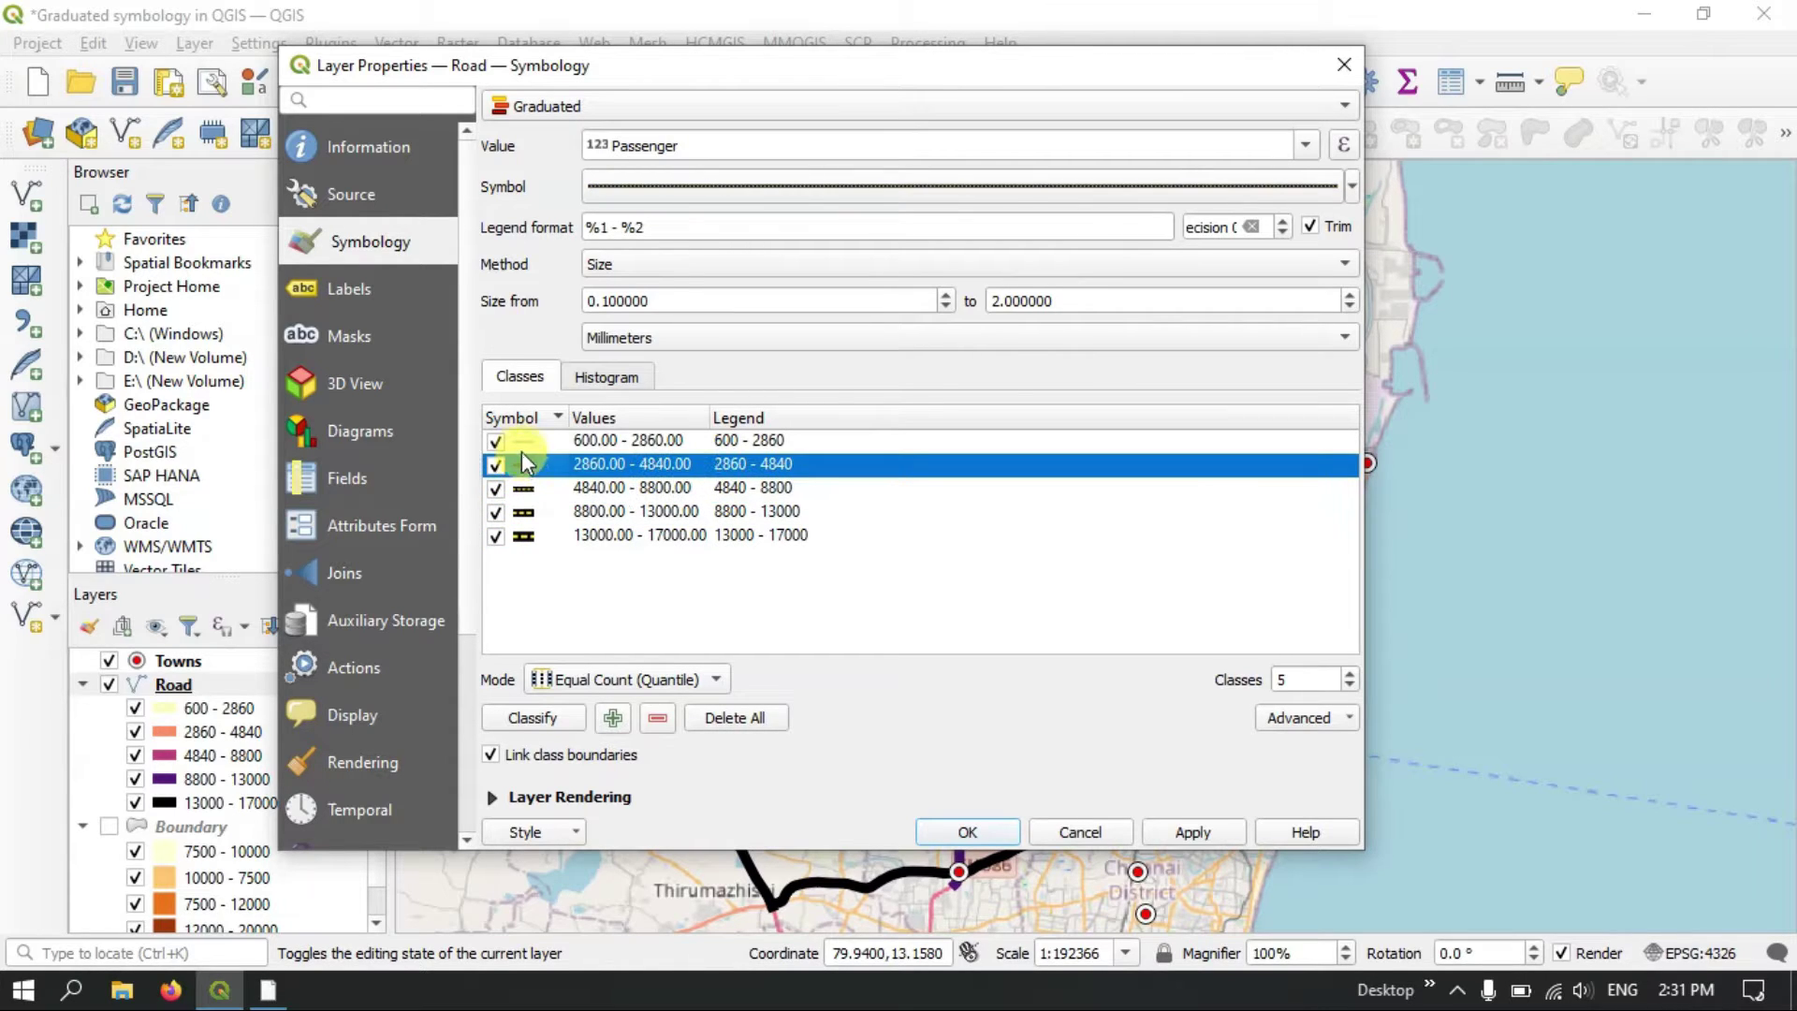
{"action": "left_click", "coordinate": [521, 445]}
{"action": "left_click", "coordinate": [1194, 829]}
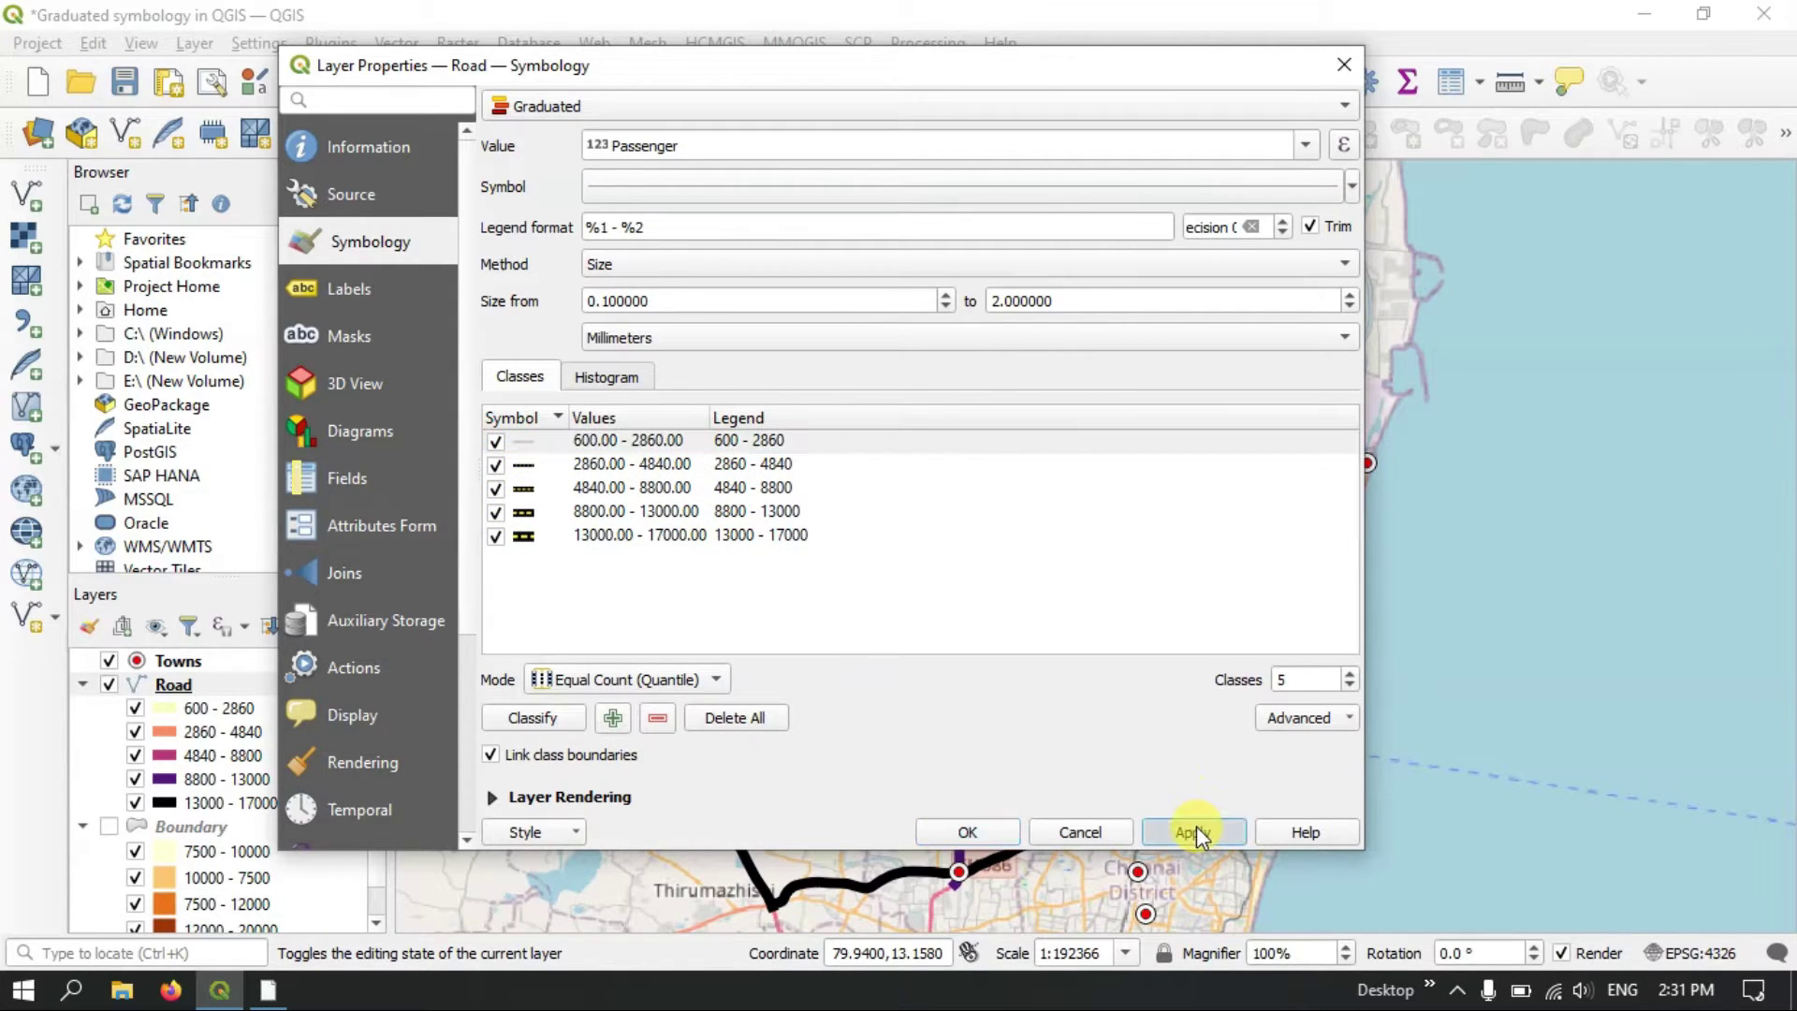
{"action": "left_click", "coordinate": [988, 830]}
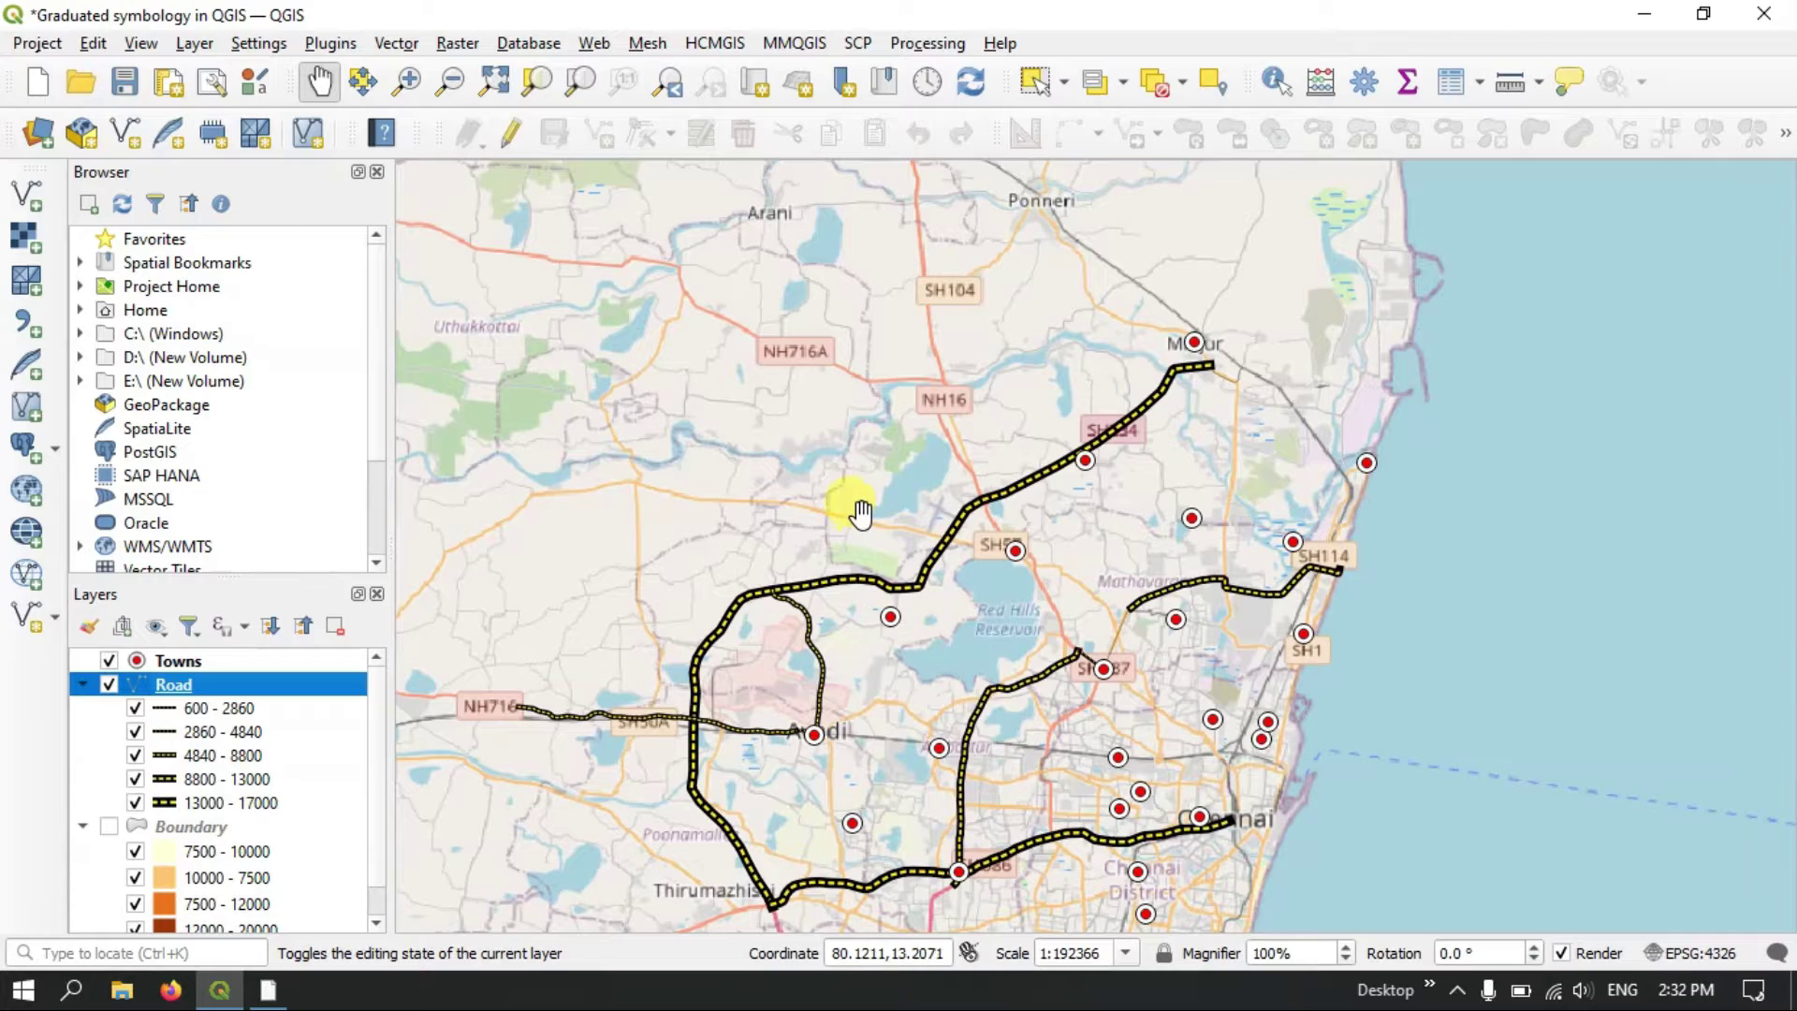
- Hide the OpenStreetMap base layer on the map
{"action": "scroll", "coordinate": [855, 510], "scroll_direction": "down", "scroll_amount": 1}
{"action": "scroll", "coordinate": [981, 578], "scroll_direction": "up", "scroll_amount": 1}
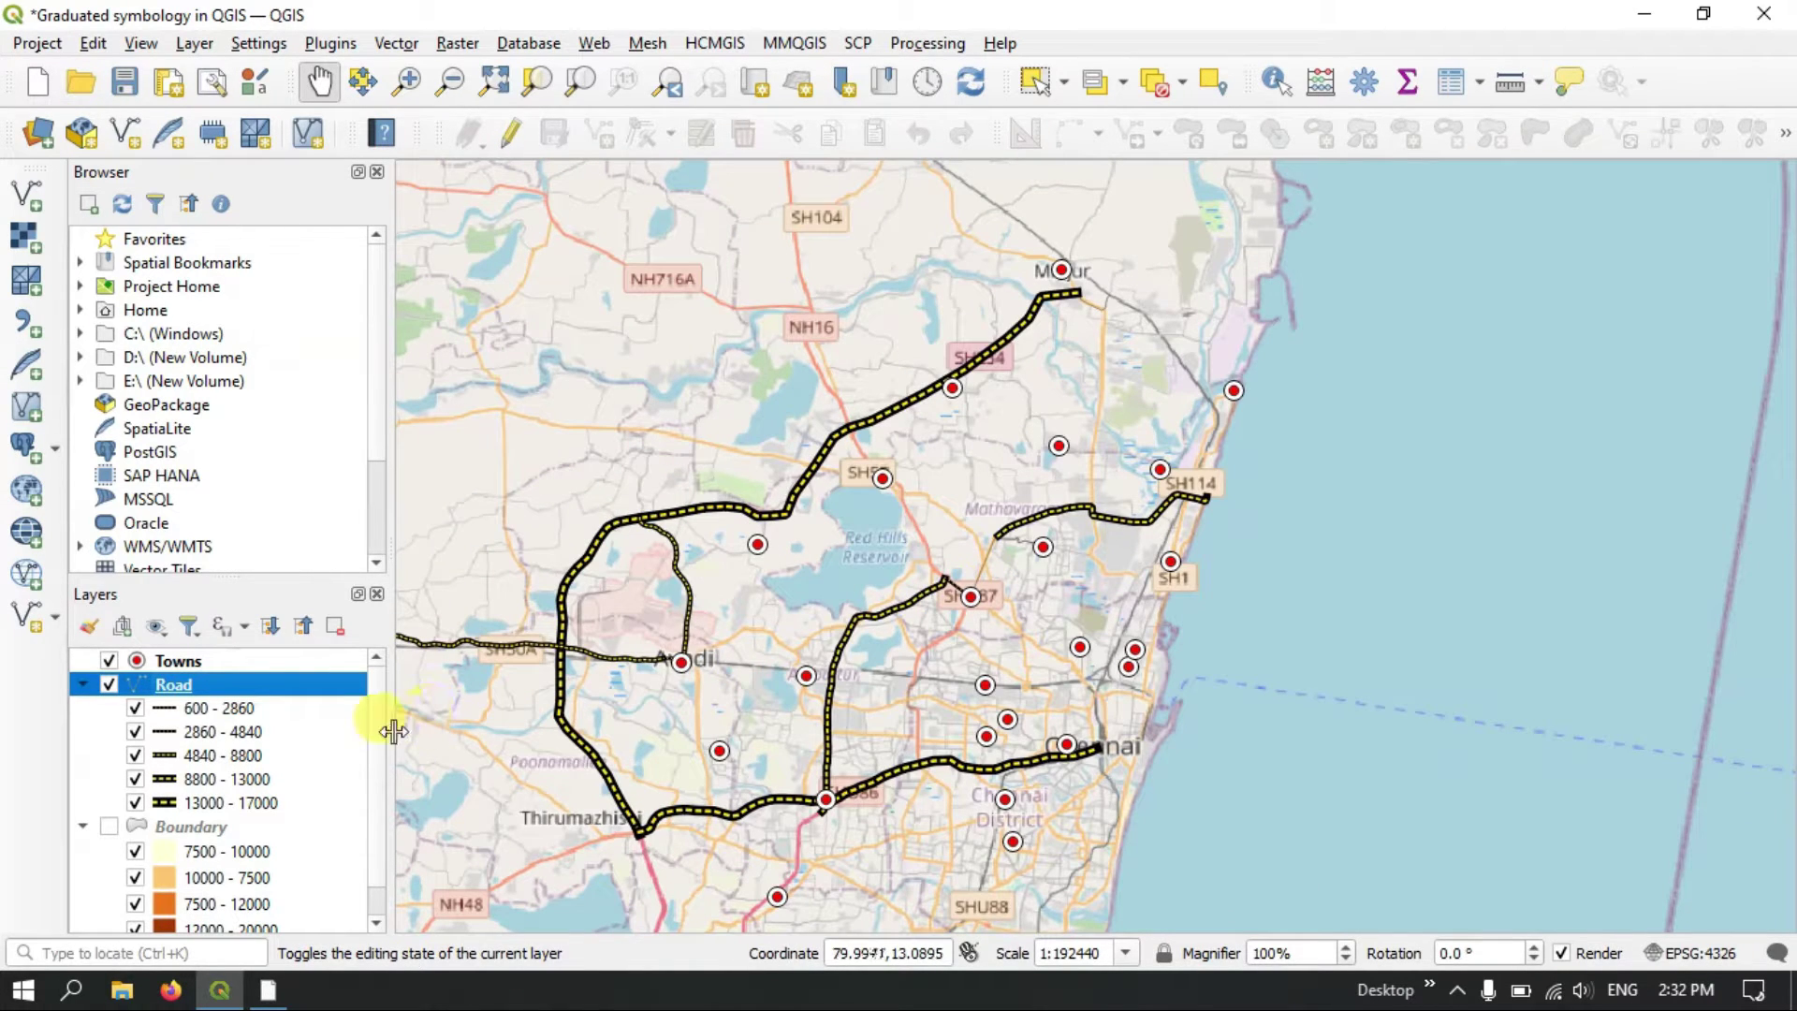
{"action": "scroll", "coordinate": [171, 727], "scroll_direction": "down", "scroll_amount": 1}
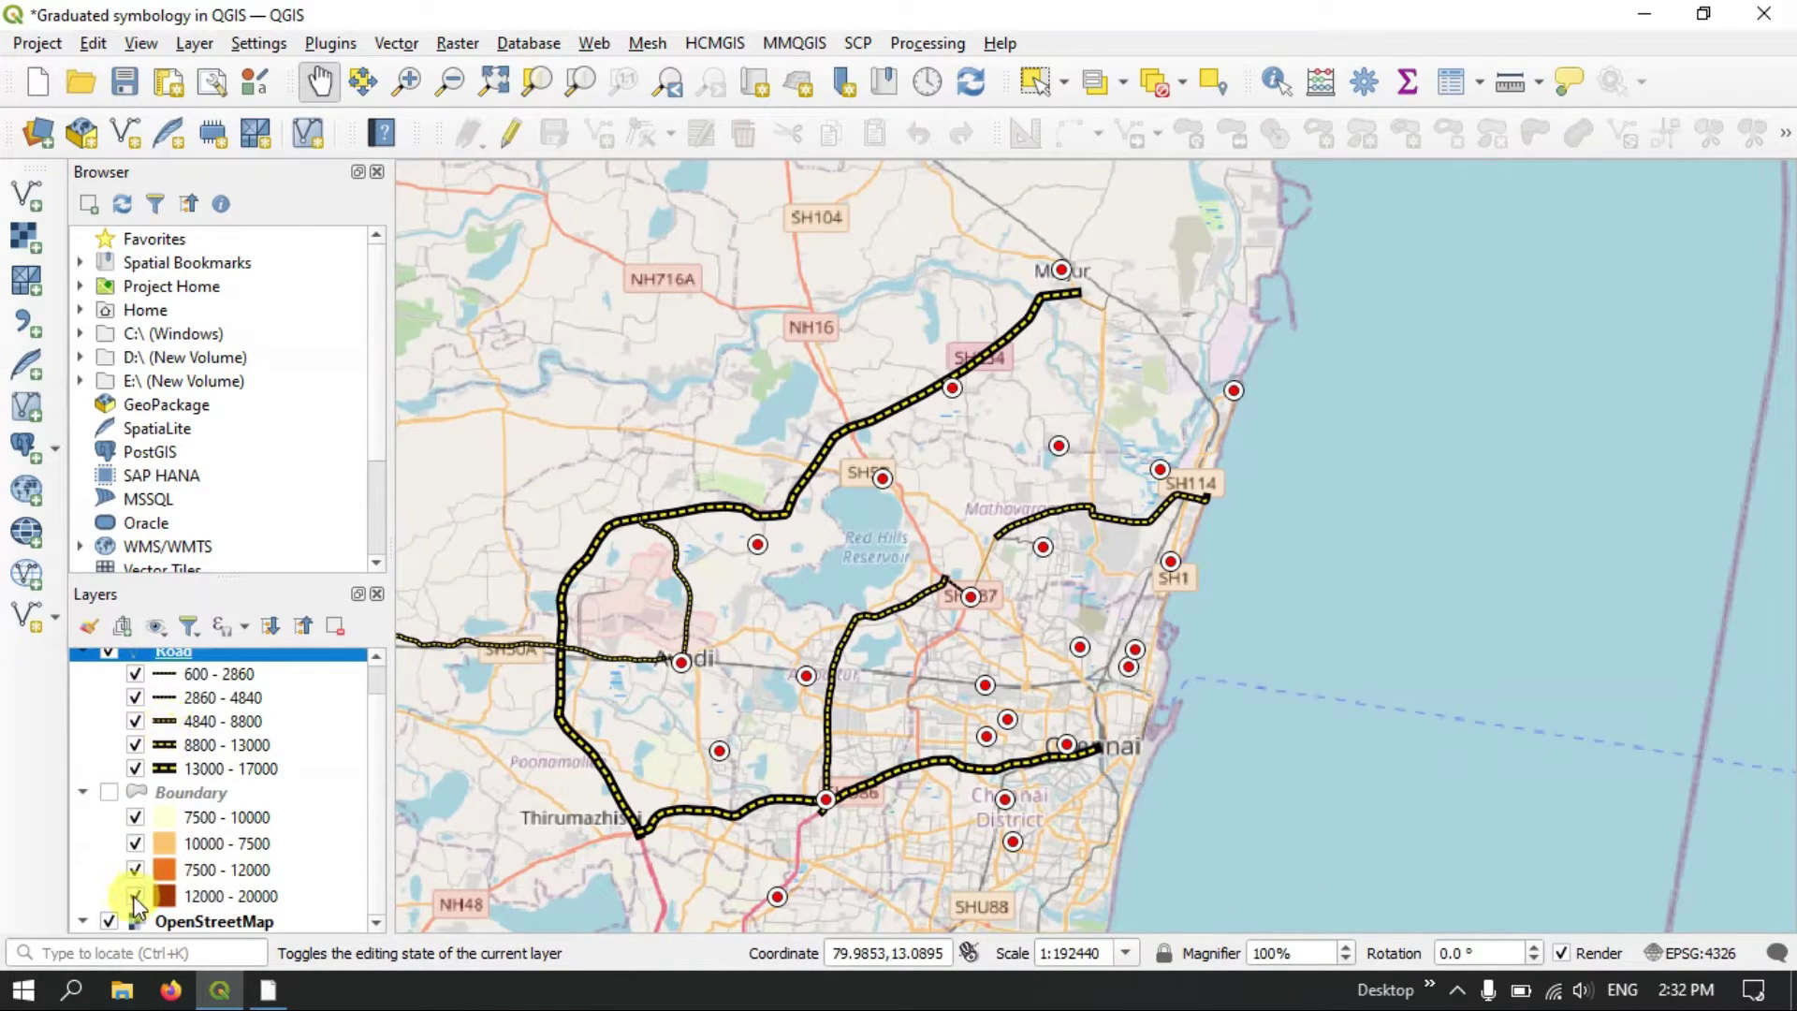
{"action": "left_click", "coordinate": [109, 921]}
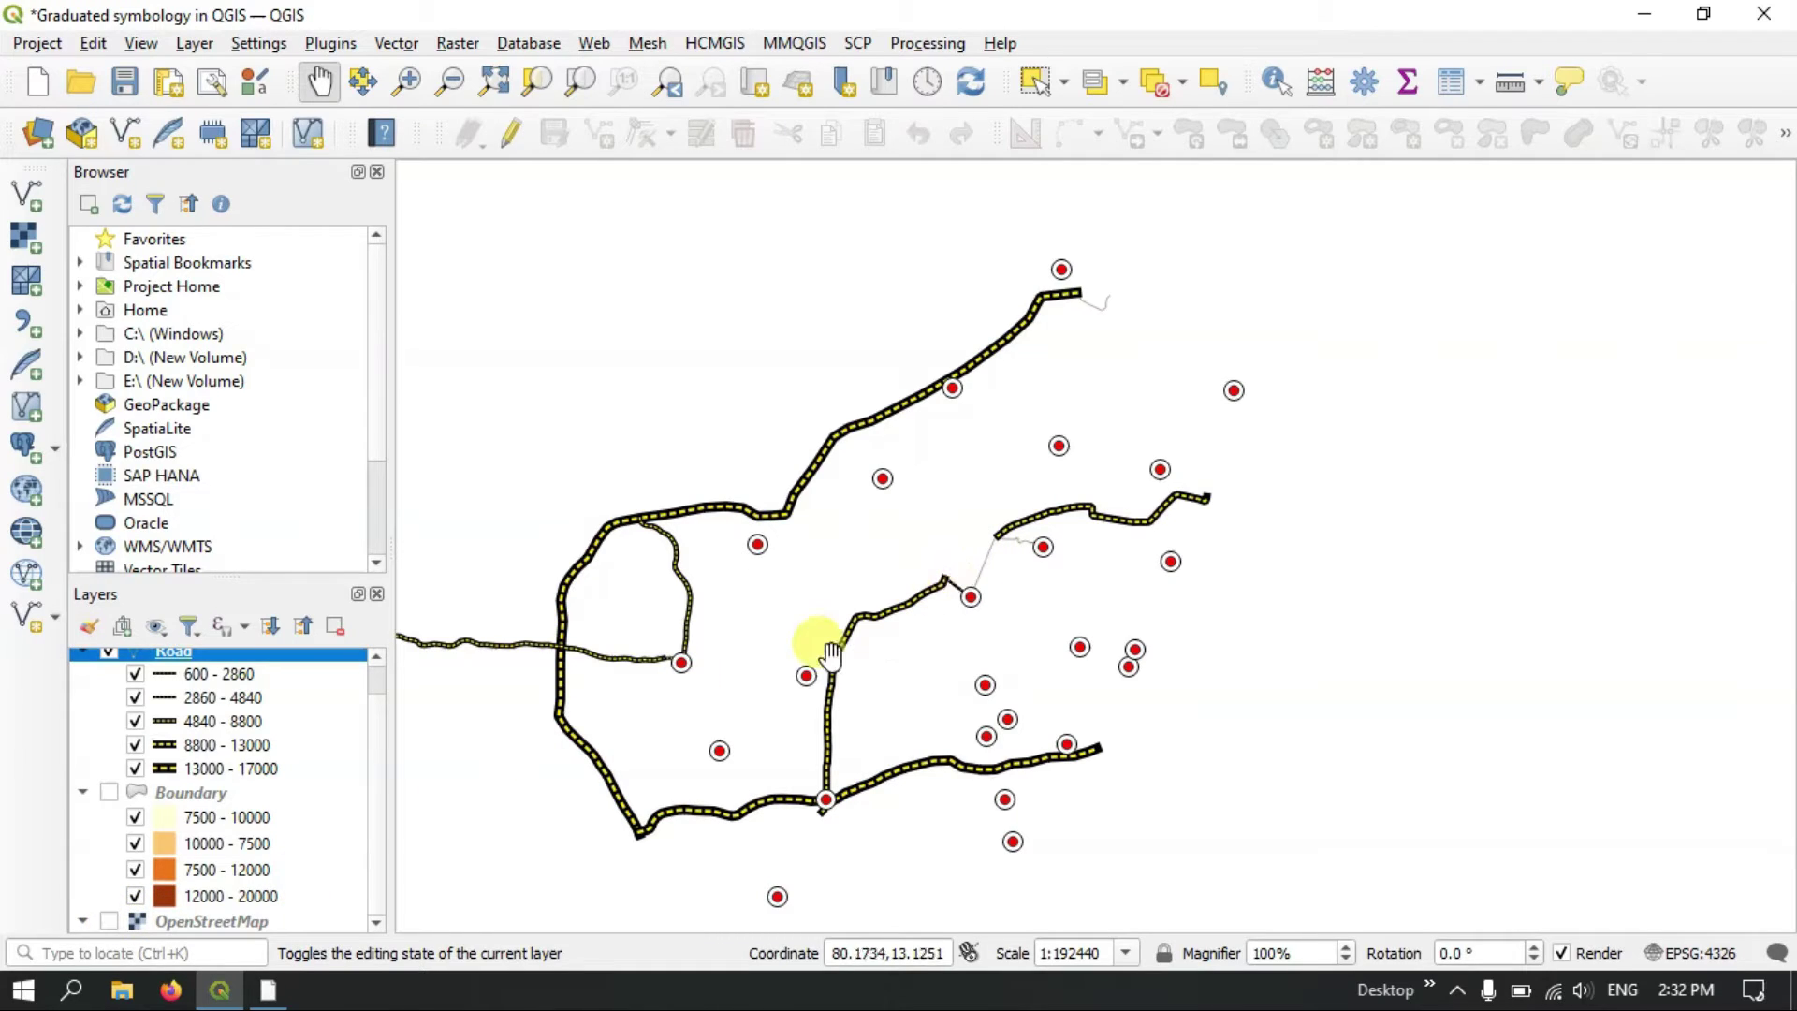
- Examine the road line widths on the map against the passenger classes in the Road legend
{"action": "left_click_drag", "start_coordinate": [684, 659], "coordinate": [773, 635]}
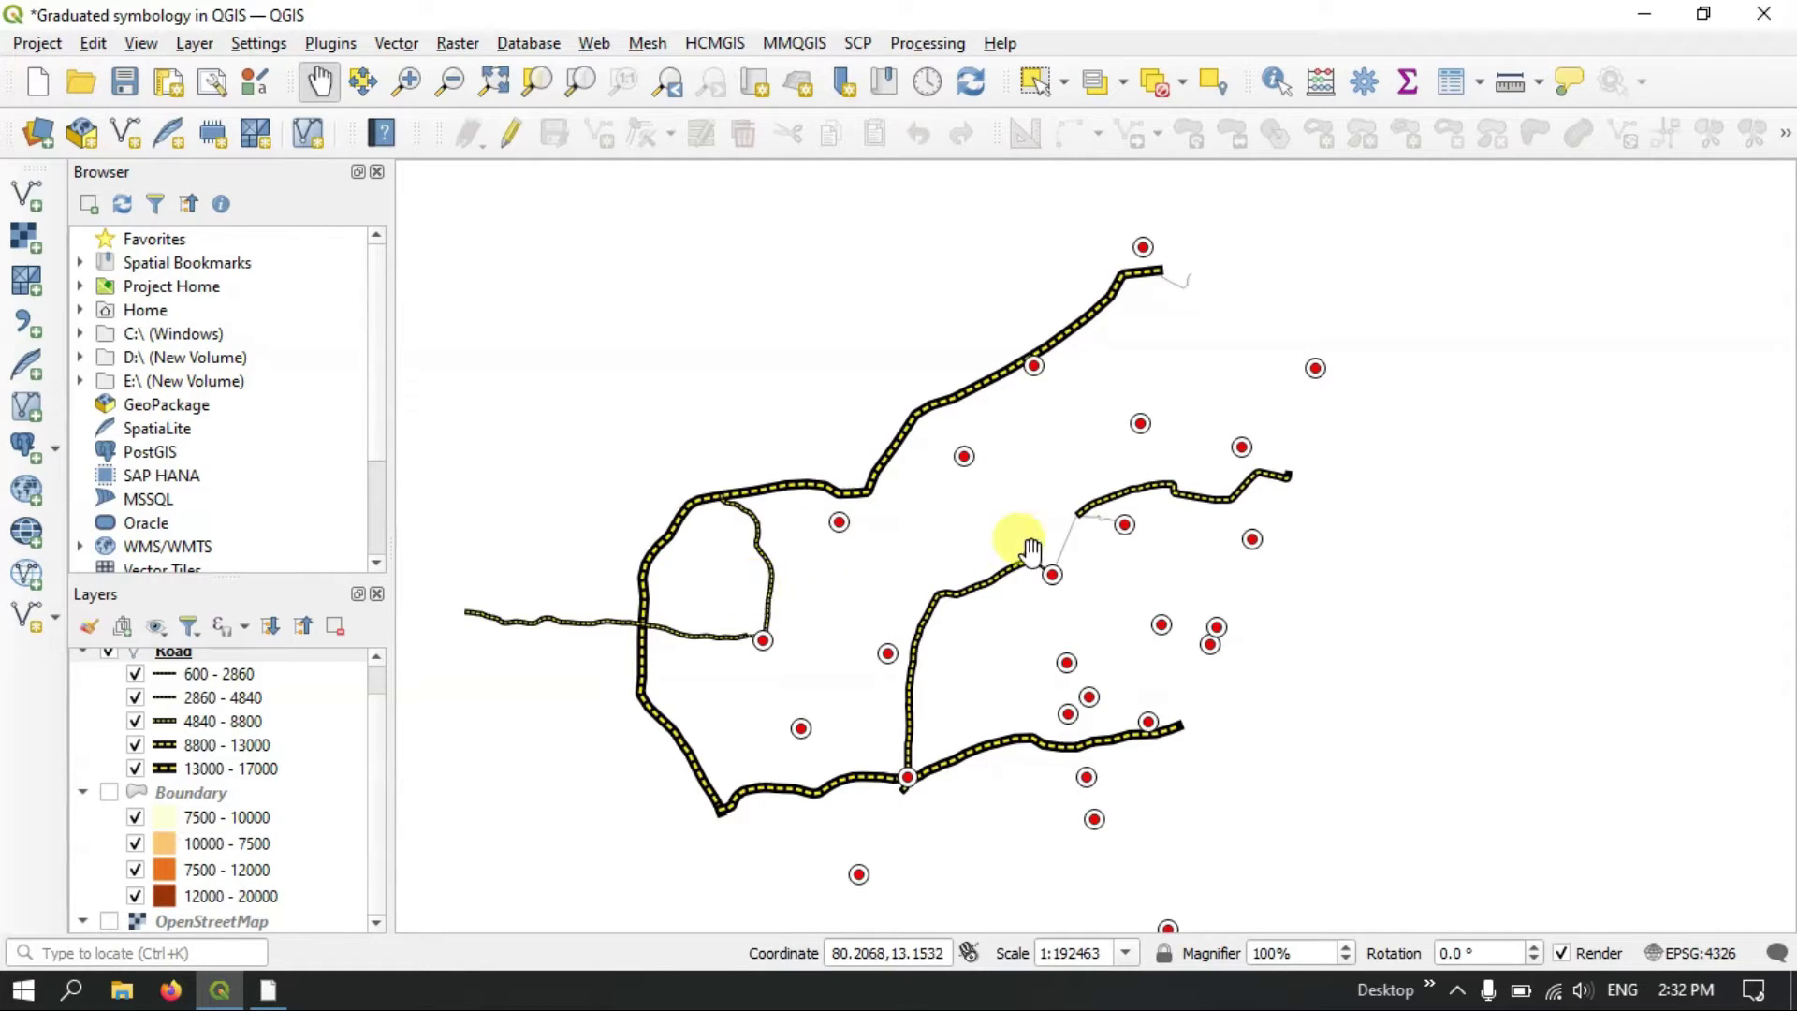
{"action": "scroll", "coordinate": [1187, 500], "scroll_direction": "up", "scroll_amount": 1}
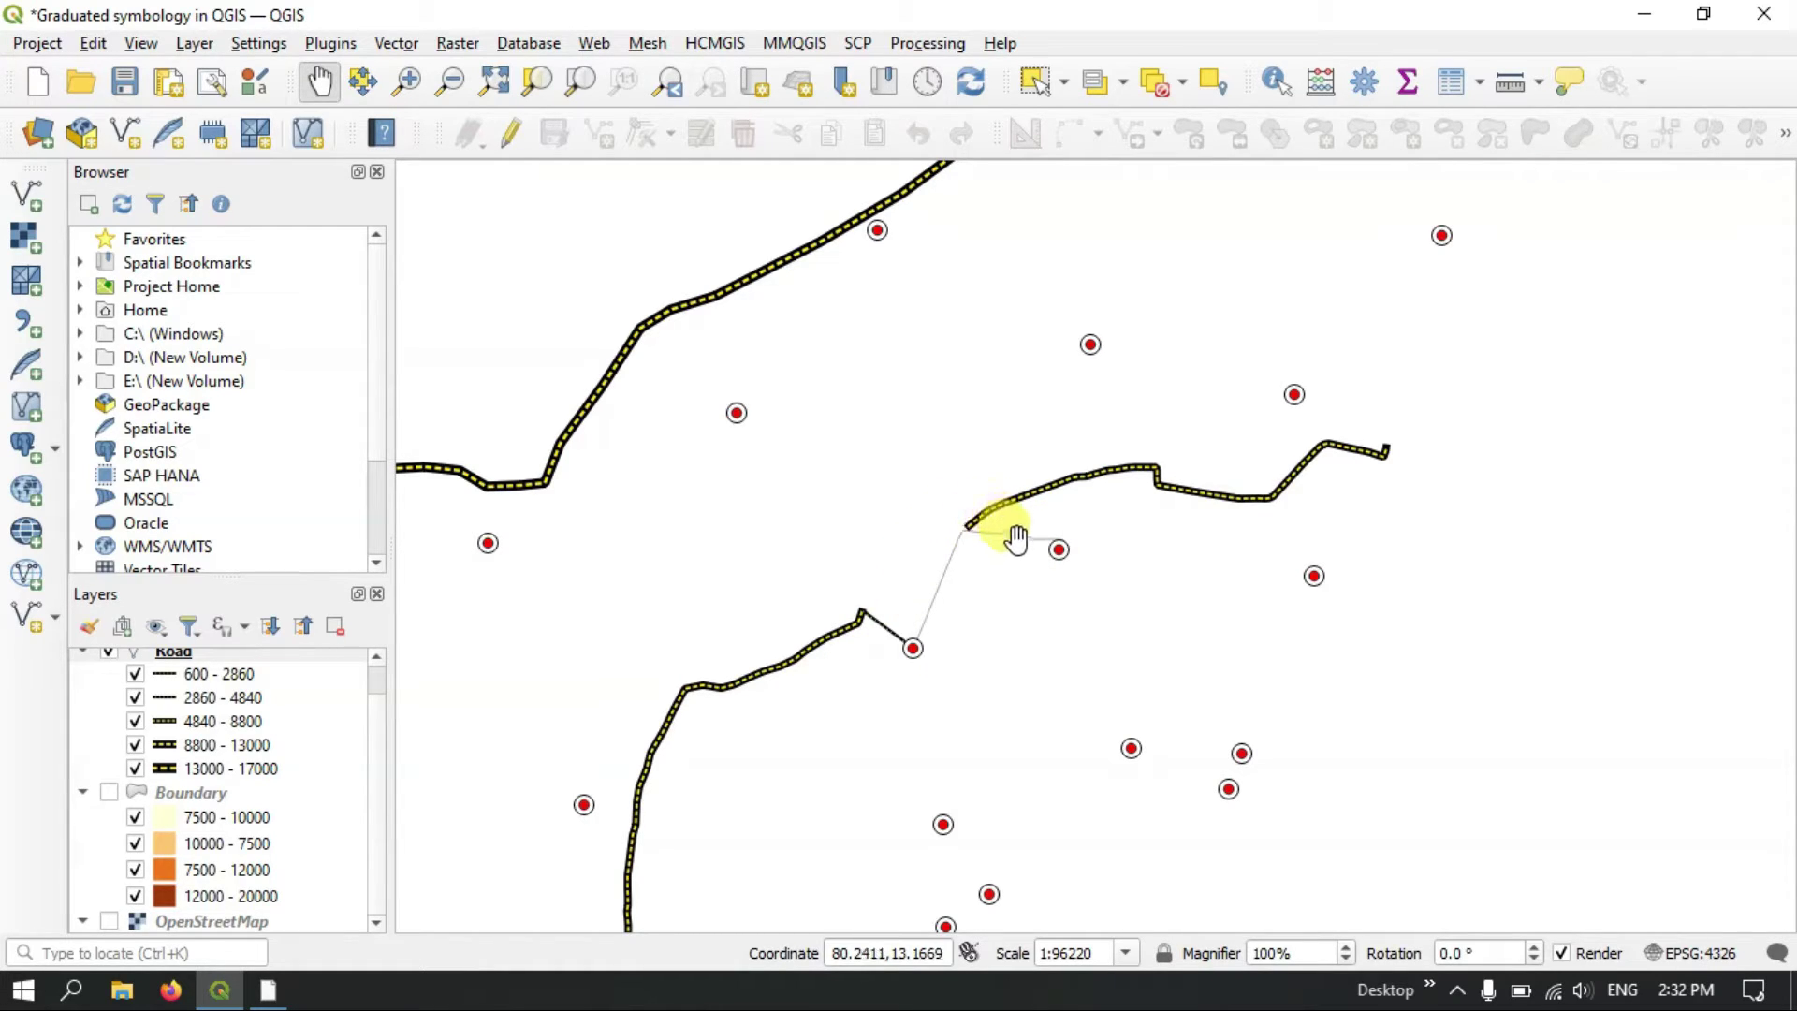
{"action": "scroll", "coordinate": [1057, 606], "scroll_direction": "down", "scroll_amount": 1}
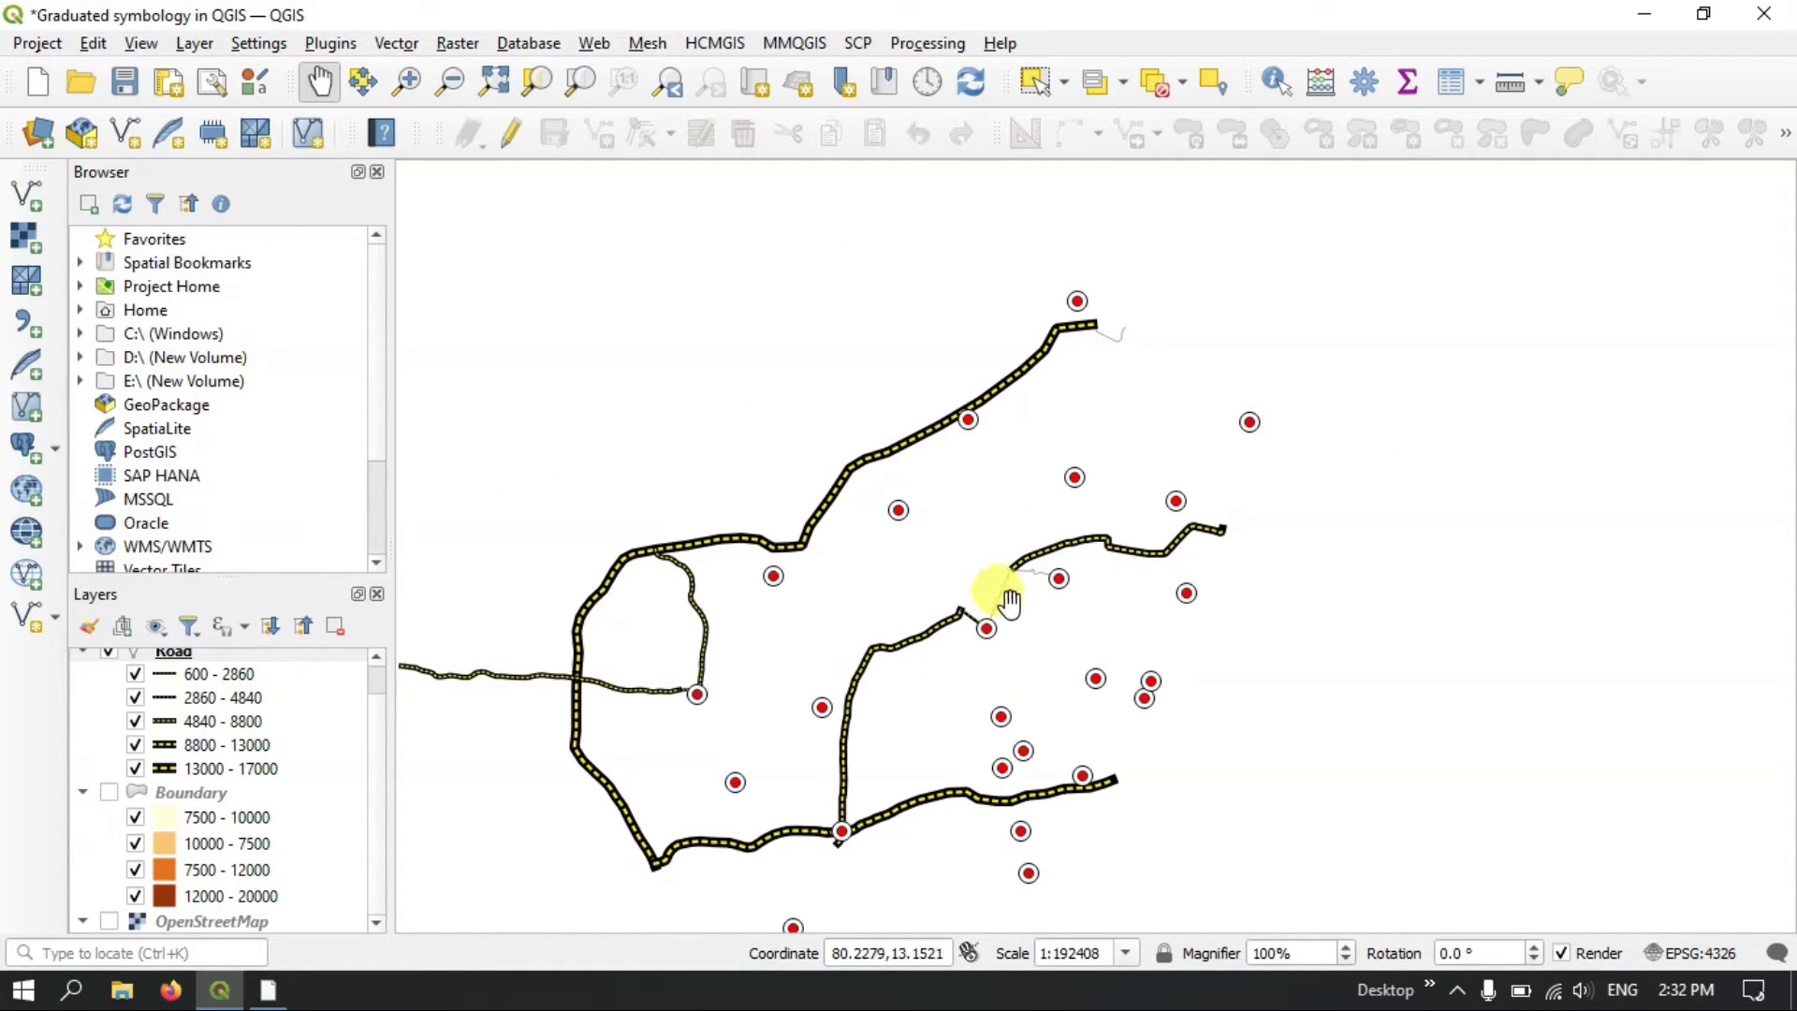
{"action": "left_click", "coordinate": [172, 675]}
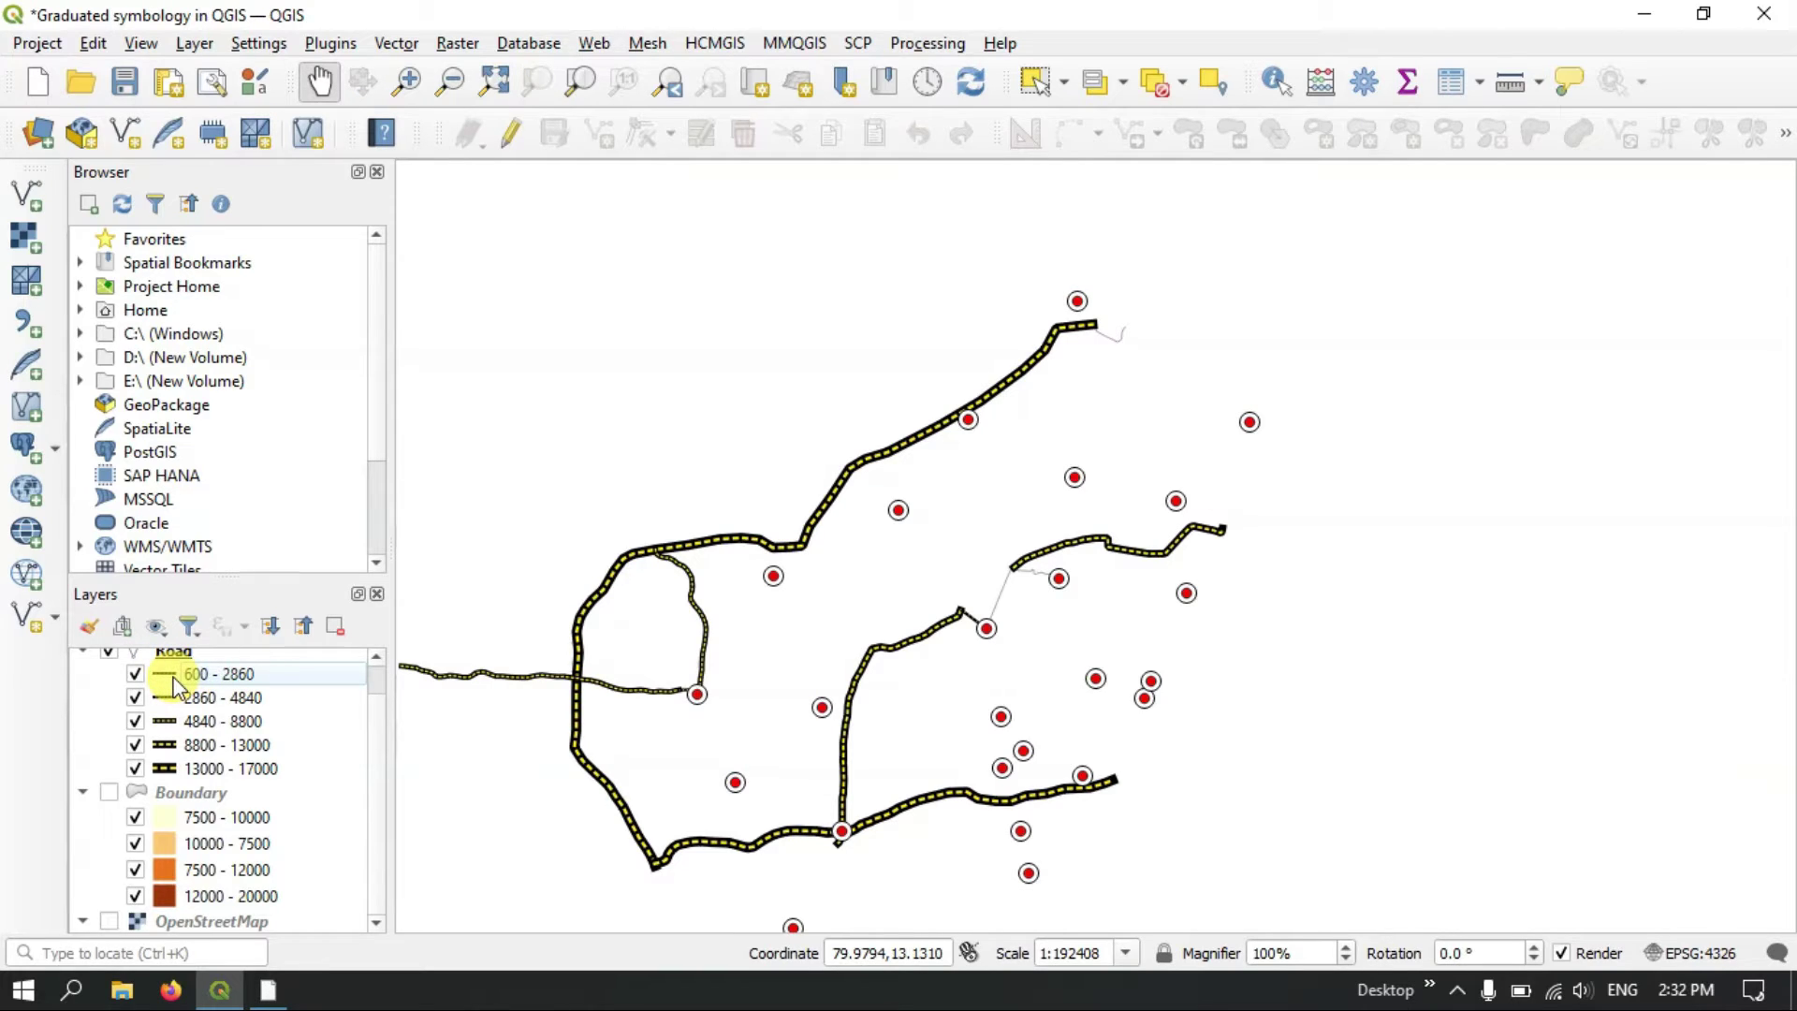
{"action": "scroll", "coordinate": [1207, 552], "scroll_direction": "down", "scroll_amount": 1}
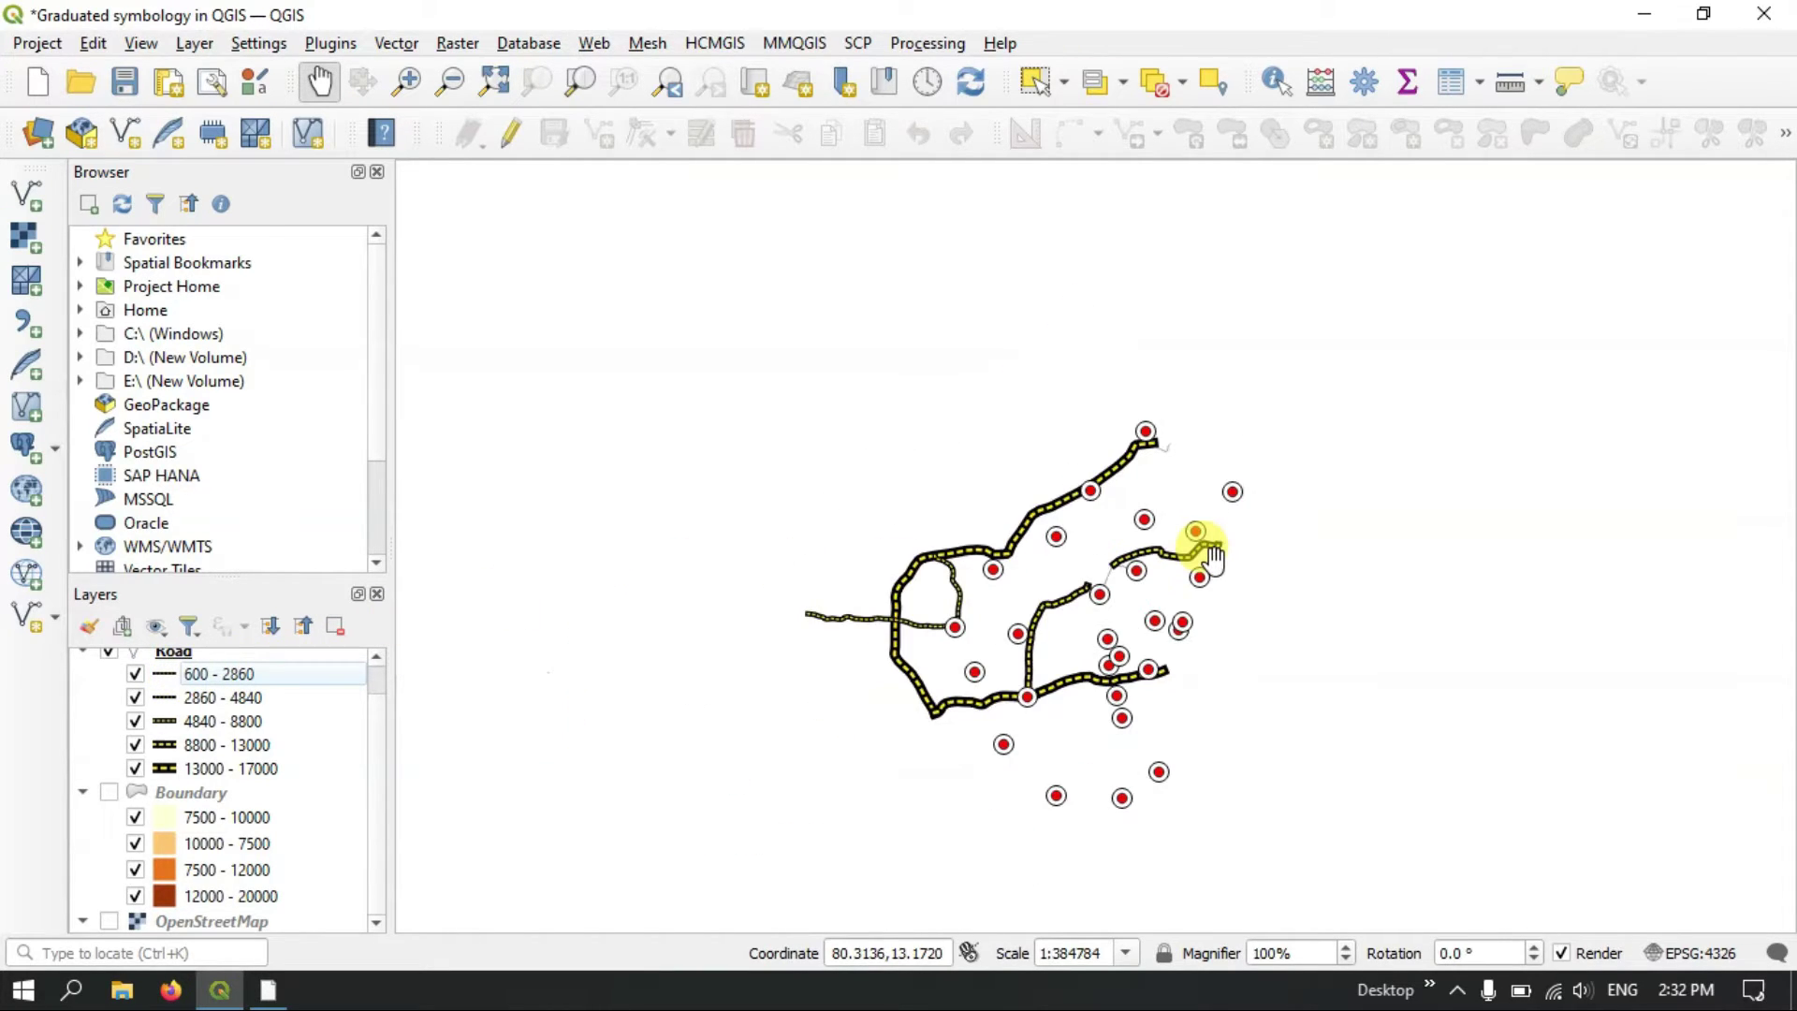
{"action": "scroll", "coordinate": [1213, 558], "scroll_direction": "up", "scroll_amount": 1}
{"action": "scroll", "coordinate": [1213, 558], "scroll_direction": "down", "scroll_amount": 1}
{"action": "scroll", "coordinate": [929, 633], "scroll_direction": "up", "scroll_amount": 1}
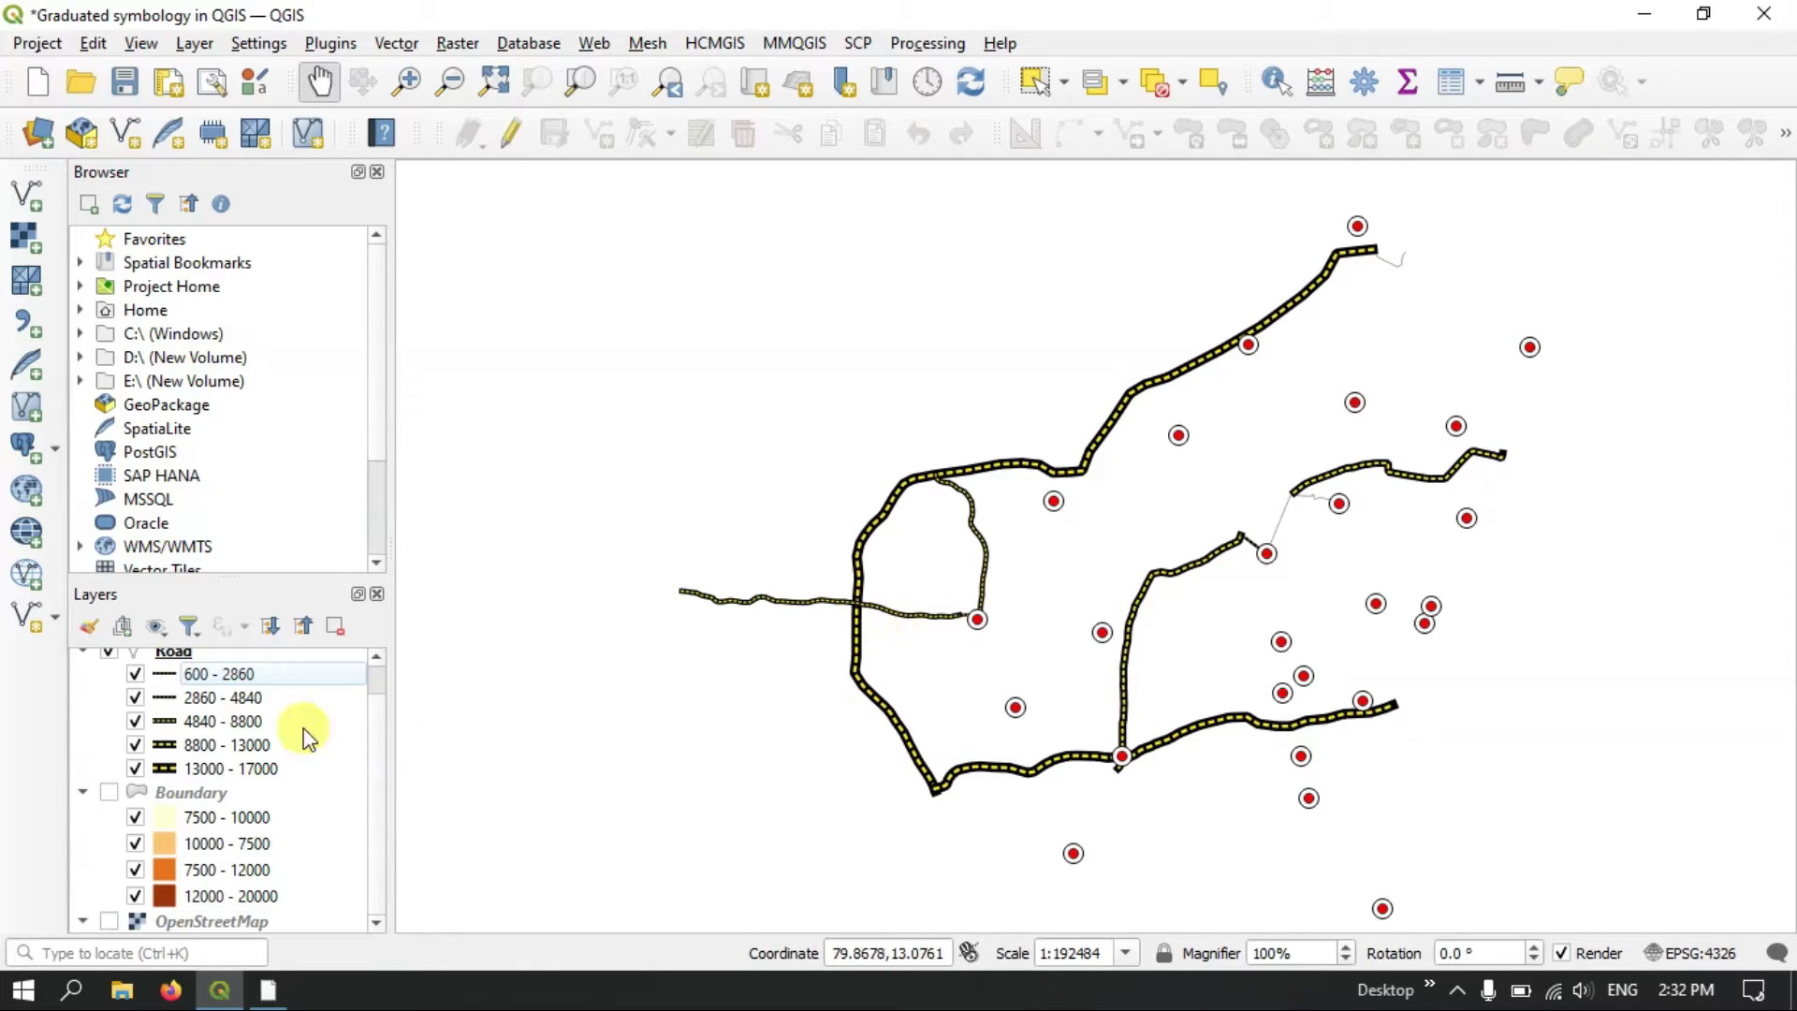
- Hide the Road layer on the map
{"action": "scroll", "coordinate": [131, 692], "scroll_direction": "up", "scroll_amount": 1}
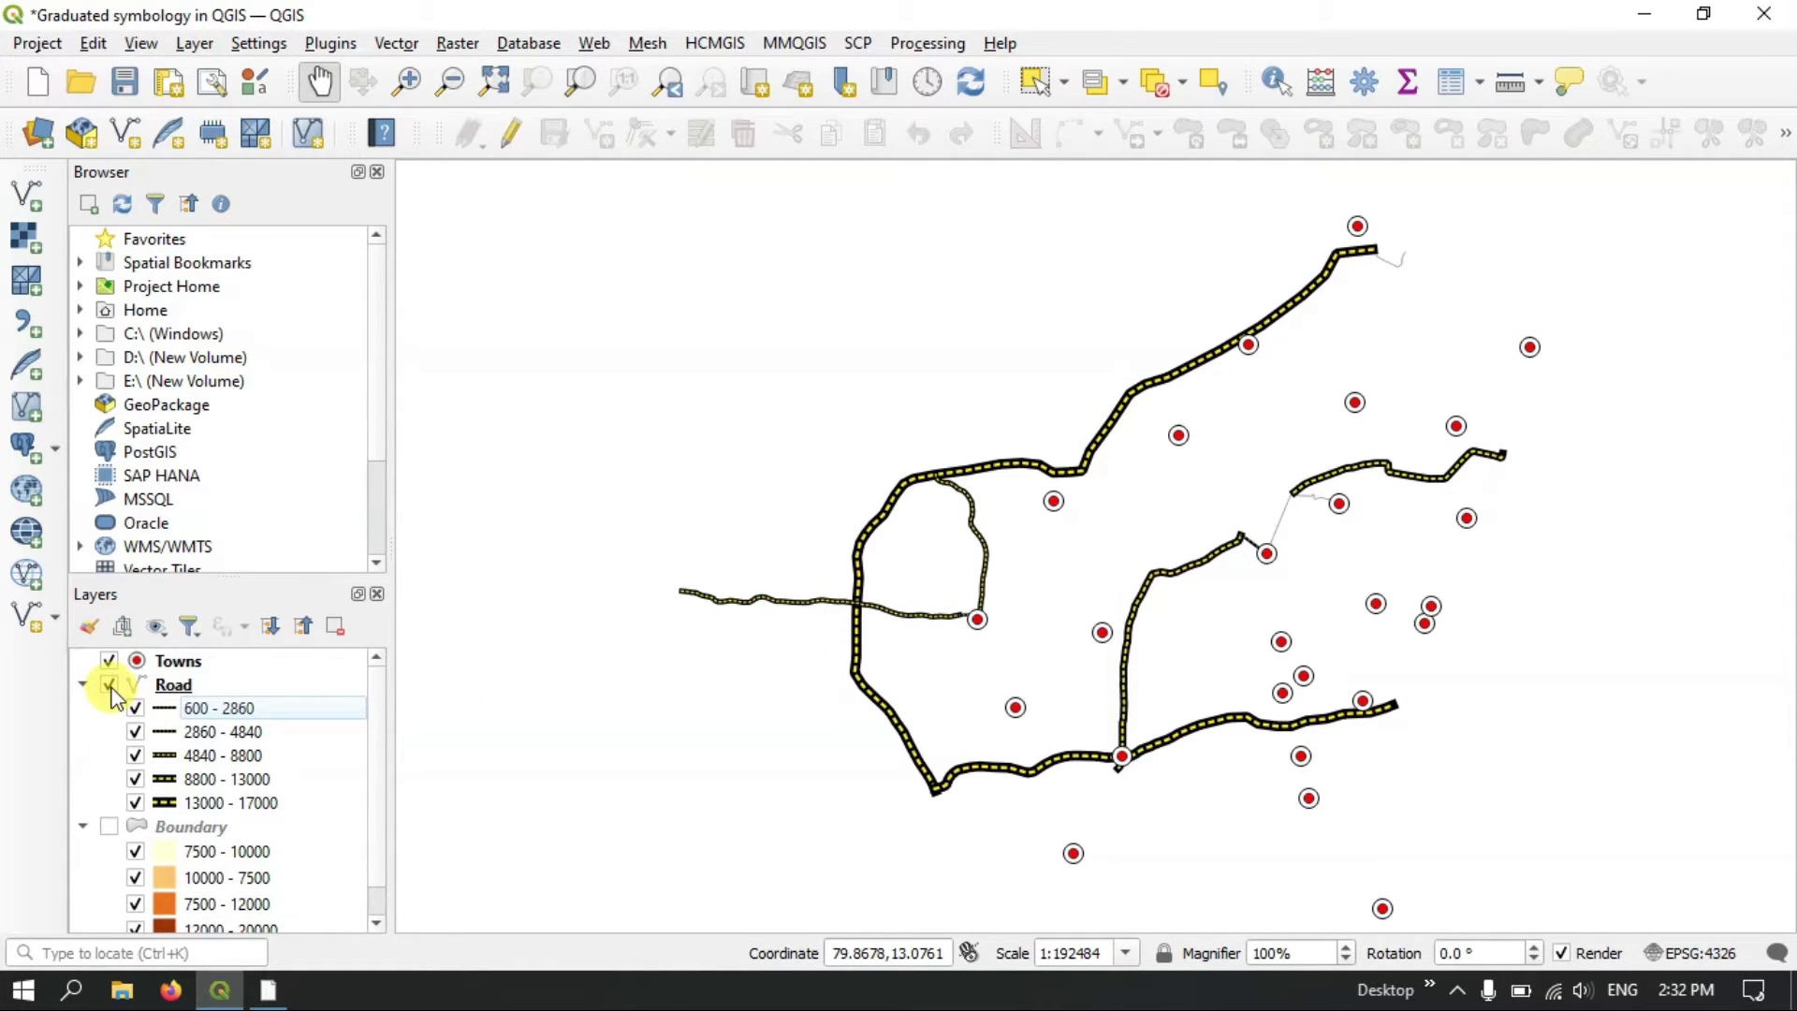
{"action": "left_click", "coordinate": [111, 687]}
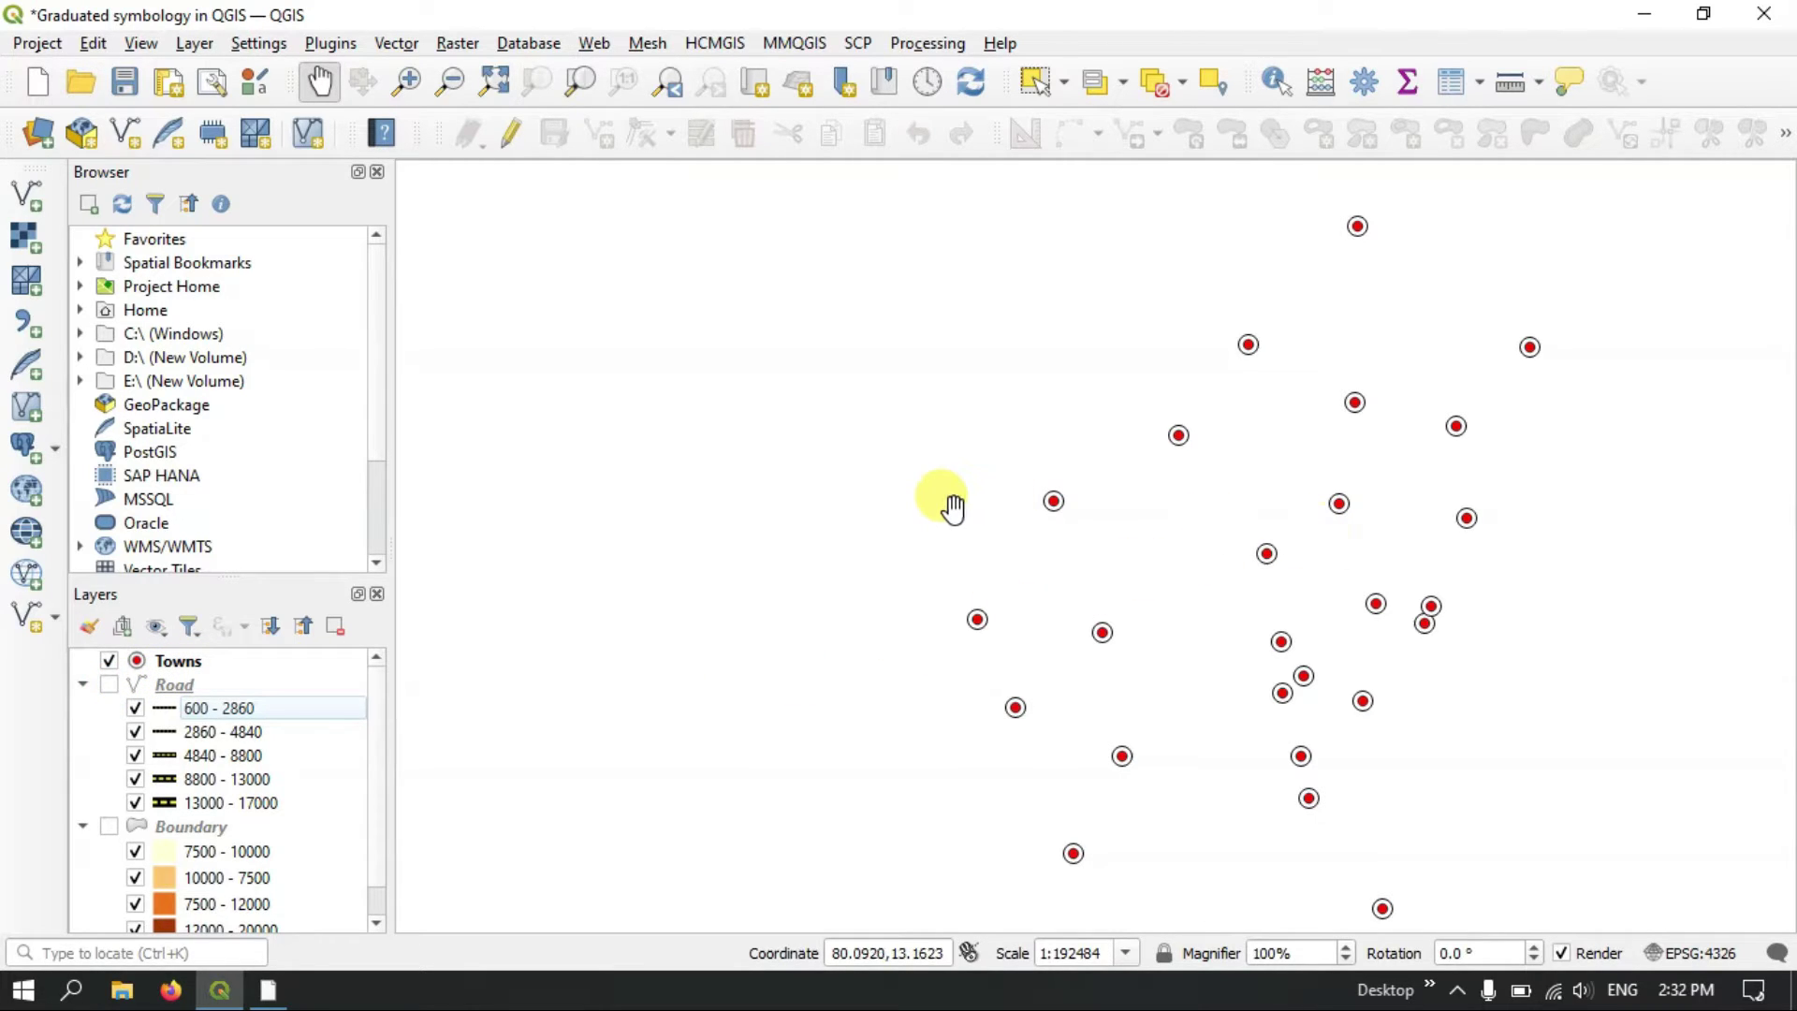
{"action": "scroll", "coordinate": [1077, 556], "scroll_direction": "down", "scroll_amount": 1}
{"action": "left_click_drag", "start_coordinate": [1167, 570], "coordinate": [1061, 550]}
{"action": "right_click", "coordinate": [171, 663]}
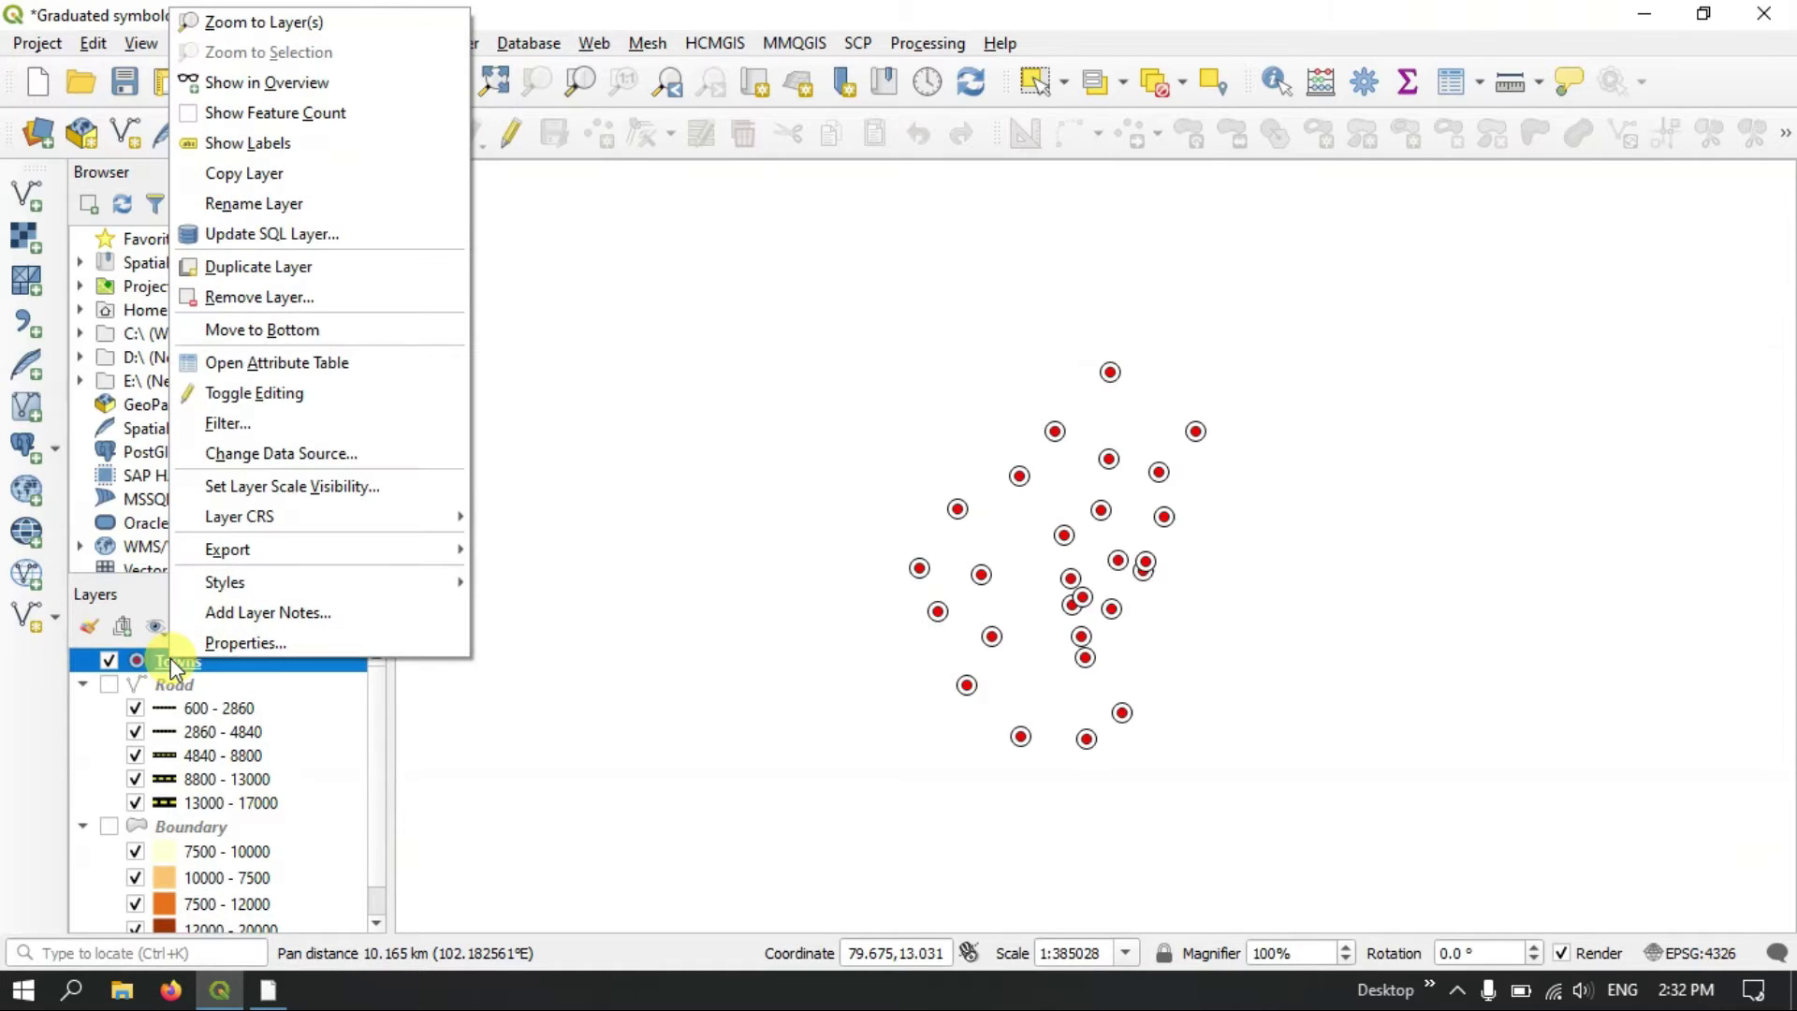
{"action": "left_click", "coordinate": [249, 646]}
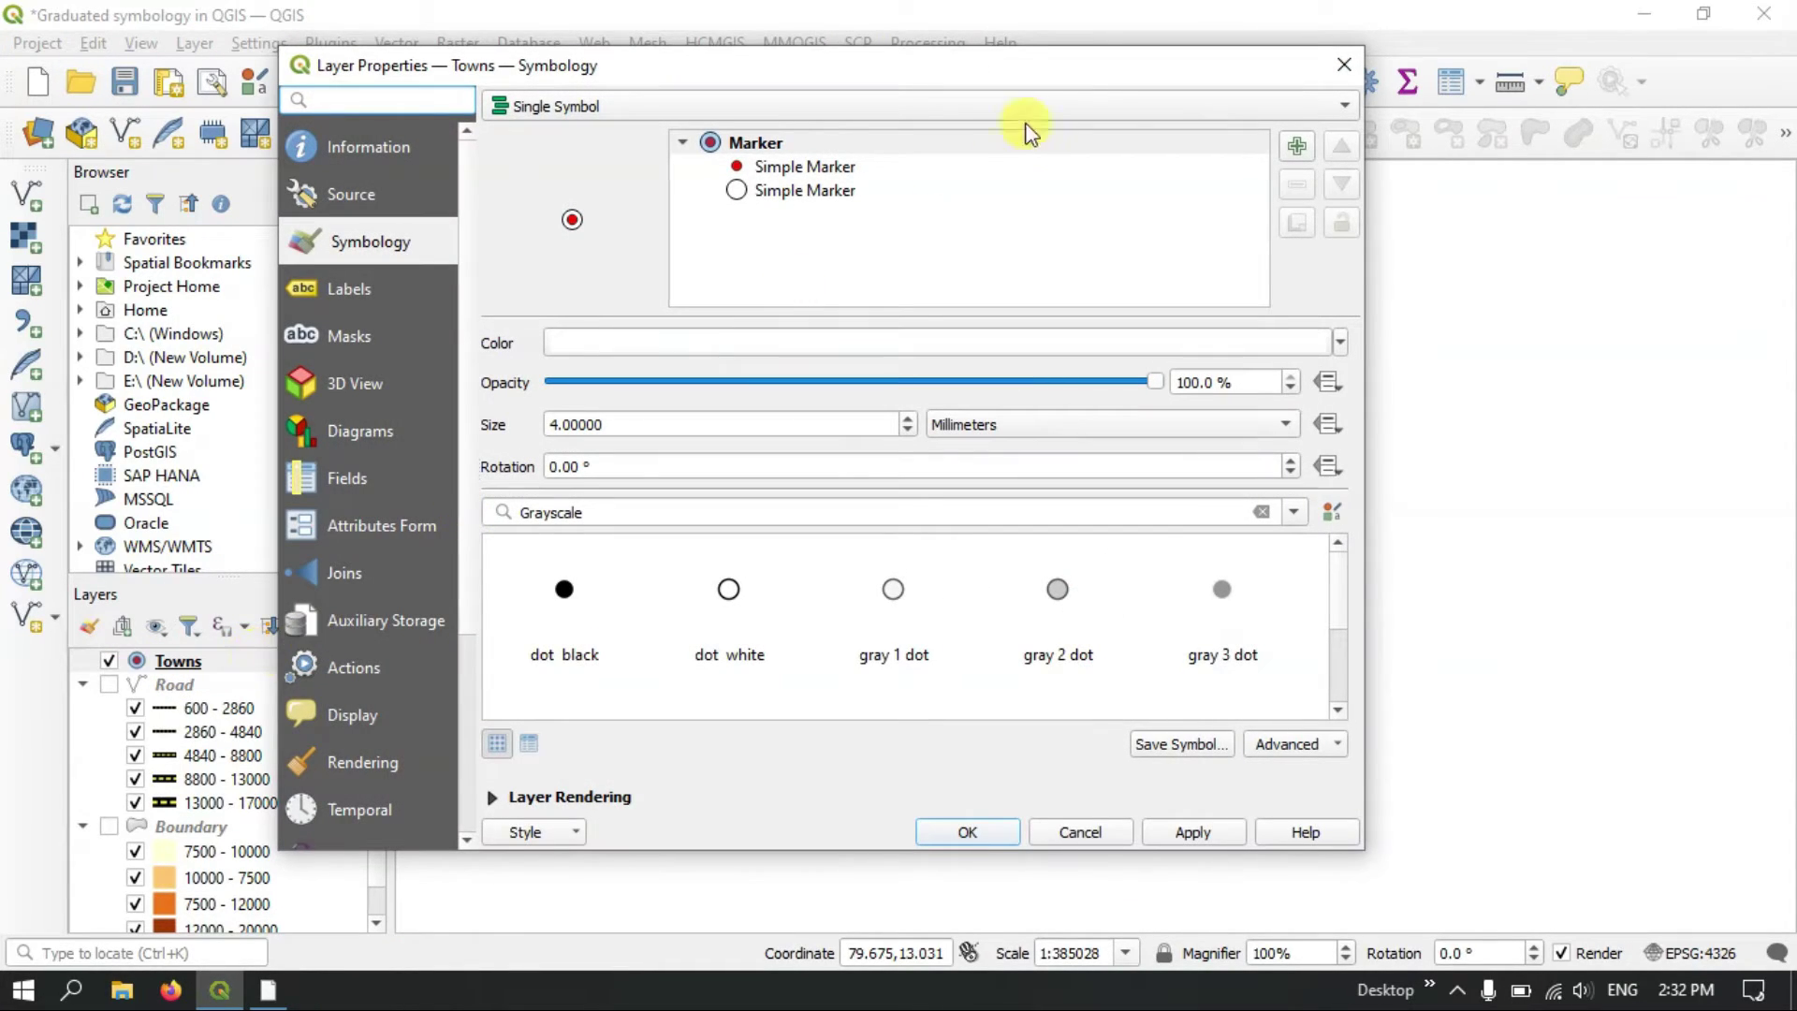
{"action": "left_click", "coordinate": [1344, 65]}
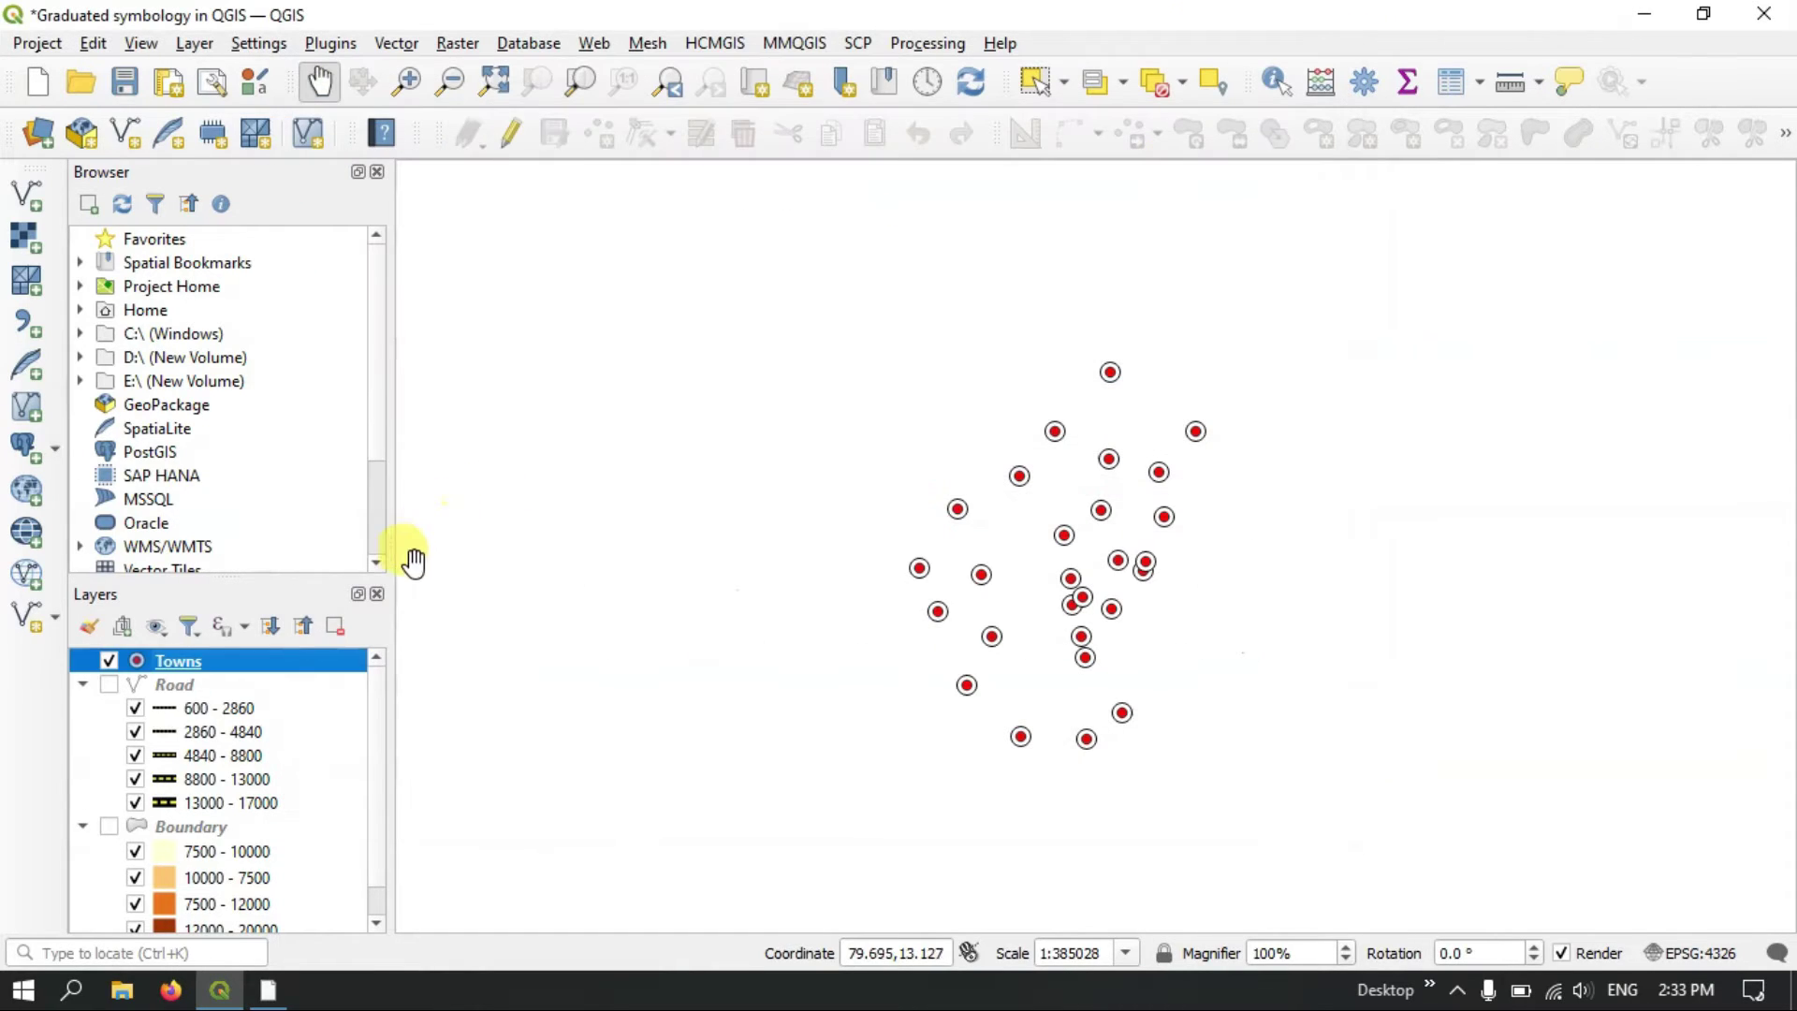
- Examine the Location and Population values in the Towns layer's attribute table
{"action": "right_click", "coordinate": [275, 656]}
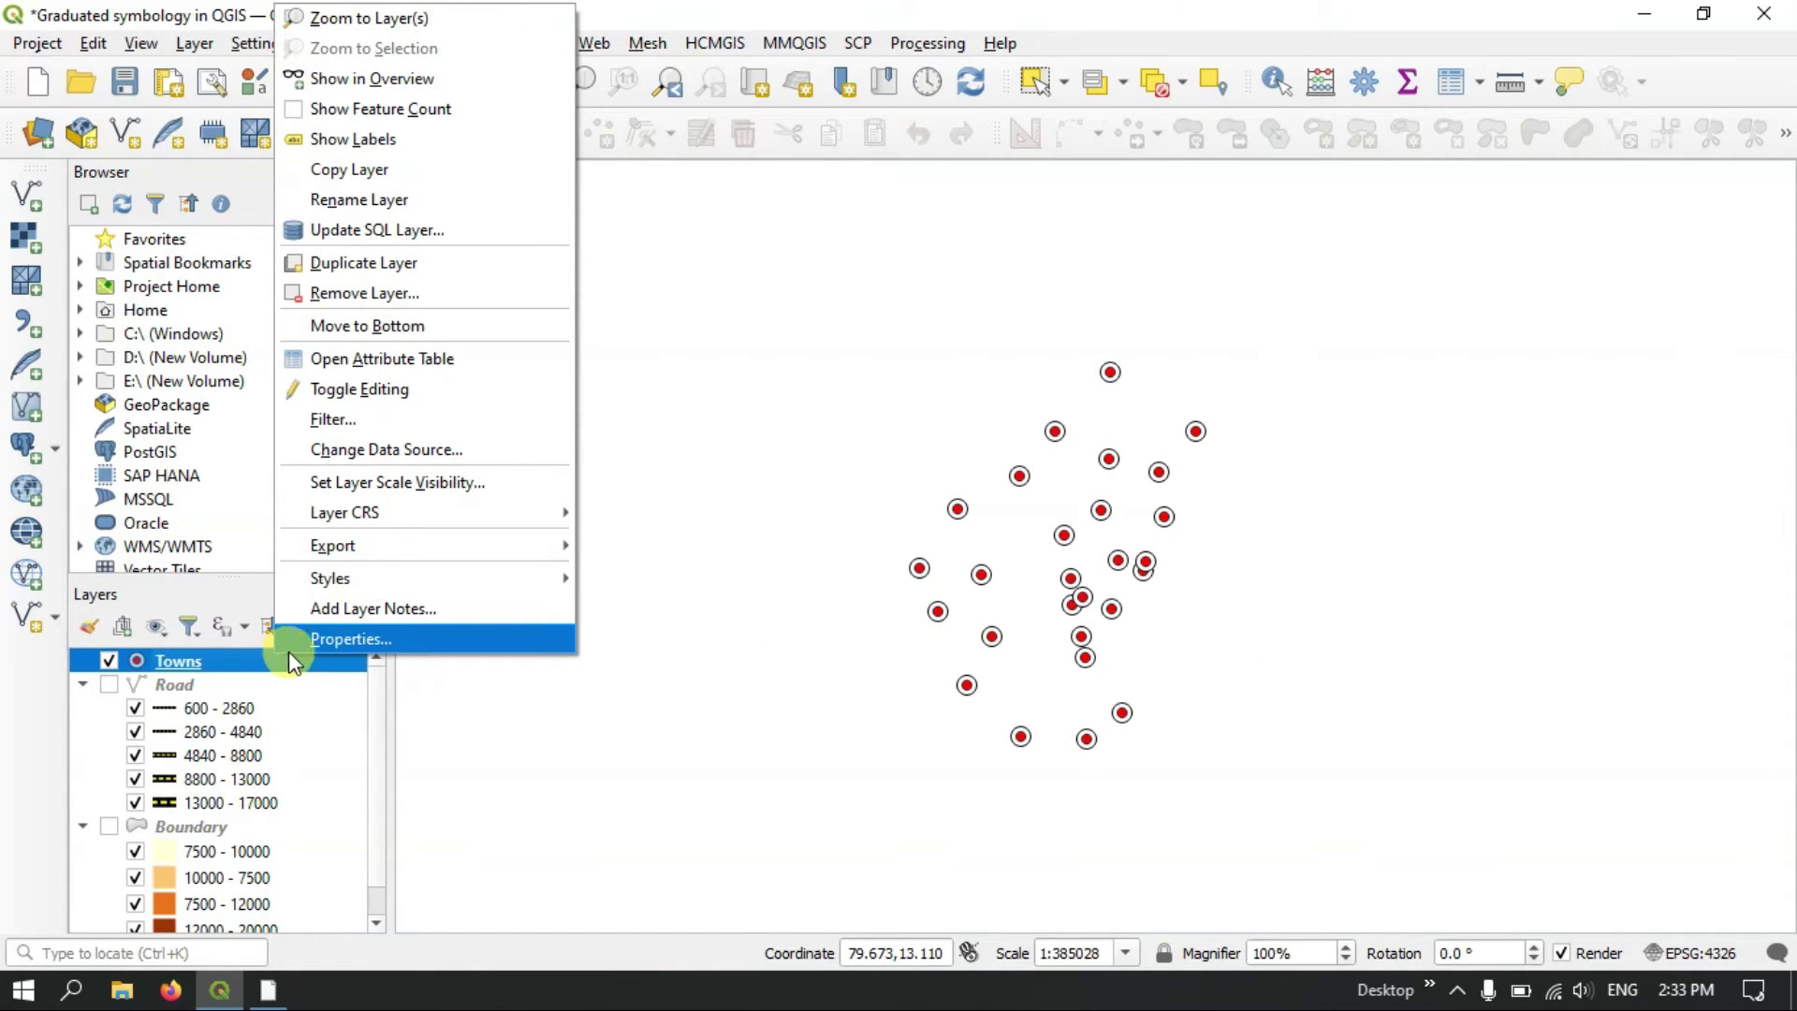
{"action": "left_click", "coordinate": [382, 359]}
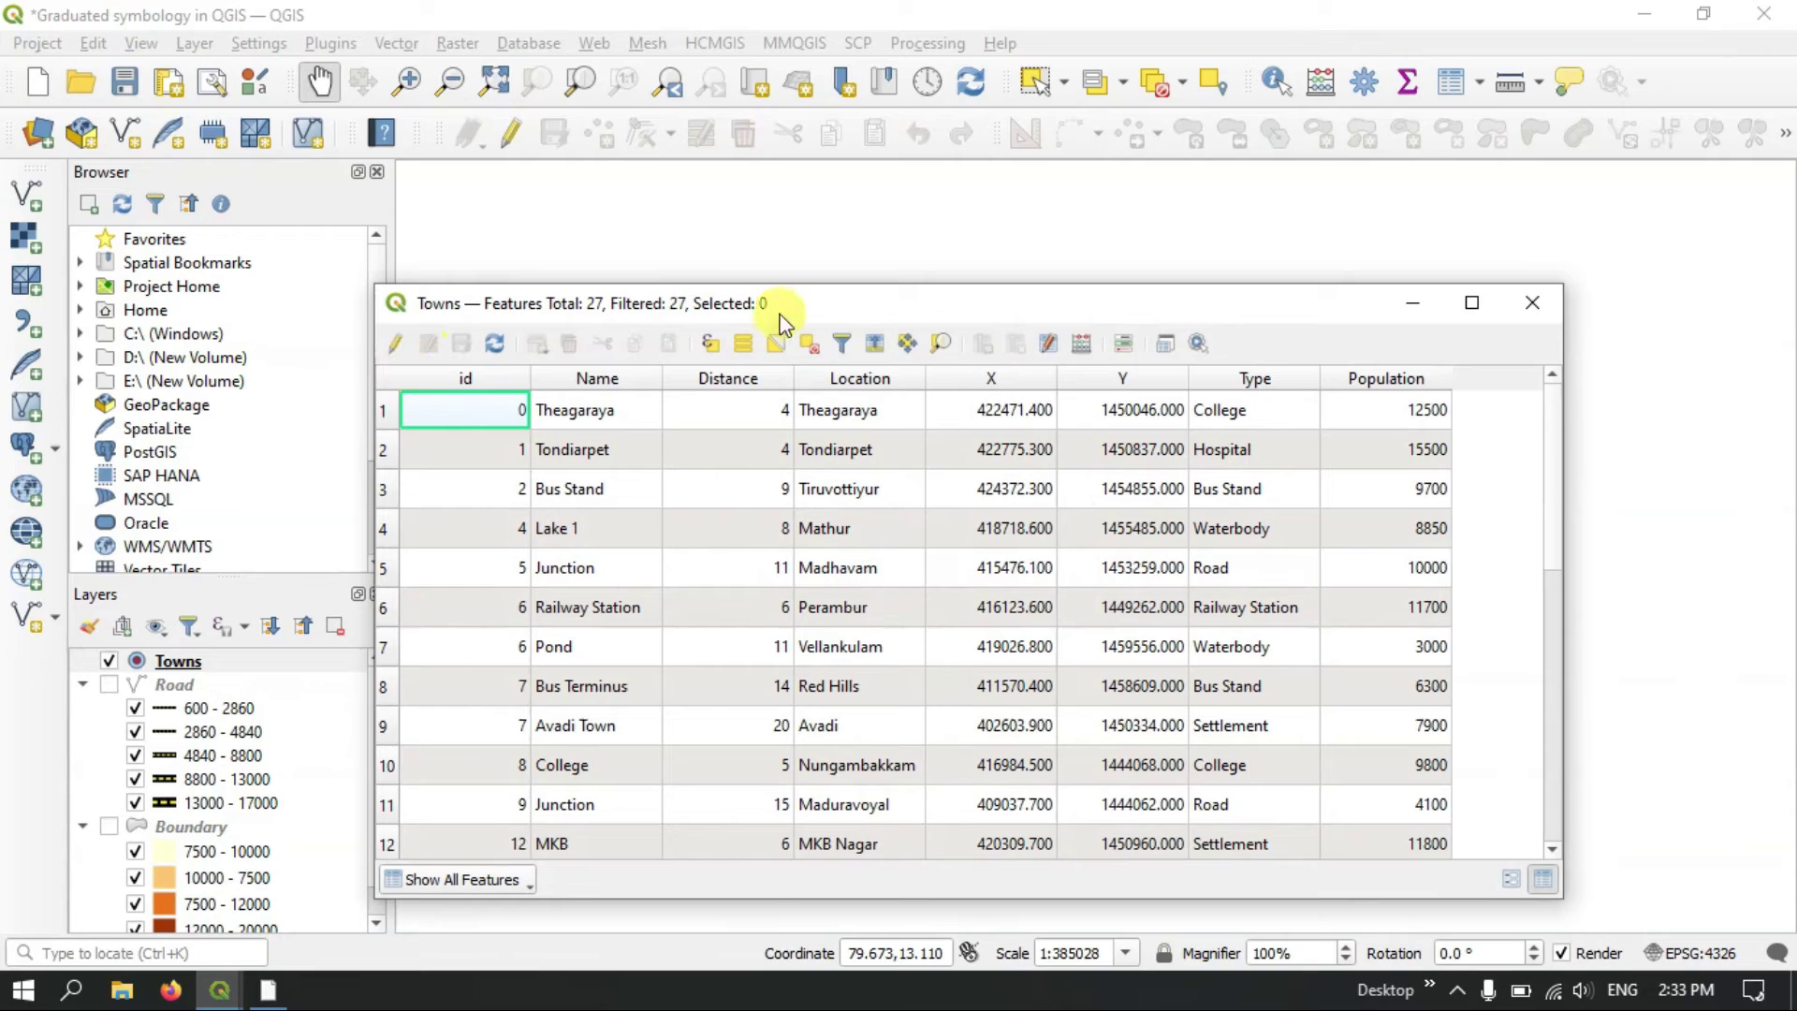
{"action": "left_click_drag", "start_coordinate": [936, 309], "coordinate": [962, 169]}
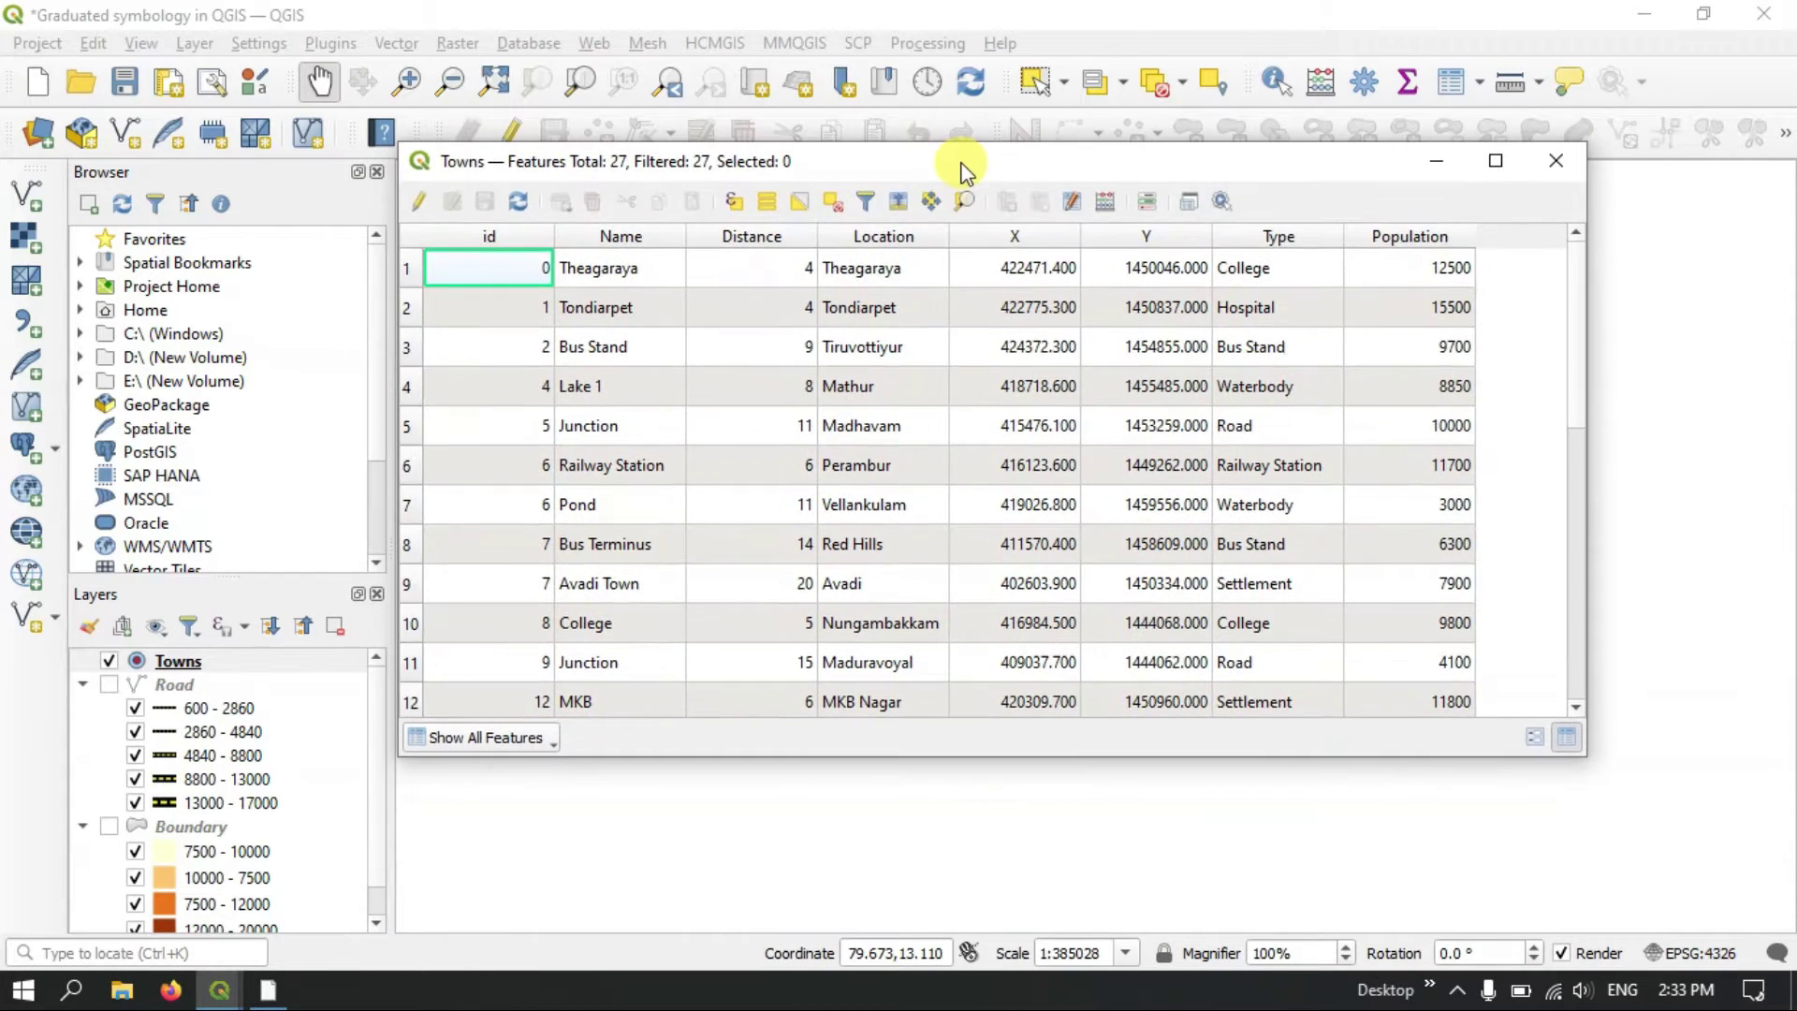
{"action": "left_click", "coordinate": [1420, 271]}
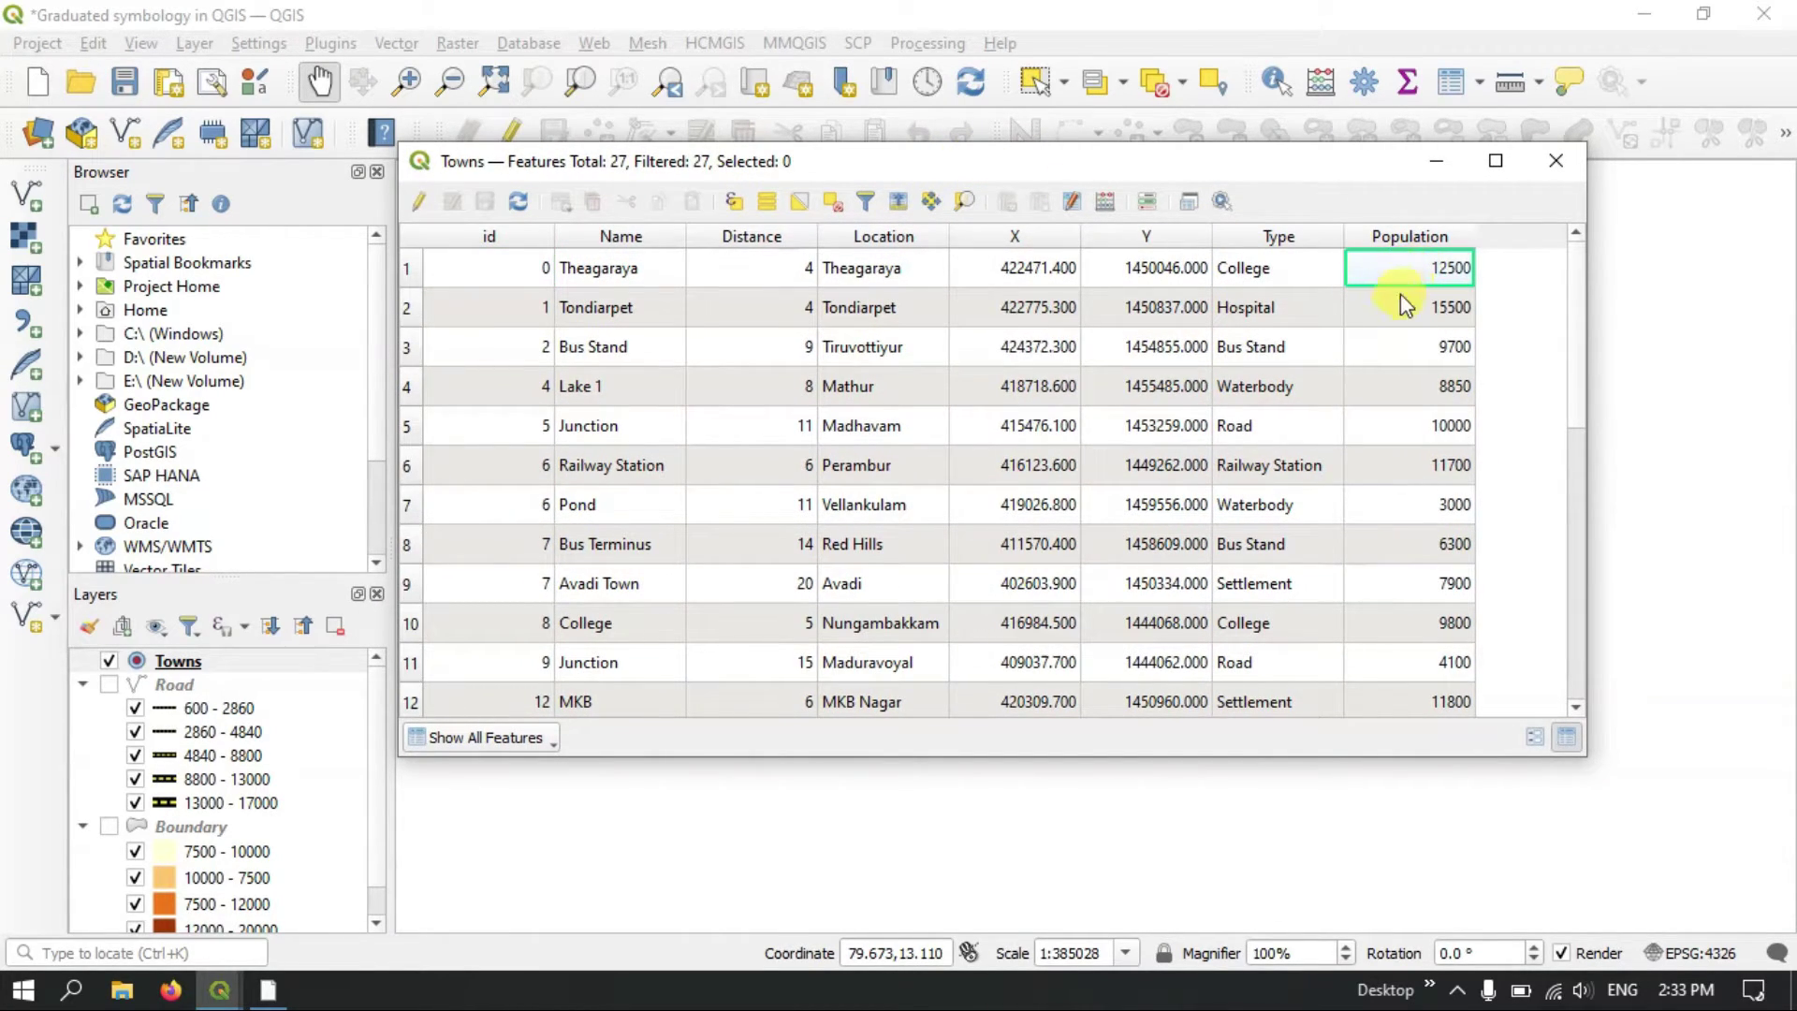
{"action": "left_click", "coordinate": [868, 269]}
{"action": "left_click", "coordinate": [871, 308]}
{"action": "left_click", "coordinate": [872, 345]}
{"action": "left_click", "coordinate": [851, 382]}
{"action": "left_click", "coordinate": [869, 468]}
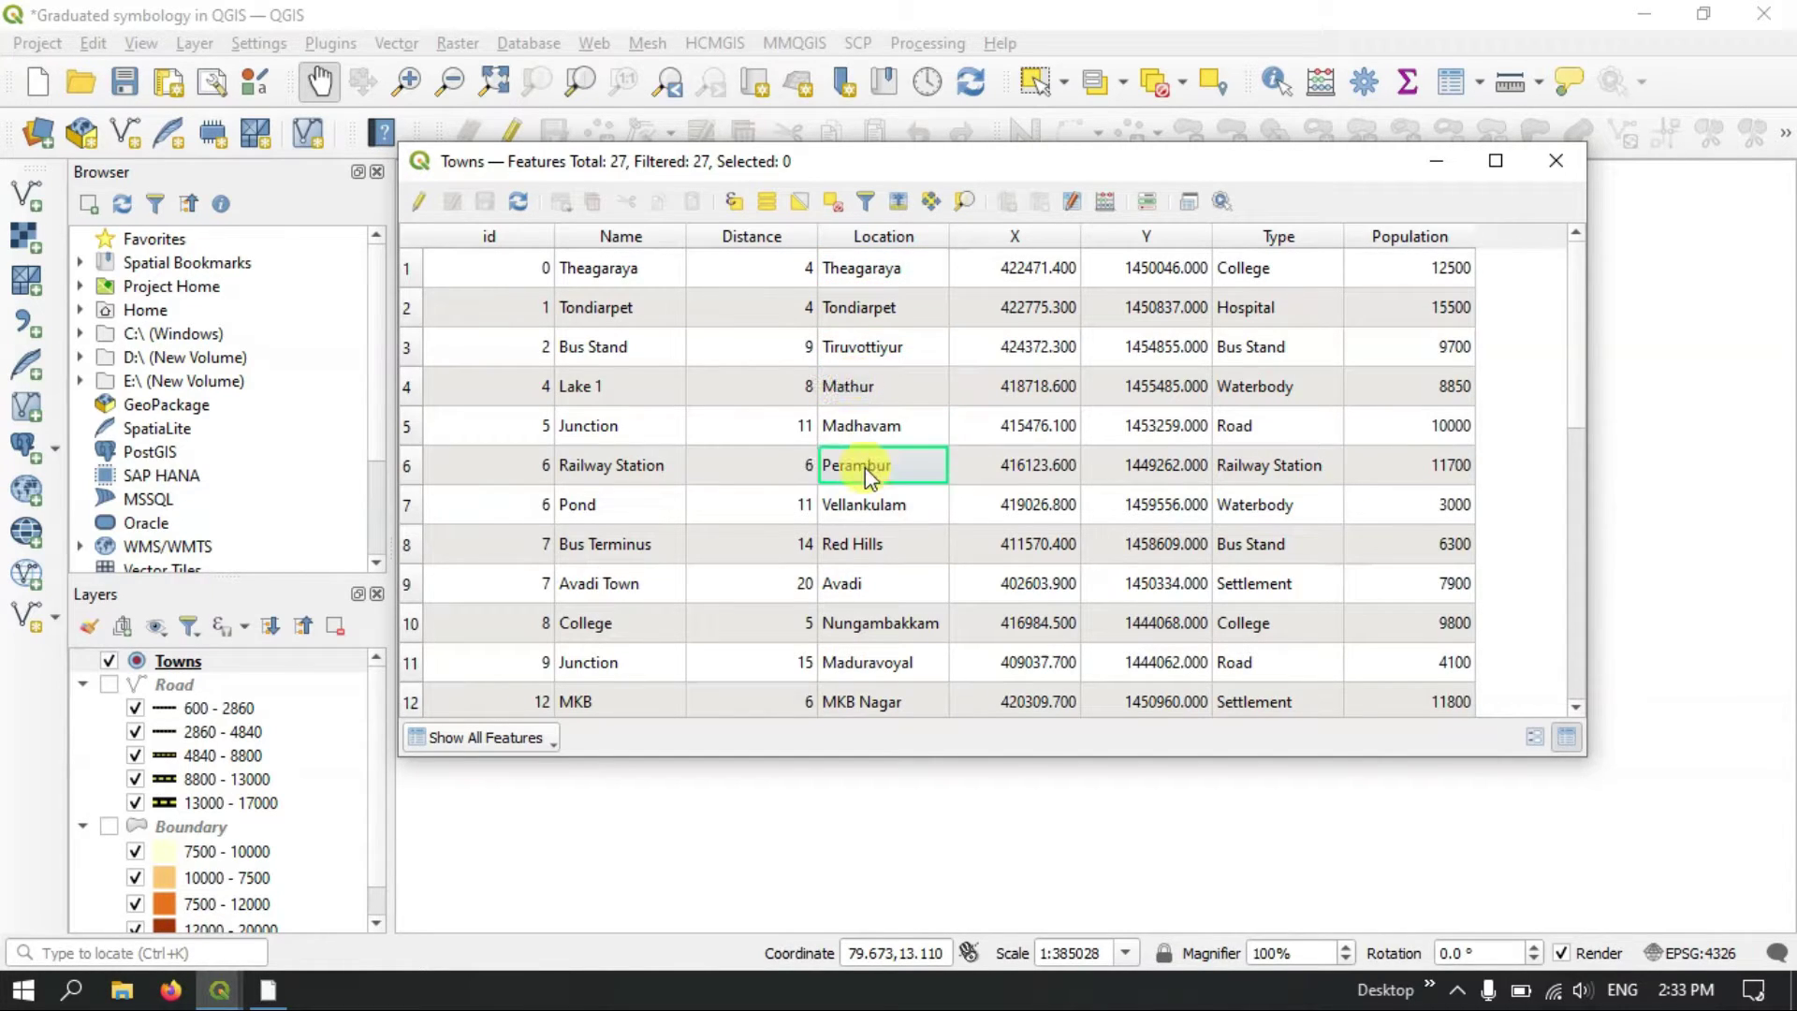
{"action": "scroll", "coordinate": [867, 471], "scroll_direction": "down", "scroll_amount": 5}
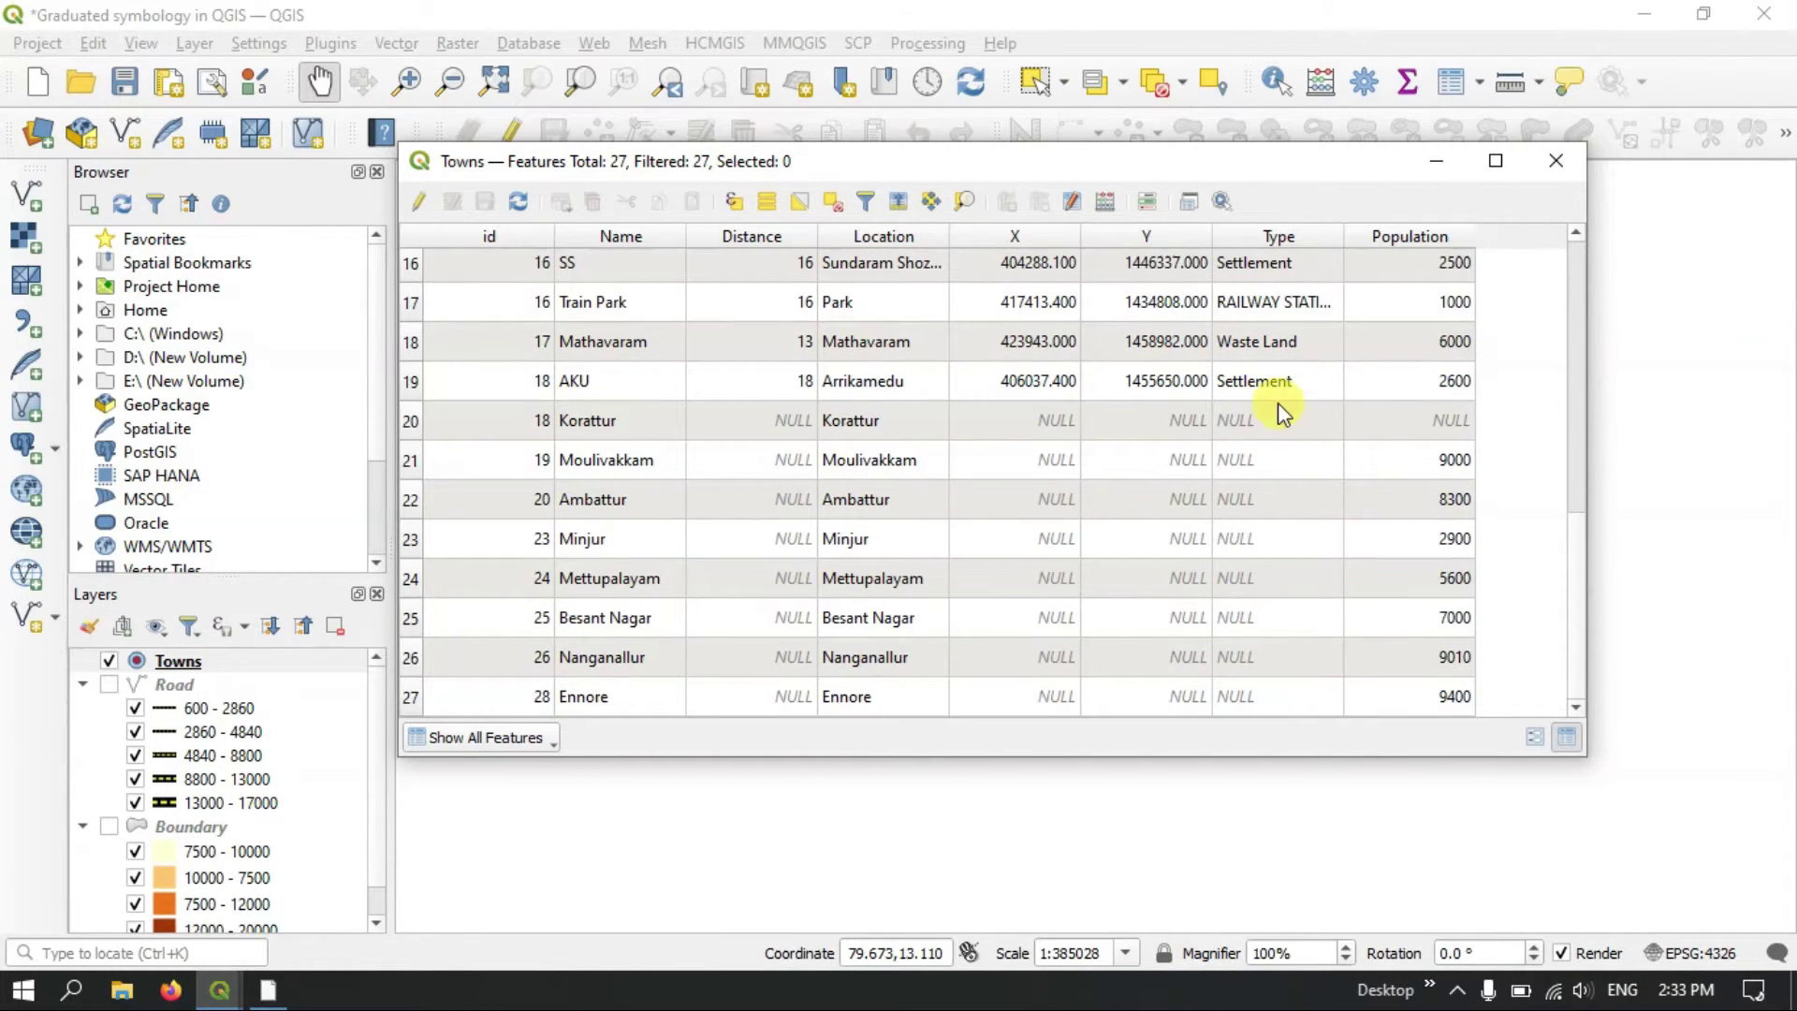
{"action": "left_click", "coordinate": [1552, 163]}
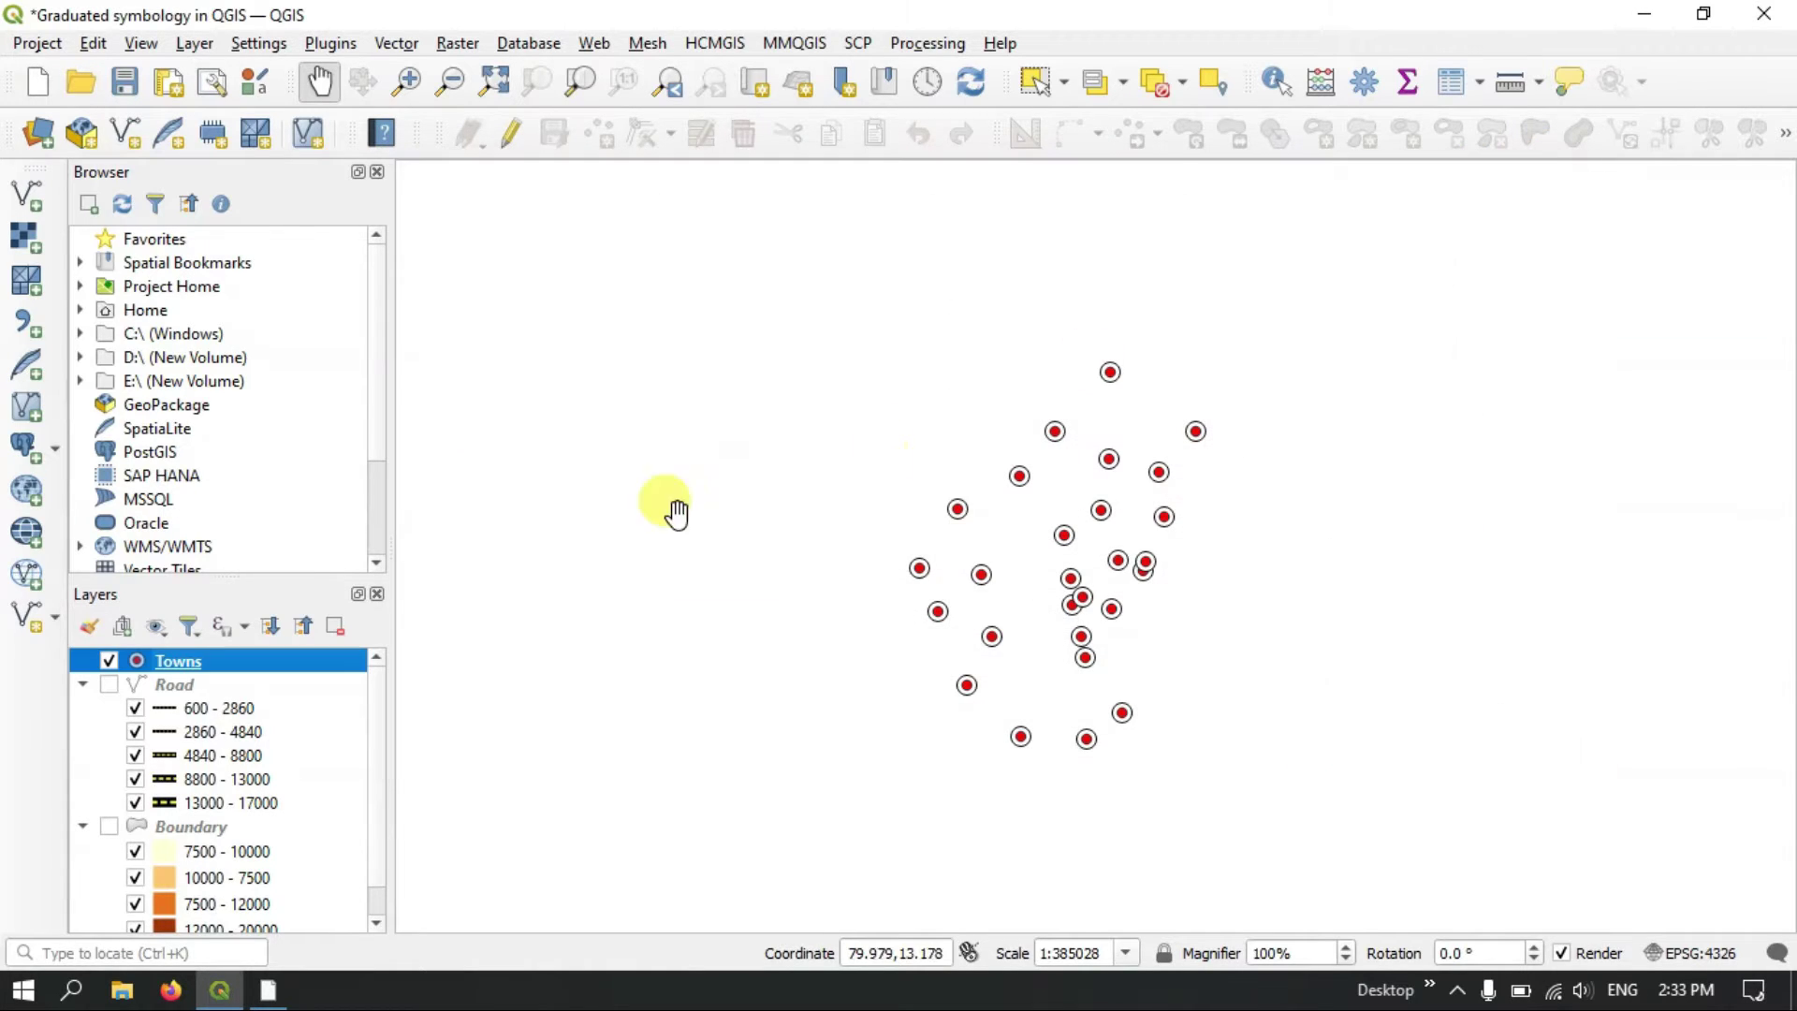
- Switch the Towns layer's symbology to Graduated and use the Population field as its value
{"action": "right_click", "coordinate": [295, 668]}
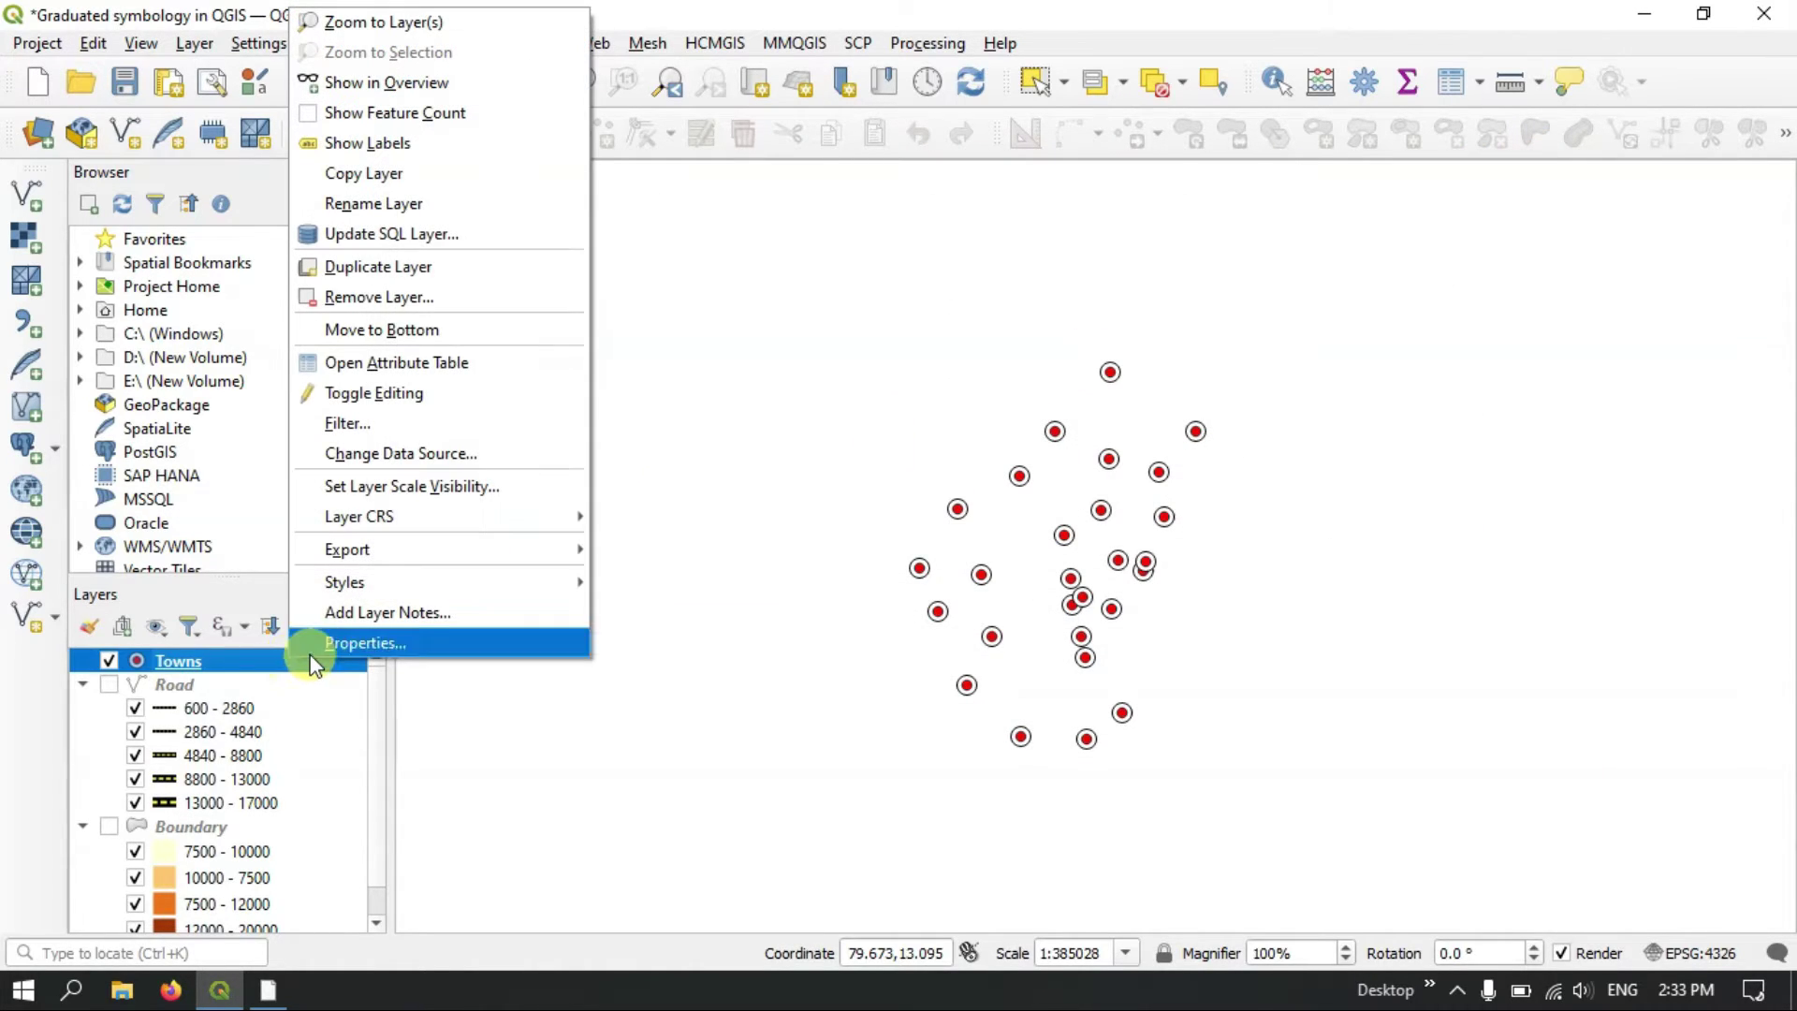
{"action": "left_click", "coordinate": [362, 643]}
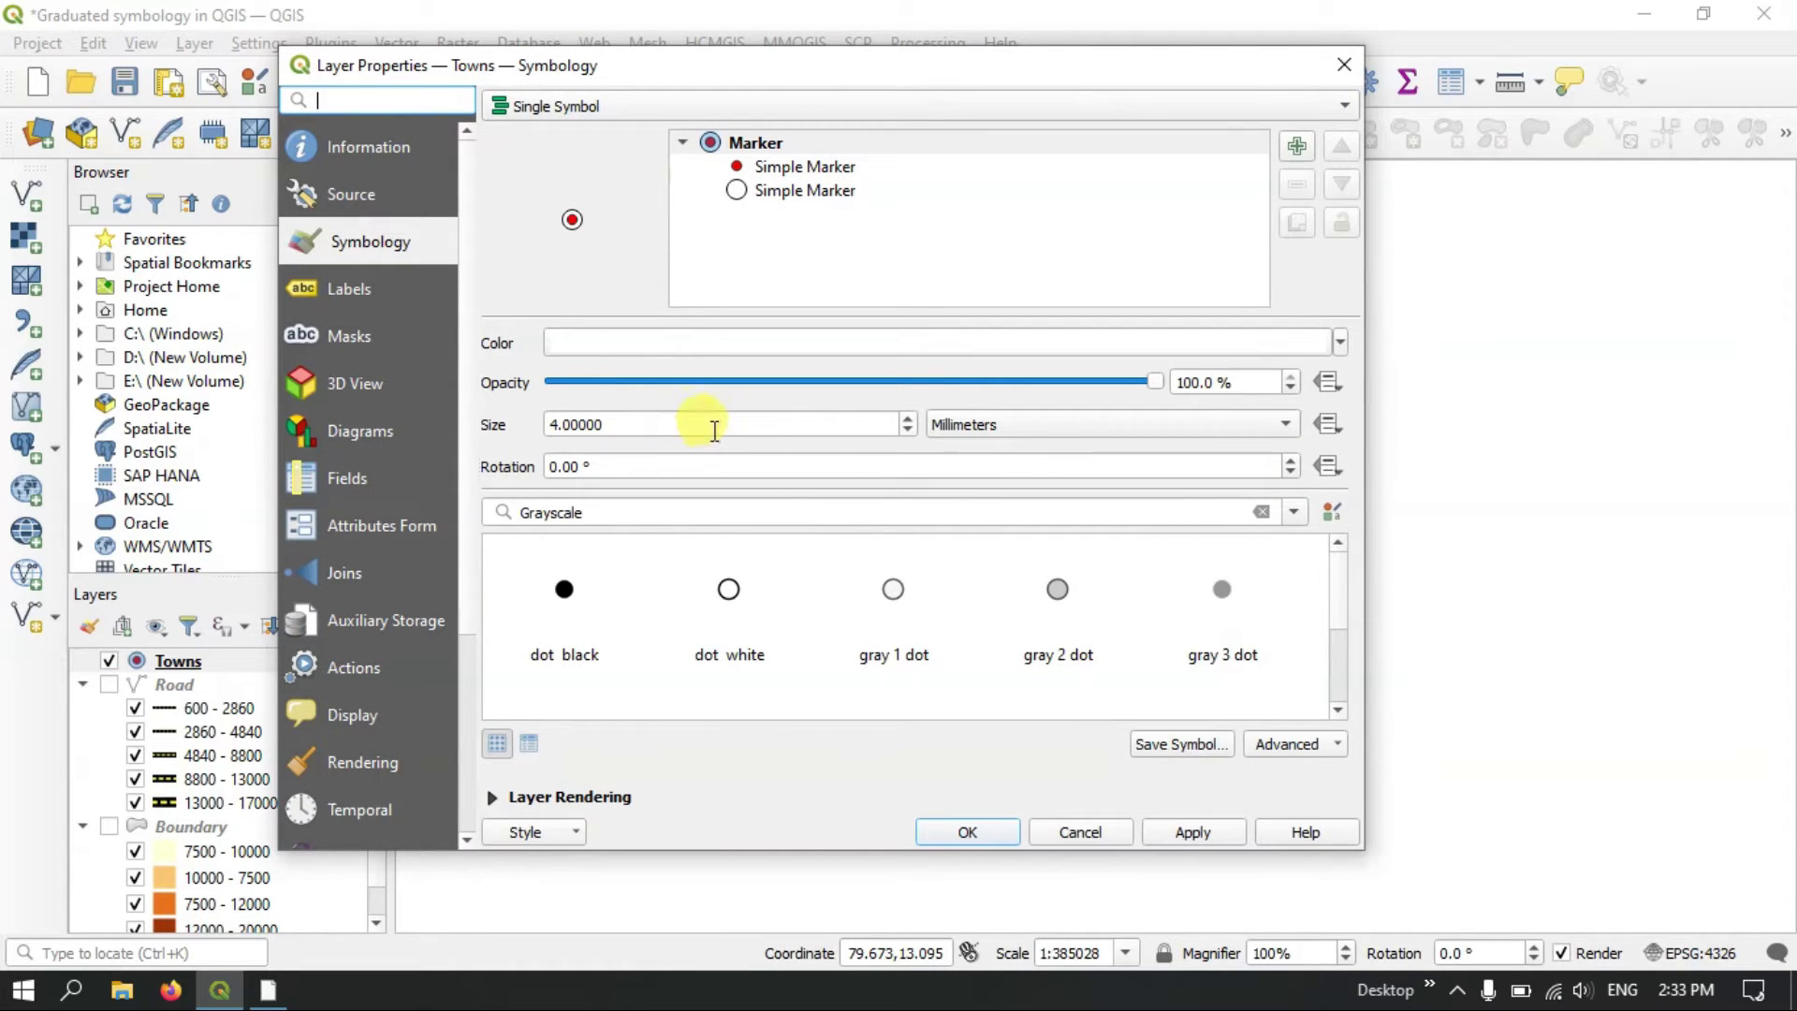
{"action": "left_click", "coordinate": [550, 104]}
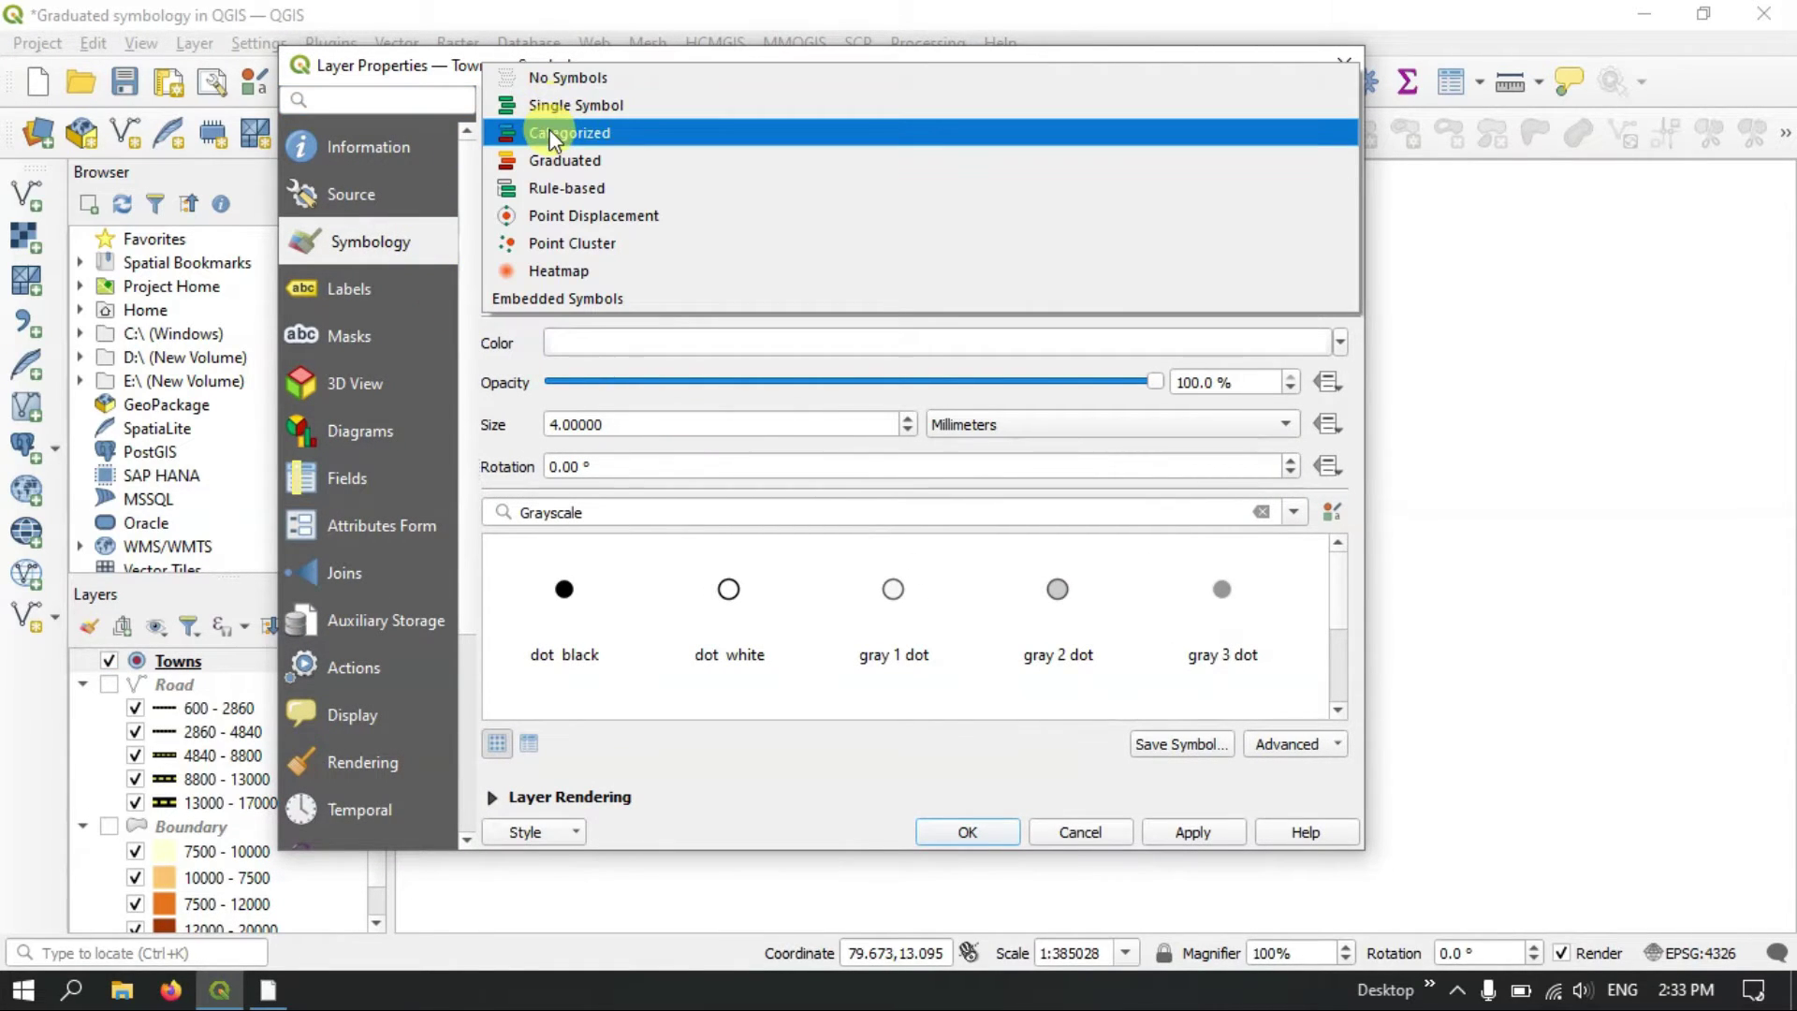
{"action": "left_click", "coordinate": [558, 161]}
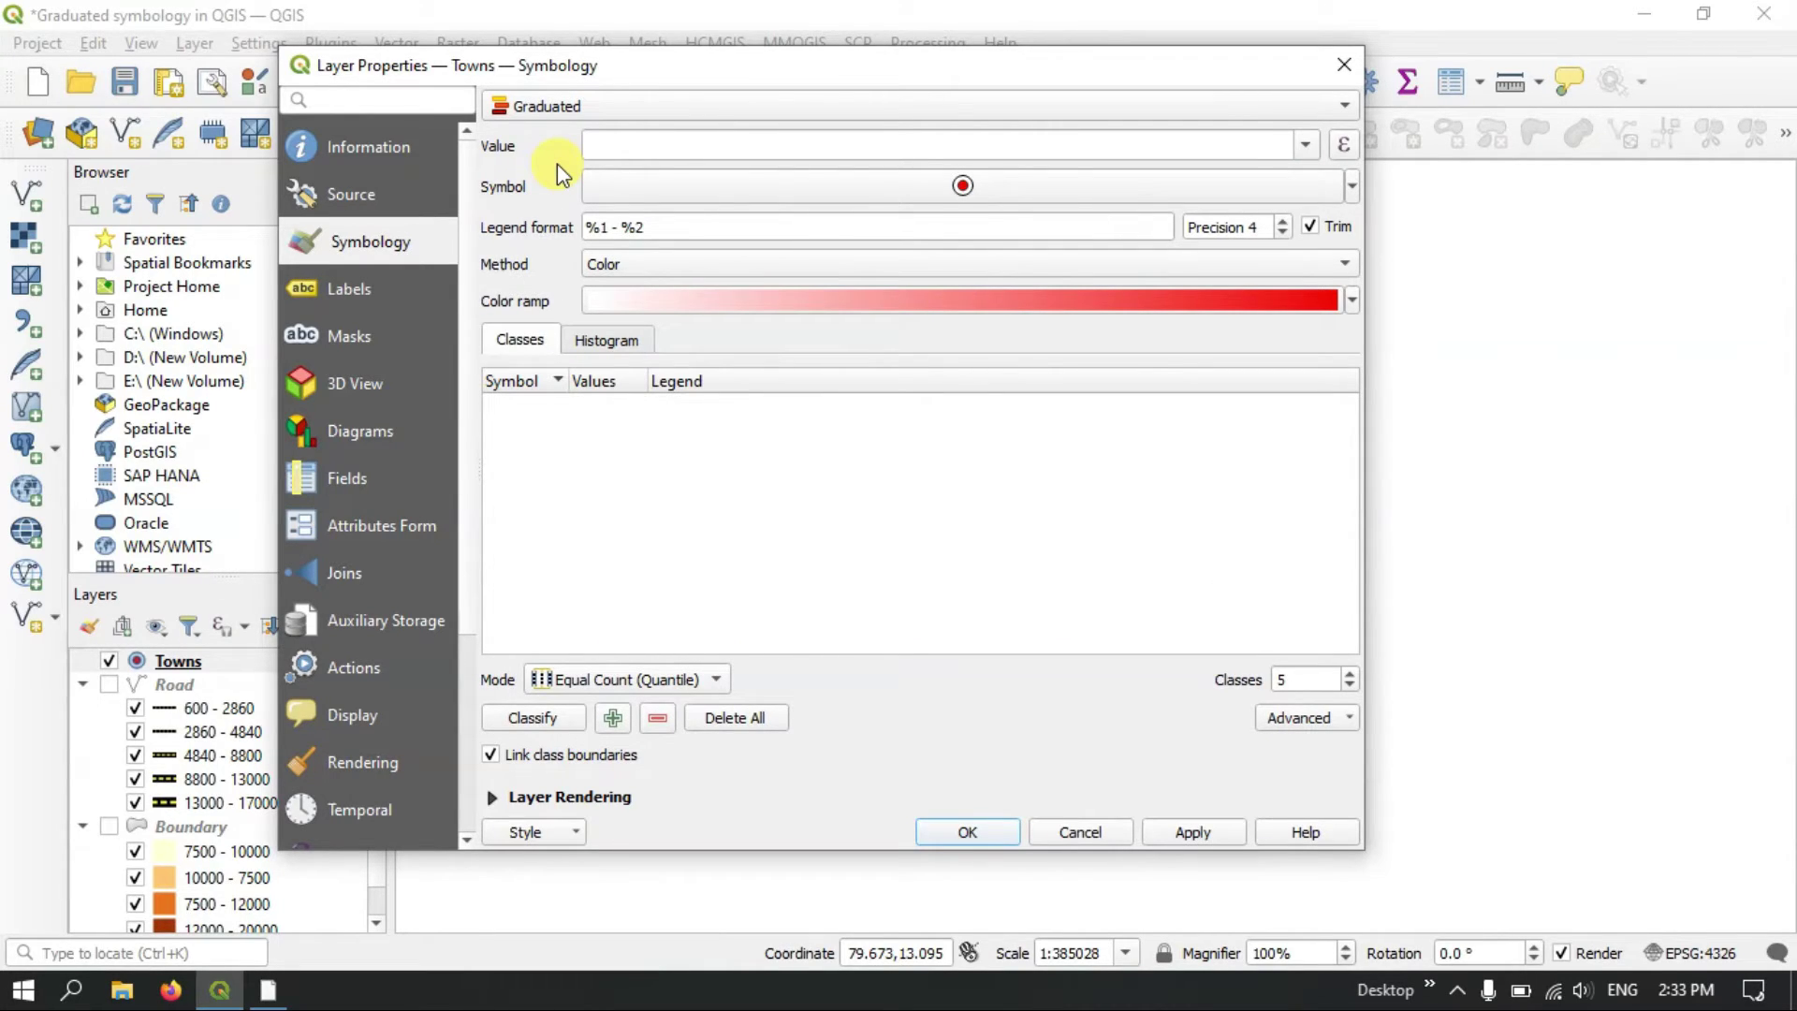
{"action": "left_click", "coordinate": [1305, 143]}
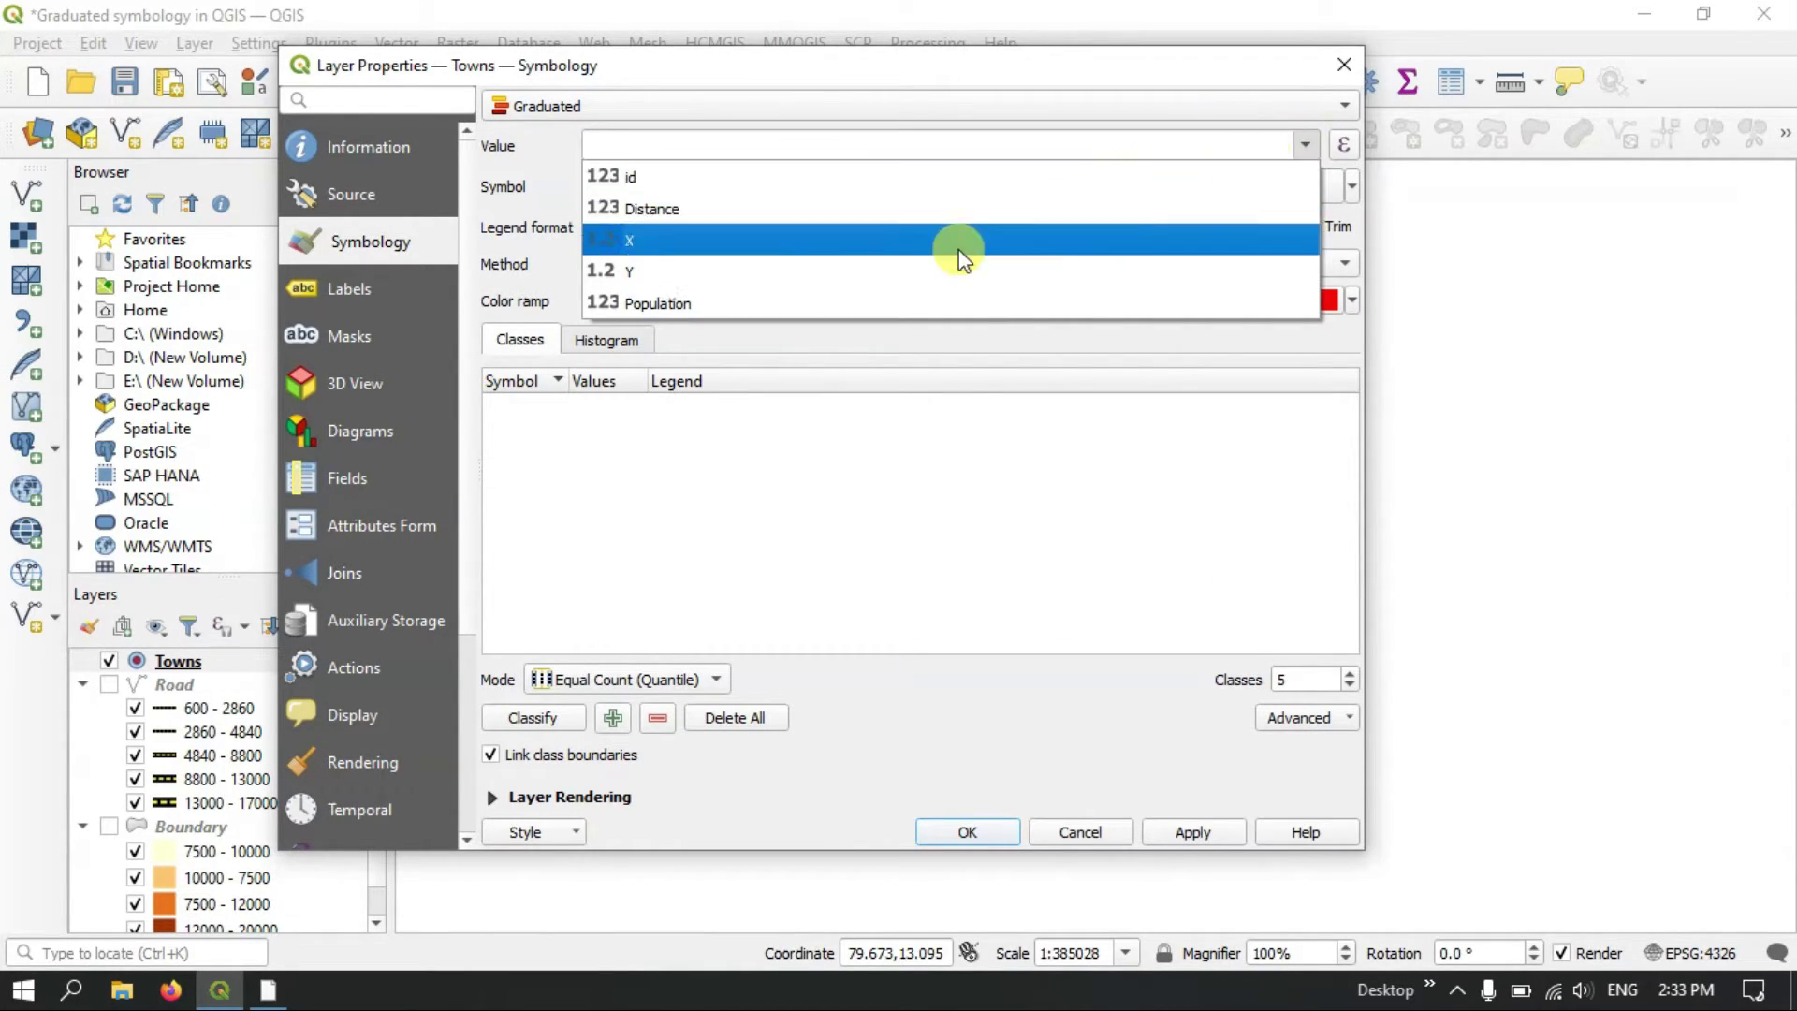
{"action": "left_click", "coordinate": [864, 299]}
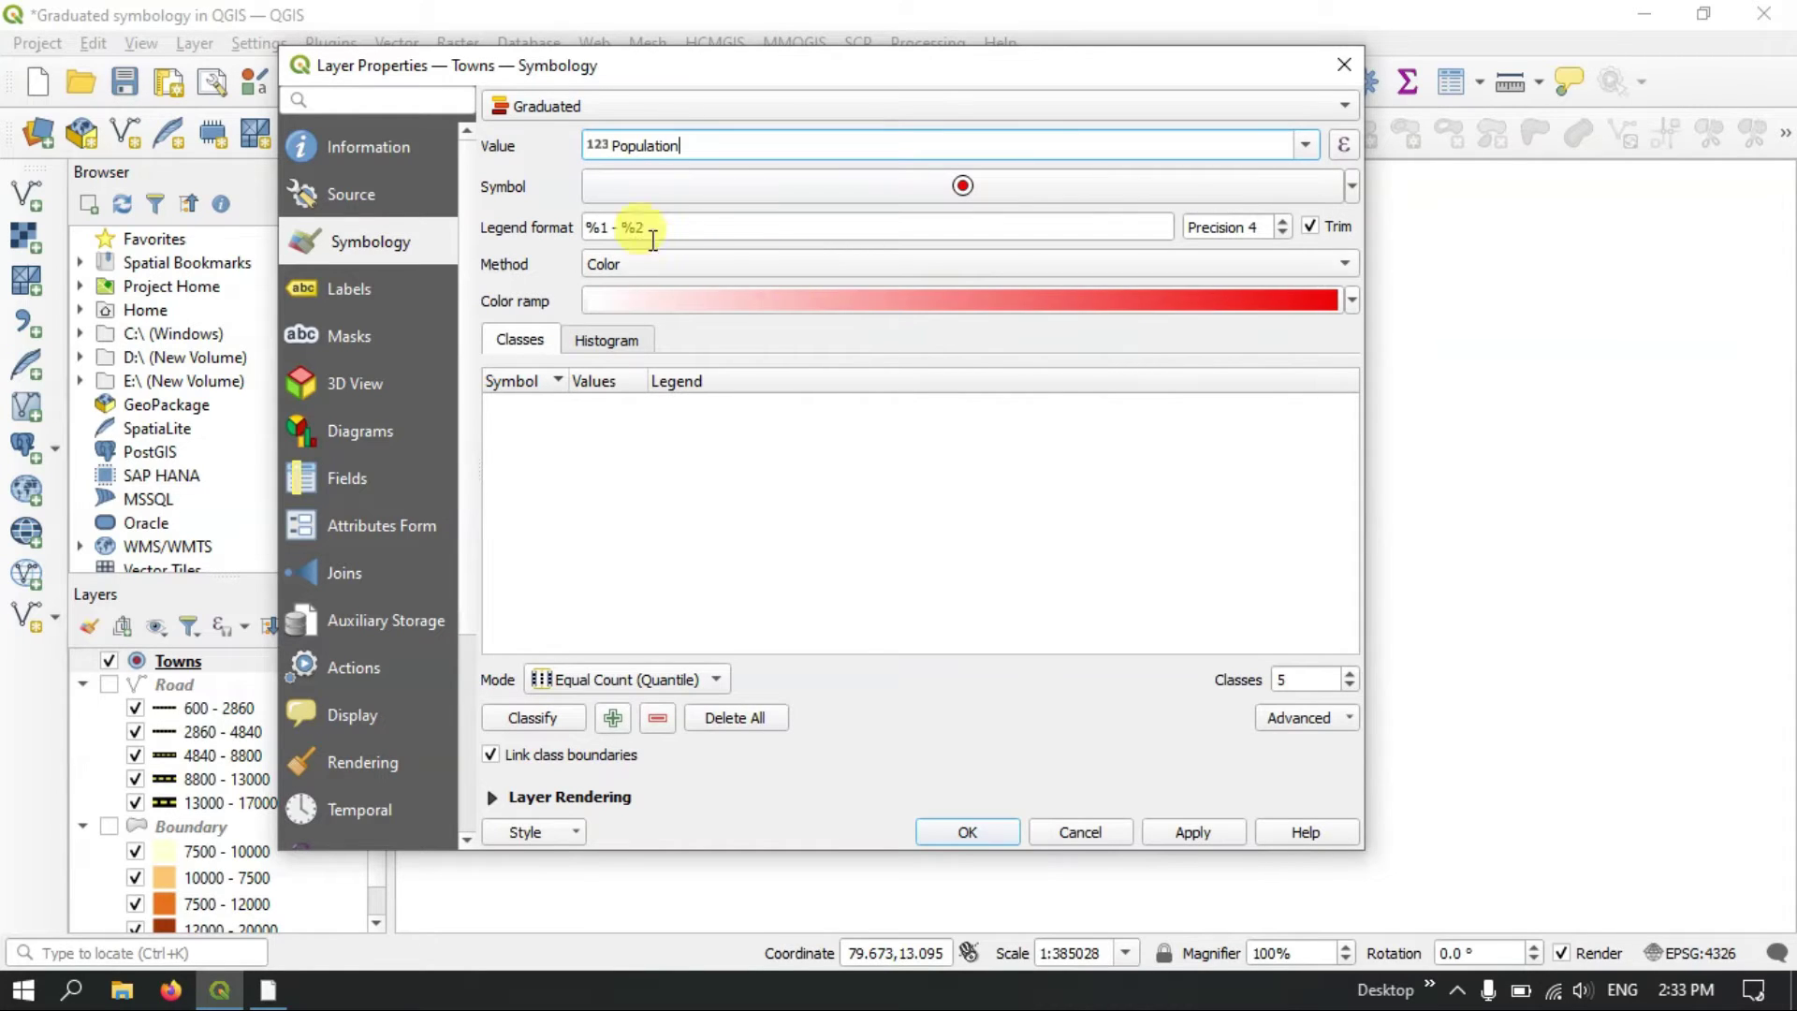
- Inspect the two simple marker layers that make up the Towns symbol, leaving them unedited
{"action": "left_click", "coordinate": [745, 189]}
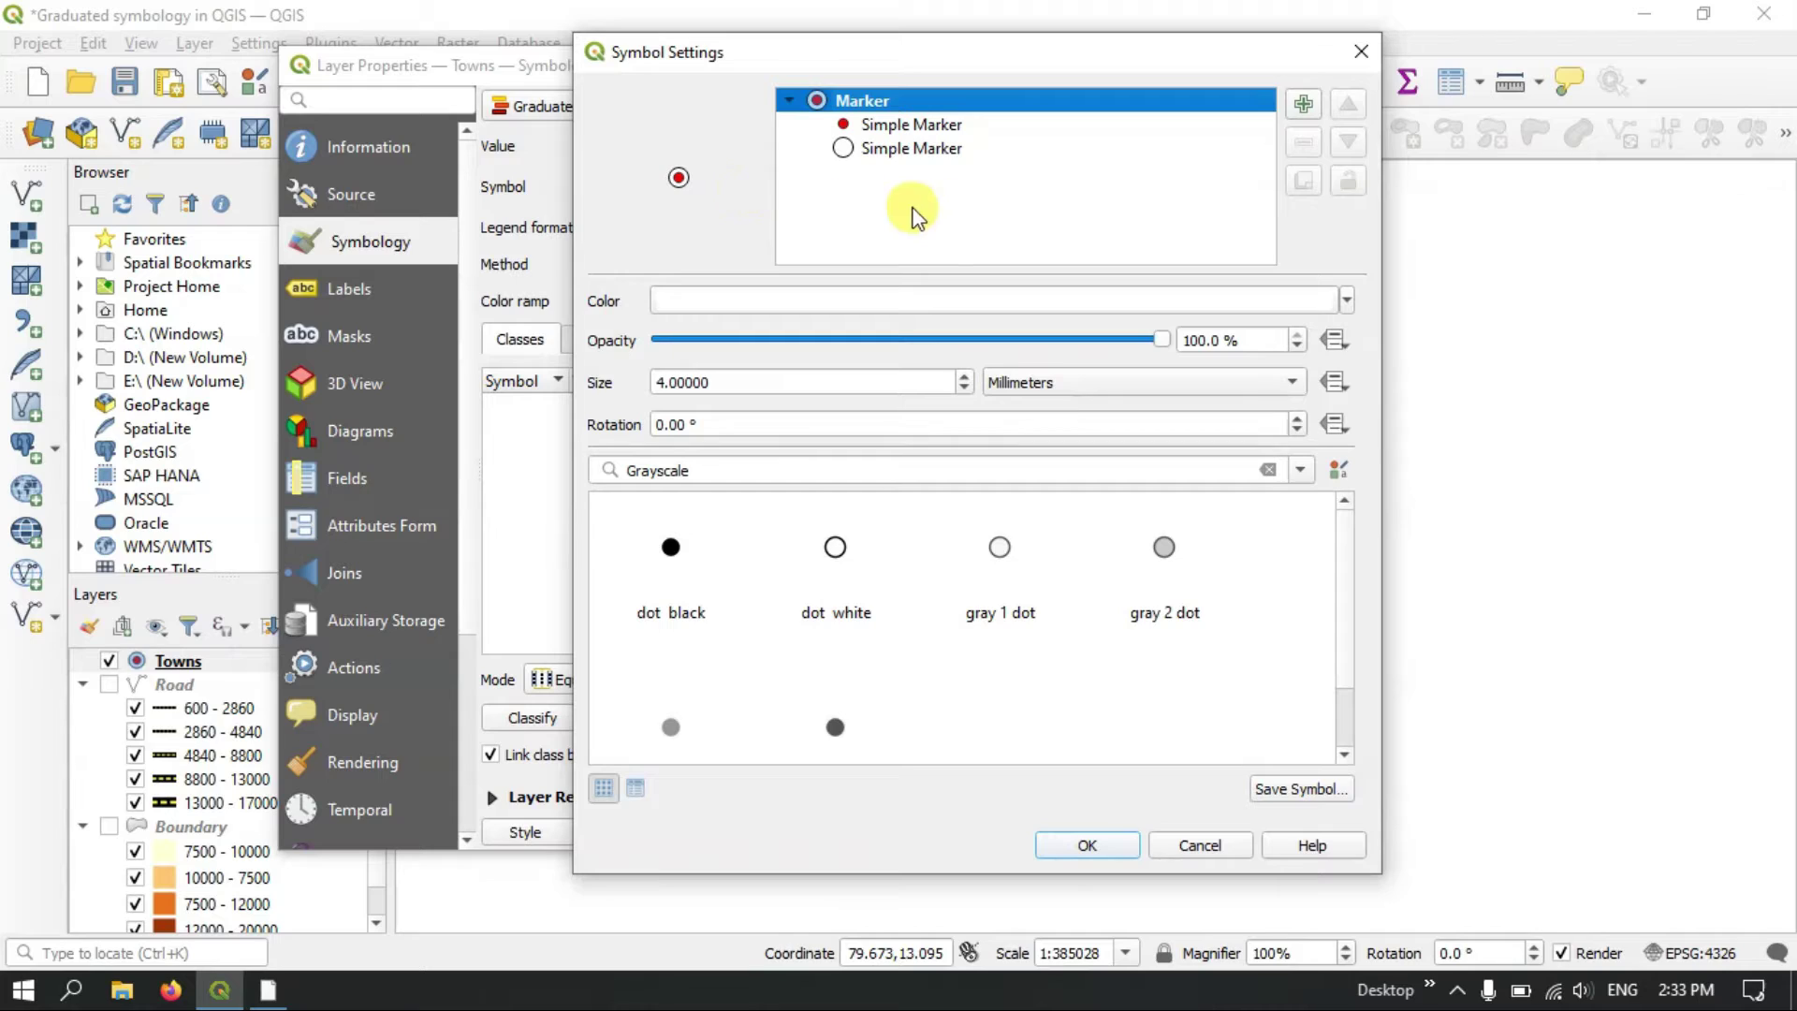
{"action": "left_click", "coordinate": [908, 131]}
{"action": "left_click", "coordinate": [868, 152]}
{"action": "left_click", "coordinate": [885, 122]}
{"action": "left_click", "coordinate": [878, 151]}
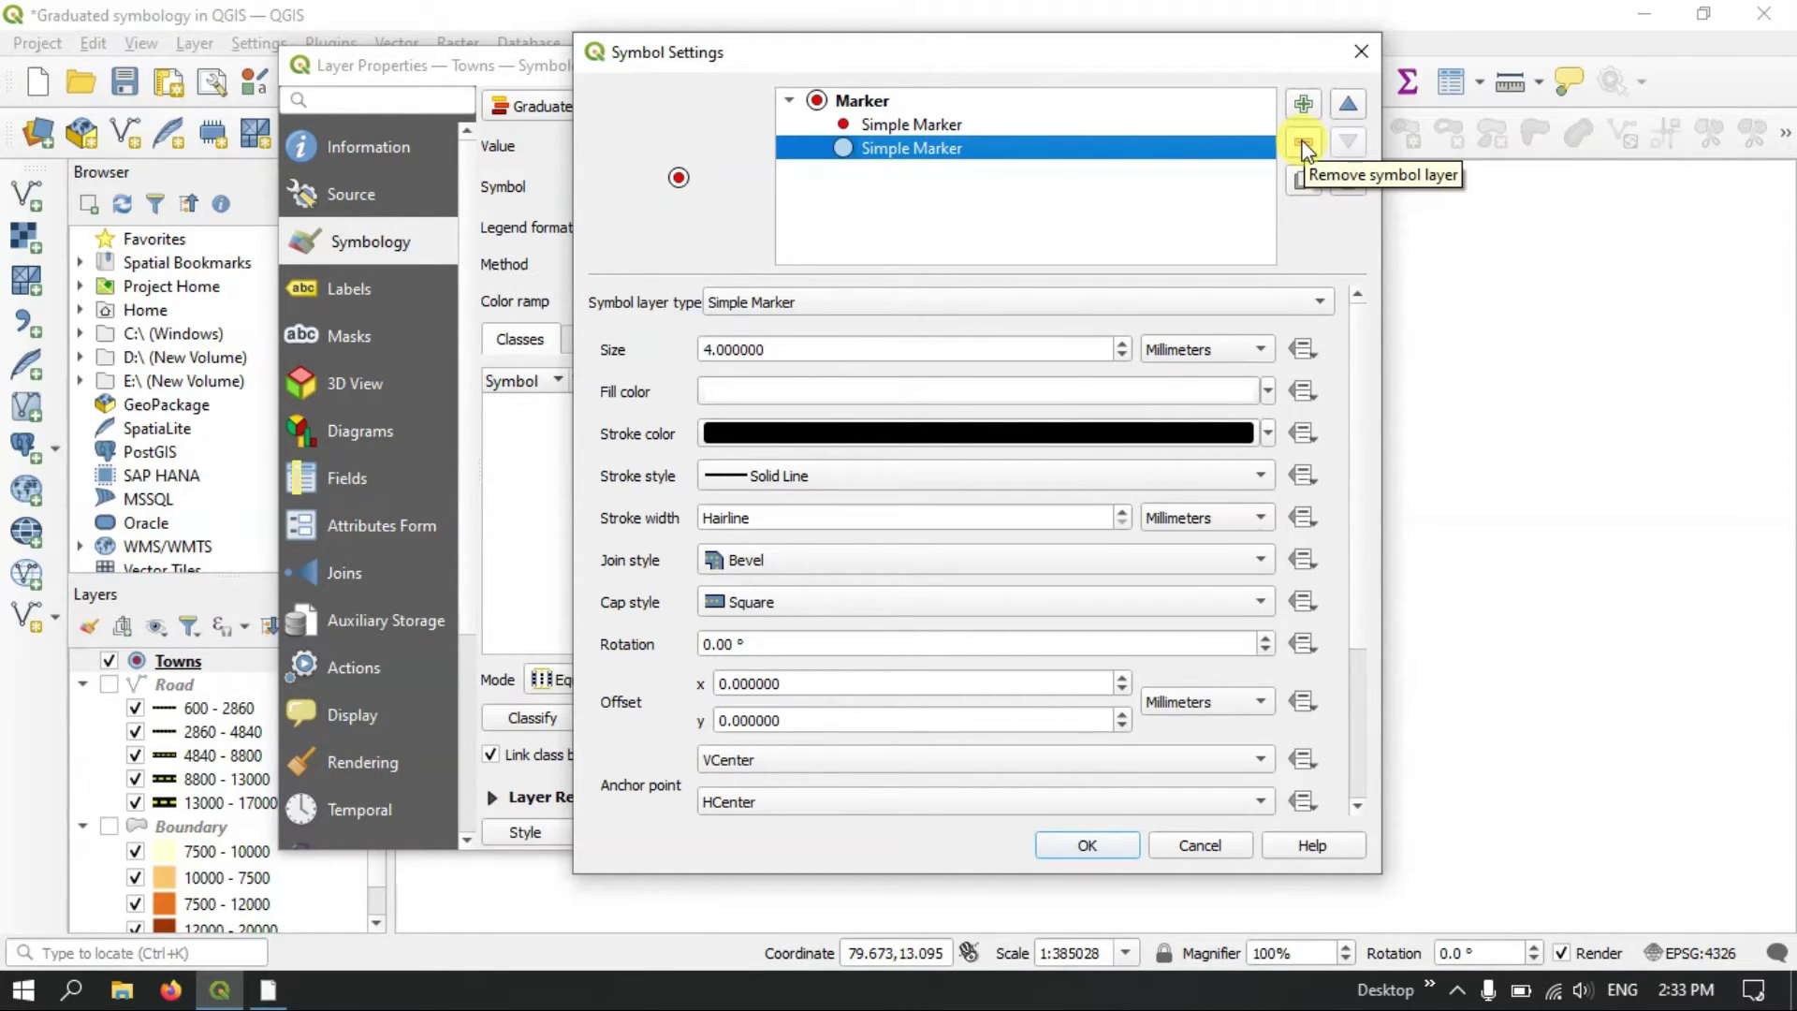
{"action": "left_click", "coordinate": [1361, 52]}
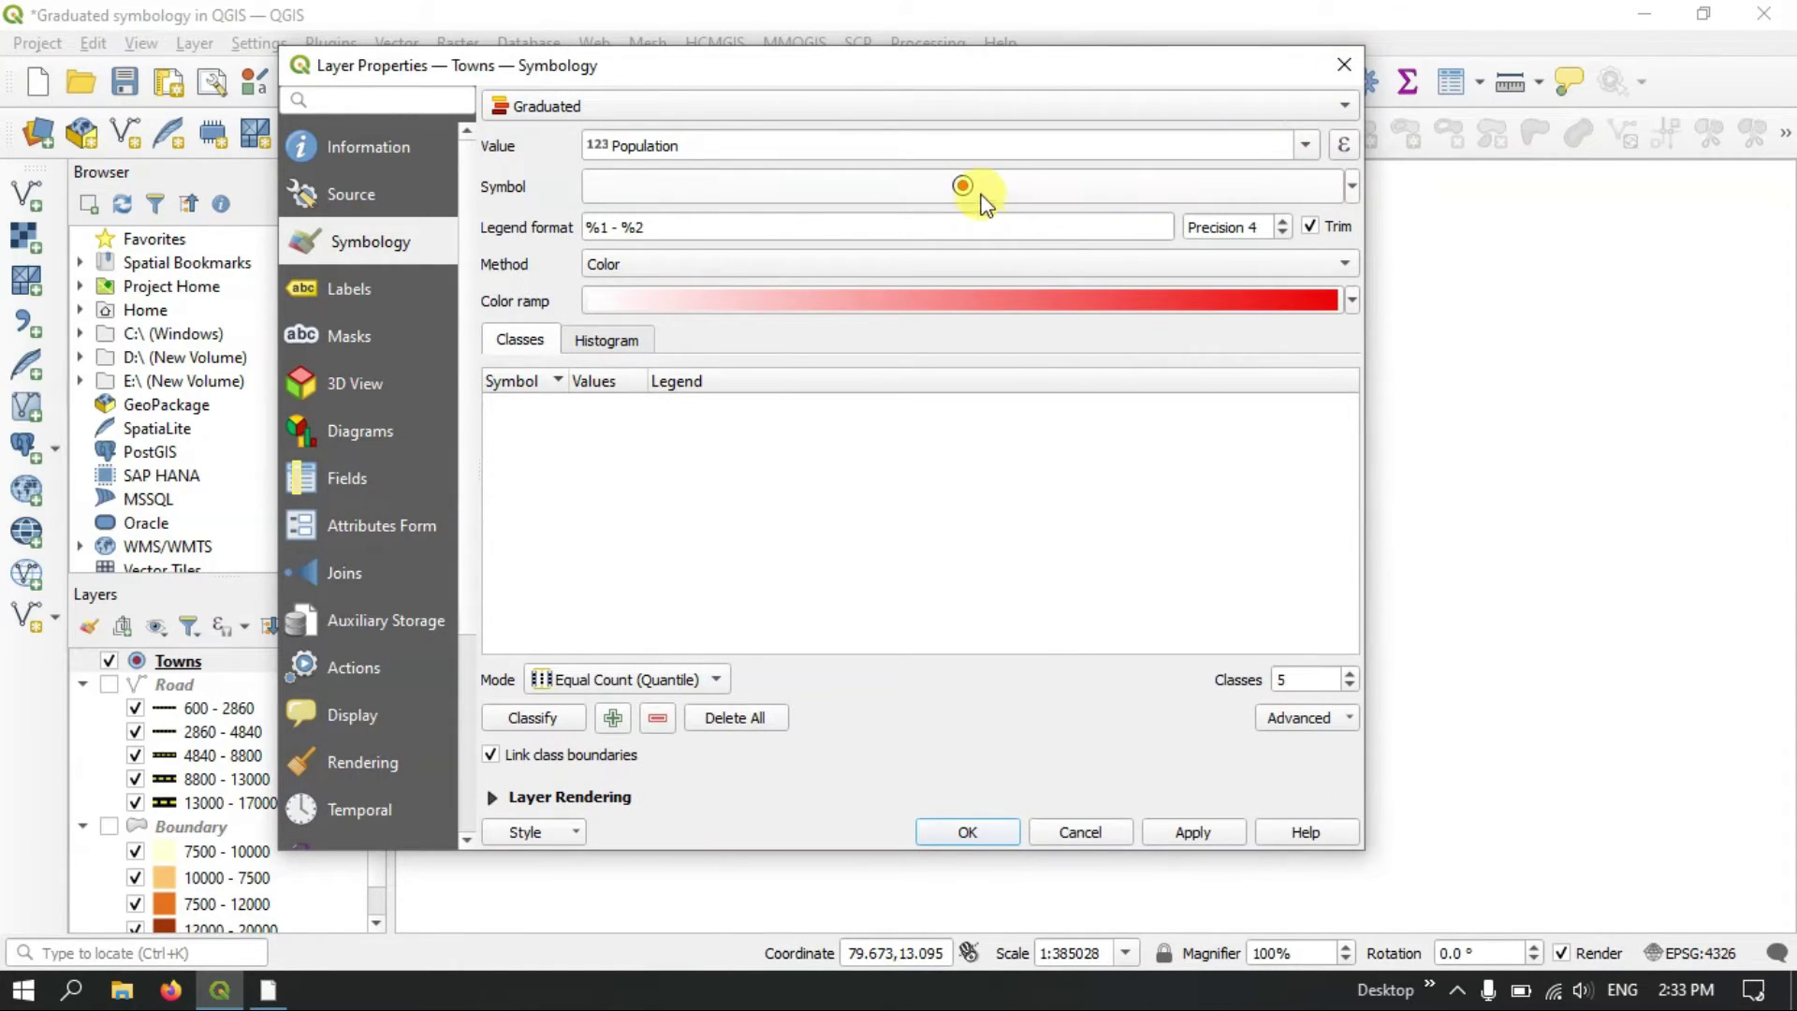
{"action": "mouse_move", "coordinate": [979, 194]}
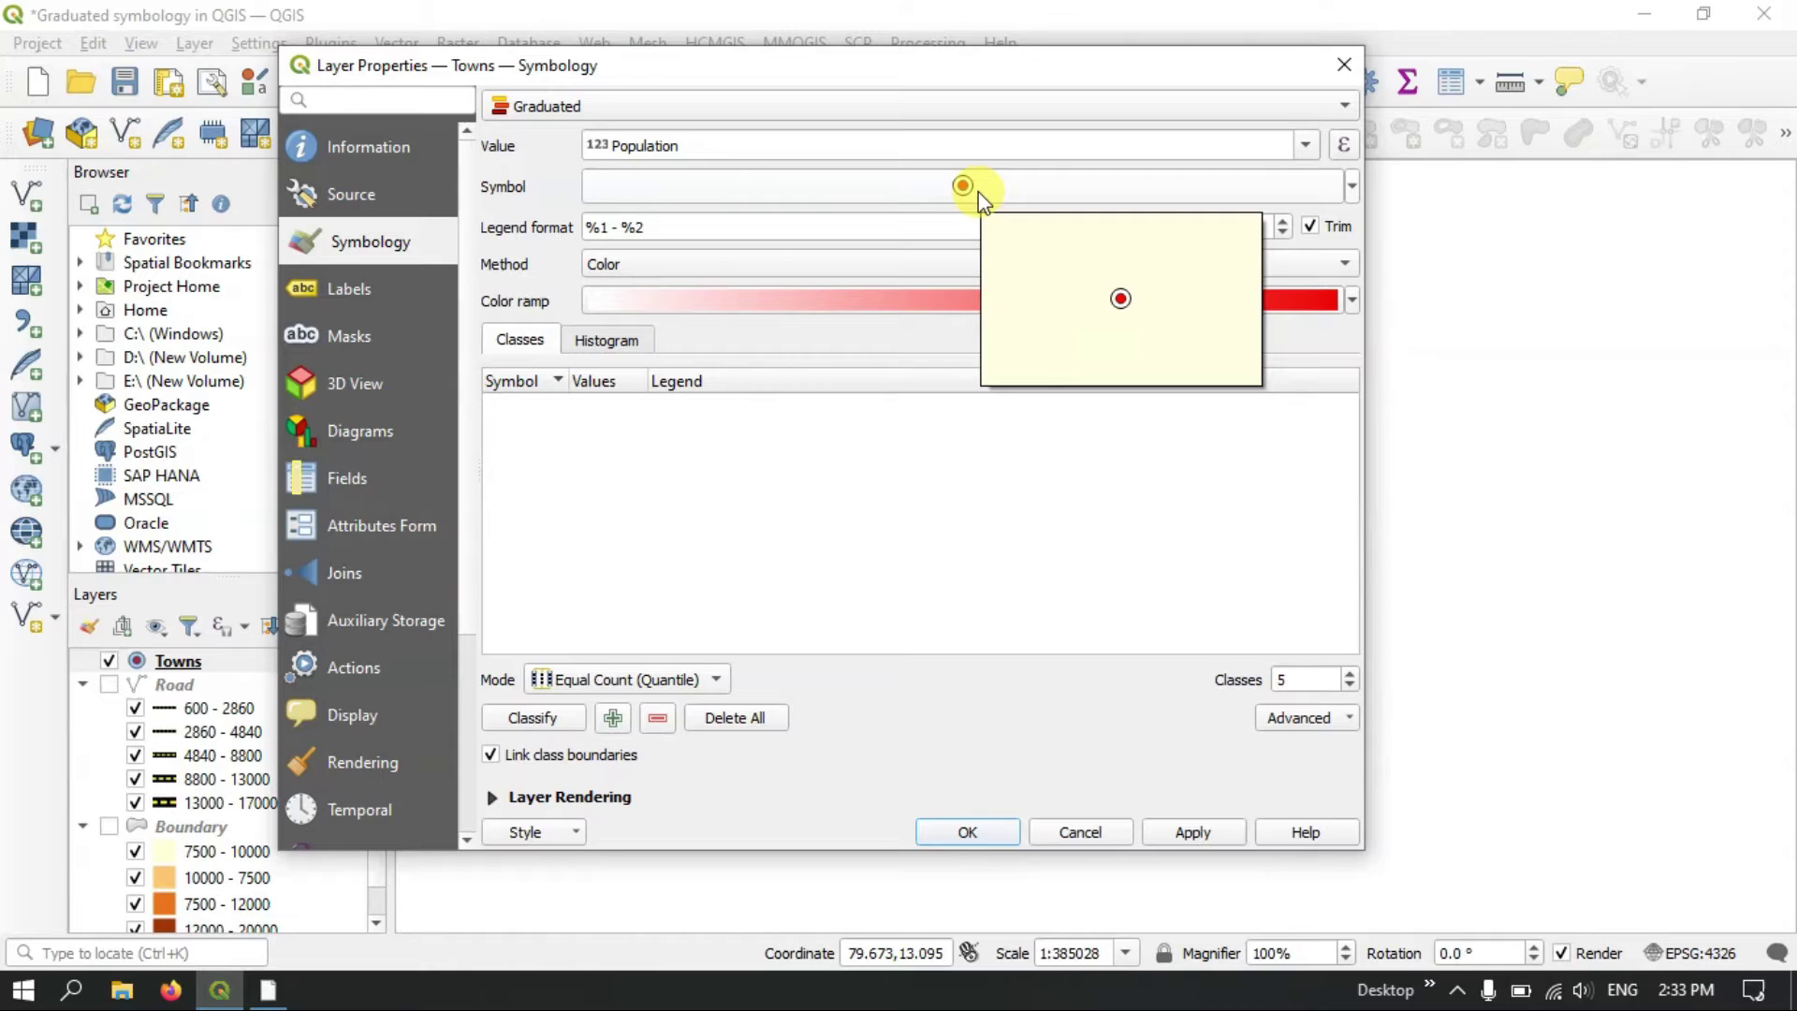
- Set the graduation method to Size and classify Population into five Equal Count (Quantile) classes
{"action": "left_click", "coordinate": [638, 268]}
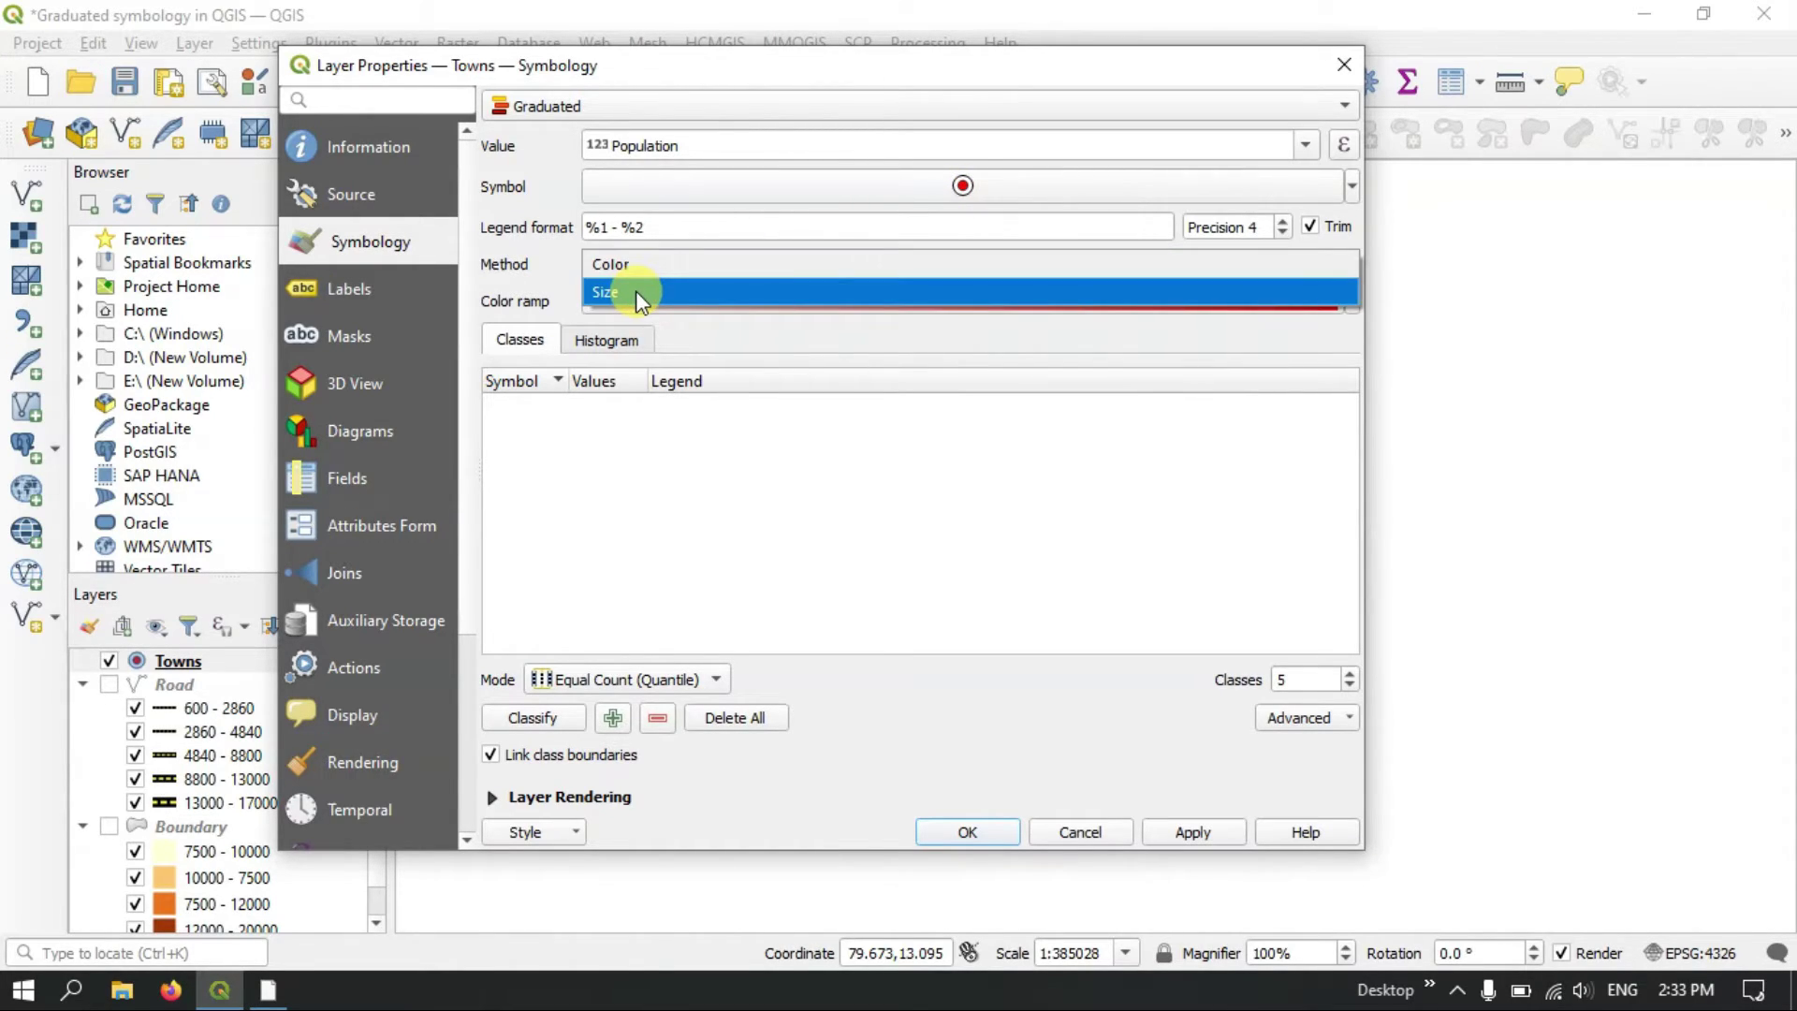
{"action": "left_click", "coordinate": [637, 292]}
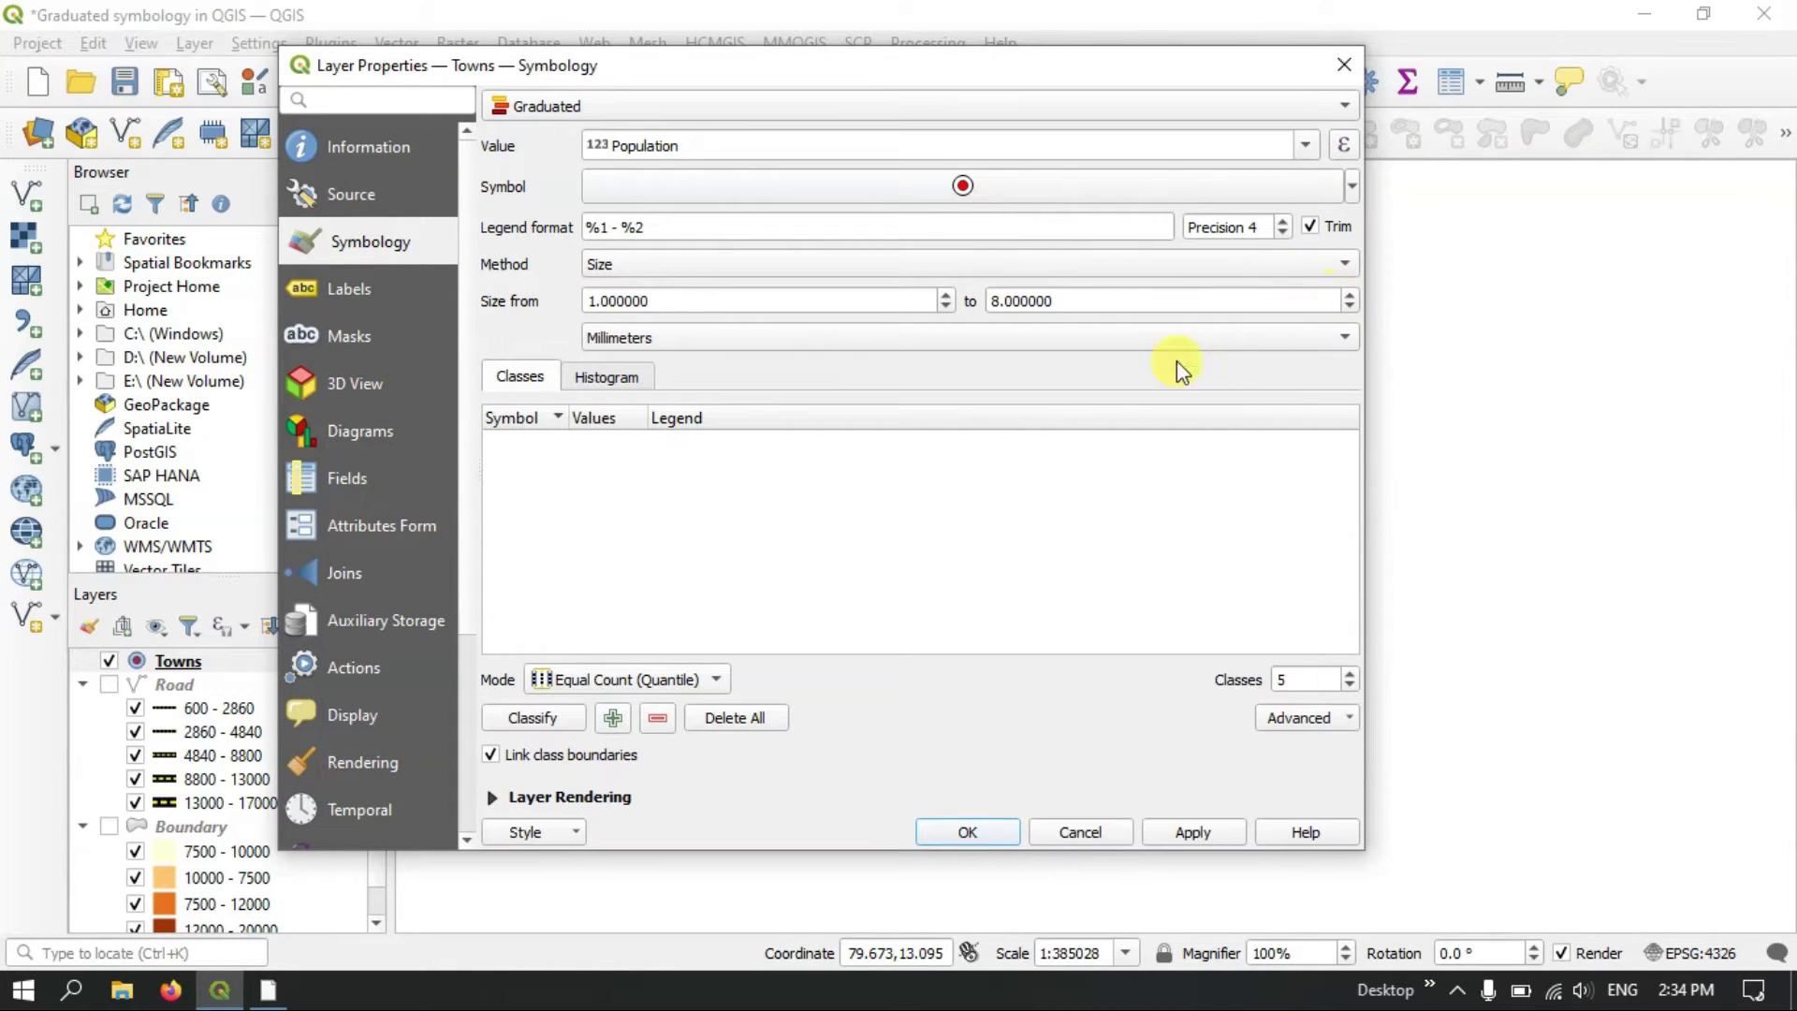
{"action": "left_click", "coordinate": [559, 721]}
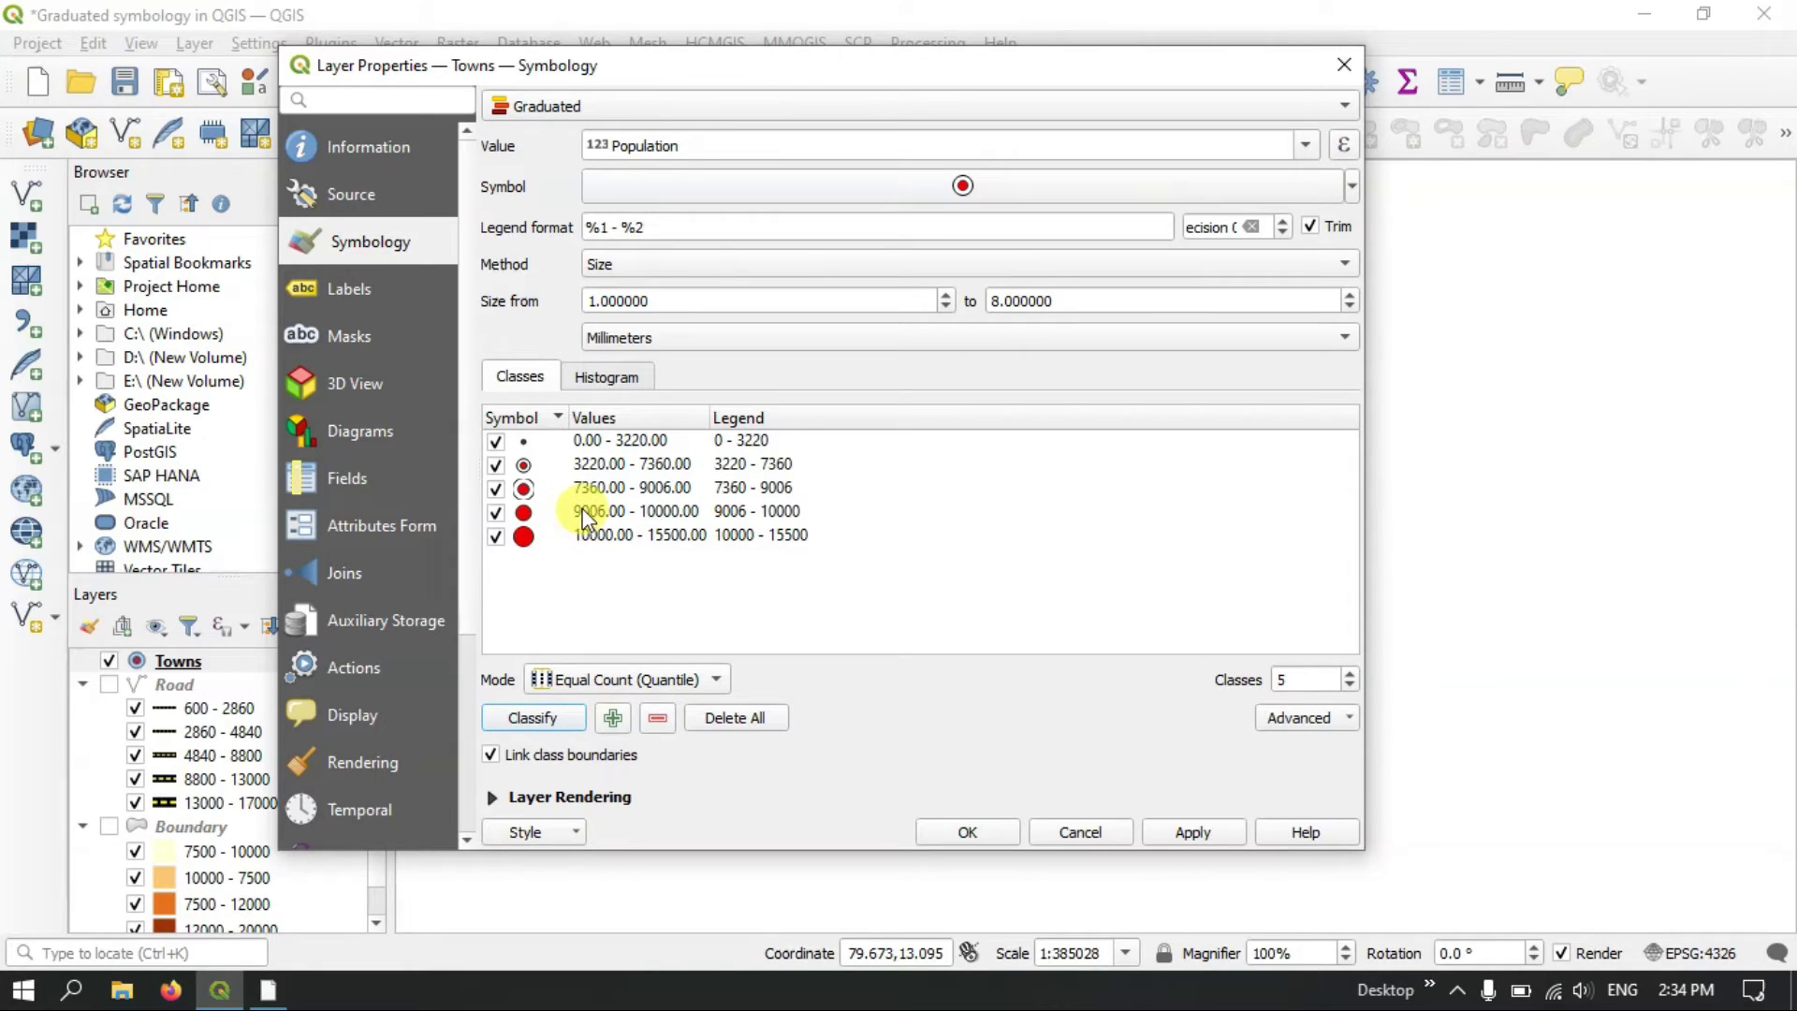
{"action": "left_click", "coordinate": [669, 539]}
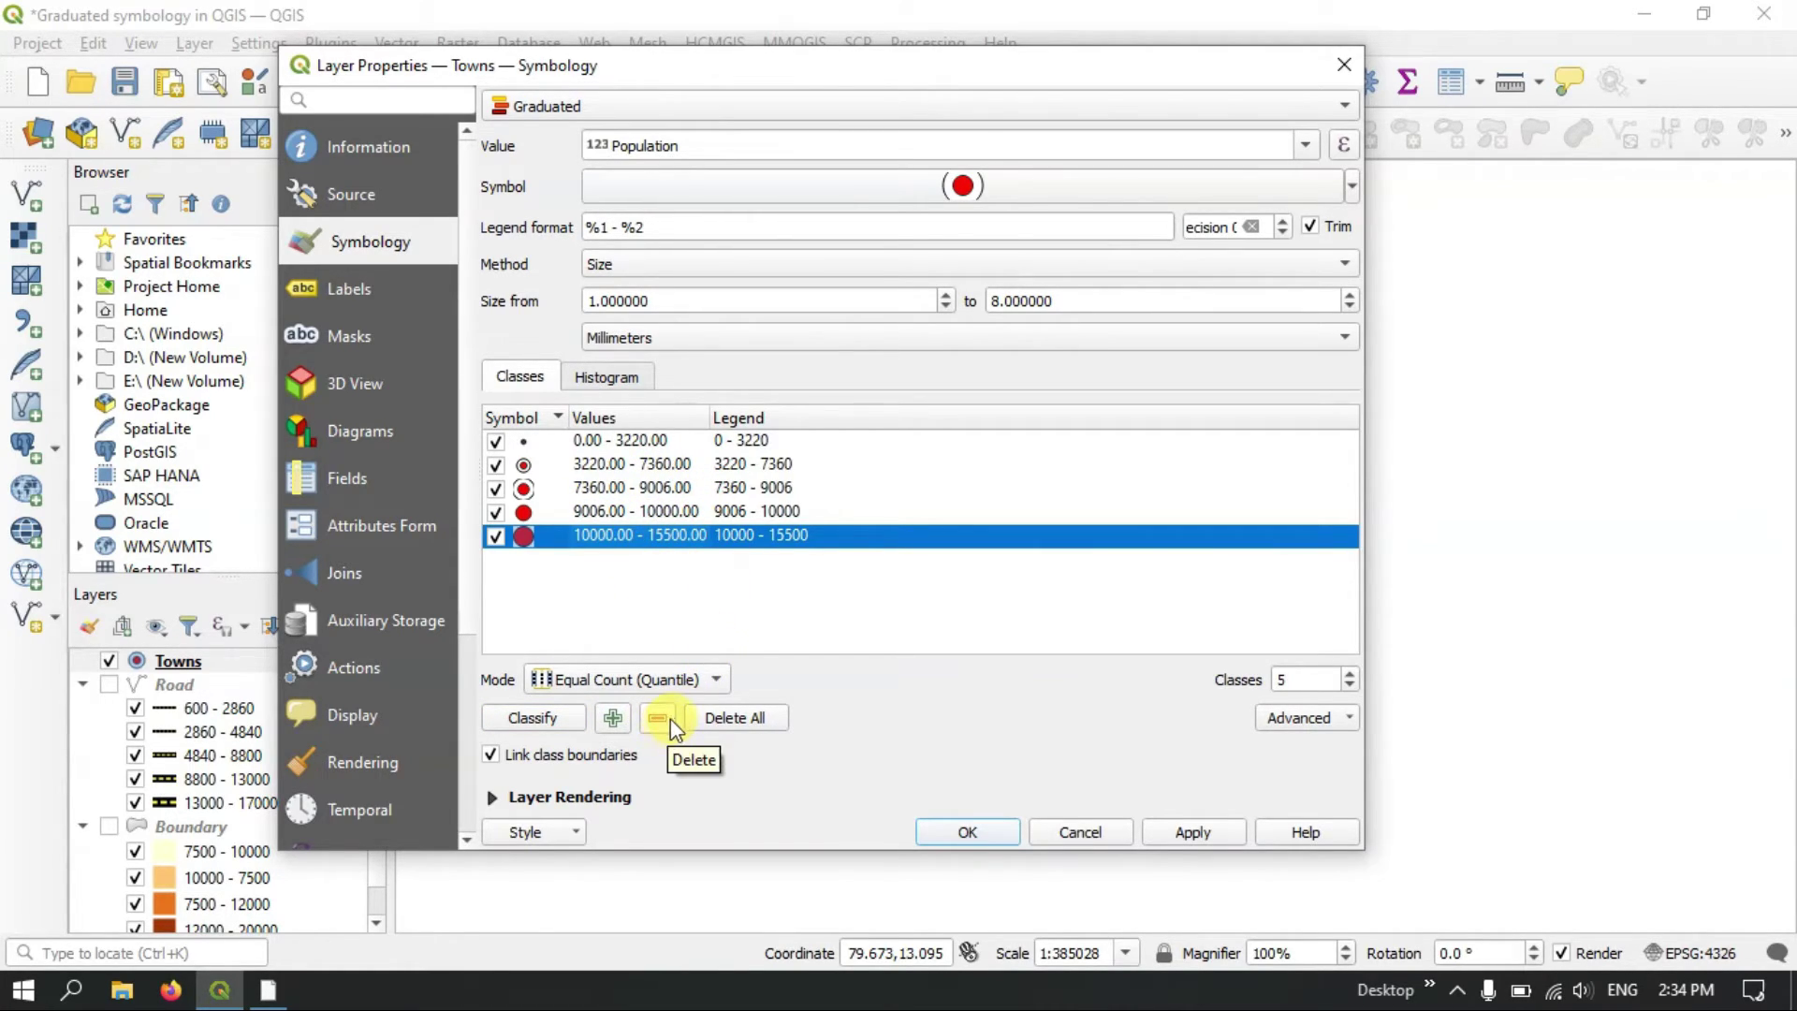
- Try the Equal Interval, Natural Breaks (Jenks), Standard Deviation and Pretty Breaks modes on the Towns population classes
{"action": "left_click", "coordinate": [615, 678]}
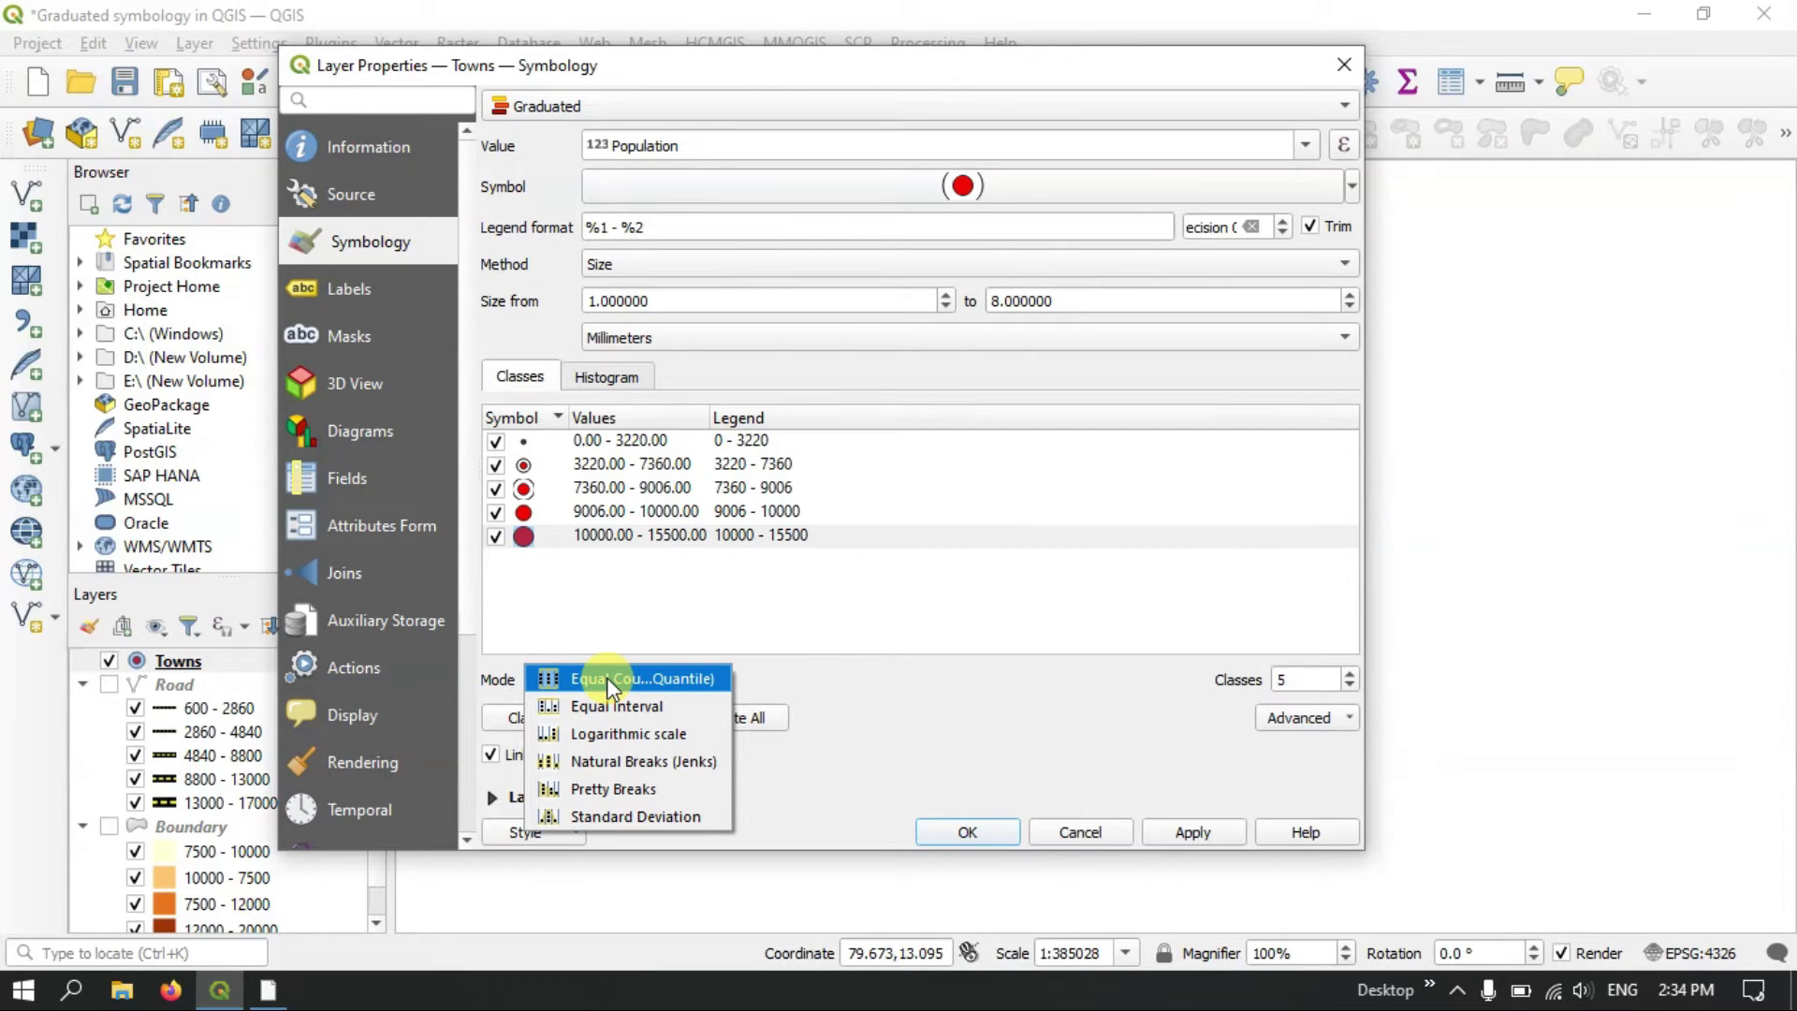
{"action": "left_click", "coordinate": [617, 706]}
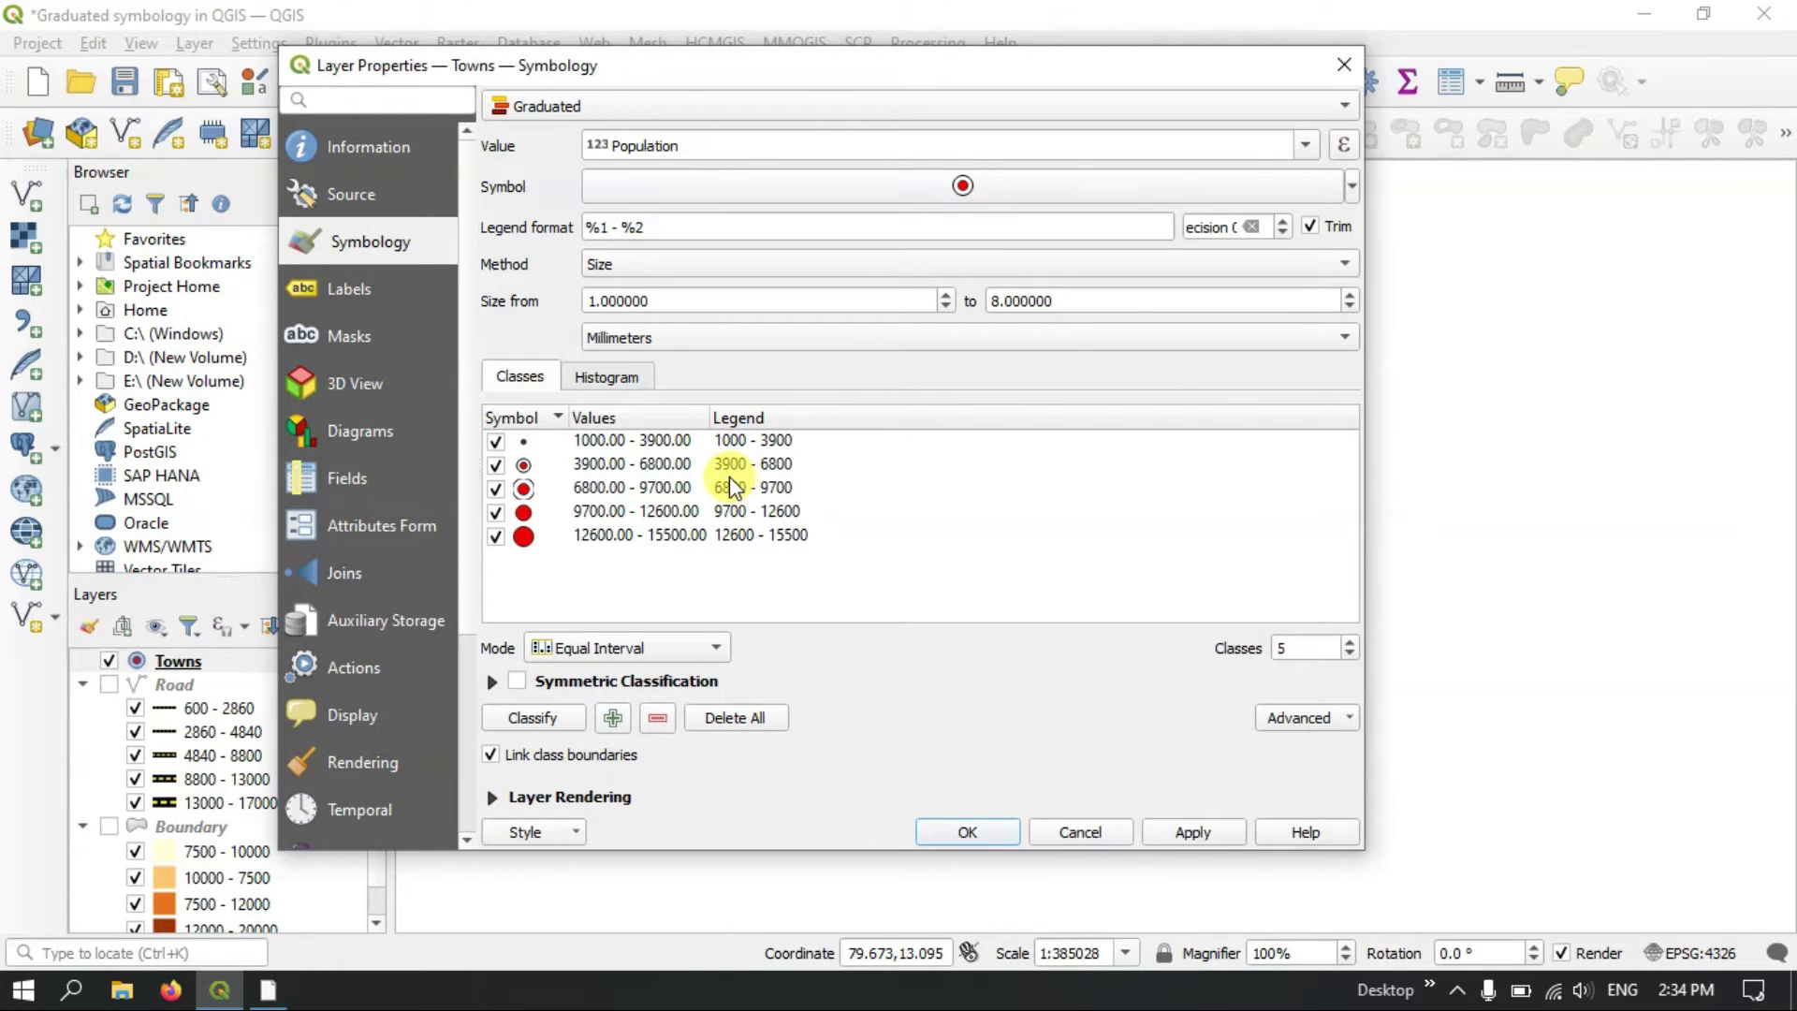
{"action": "left_click", "coordinate": [660, 648]}
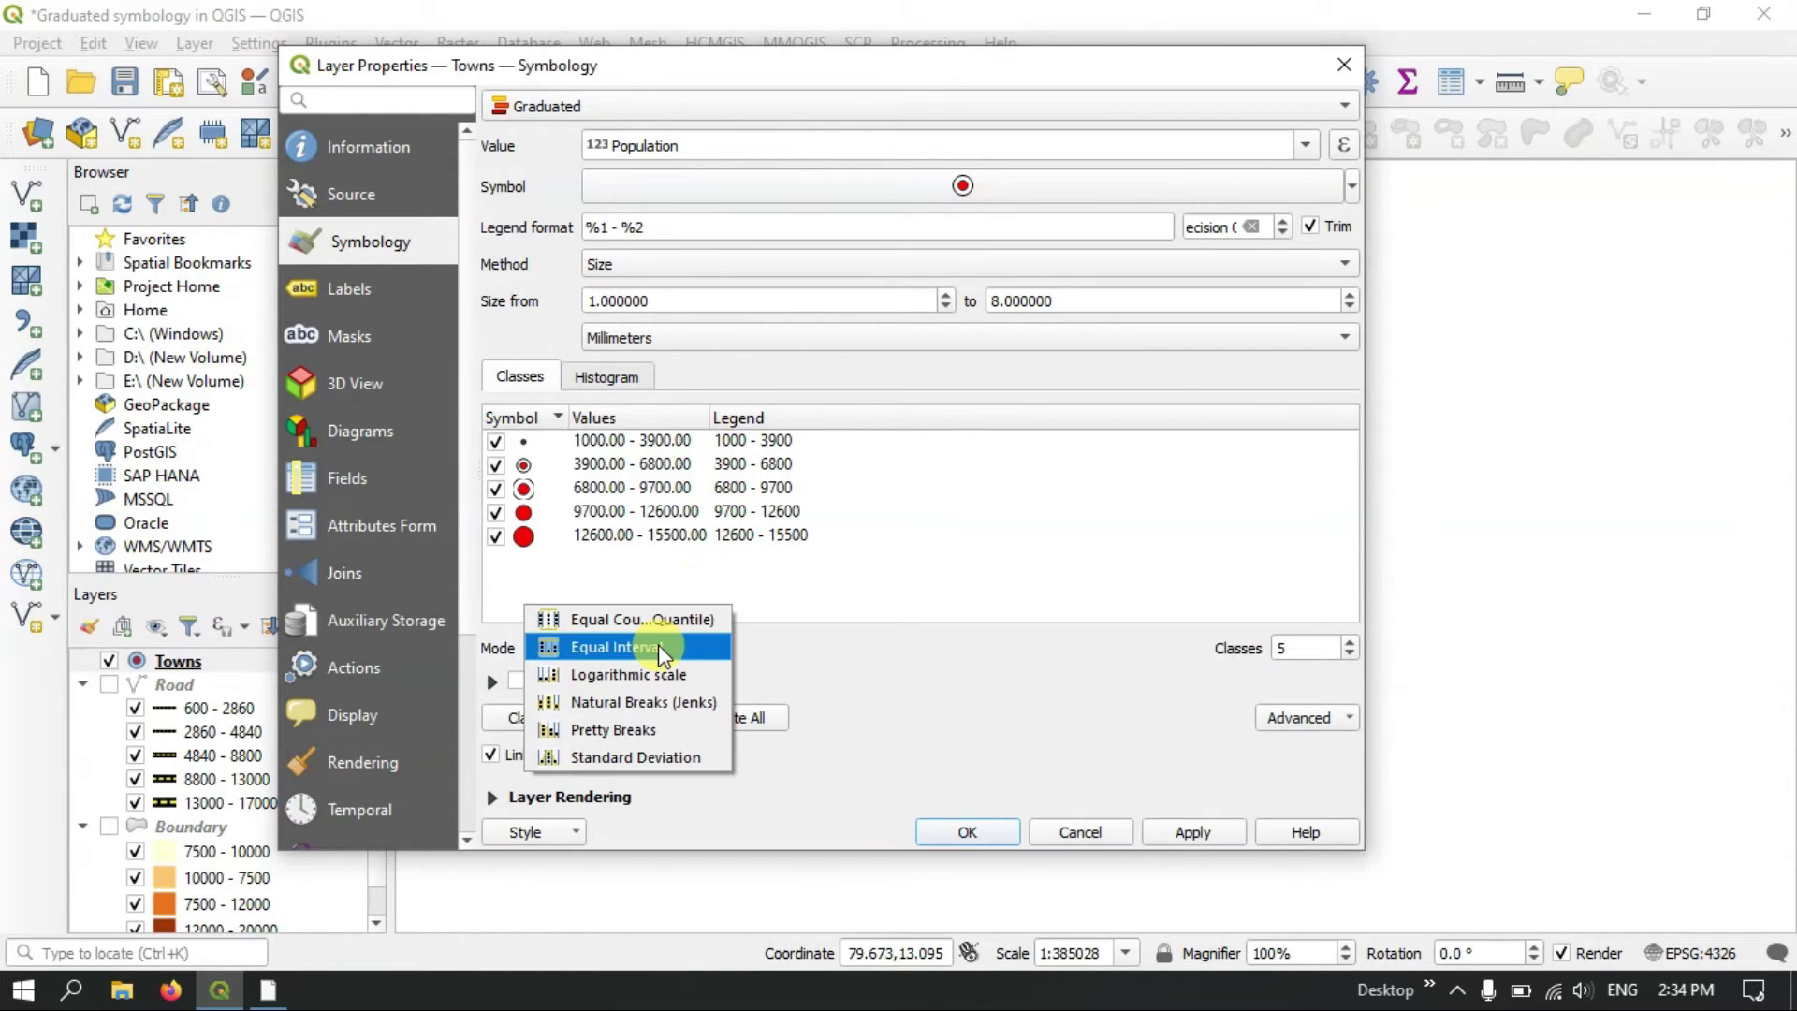
{"action": "left_click", "coordinate": [654, 702]}
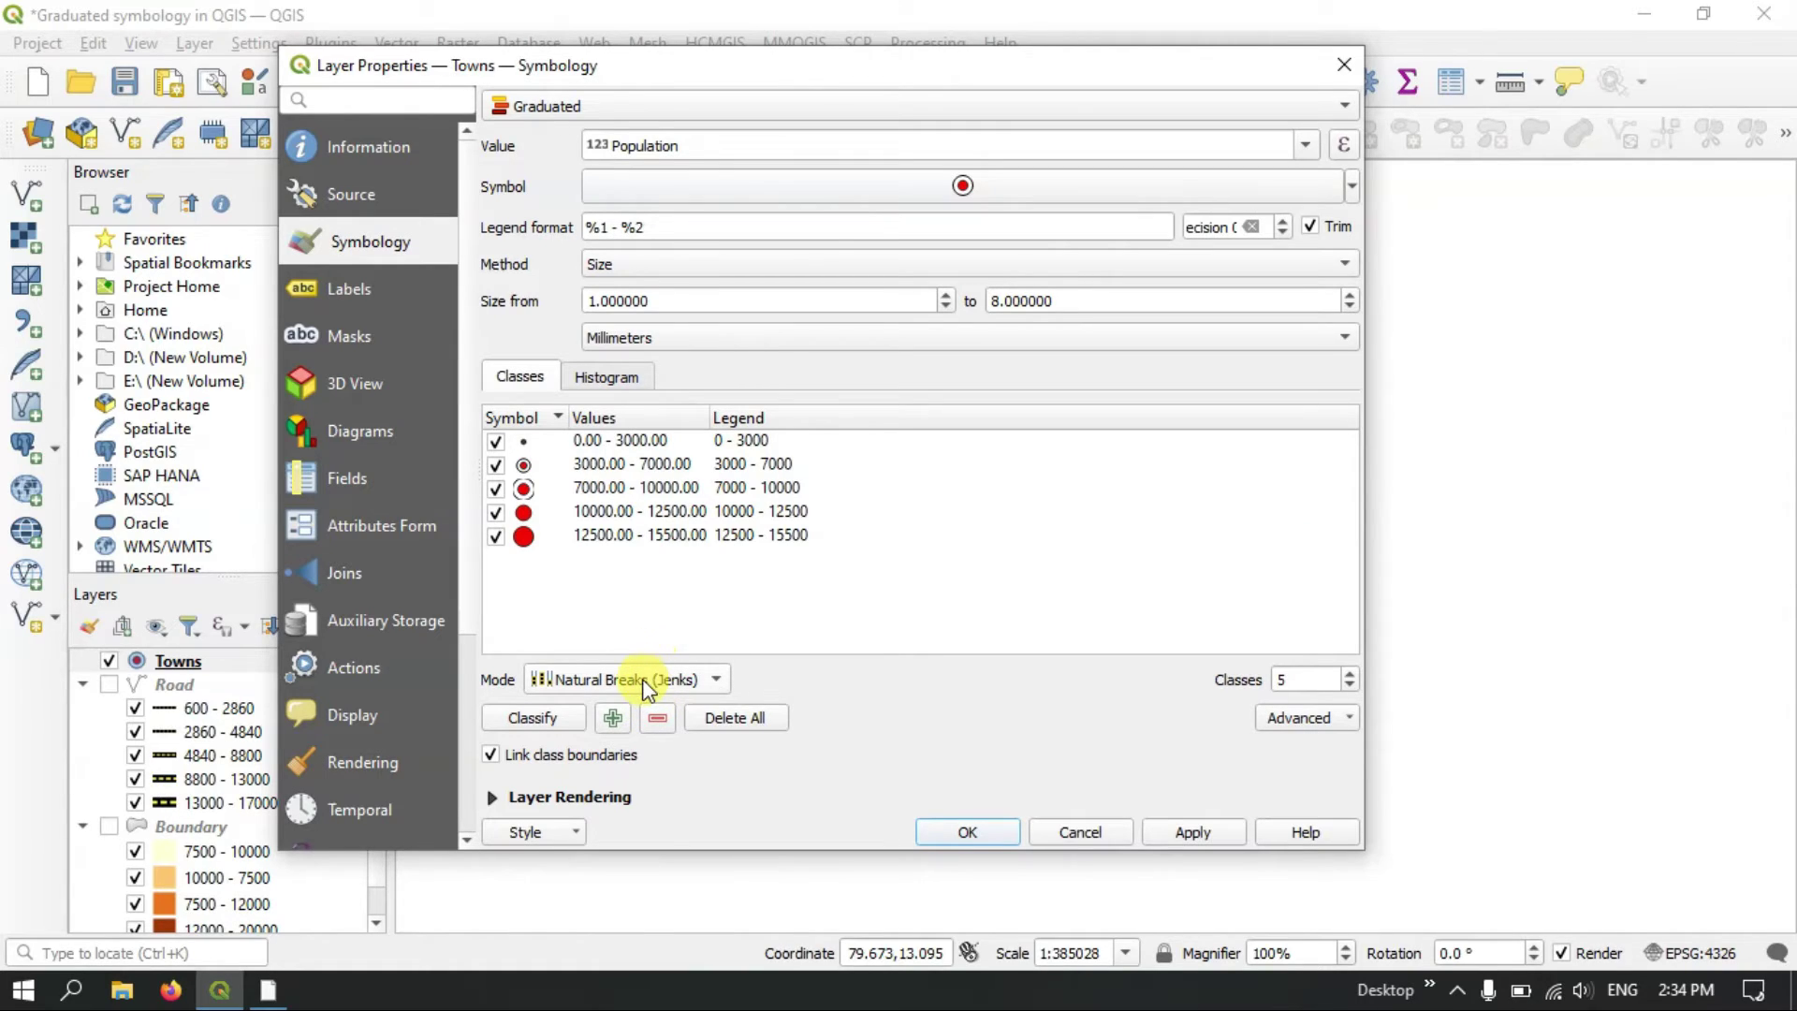
{"action": "left_click", "coordinate": [646, 683]}
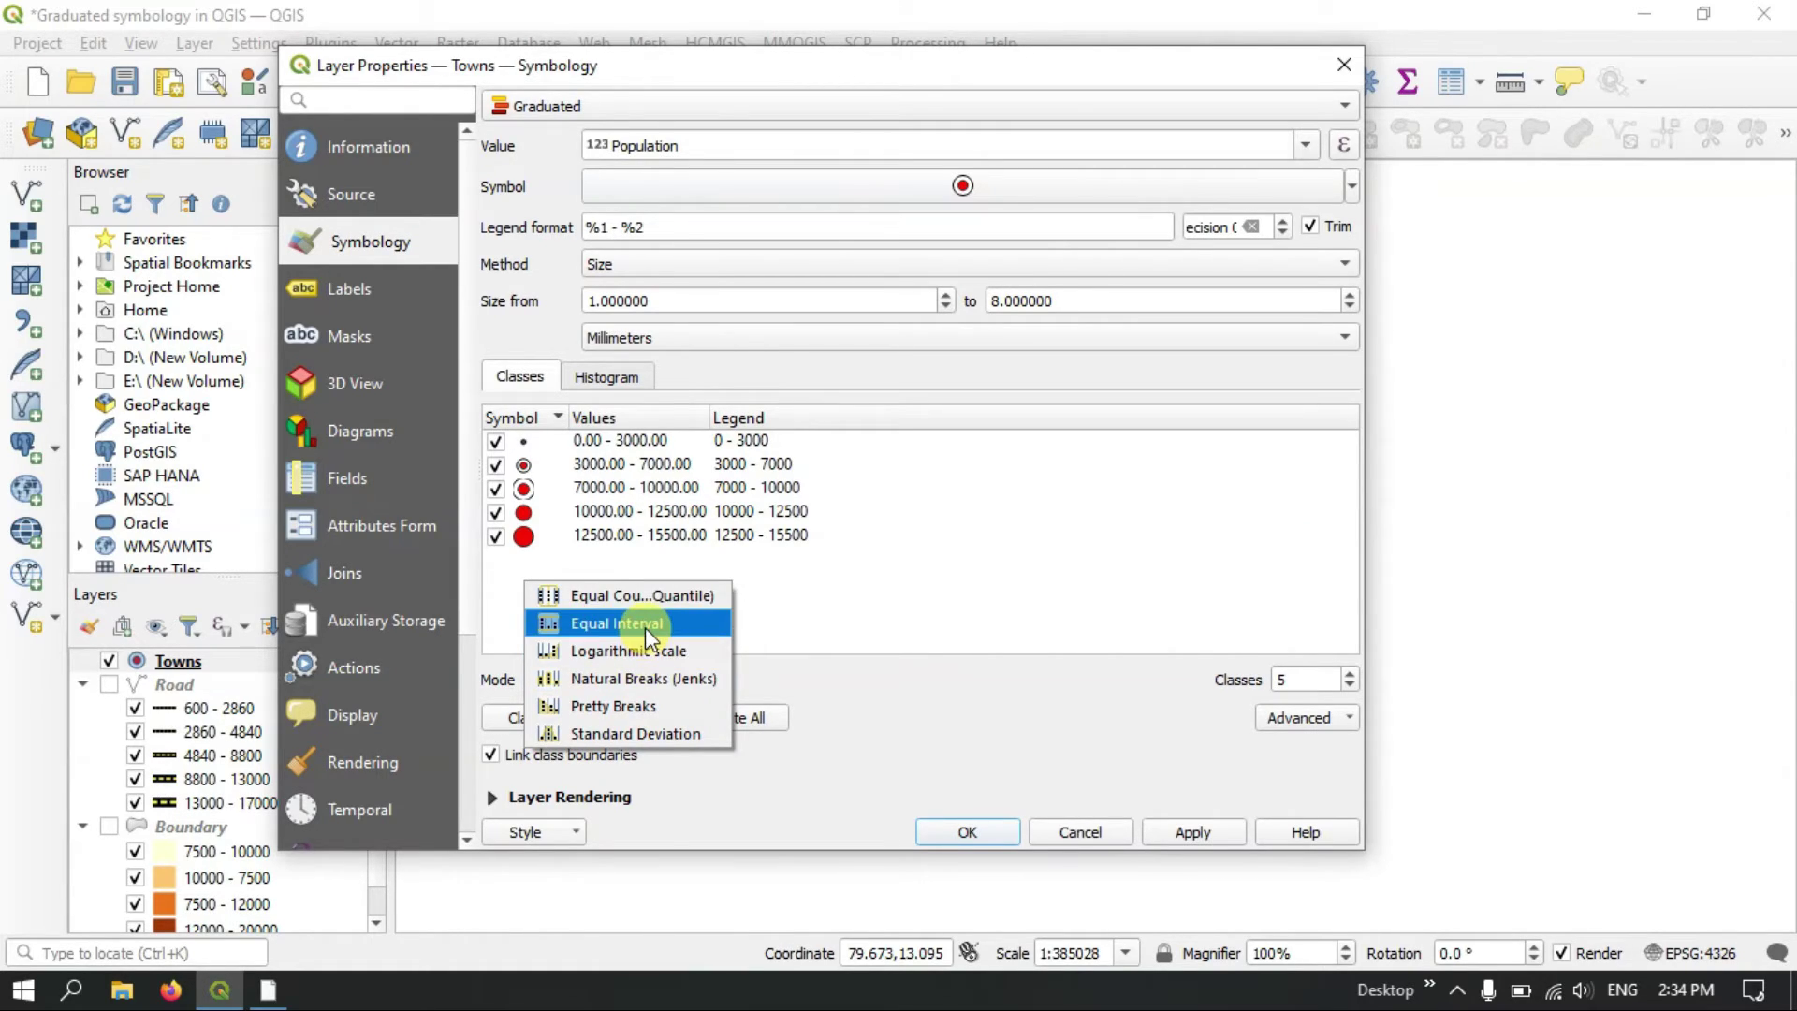
{"action": "left_click", "coordinate": [635, 734]}
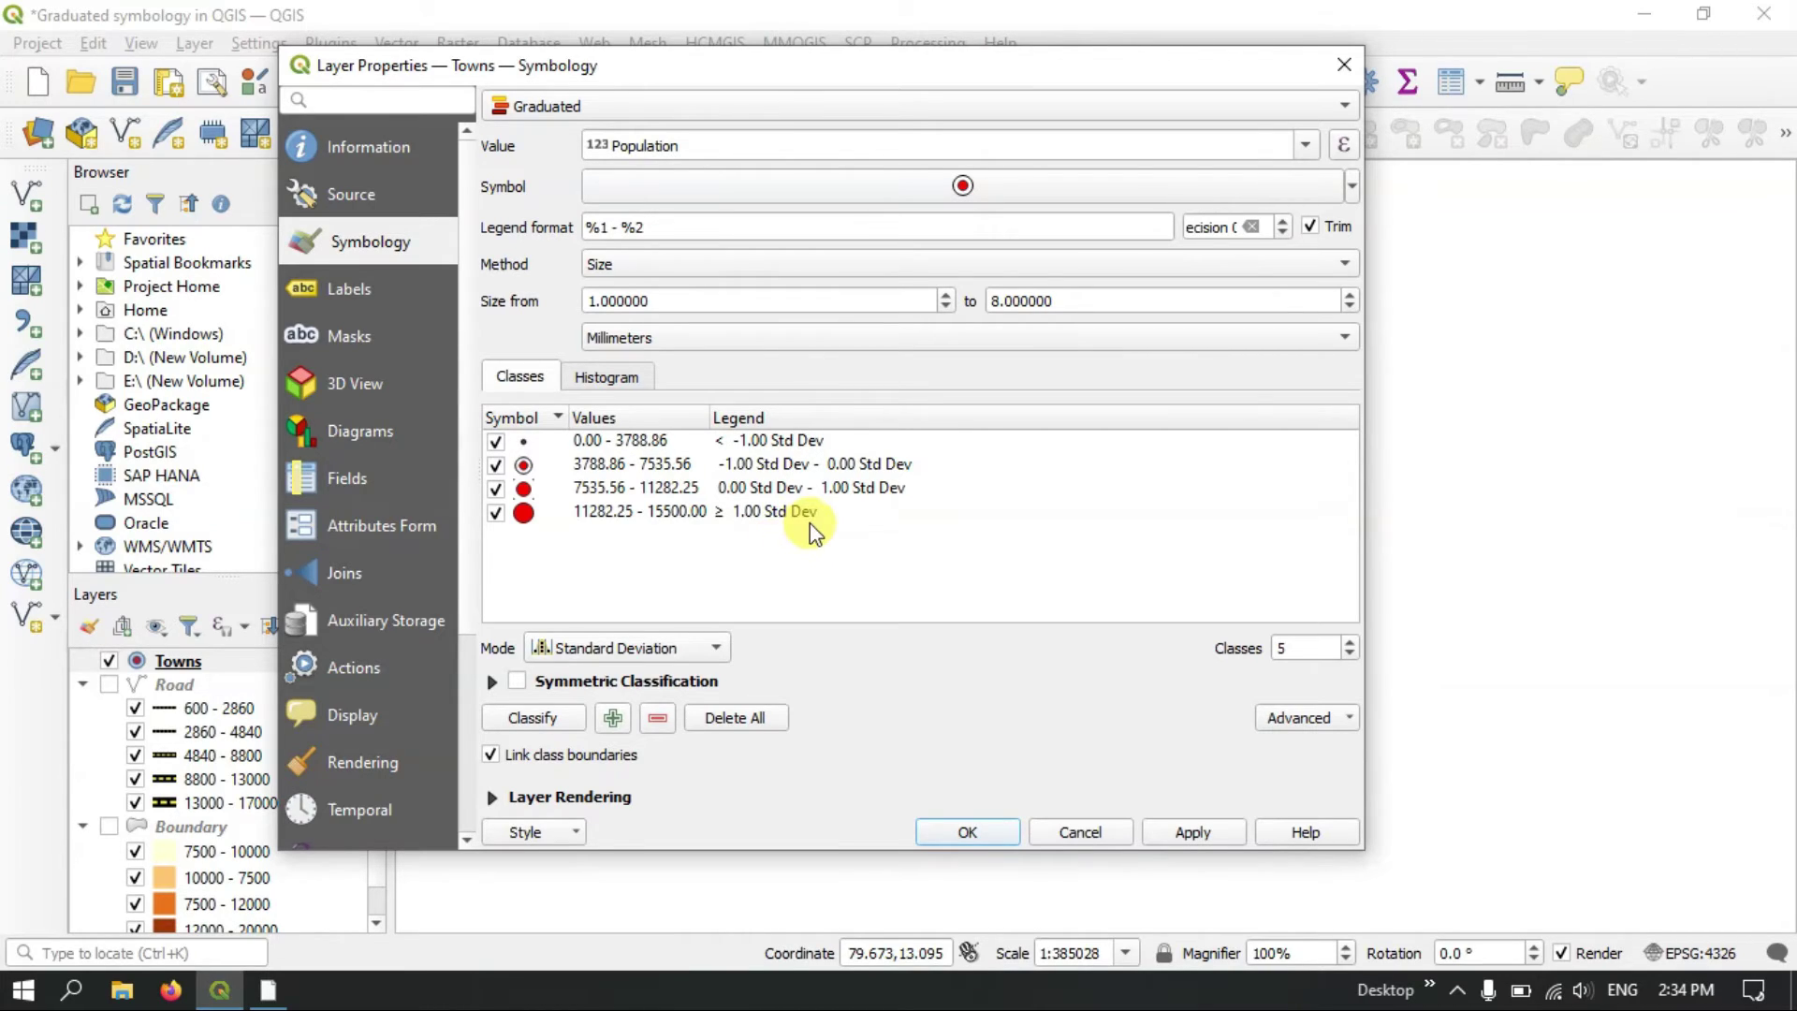
{"action": "left_click", "coordinate": [670, 641]}
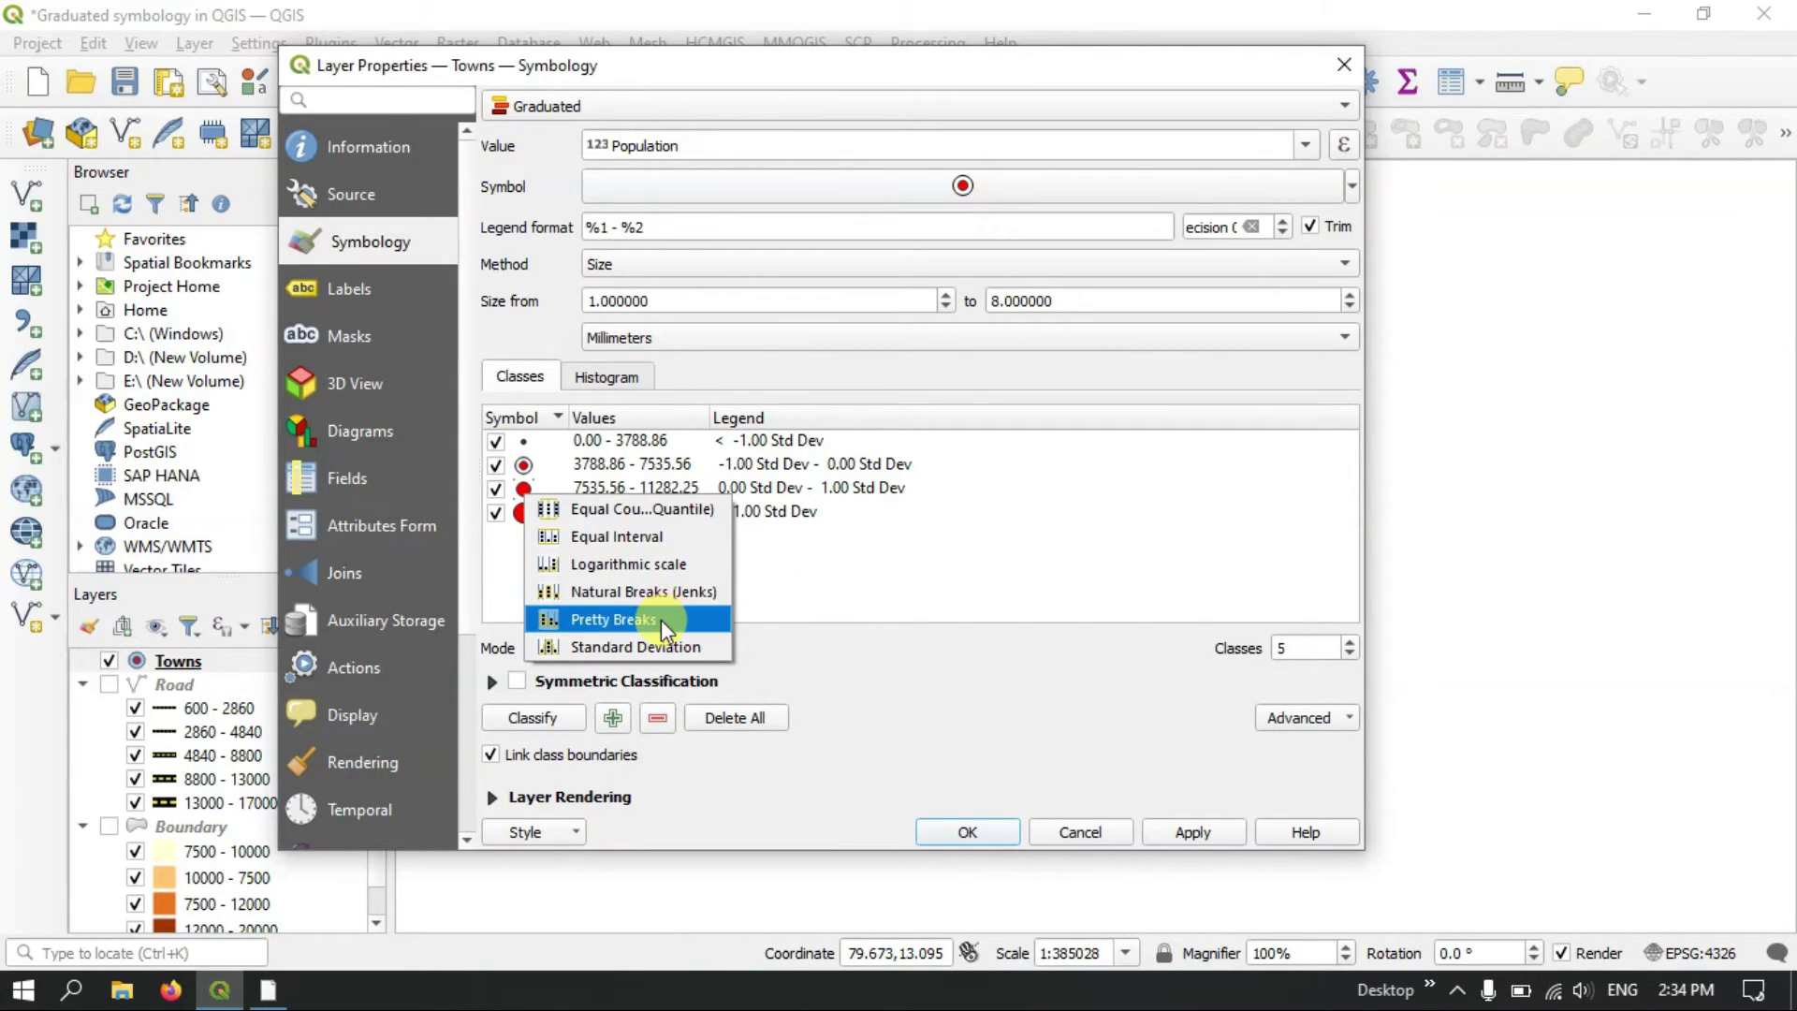
{"action": "left_click", "coordinate": [661, 620]}
- Classify Towns by Equal Interval with marker sizes from 2.4 to 10 millimetres, and apply the style
{"action": "left_click", "coordinate": [660, 647]}
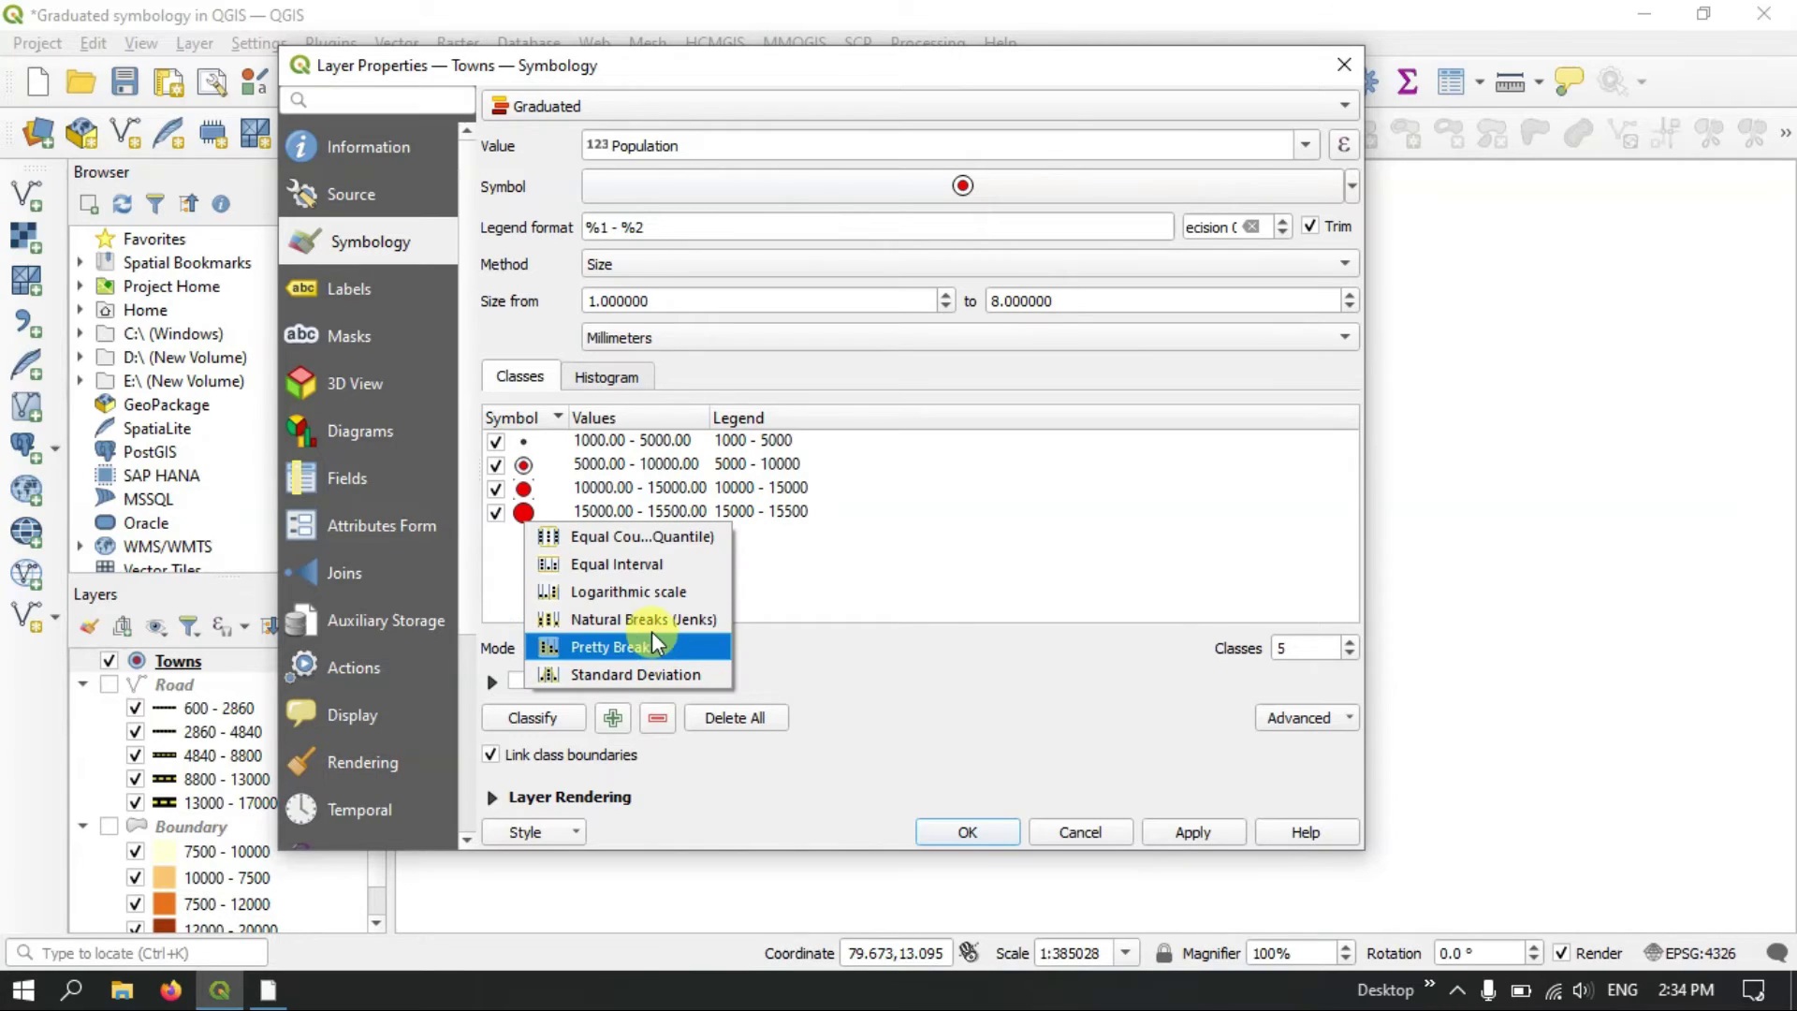
{"action": "left_click", "coordinate": [661, 566]}
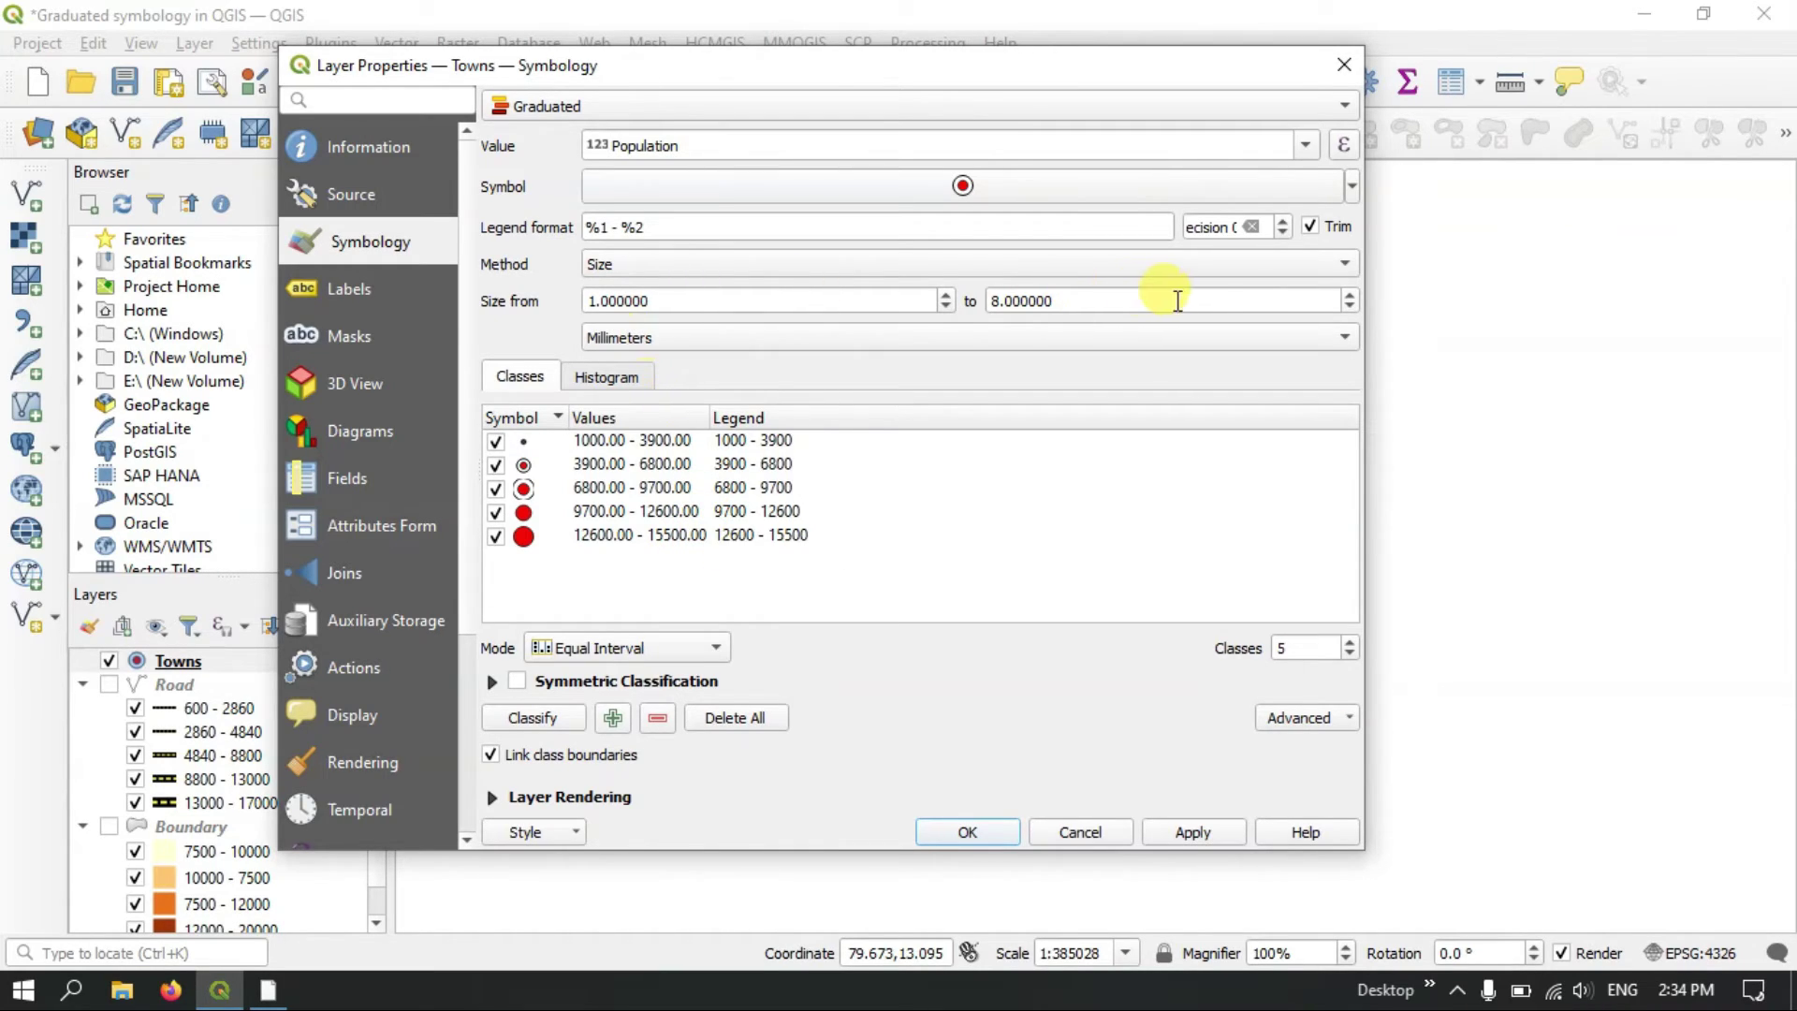
{"action": "left_click", "coordinate": [947, 295]}
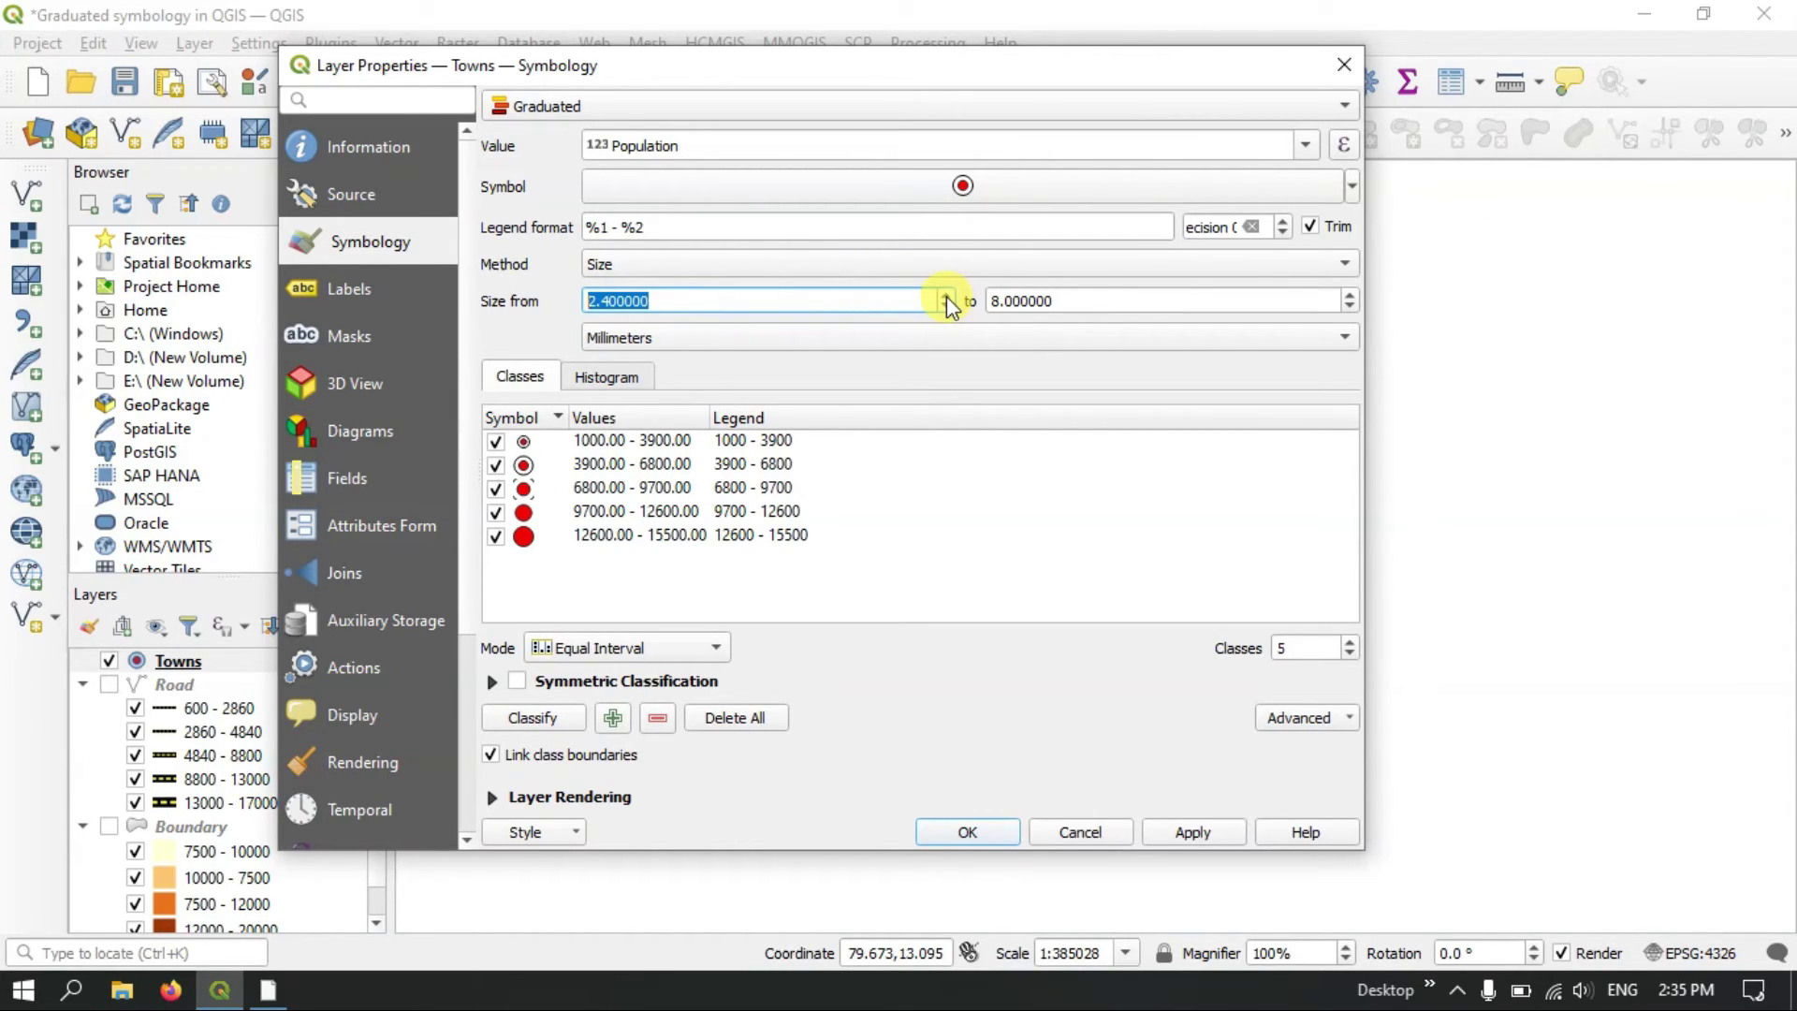
{"action": "left_click", "coordinate": [1350, 296]}
{"action": "left_click", "coordinate": [1350, 295]}
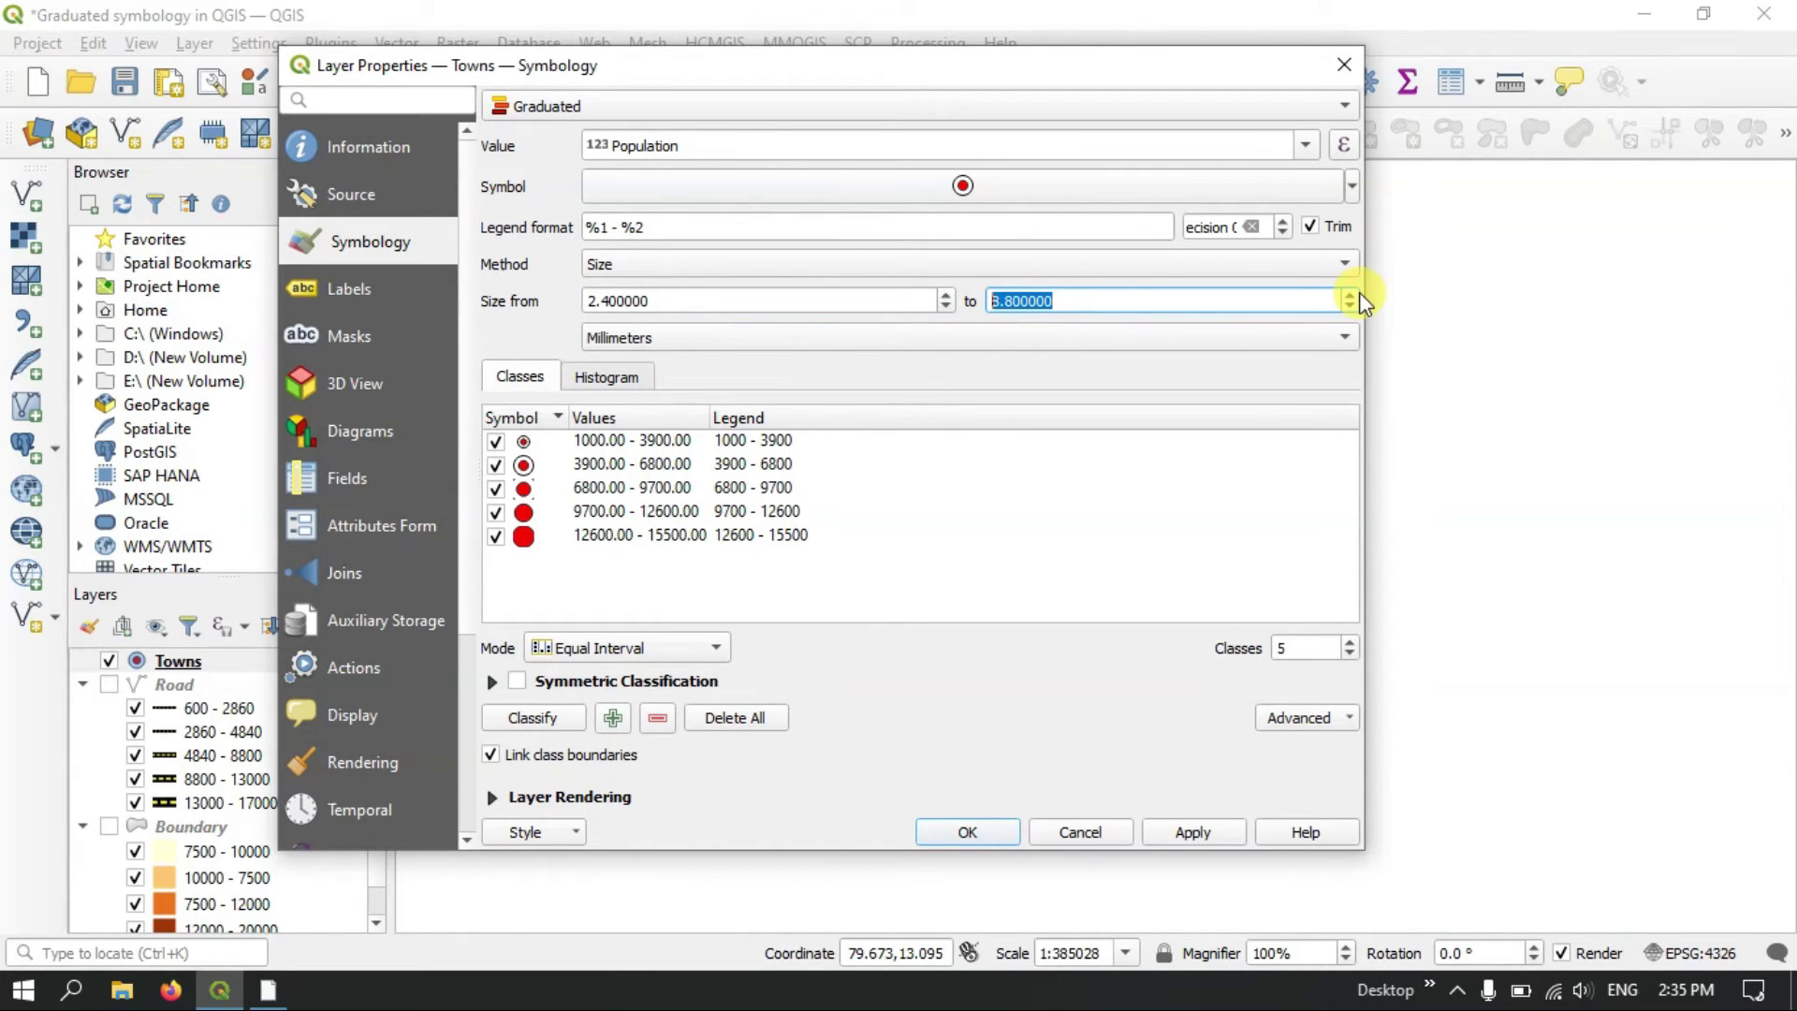
{"action": "left_click", "coordinate": [1349, 296]}
{"action": "left_click", "coordinate": [1349, 295]}
{"action": "left_click", "coordinate": [1350, 296]}
{"action": "left_click", "coordinate": [1349, 296]}
{"action": "left_click", "coordinate": [1350, 296]}
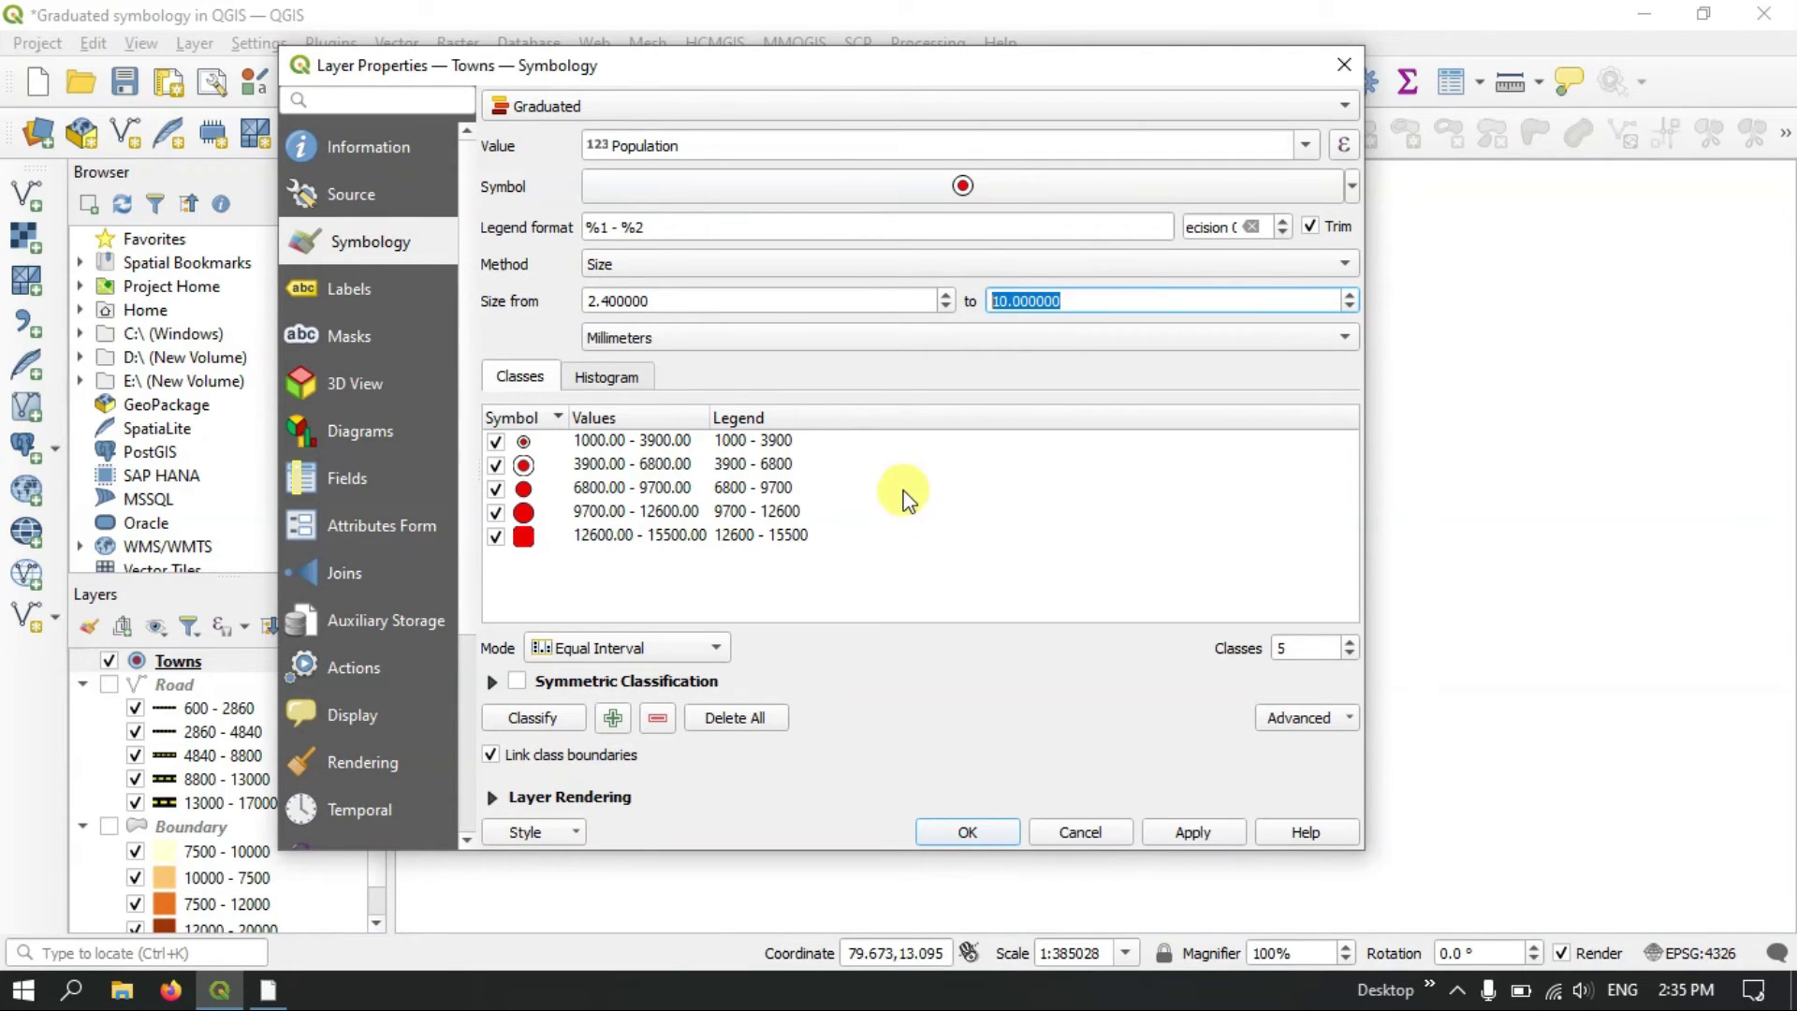
{"action": "left_click", "coordinate": [1191, 832]}
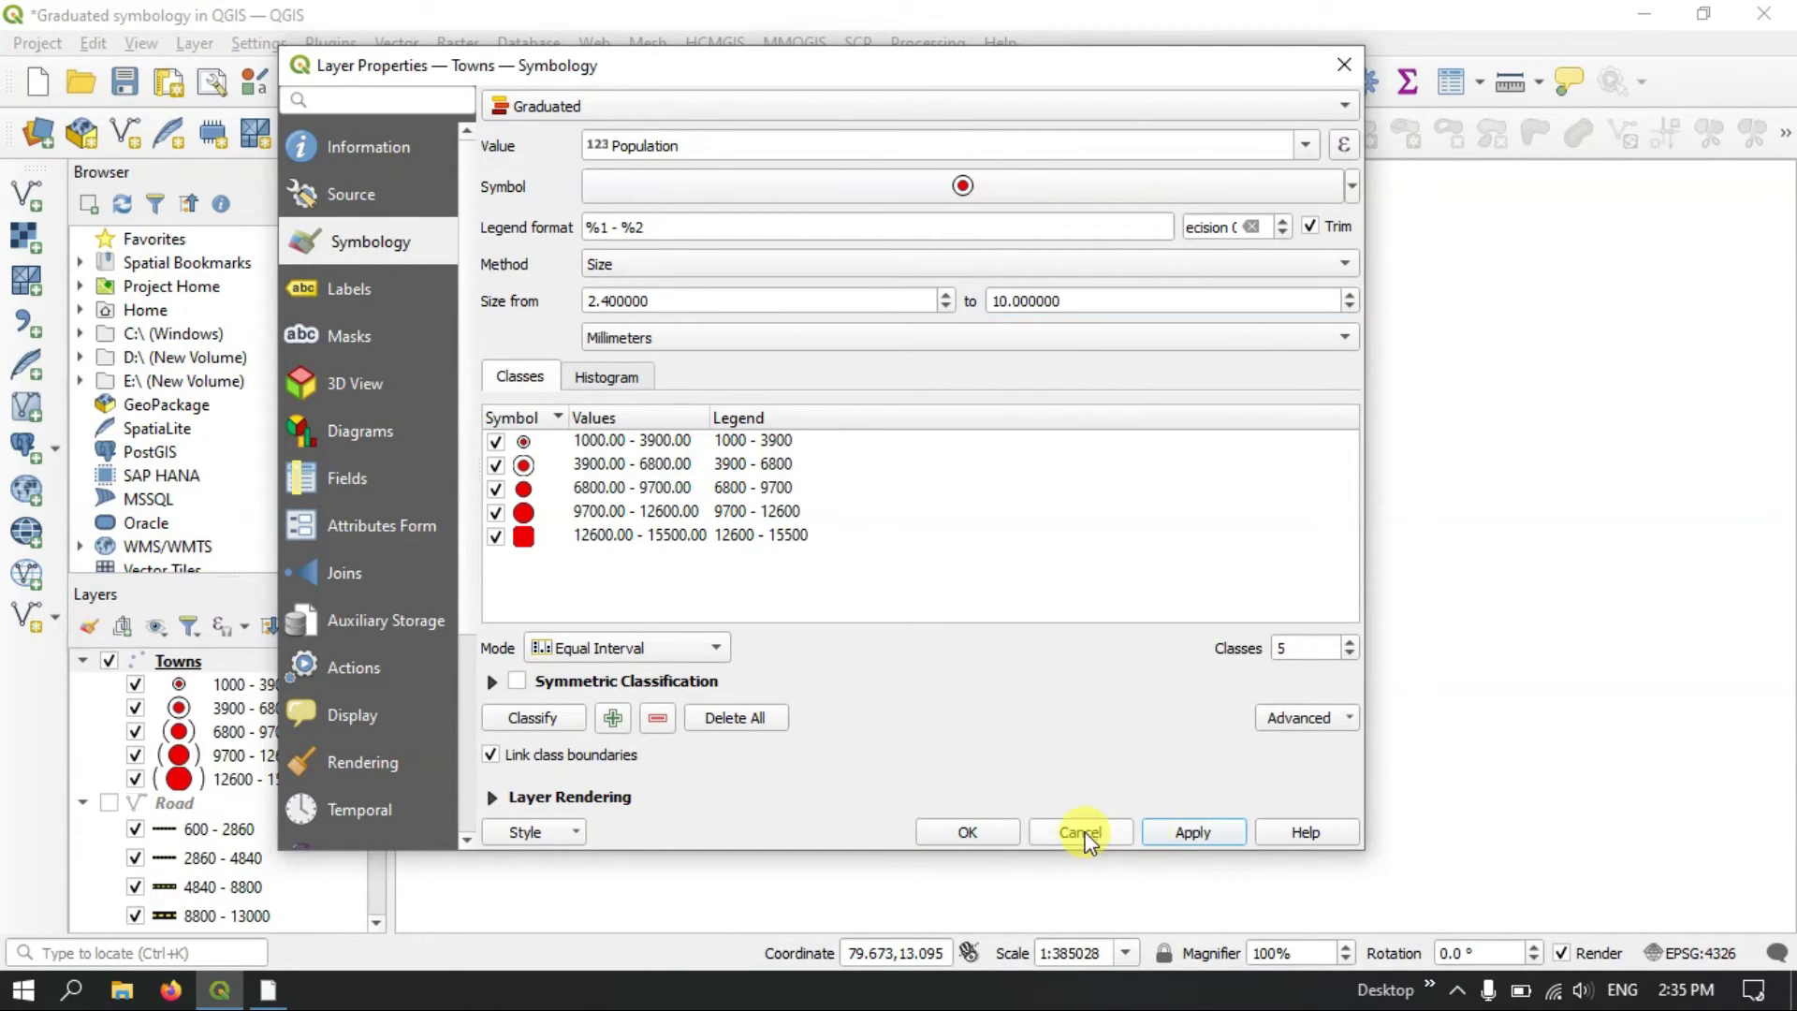
{"action": "left_click", "coordinate": [989, 838]}
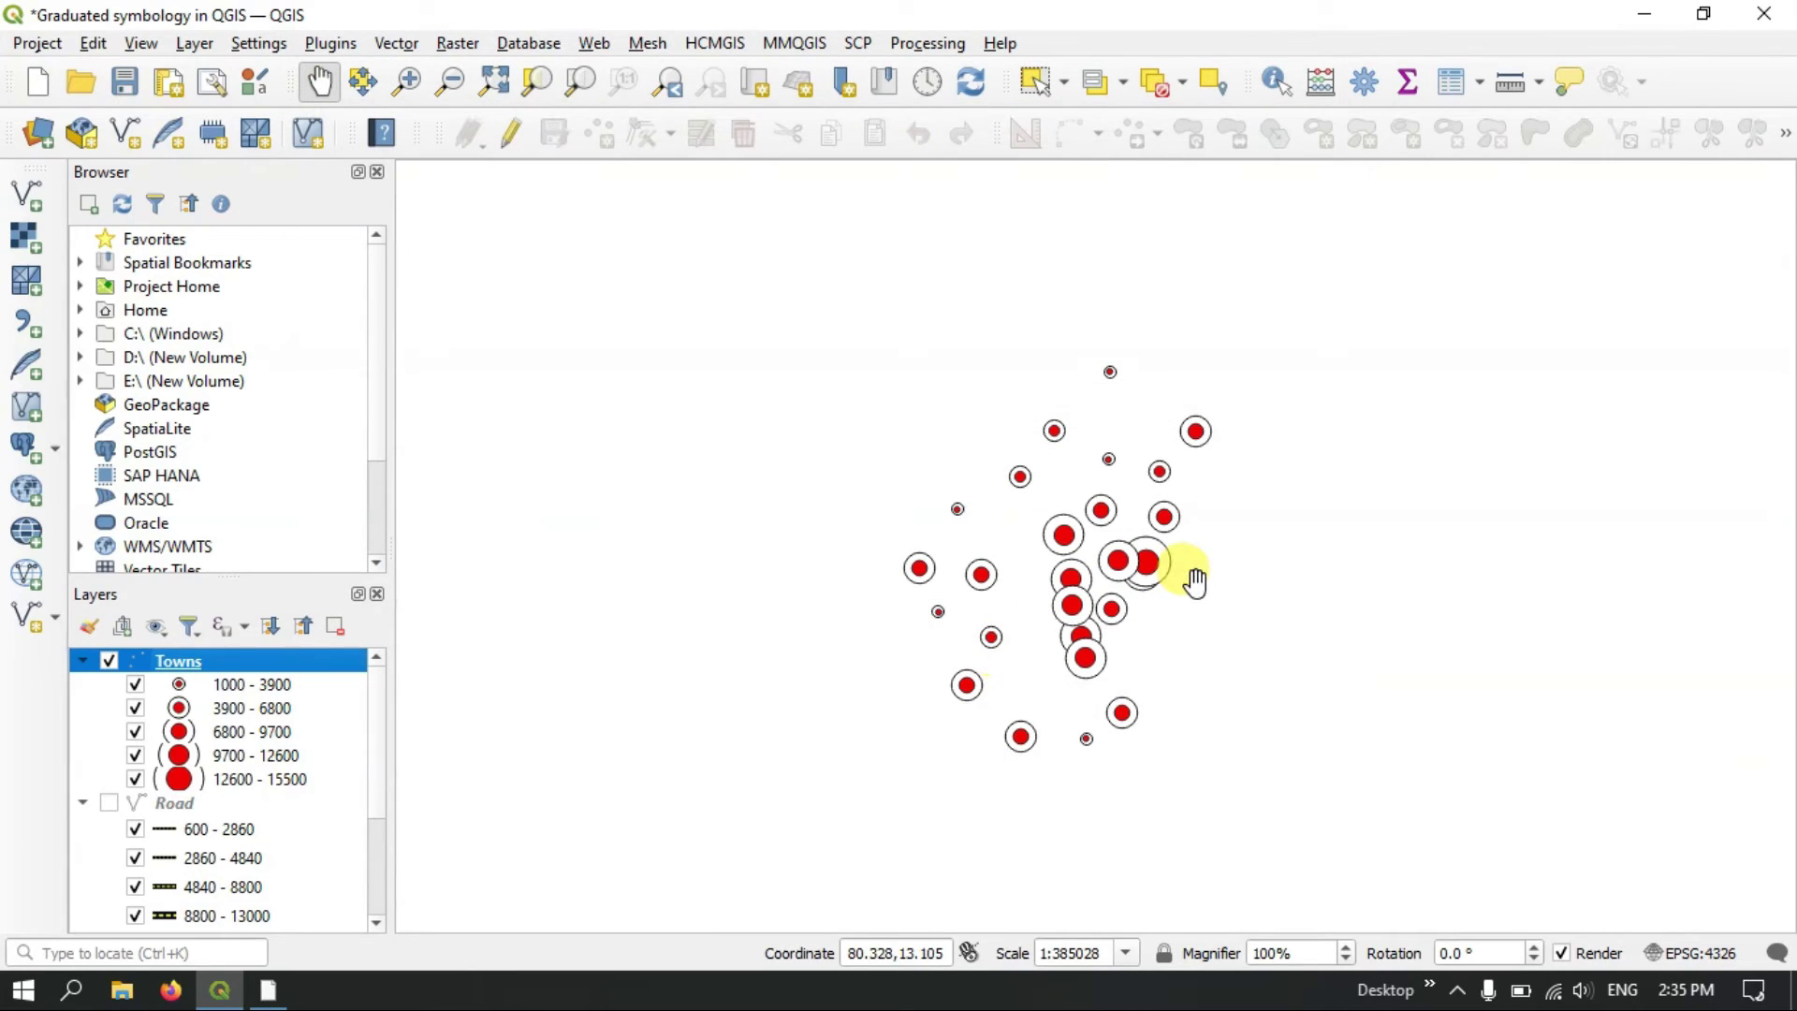
- Show the OpenStreetMap base layer beneath the graduated Towns markers
{"action": "scroll", "coordinate": [1196, 581], "scroll_direction": "up", "scroll_amount": 1}
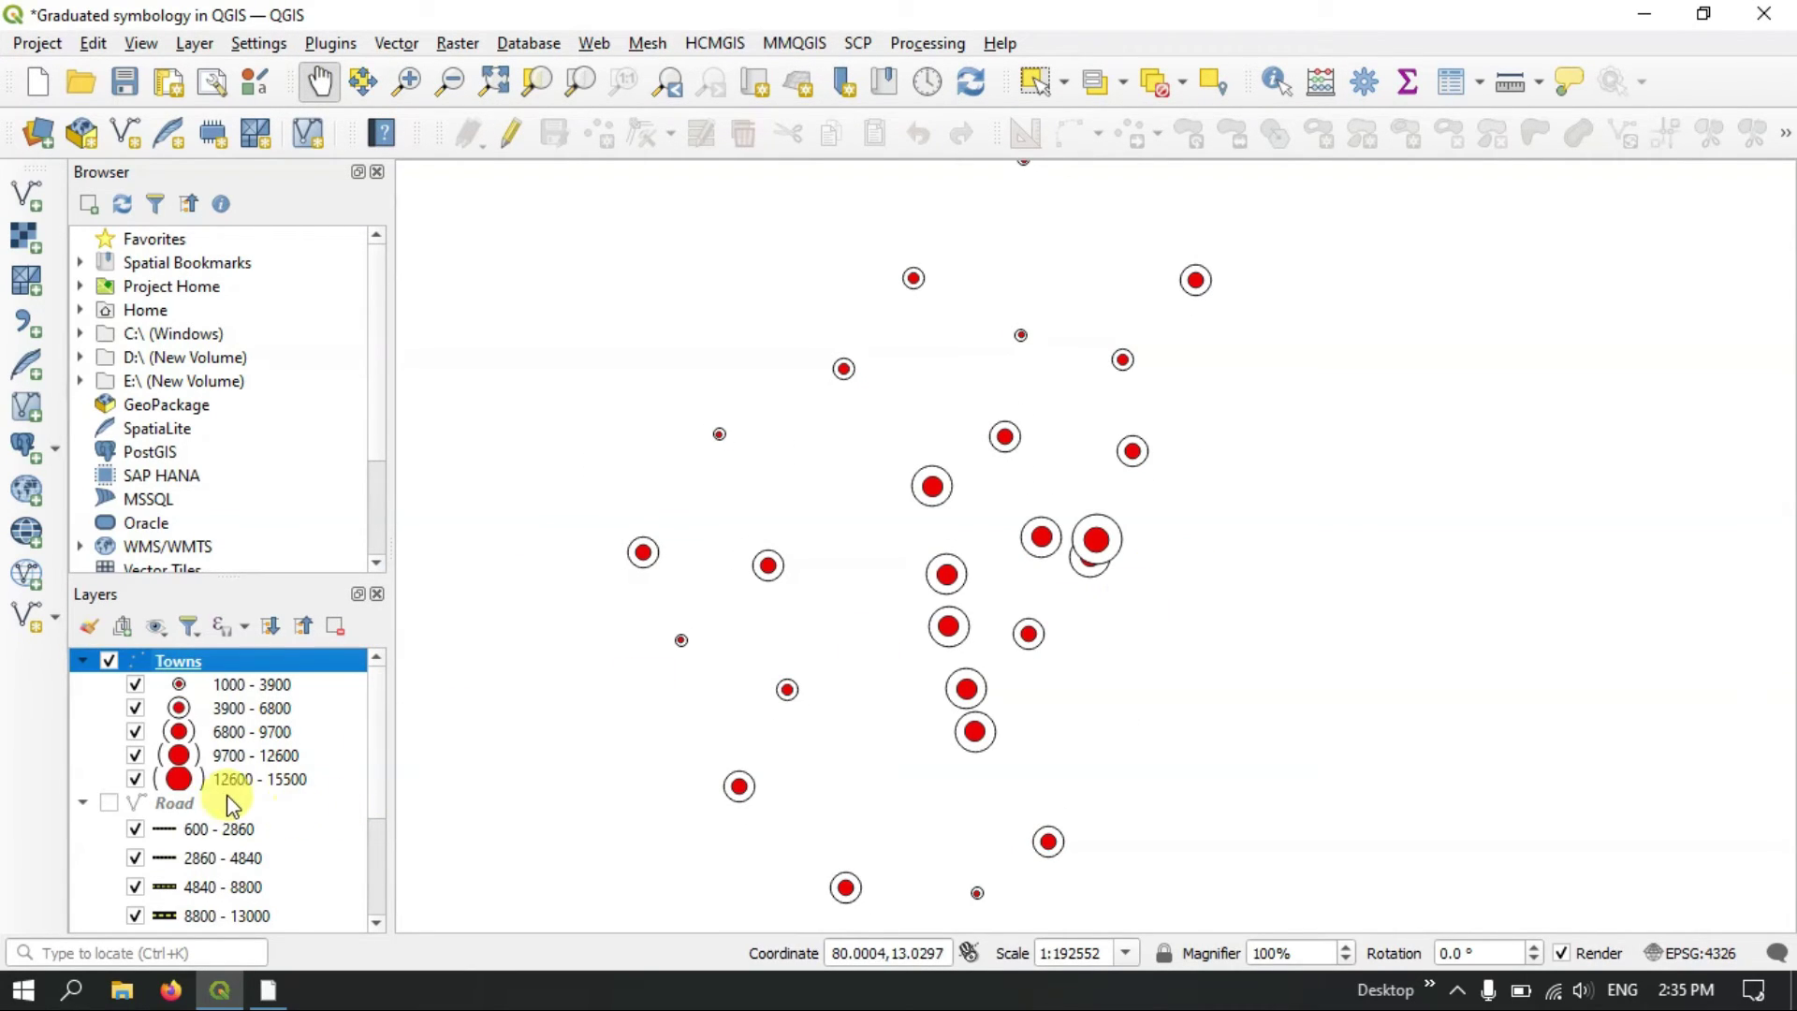
{"action": "scroll", "coordinate": [201, 795], "scroll_direction": "down", "scroll_amount": 2}
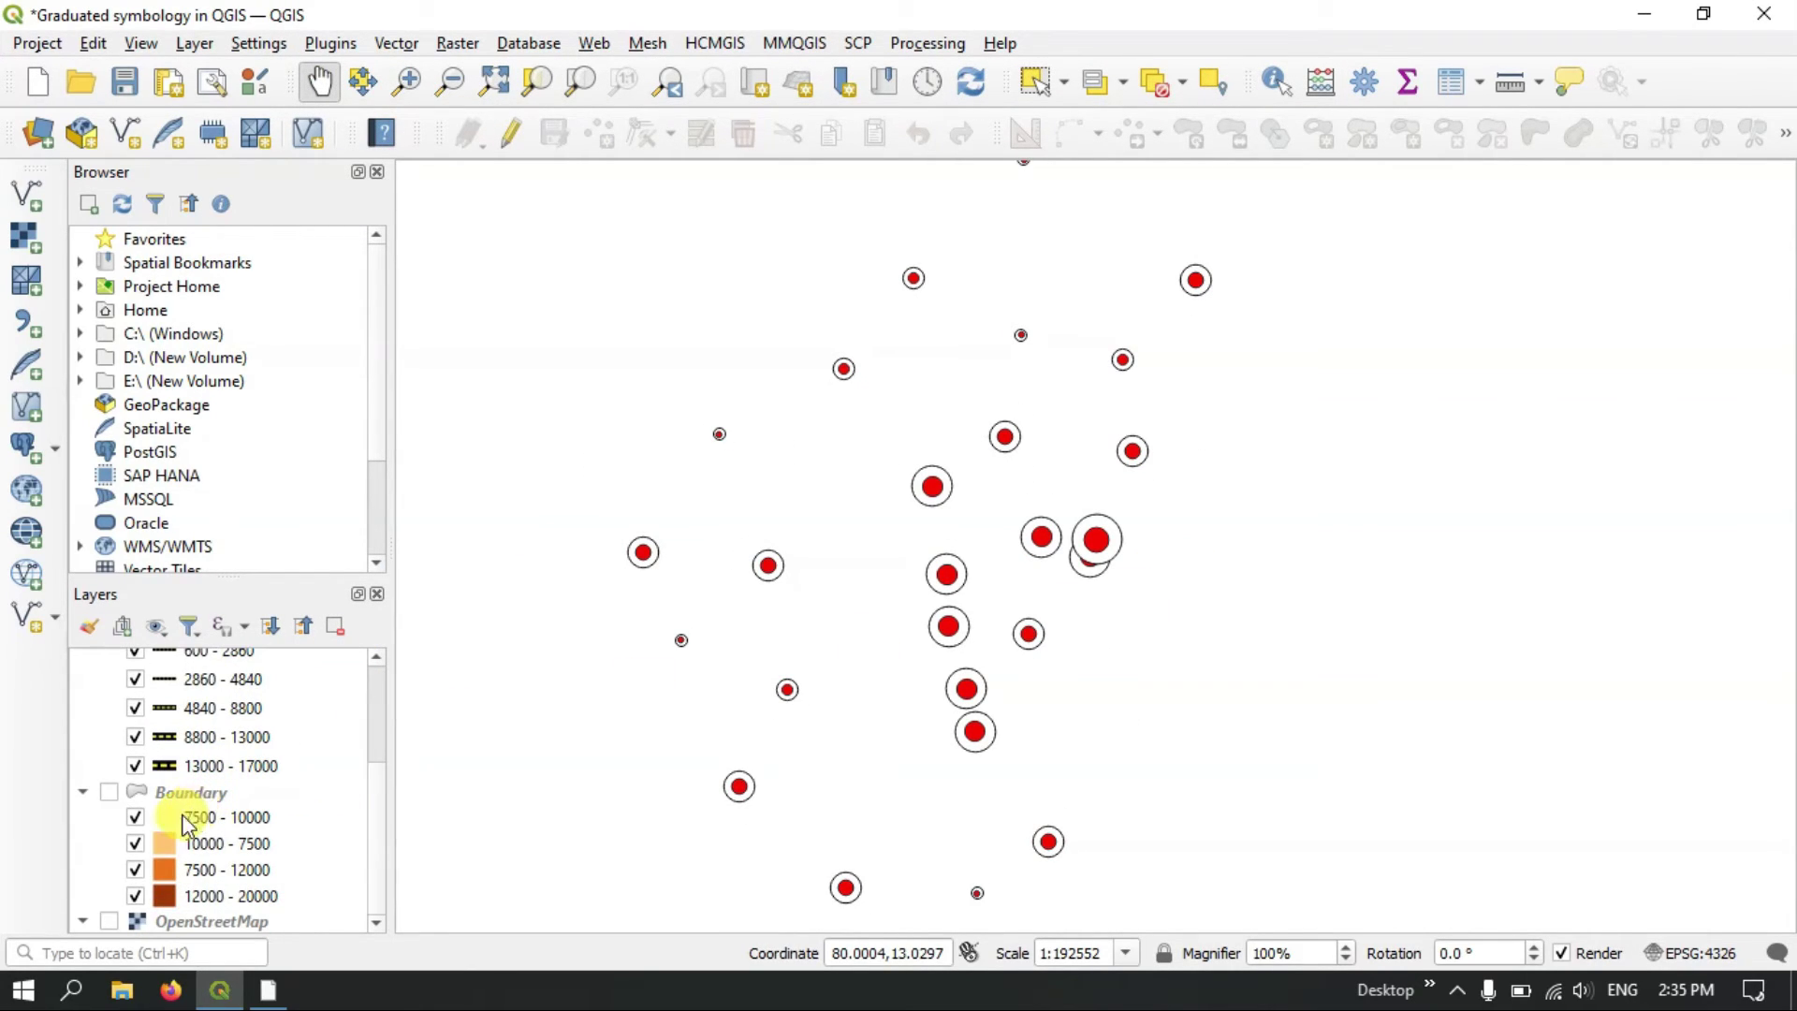
{"action": "left_click", "coordinate": [108, 921]}
{"action": "scroll", "coordinate": [915, 562], "scroll_direction": "down", "scroll_amount": 1}
{"action": "scroll", "coordinate": [914, 556], "scroll_direction": "up", "scroll_amount": 1}
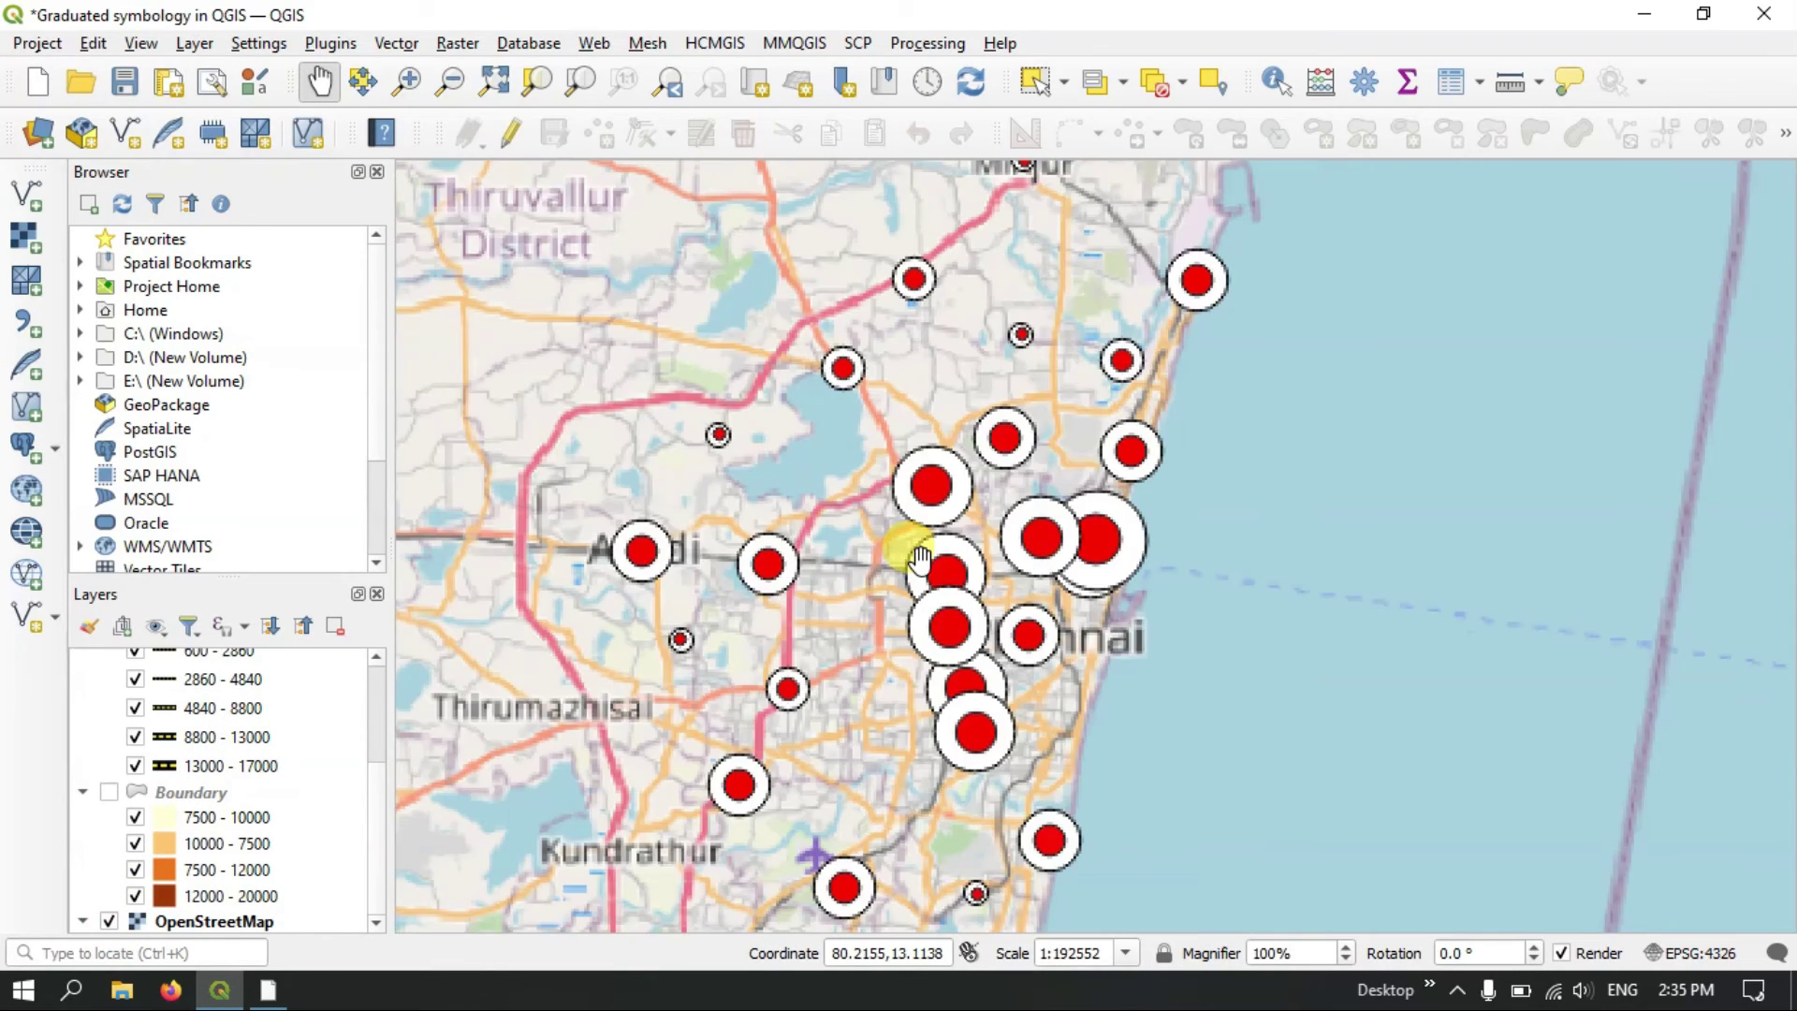
- Examine the graduated town markers over the base map, from Chennai's coast to the small town near Arrikamedu
{"action": "scroll", "coordinate": [1140, 529], "scroll_direction": "up", "scroll_amount": 2}
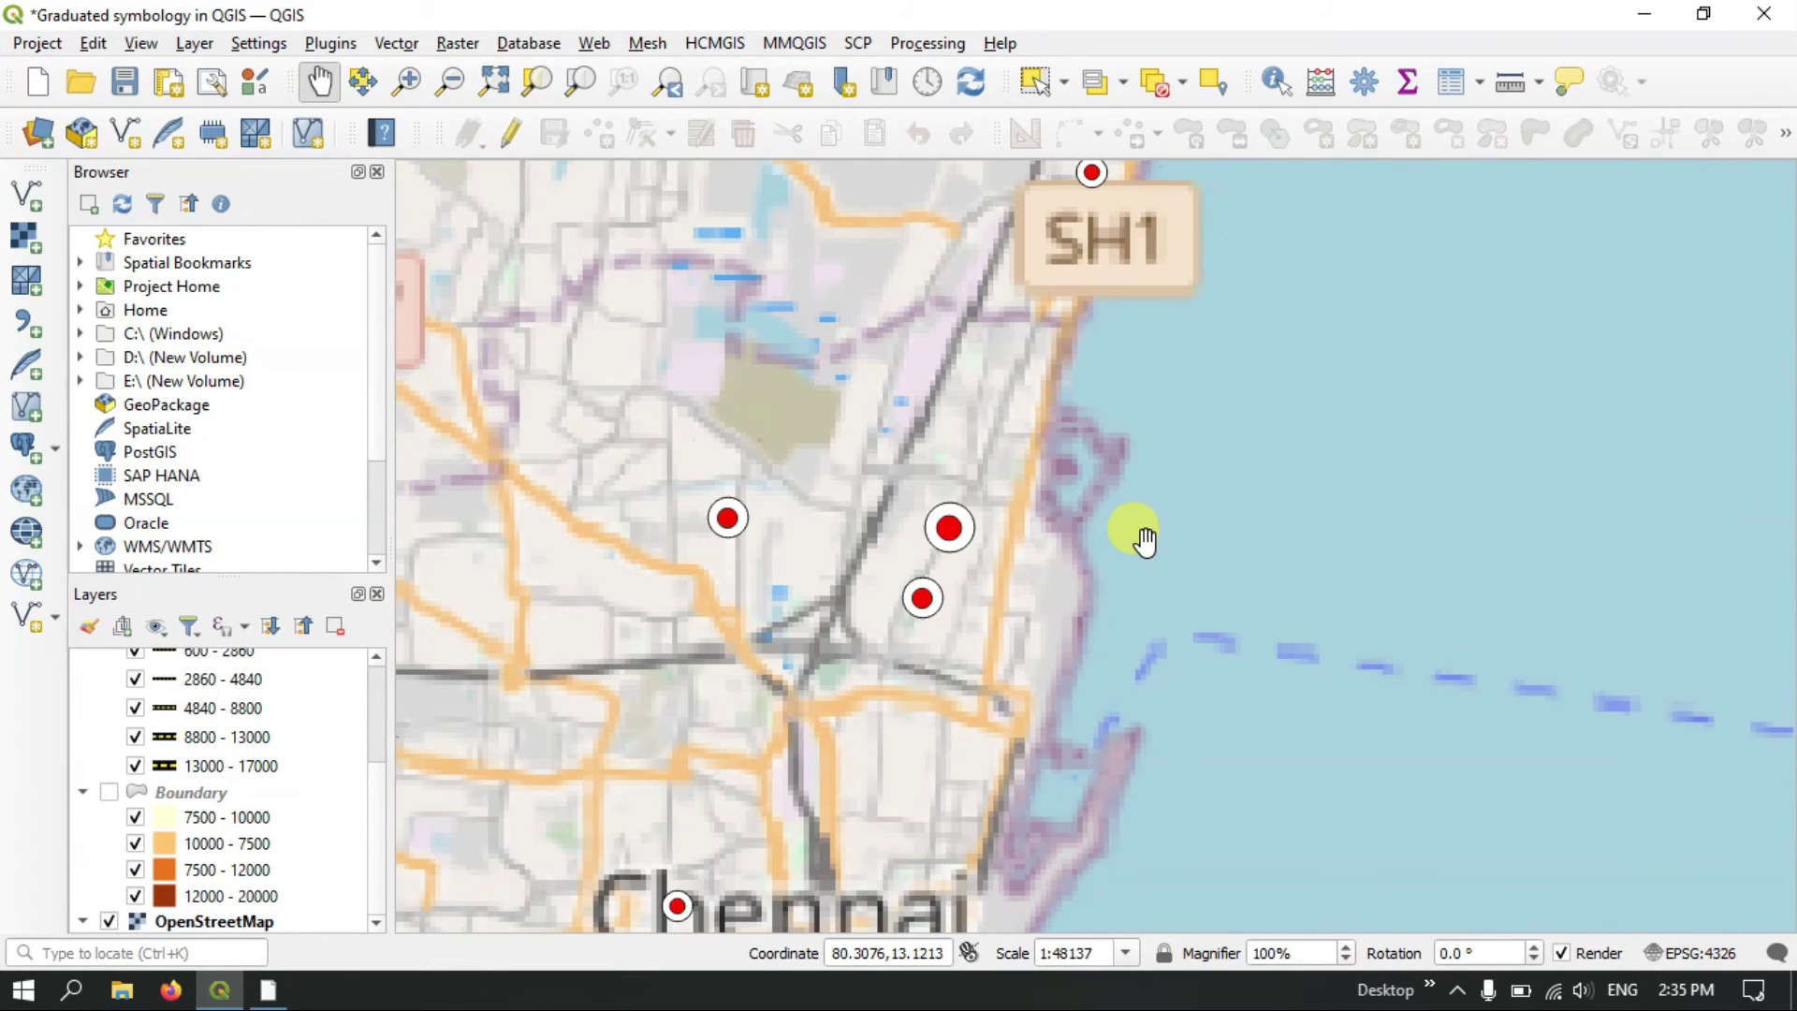
{"action": "scroll", "coordinate": [943, 531], "scroll_direction": "down", "scroll_amount": 3}
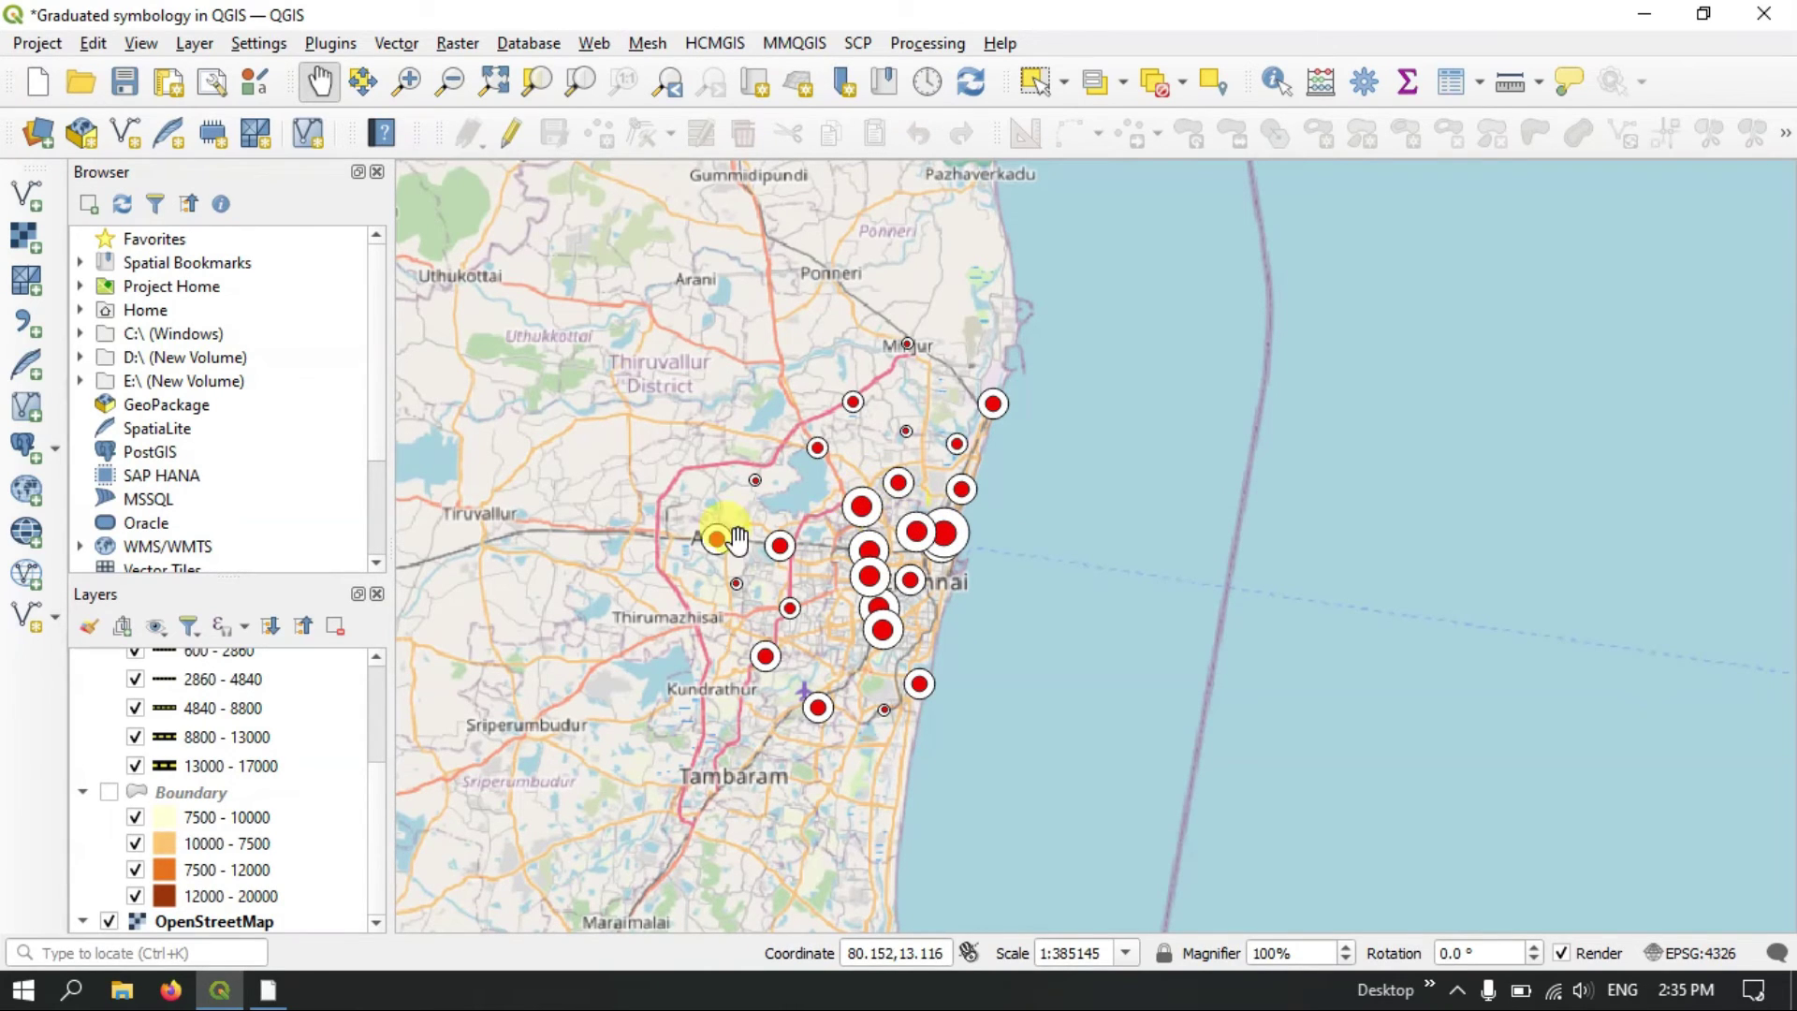
{"action": "scroll", "coordinate": [738, 480], "scroll_direction": "up", "scroll_amount": 2}
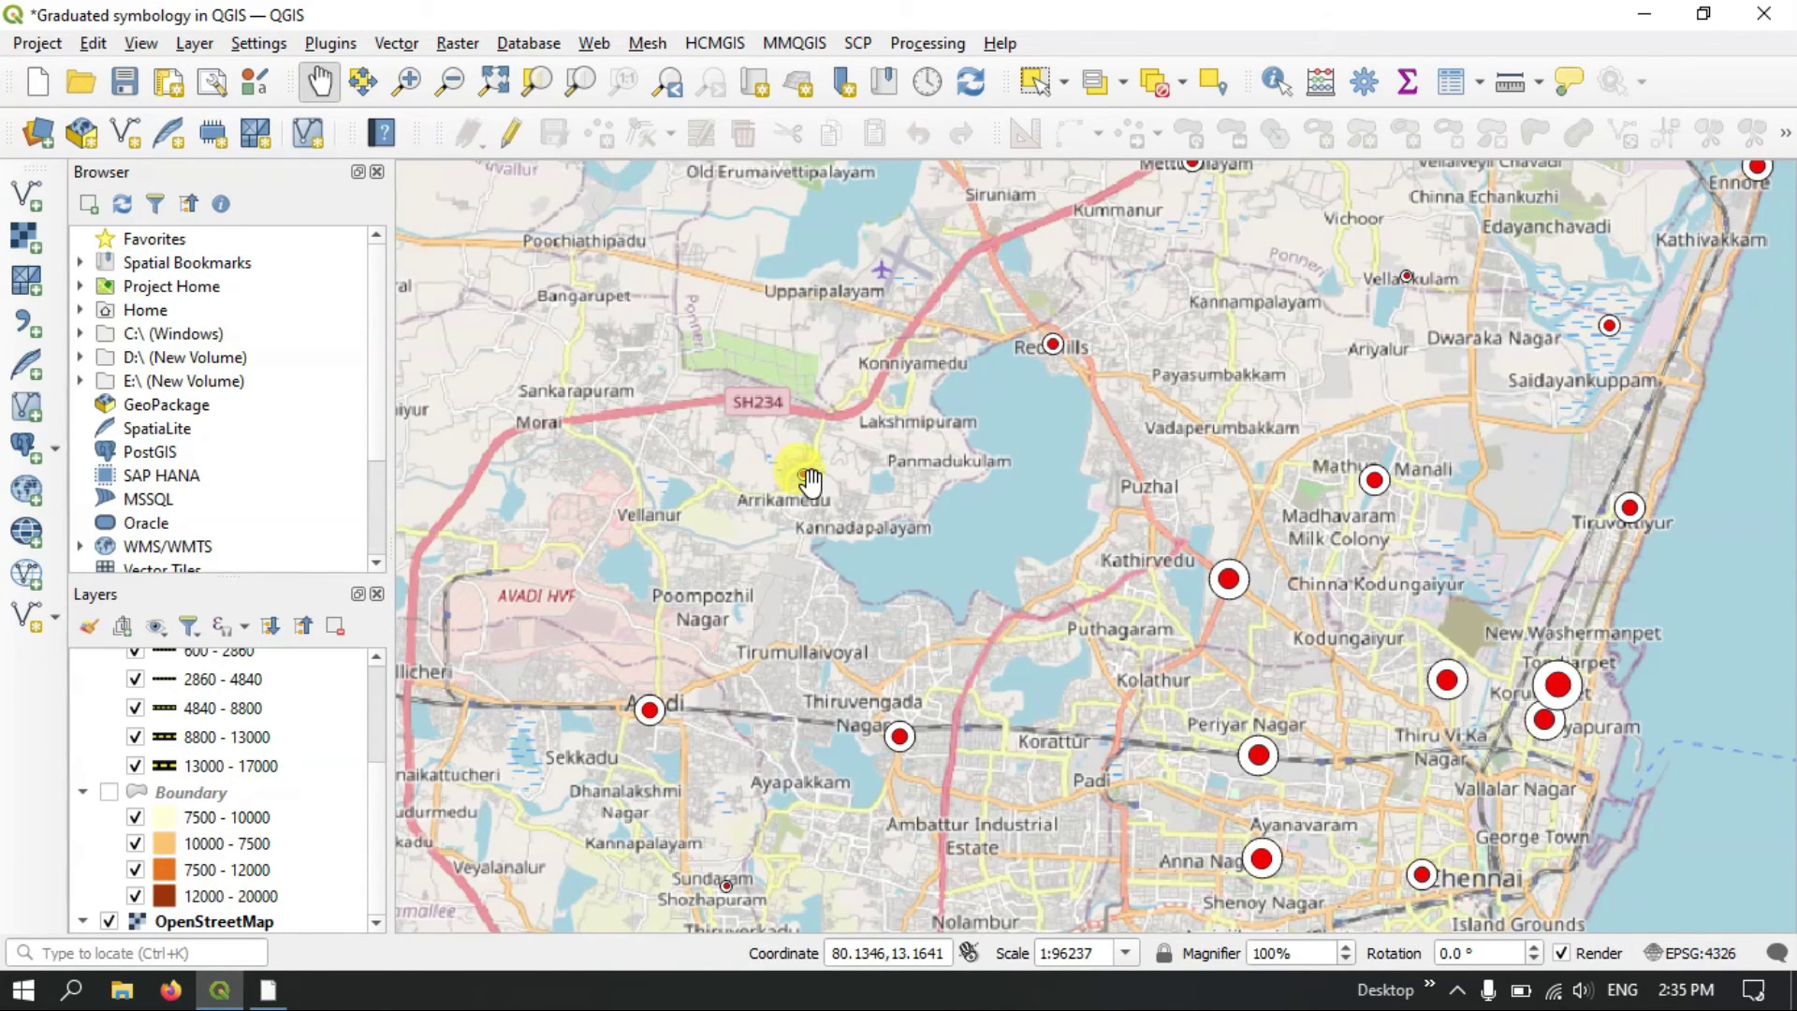
{"action": "scroll", "coordinate": [810, 482], "scroll_direction": "up", "scroll_amount": 3}
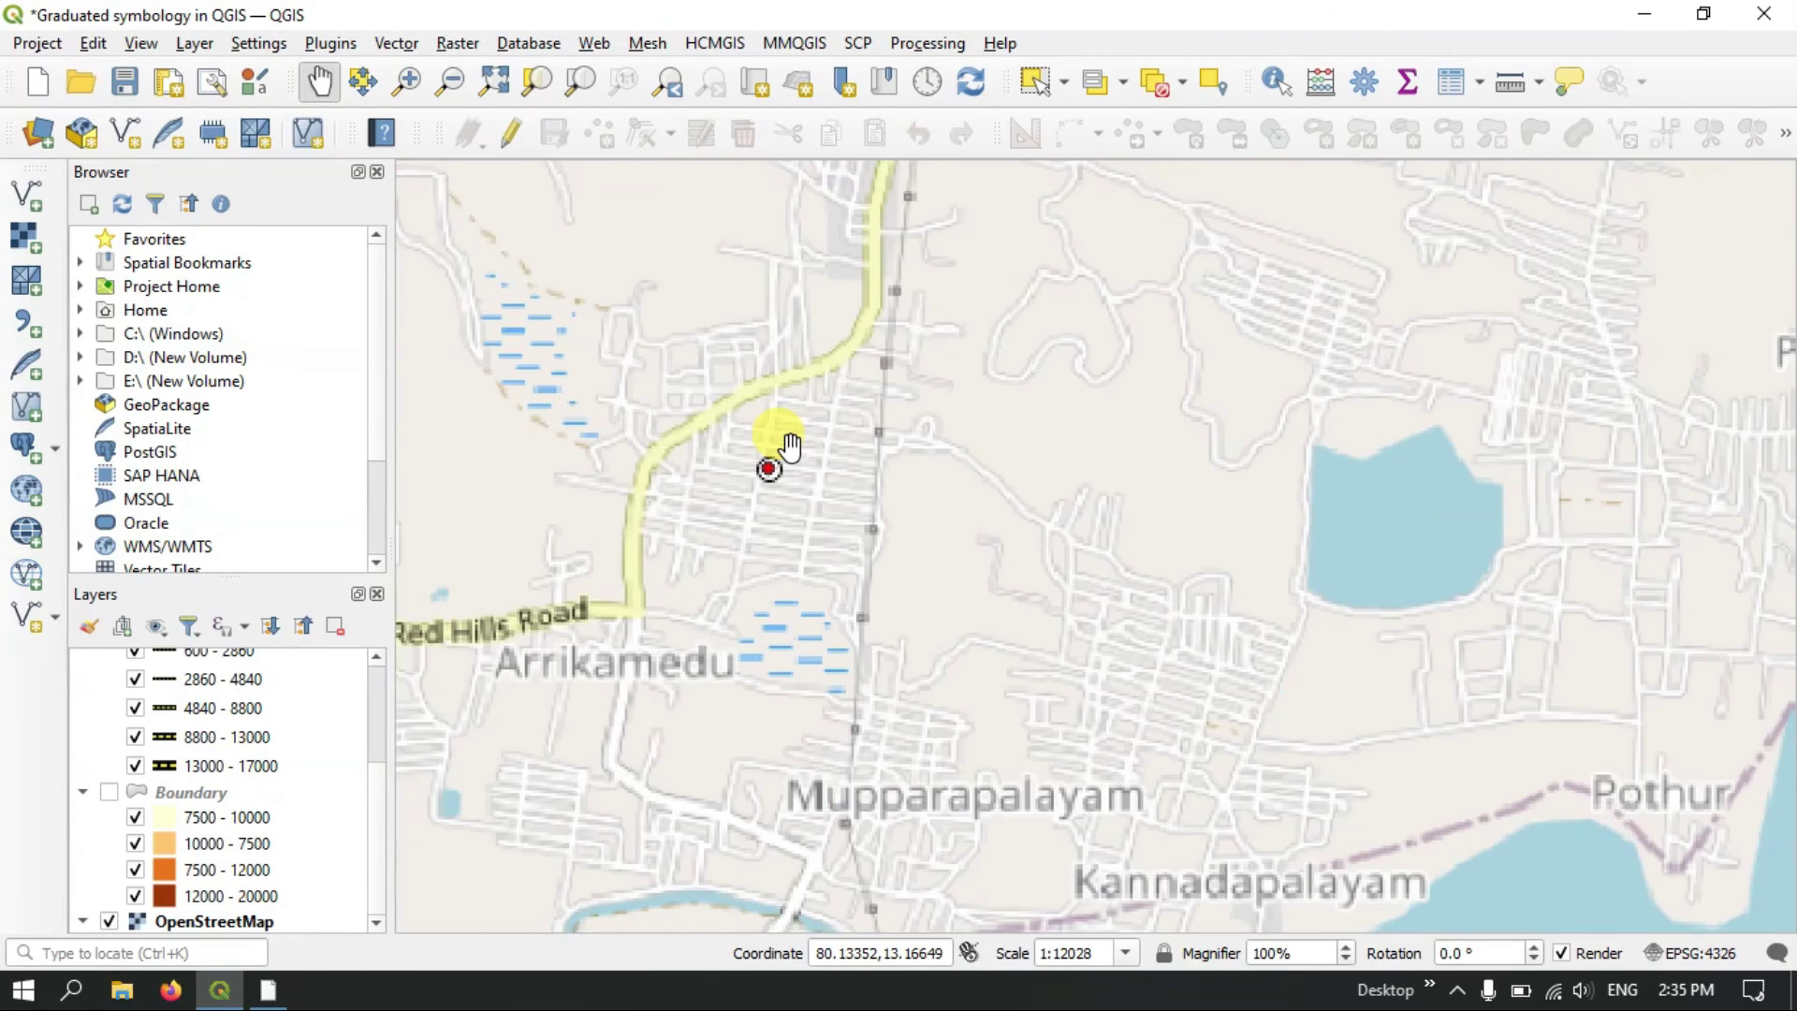
- Hide the Towns layer and show the graduated Road layer over the OpenStreetMap base map
{"action": "scroll", "coordinate": [789, 448], "scroll_direction": "down", "scroll_amount": 4}
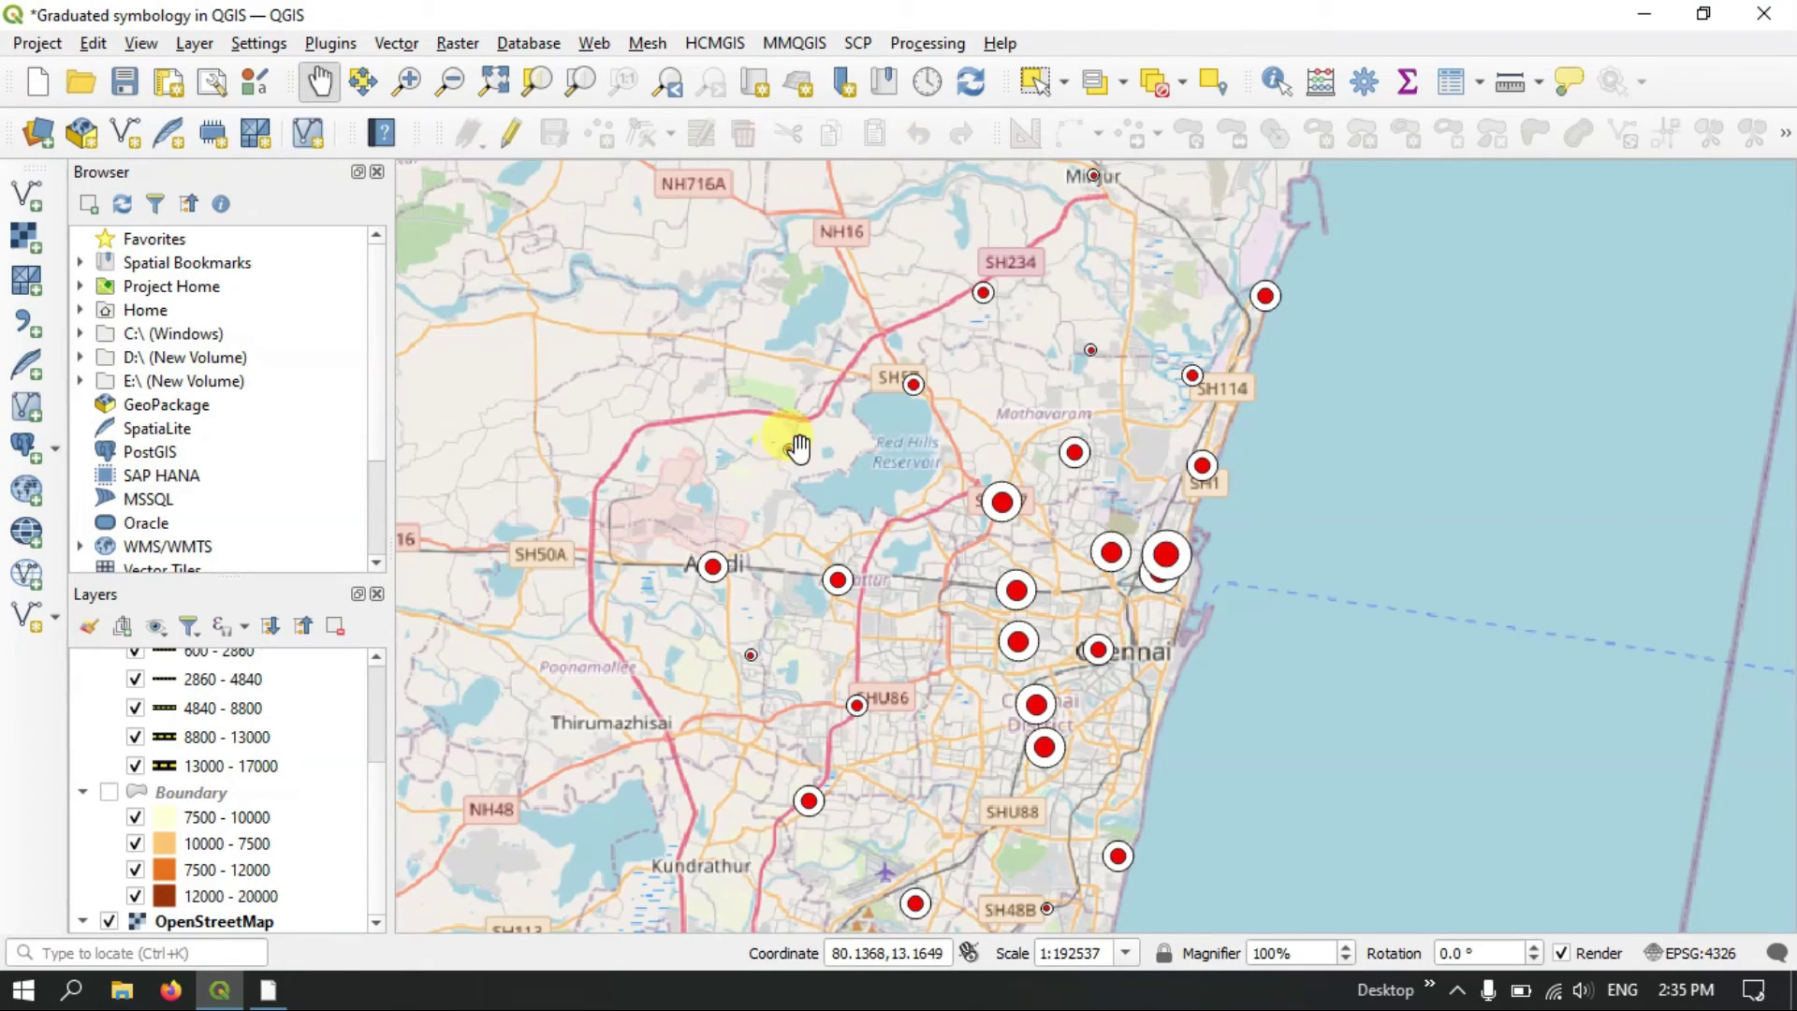
{"action": "scroll", "coordinate": [161, 732], "scroll_direction": "up", "scroll_amount": 3}
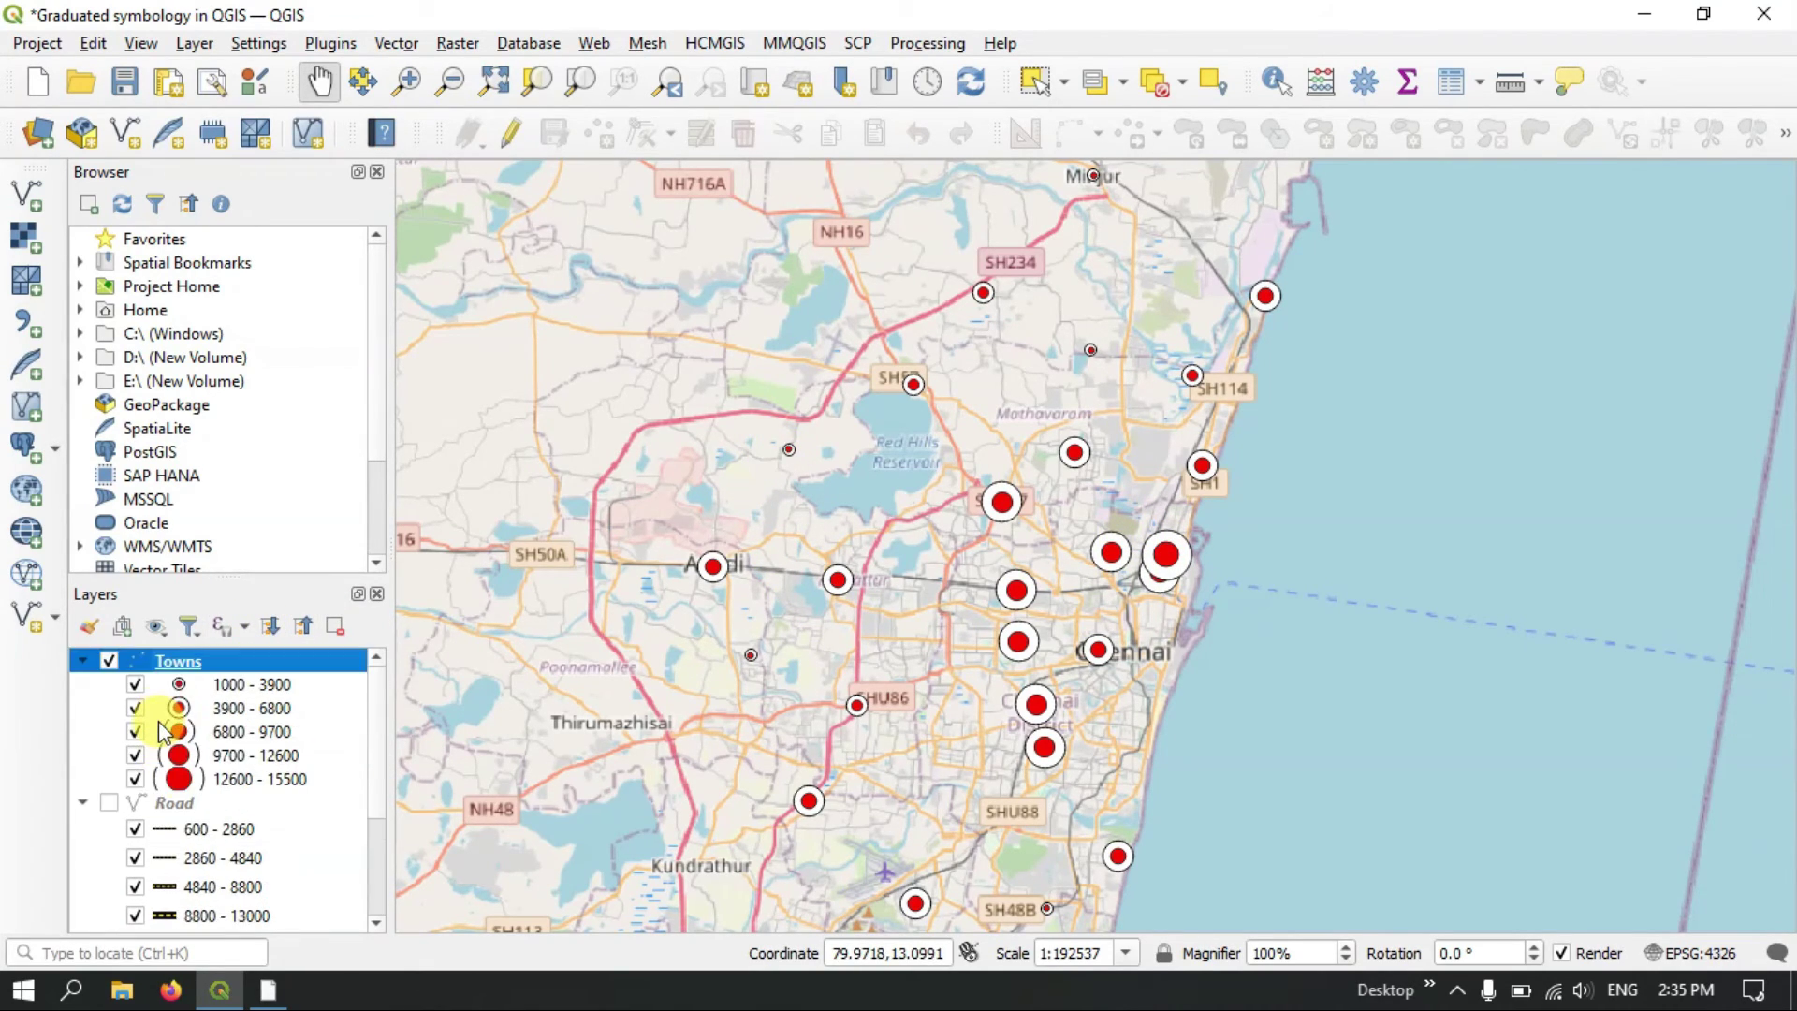
{"action": "left_click", "coordinate": [108, 661]}
{"action": "left_click", "coordinate": [109, 803]}
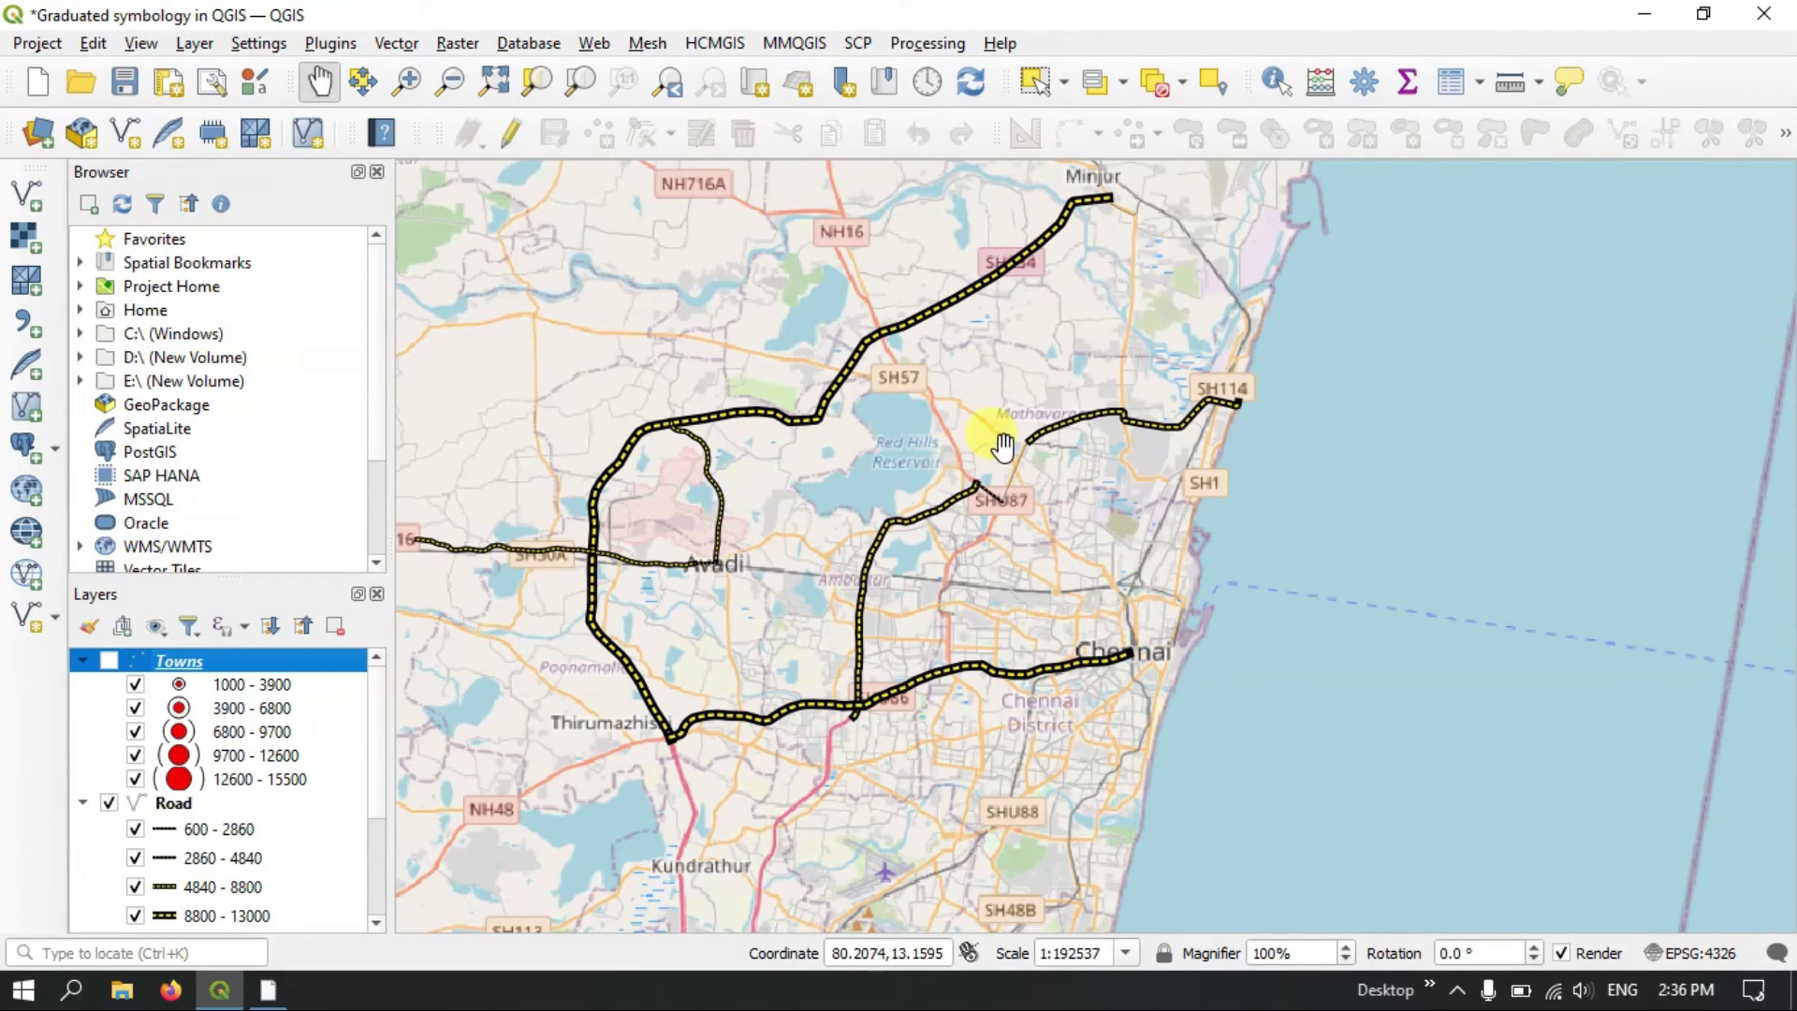
- Examine the graduated road lines over the base map, from the short segment near Madhavaram Junction to the whole network around Chennai
{"action": "scroll", "coordinate": [1003, 447], "scroll_direction": "up", "scroll_amount": 2}
{"action": "scroll", "coordinate": [908, 485], "scroll_direction": "up", "scroll_amount": 1}
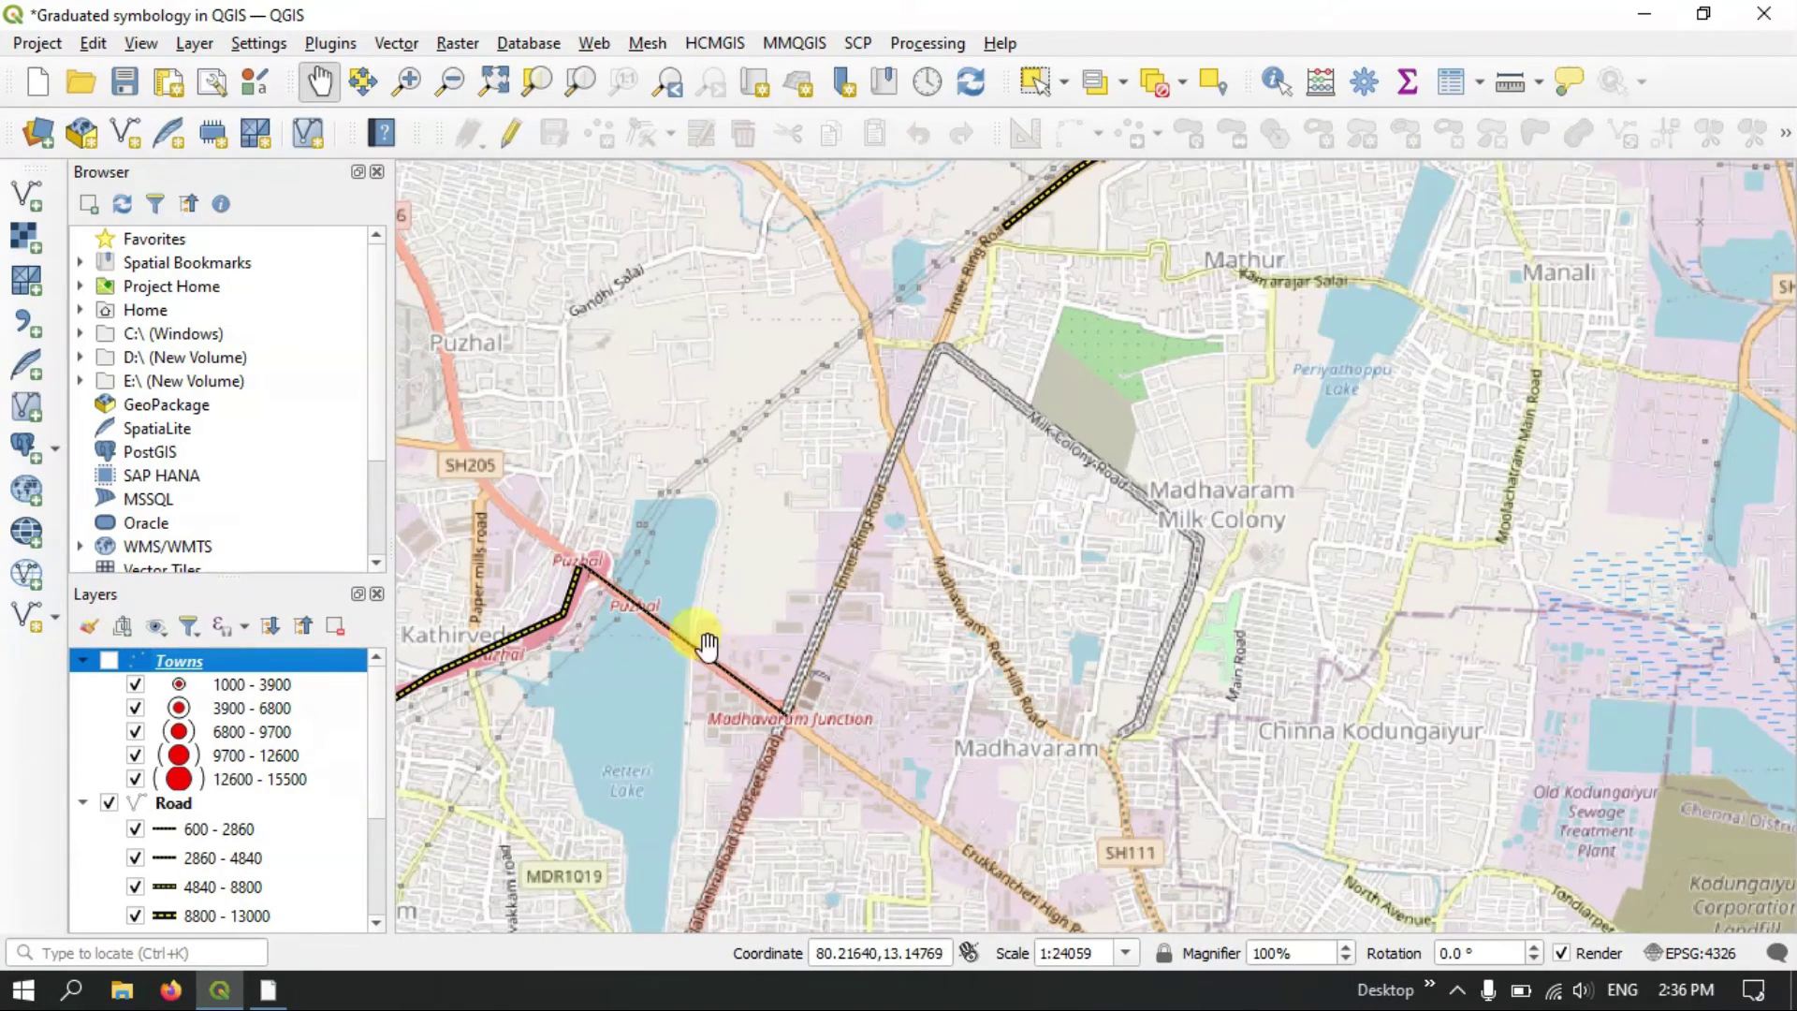
{"action": "left_click_drag", "start_coordinate": [721, 629], "coordinate": [1097, 527]}
{"action": "scroll", "coordinate": [1030, 493], "scroll_direction": "down", "scroll_amount": 3}
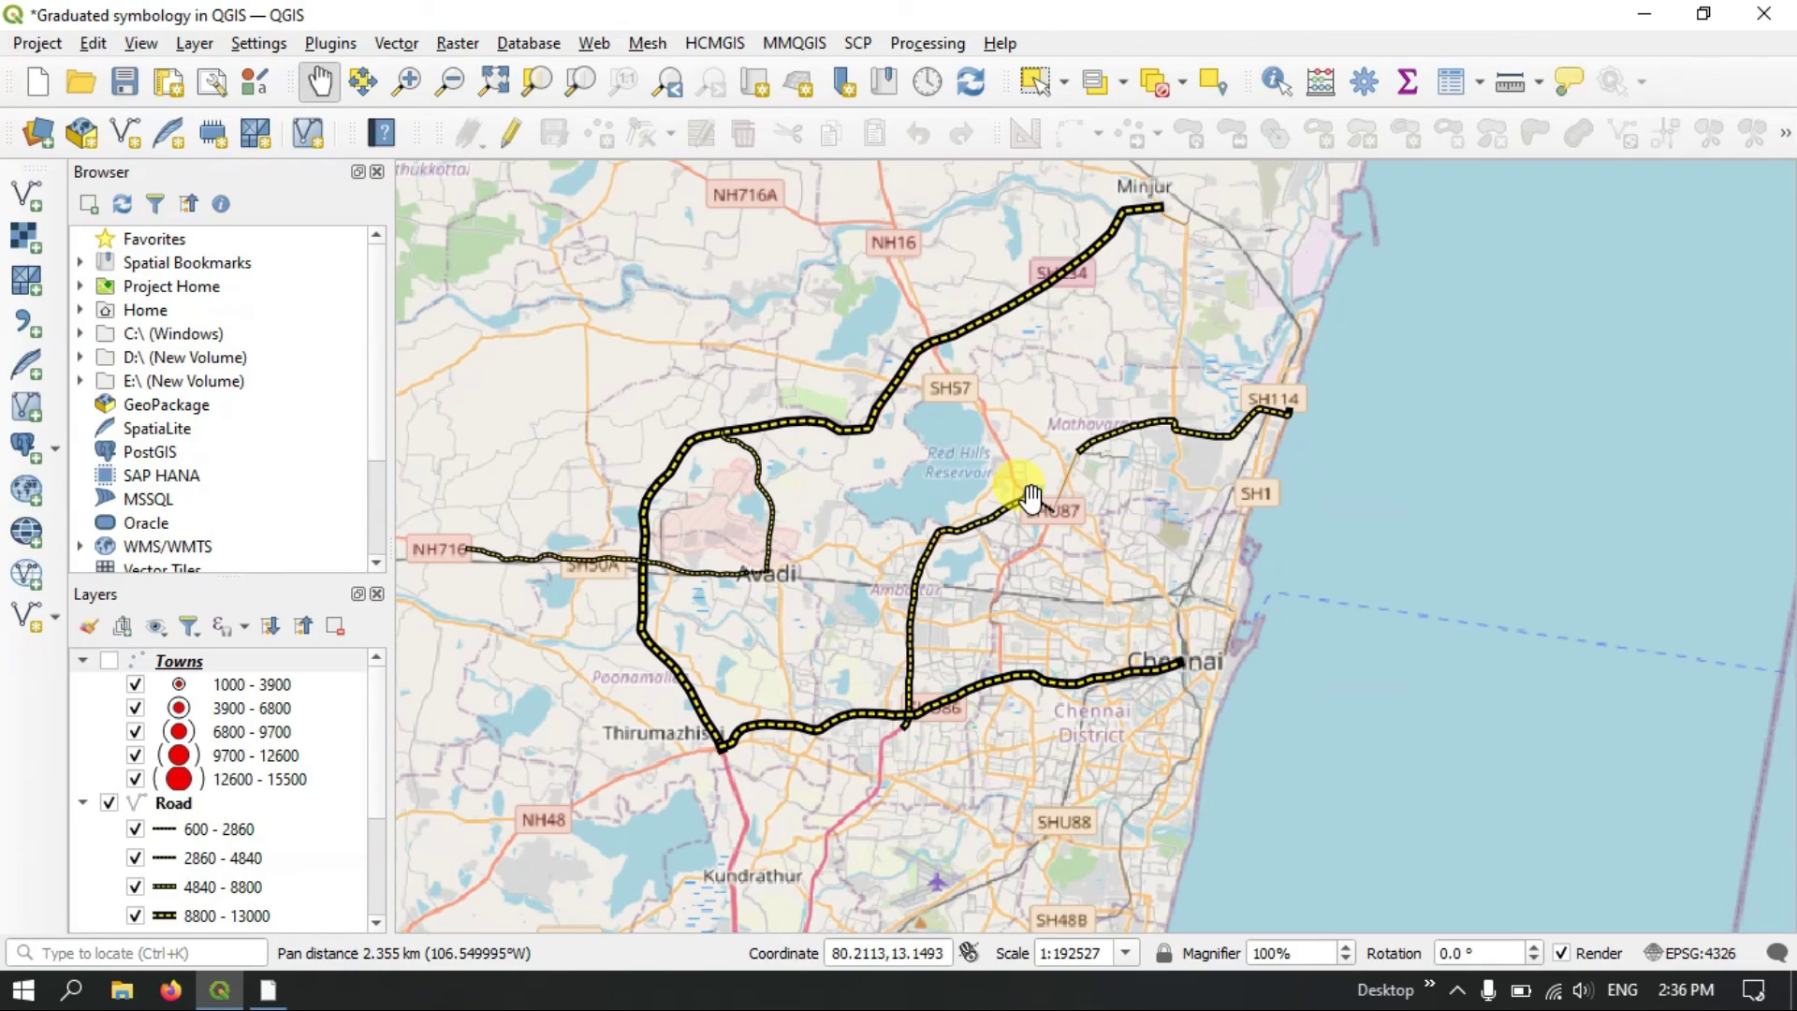
{"action": "scroll", "coordinate": [1030, 496], "scroll_direction": "down", "scroll_amount": 1}
{"action": "left_click_drag", "start_coordinate": [1034, 461], "coordinate": [1023, 502]}
{"action": "scroll", "coordinate": [968, 552], "scroll_direction": "up", "scroll_amount": 1}
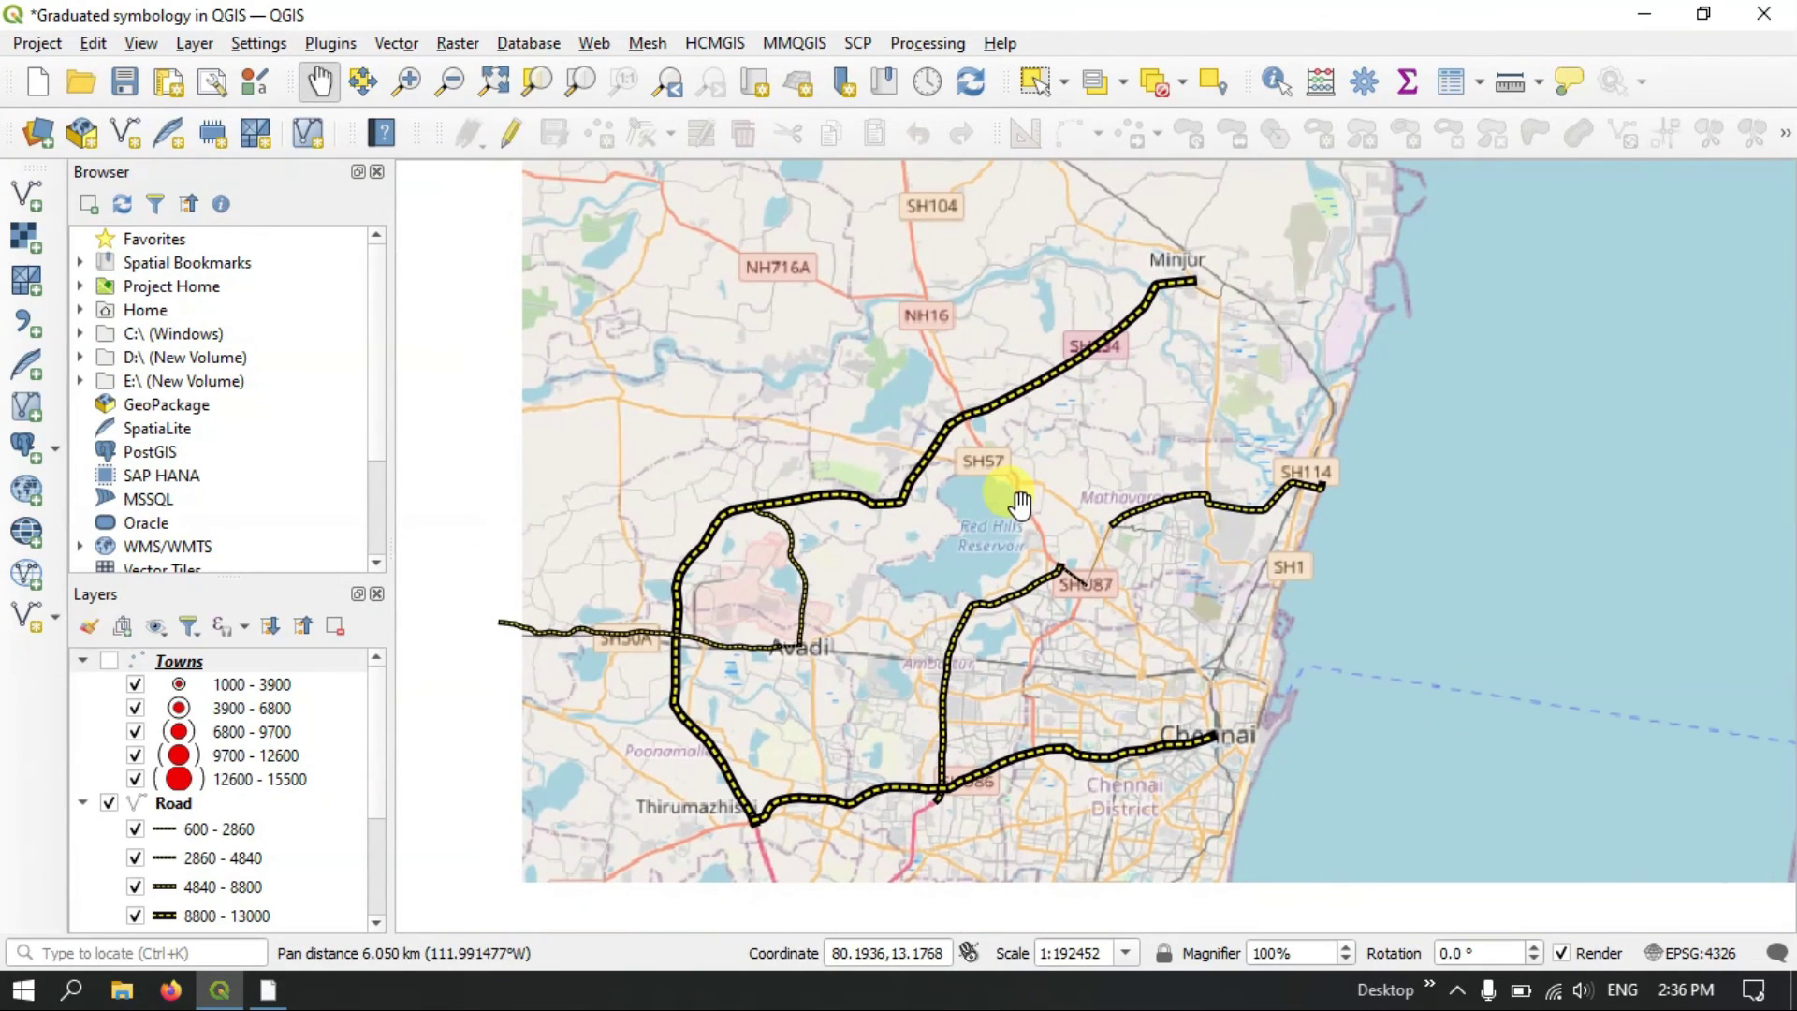